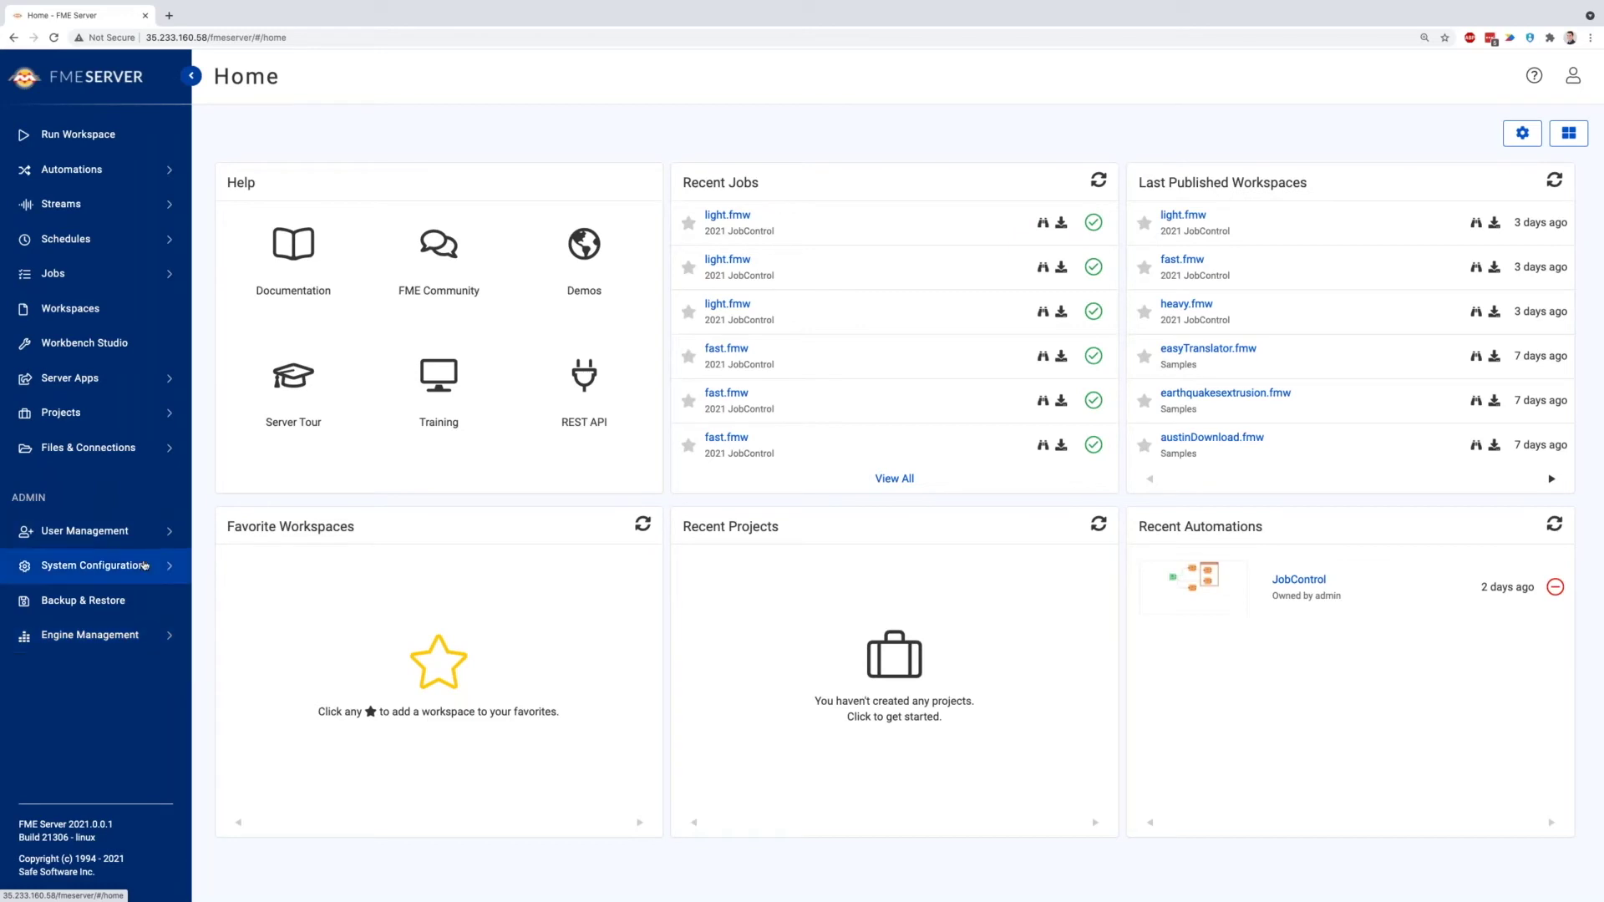
Step: Open the list of job queues in the engine management settings
left_click(96, 566)
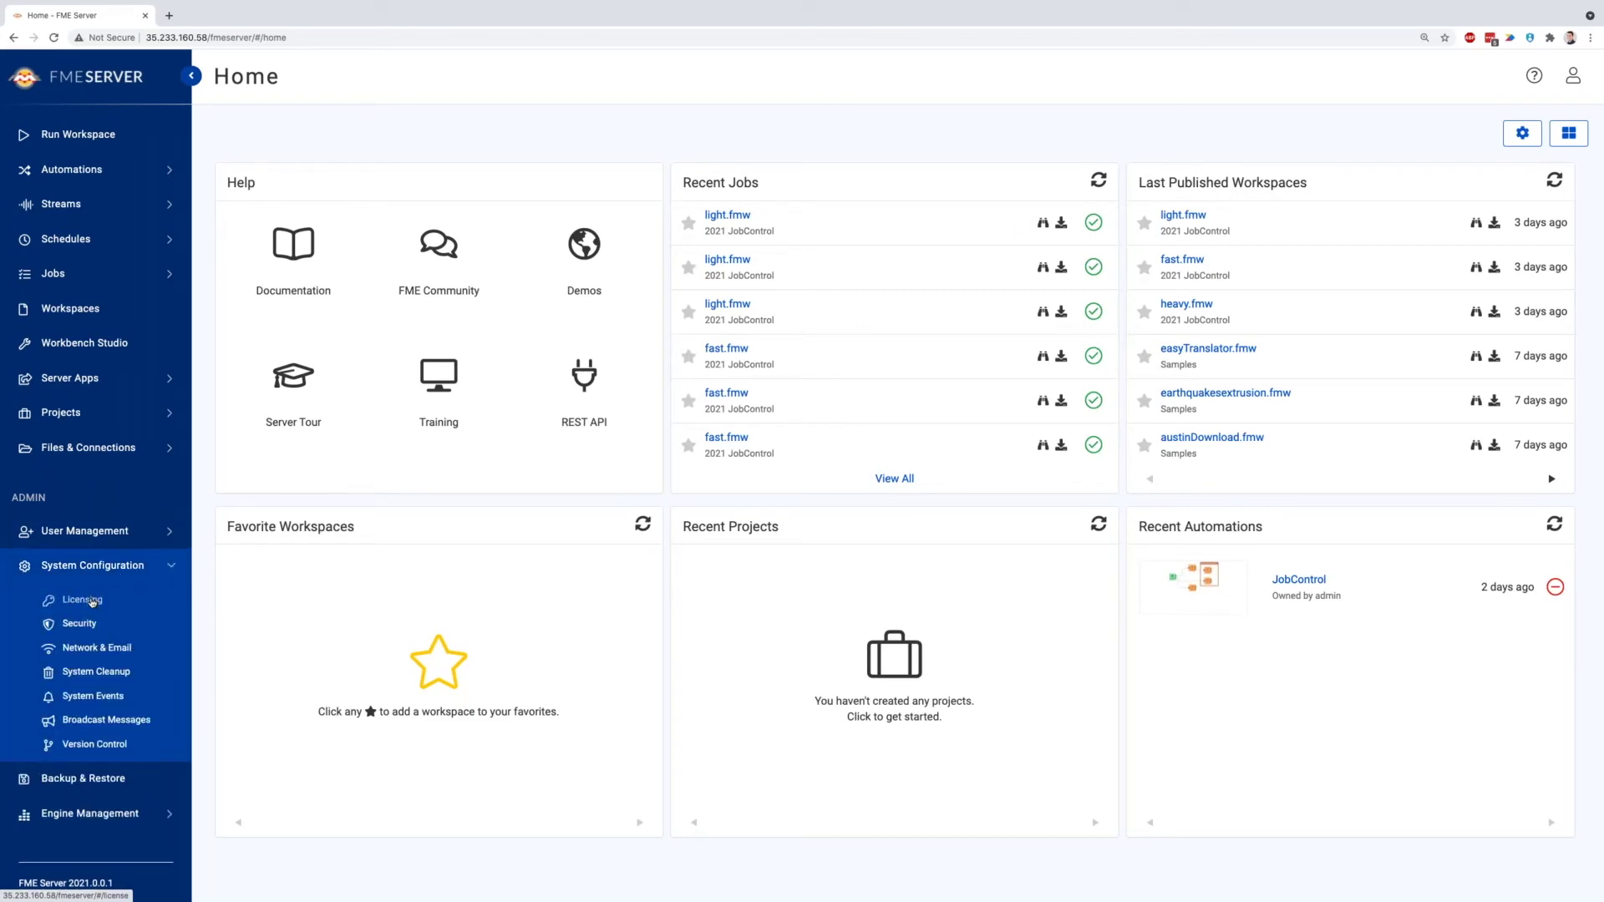
left_click(161, 571)
left_click(161, 628)
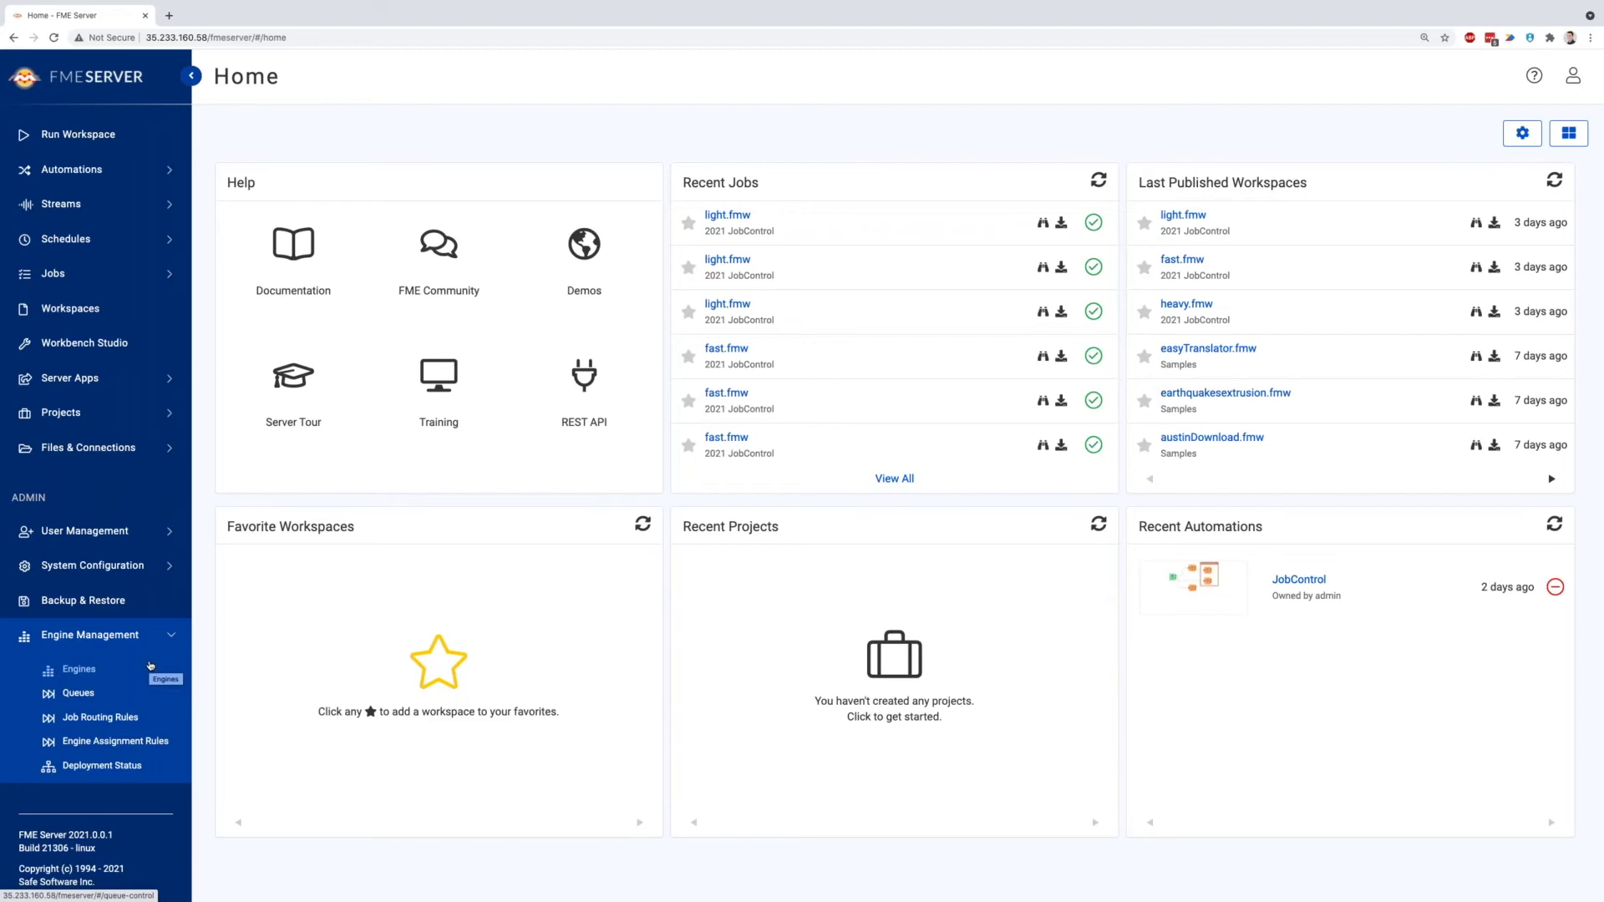
left_click(112, 696)
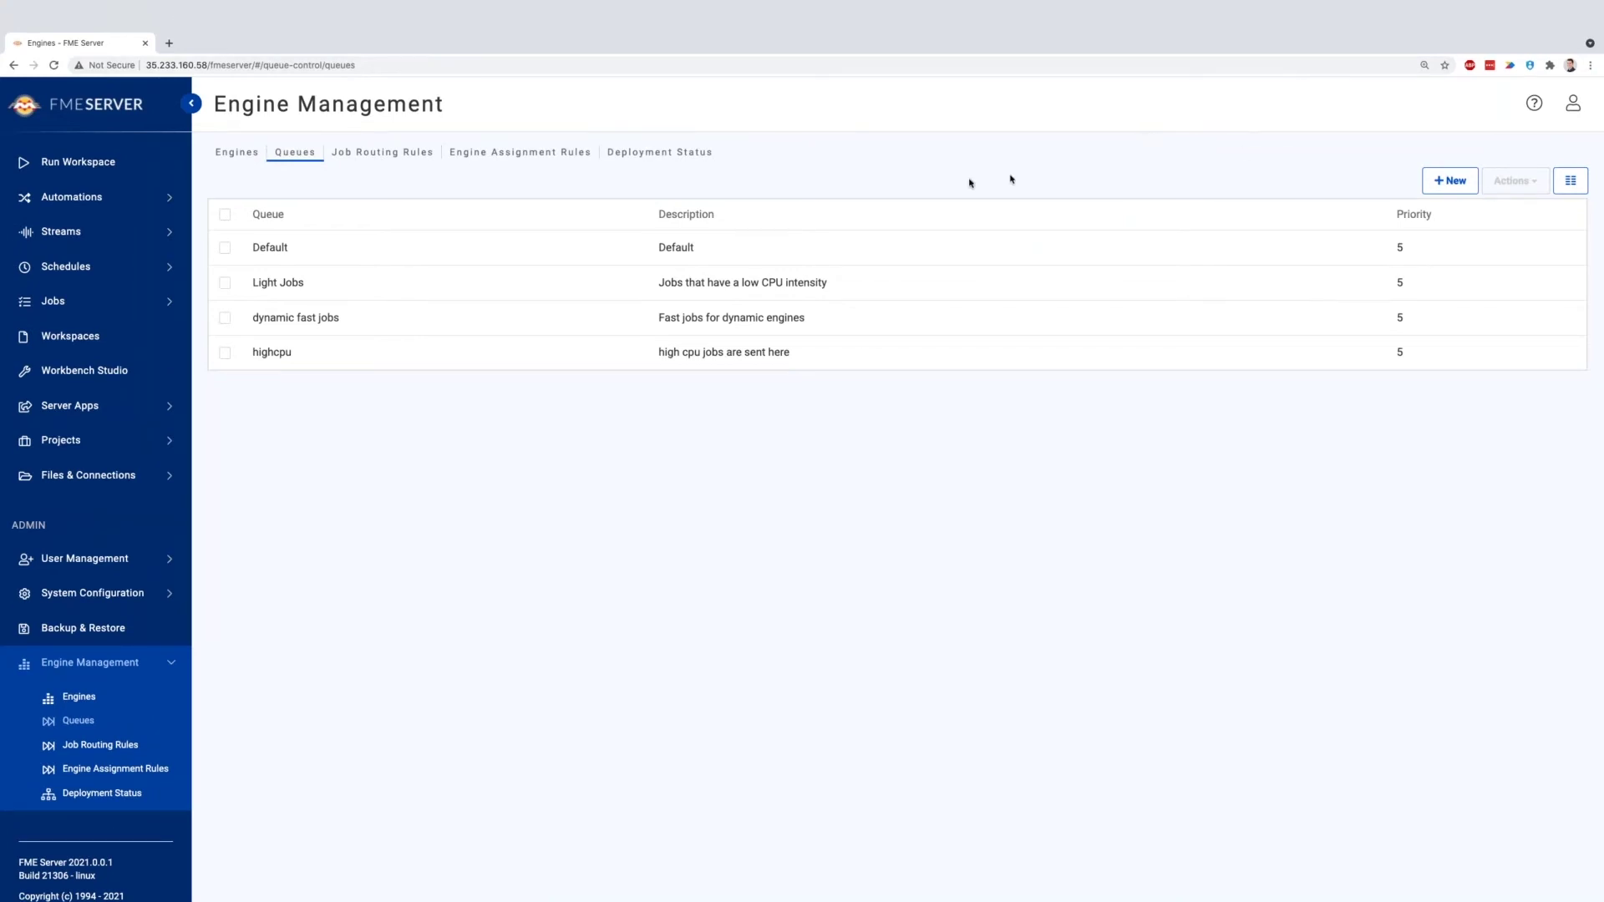
Step: Create a queue named highercpu-q with the description "Really intense jobs."
left_click(1445, 182)
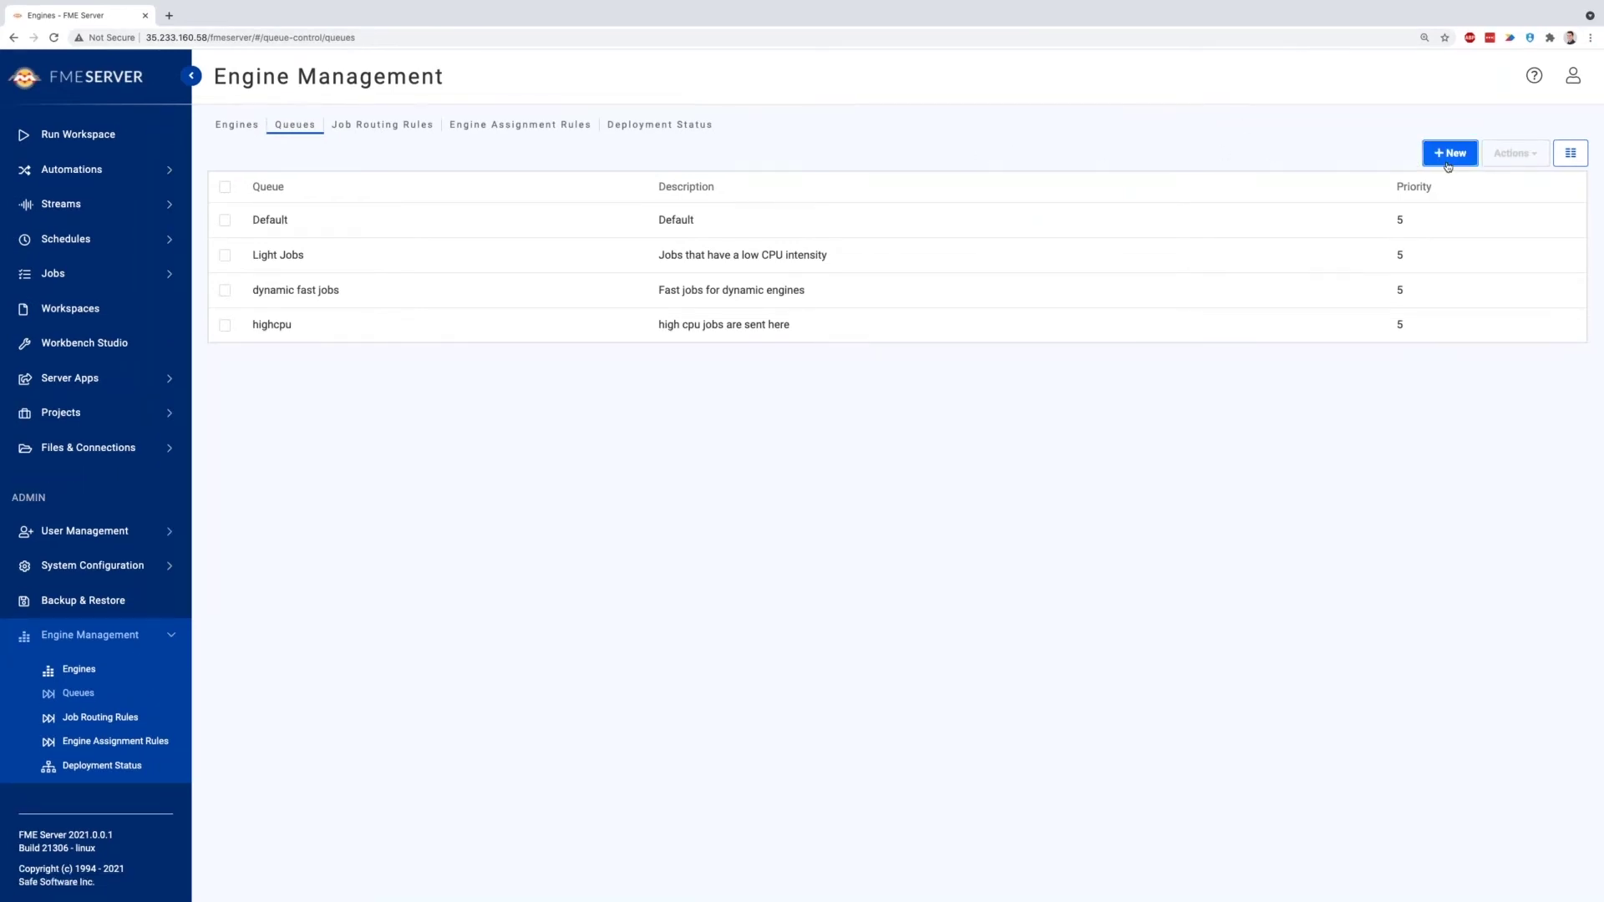
left_click(893, 222)
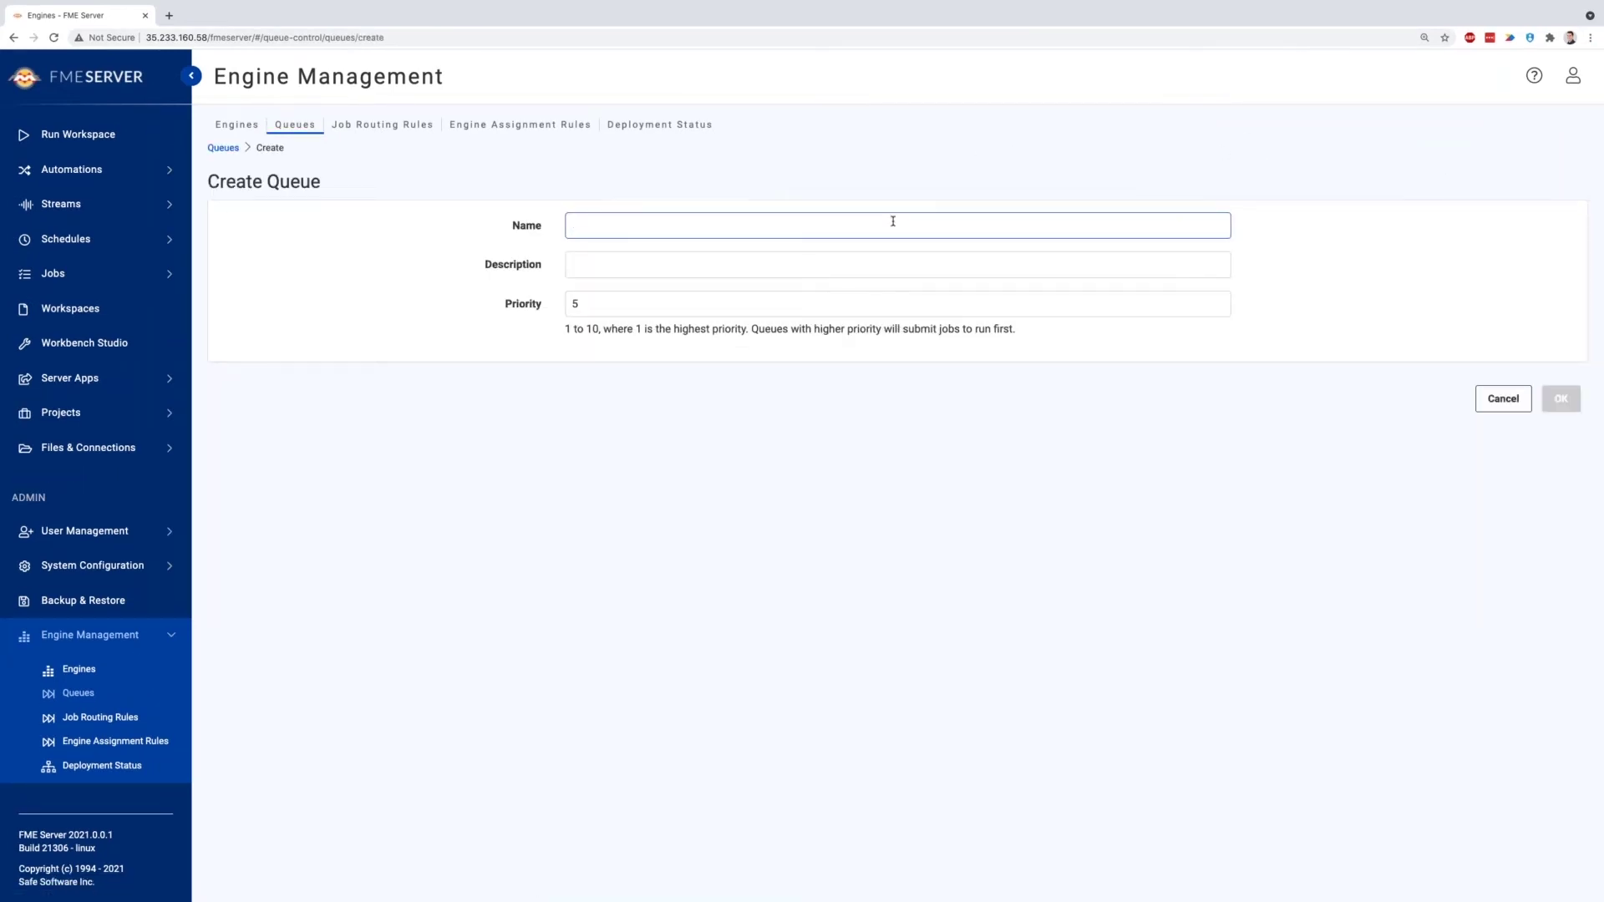
type("highercp")
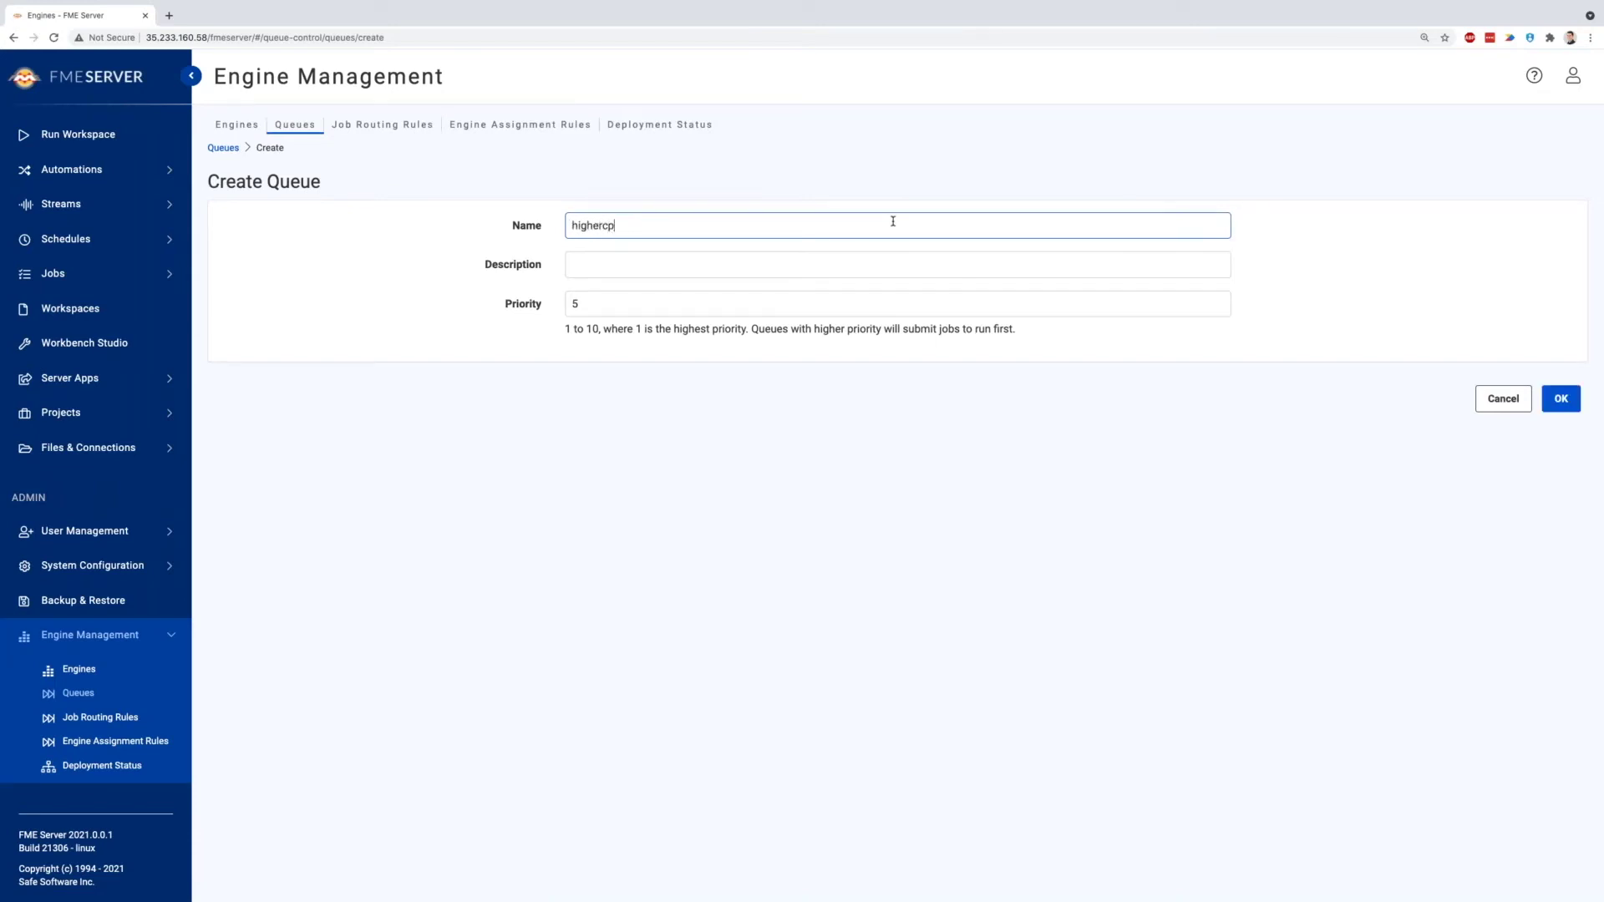
key("BackSpace")
type("pu-q")
key("Tab")
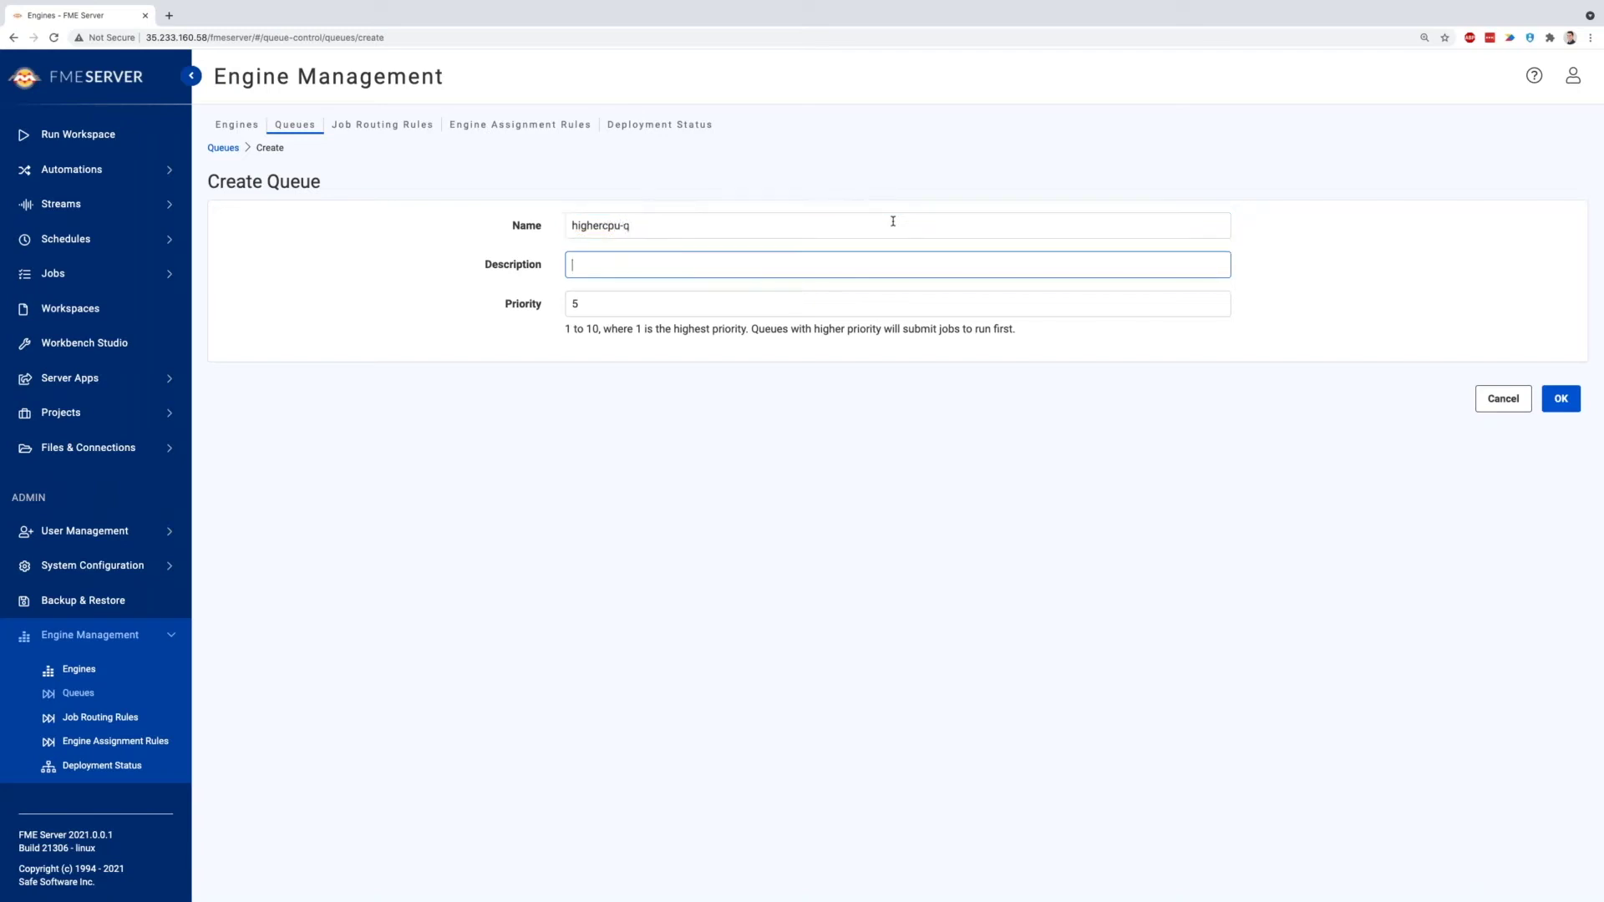
type("Really intense jobs.")
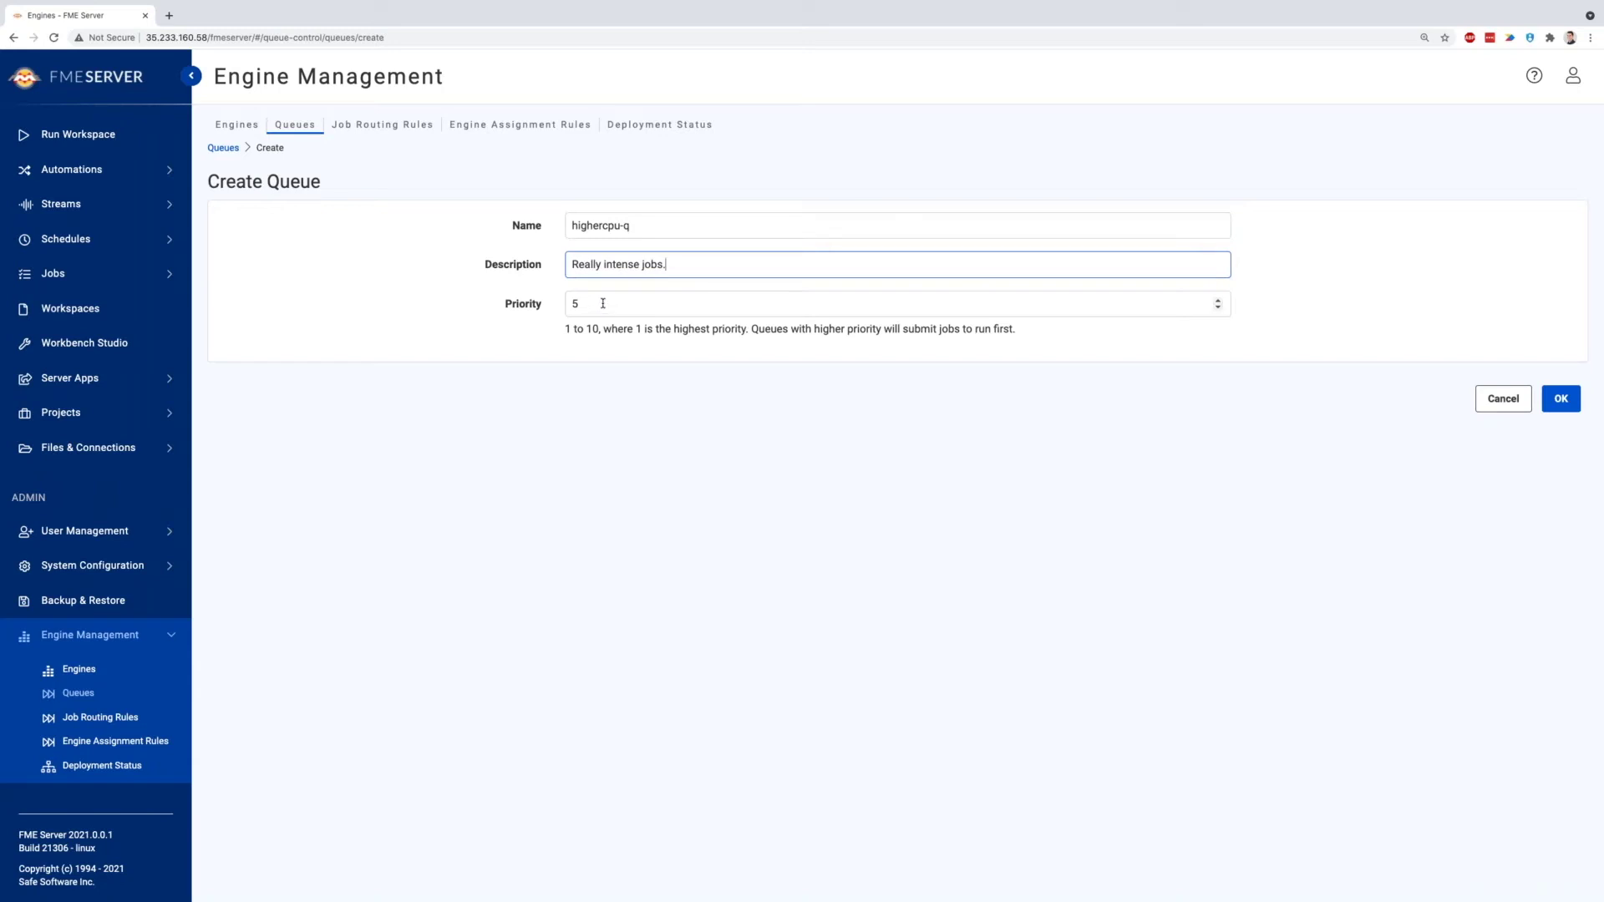
left_click(1562, 400)
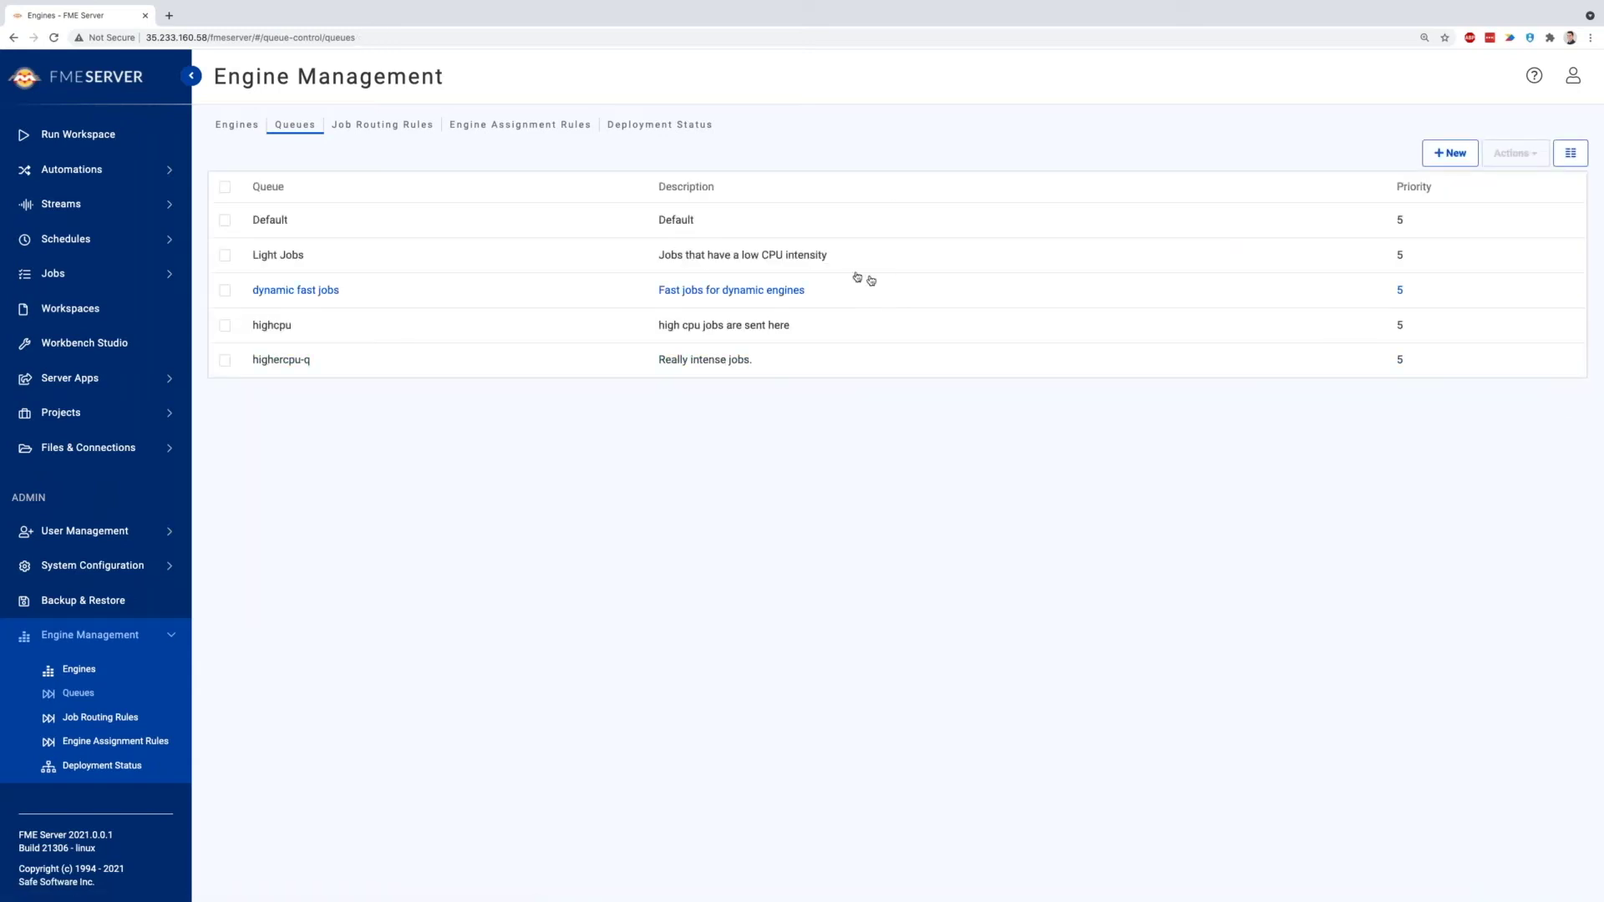
Step: Review the existing job routing and engine assignment rules, and start a new job routing rule
left_click(380, 132)
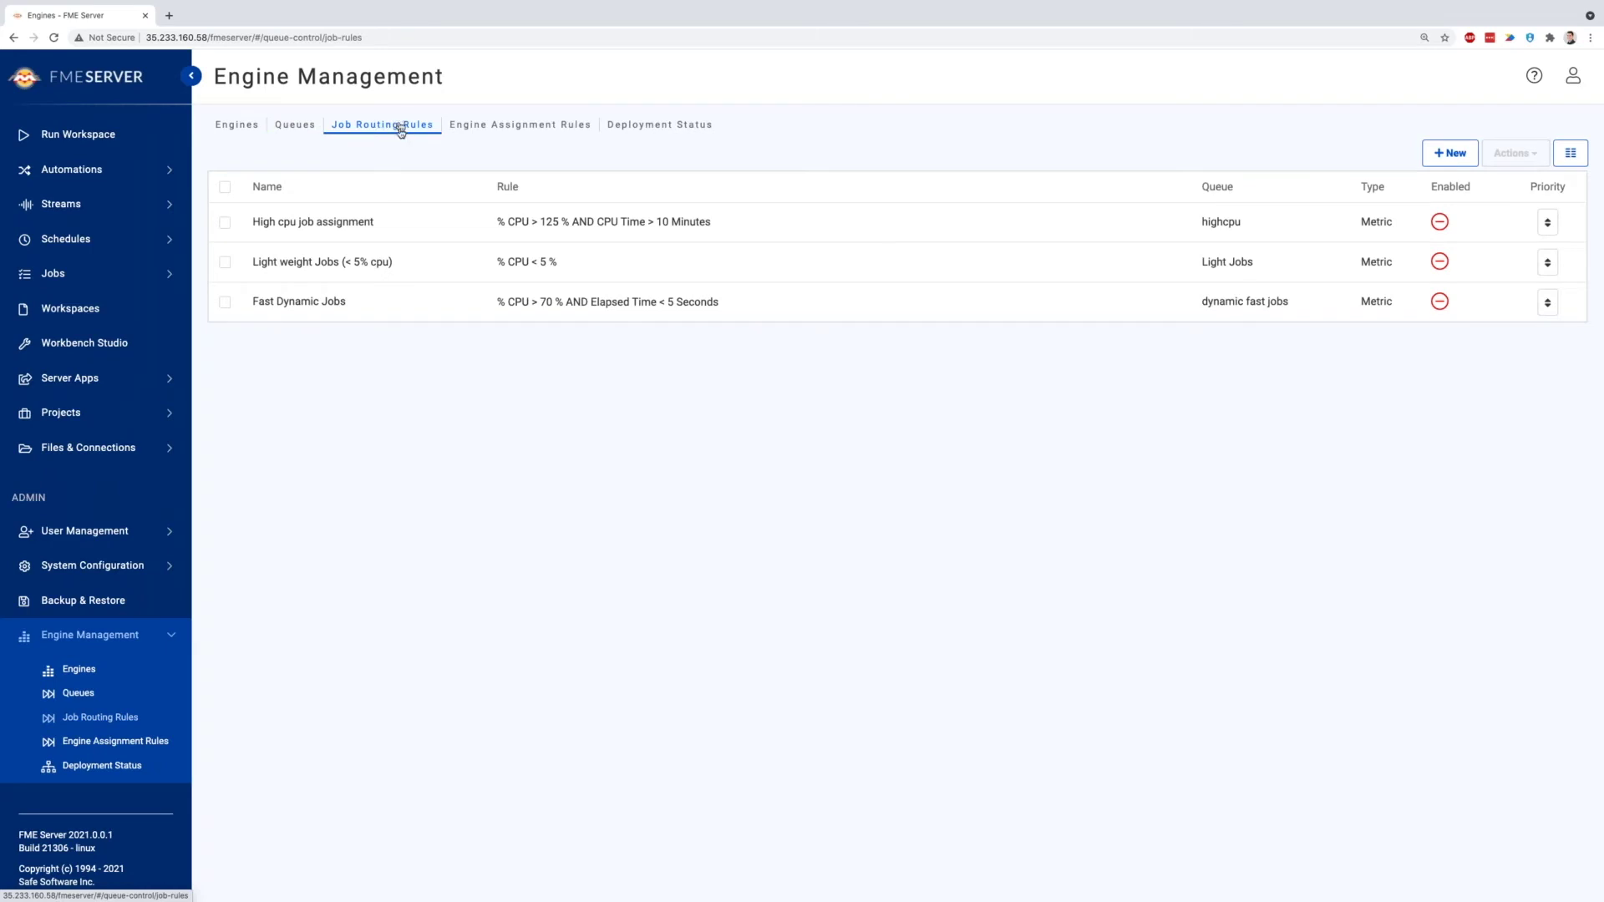
left_click(493, 125)
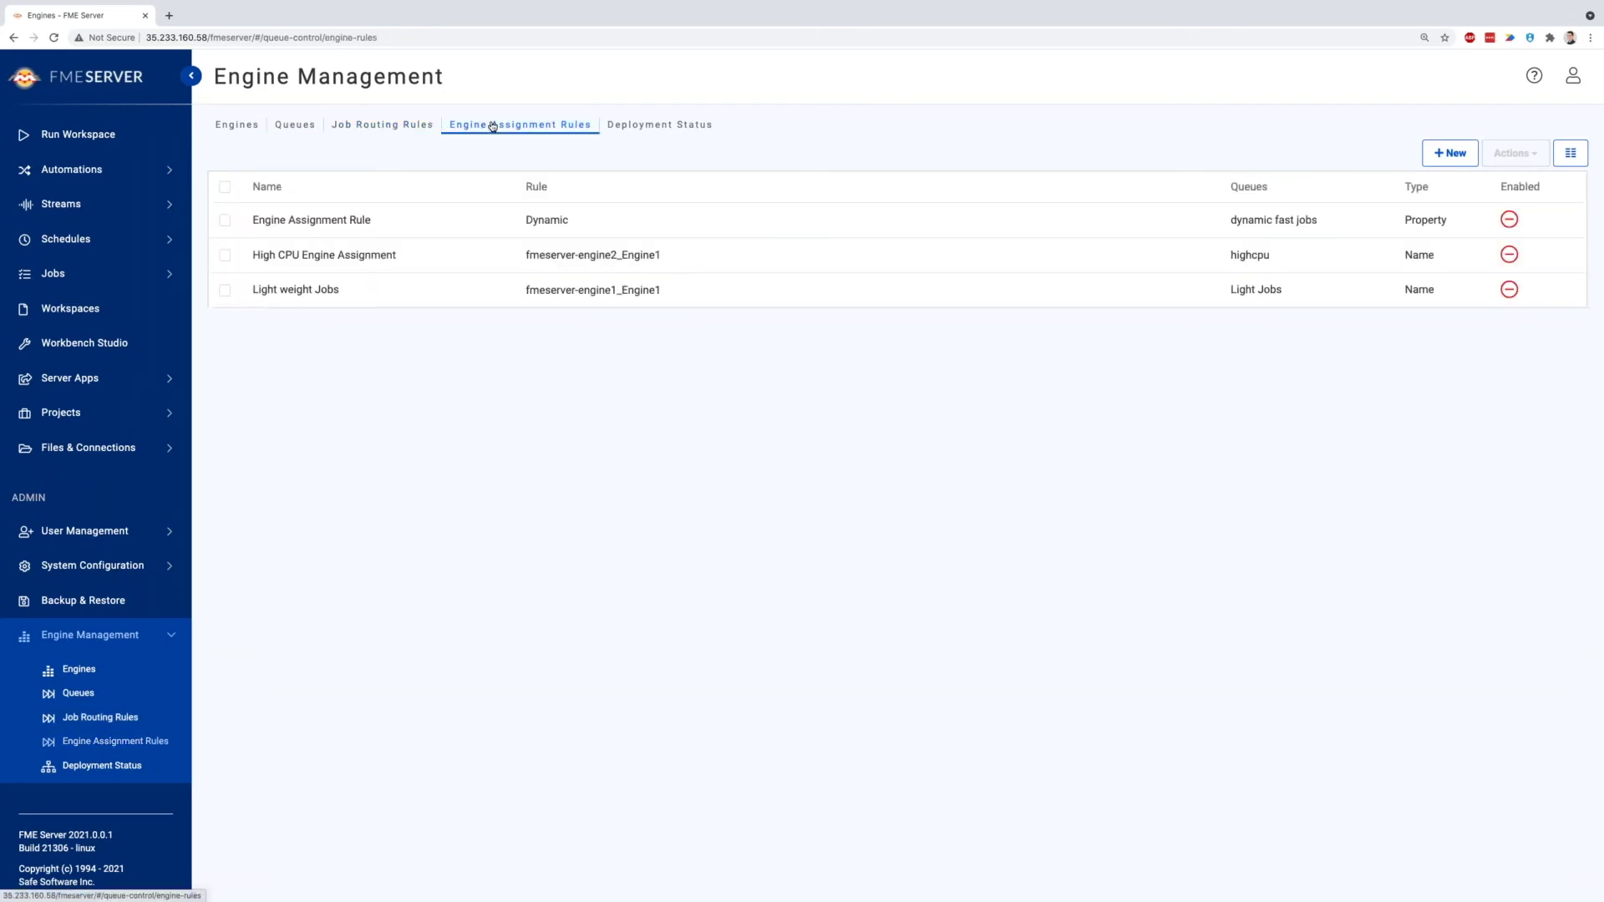
left_click(389, 127)
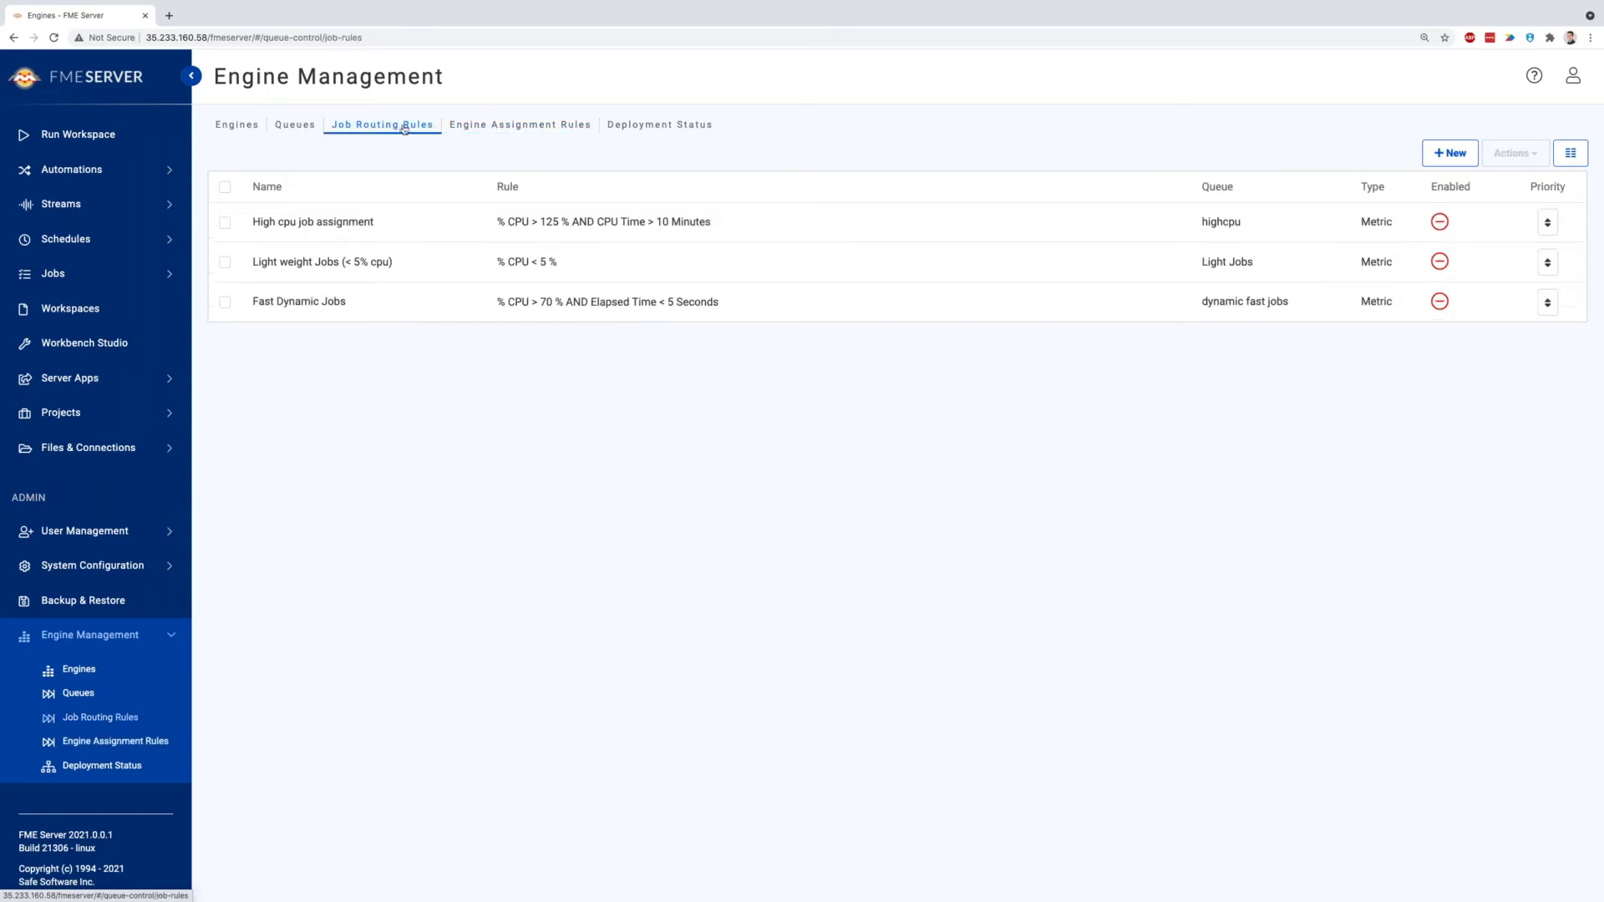
left_click(1453, 153)
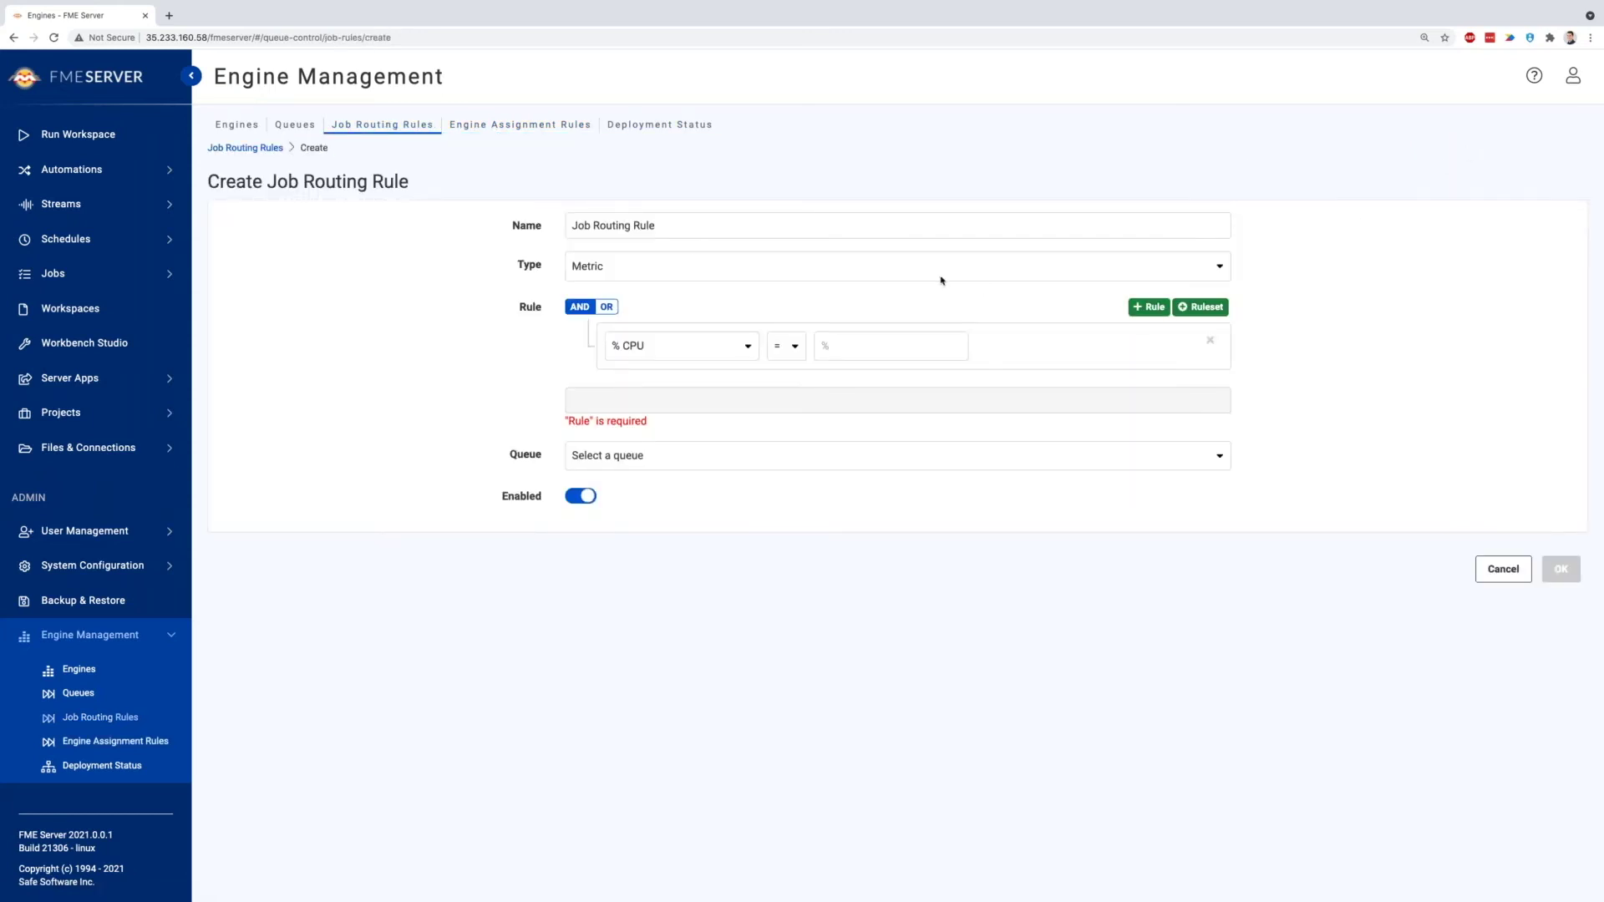
left_click(666, 269)
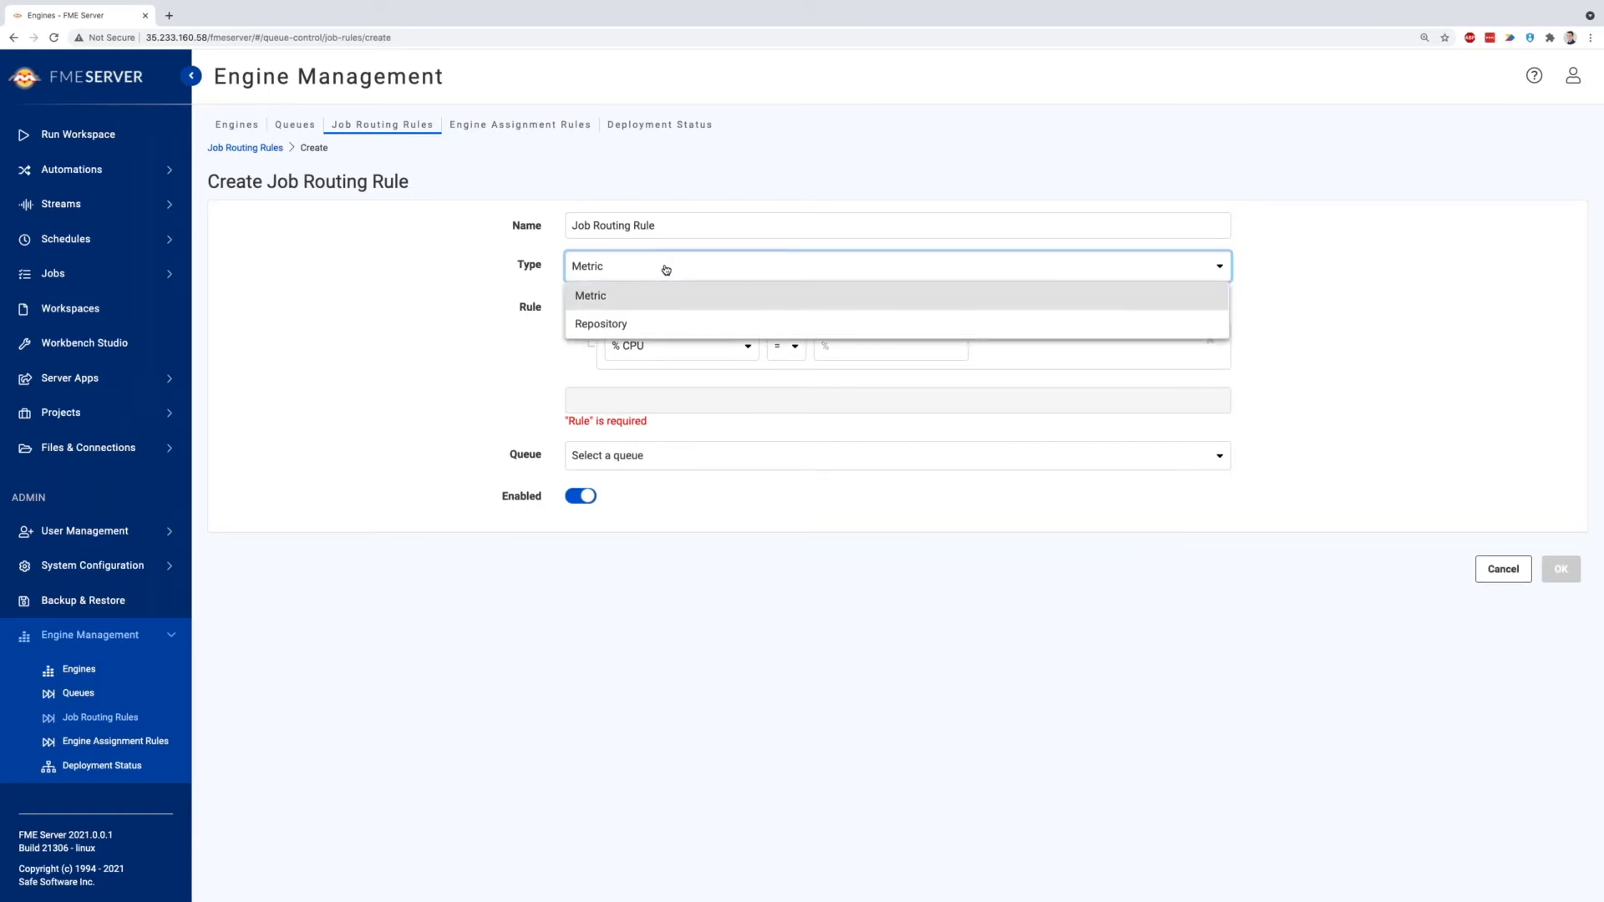
left_click(674, 324)
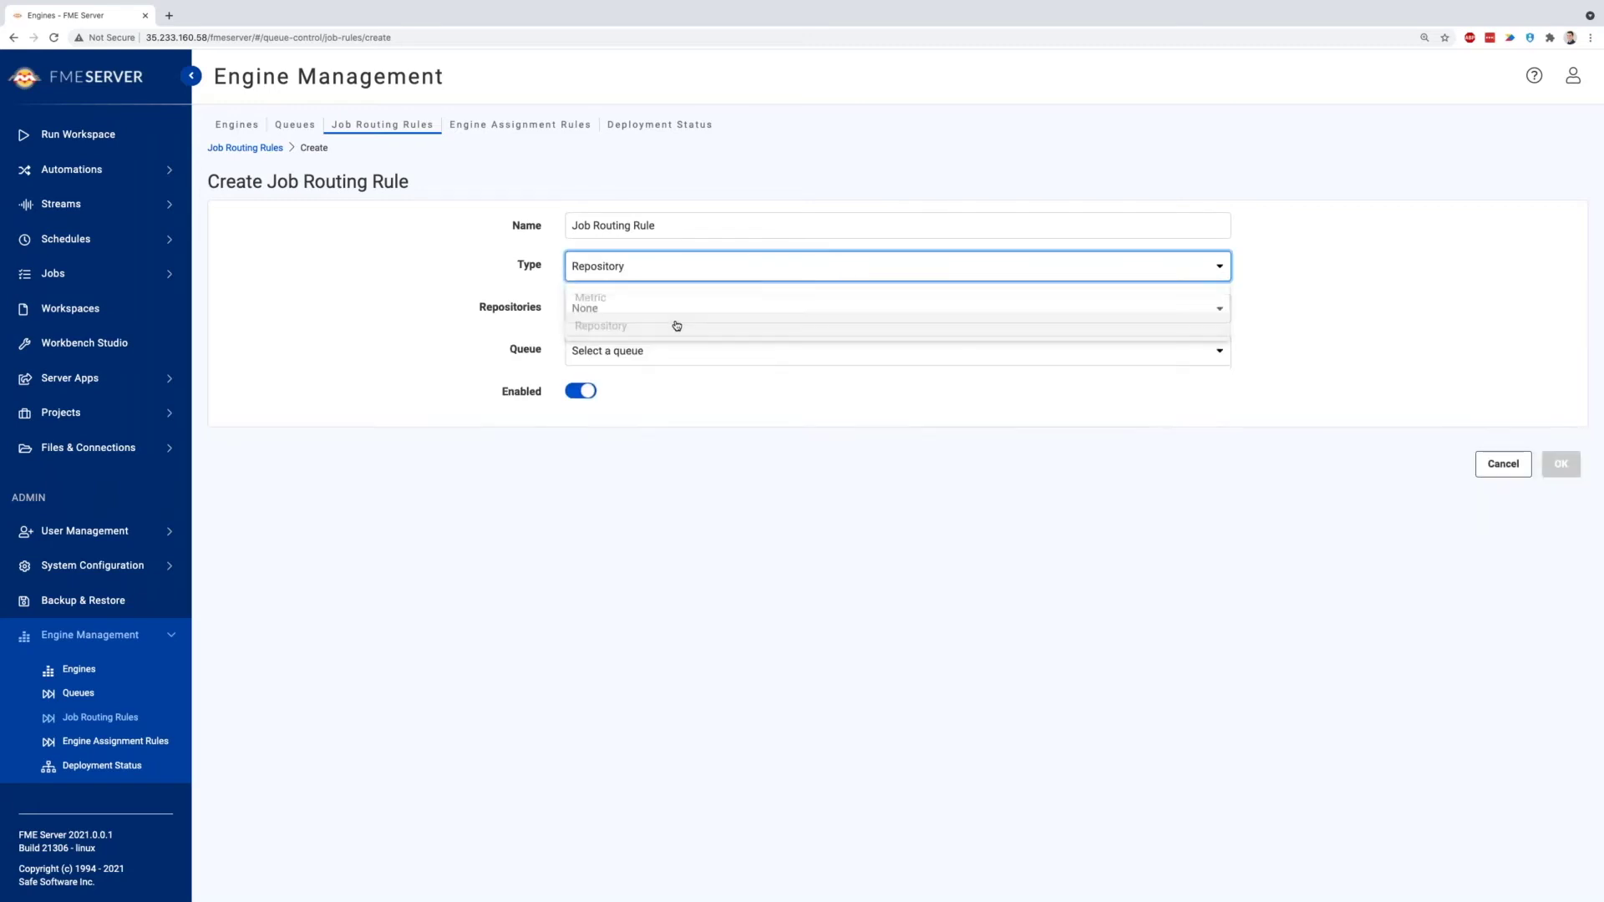
left_click(776, 318)
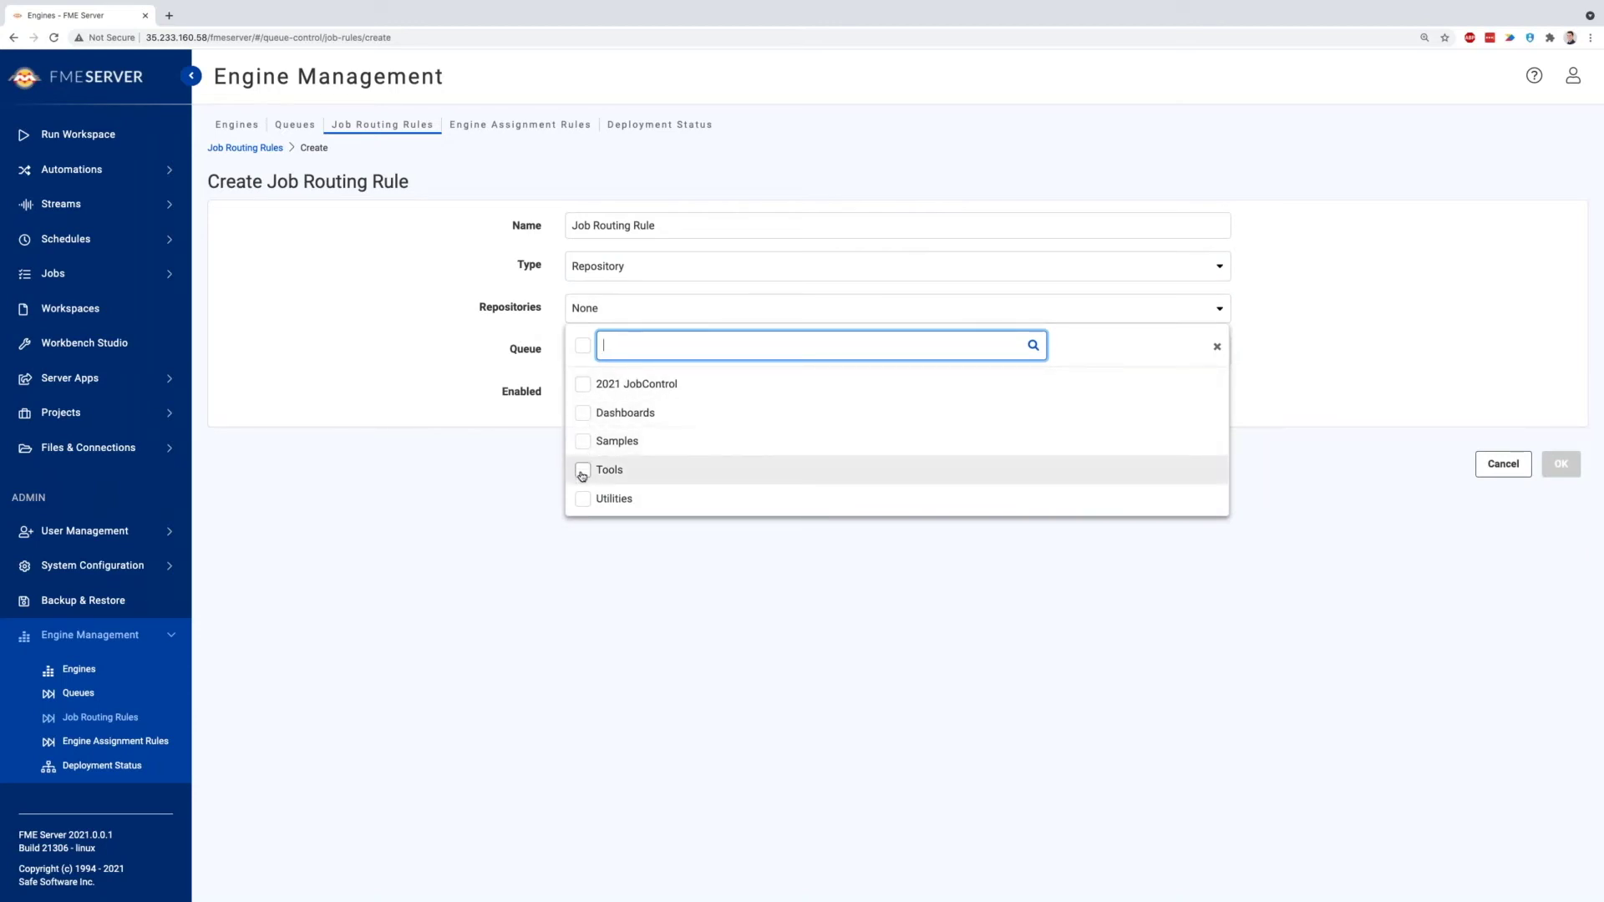
left_click(1218, 345)
left_click(1050, 278)
left_click(780, 293)
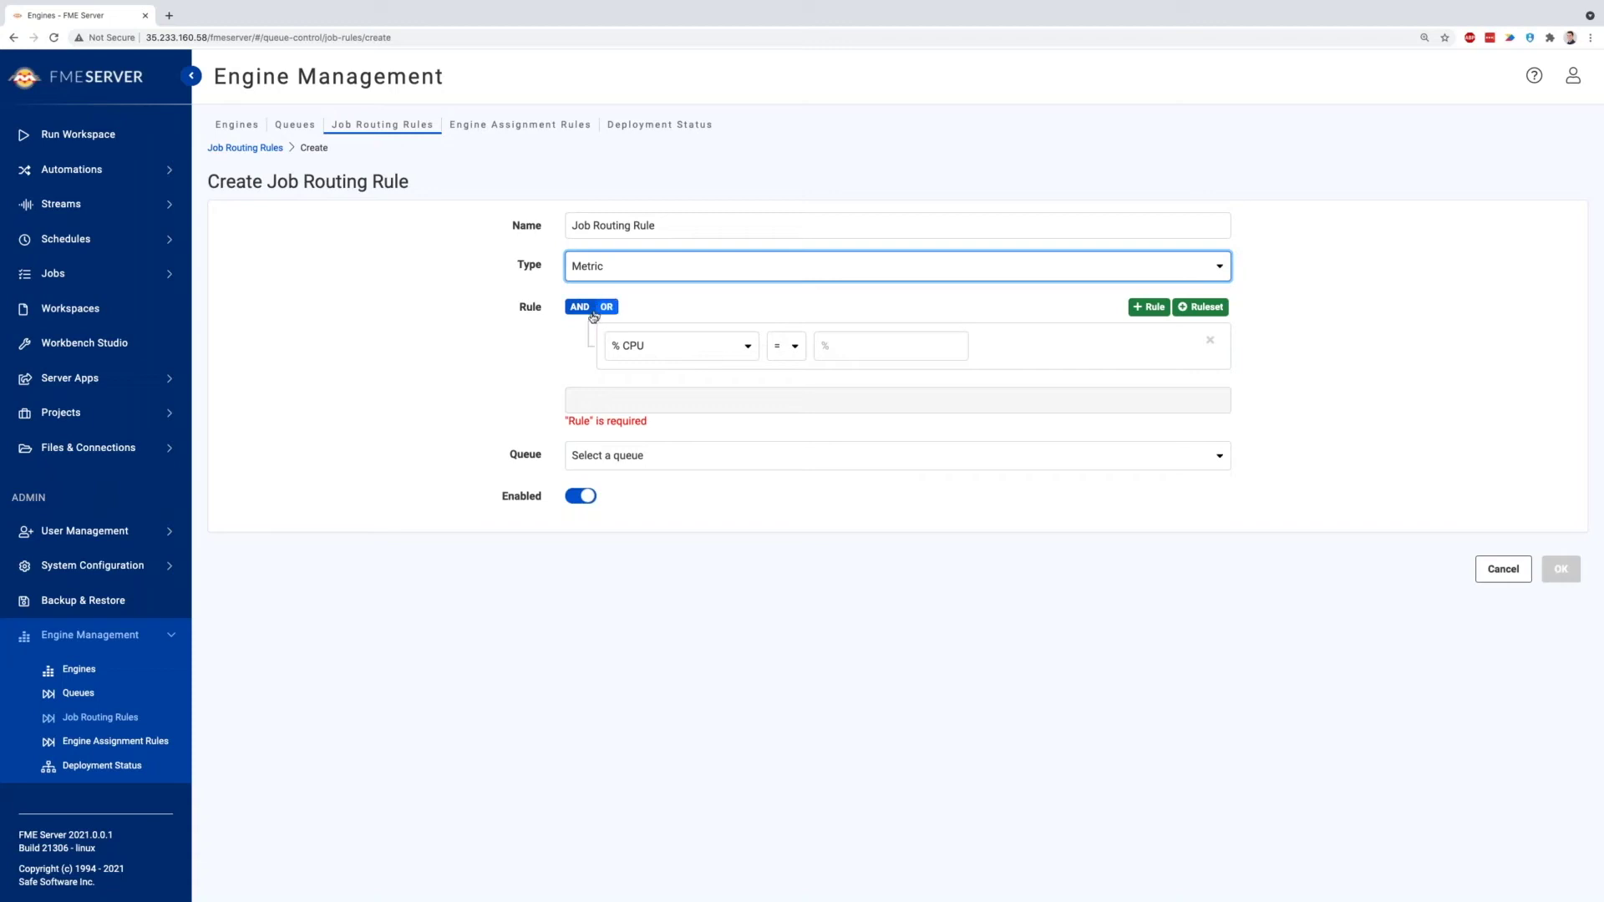
Step: Set the job routing rule's condition to % CPU greater than 100
left_click(710, 349)
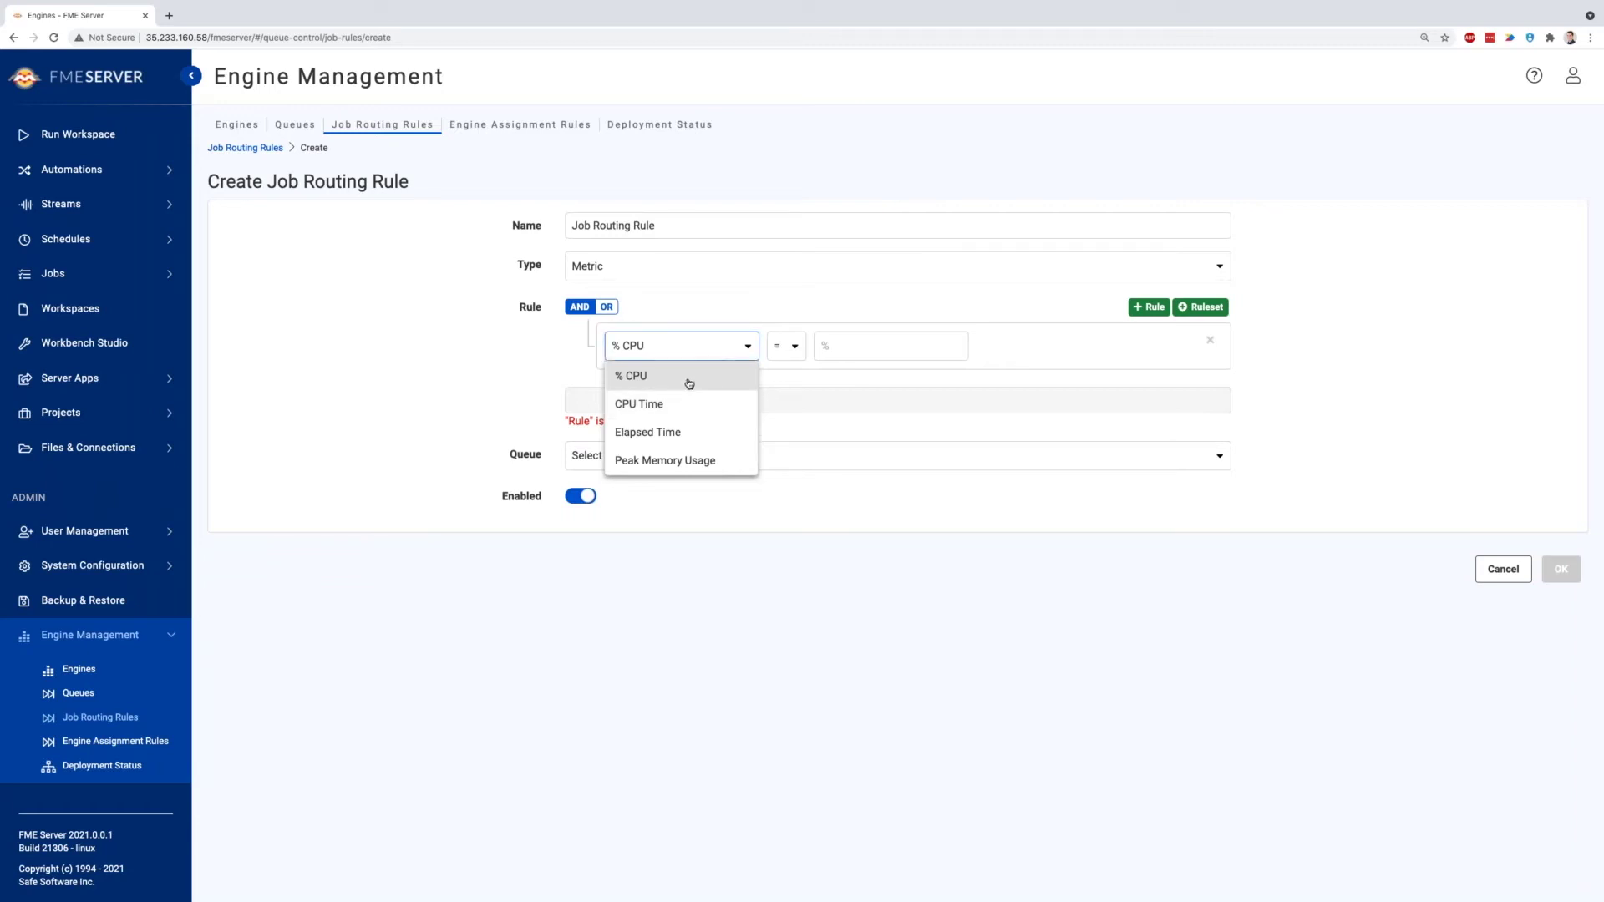
left_click(659, 376)
left_click(789, 346)
left_click(790, 435)
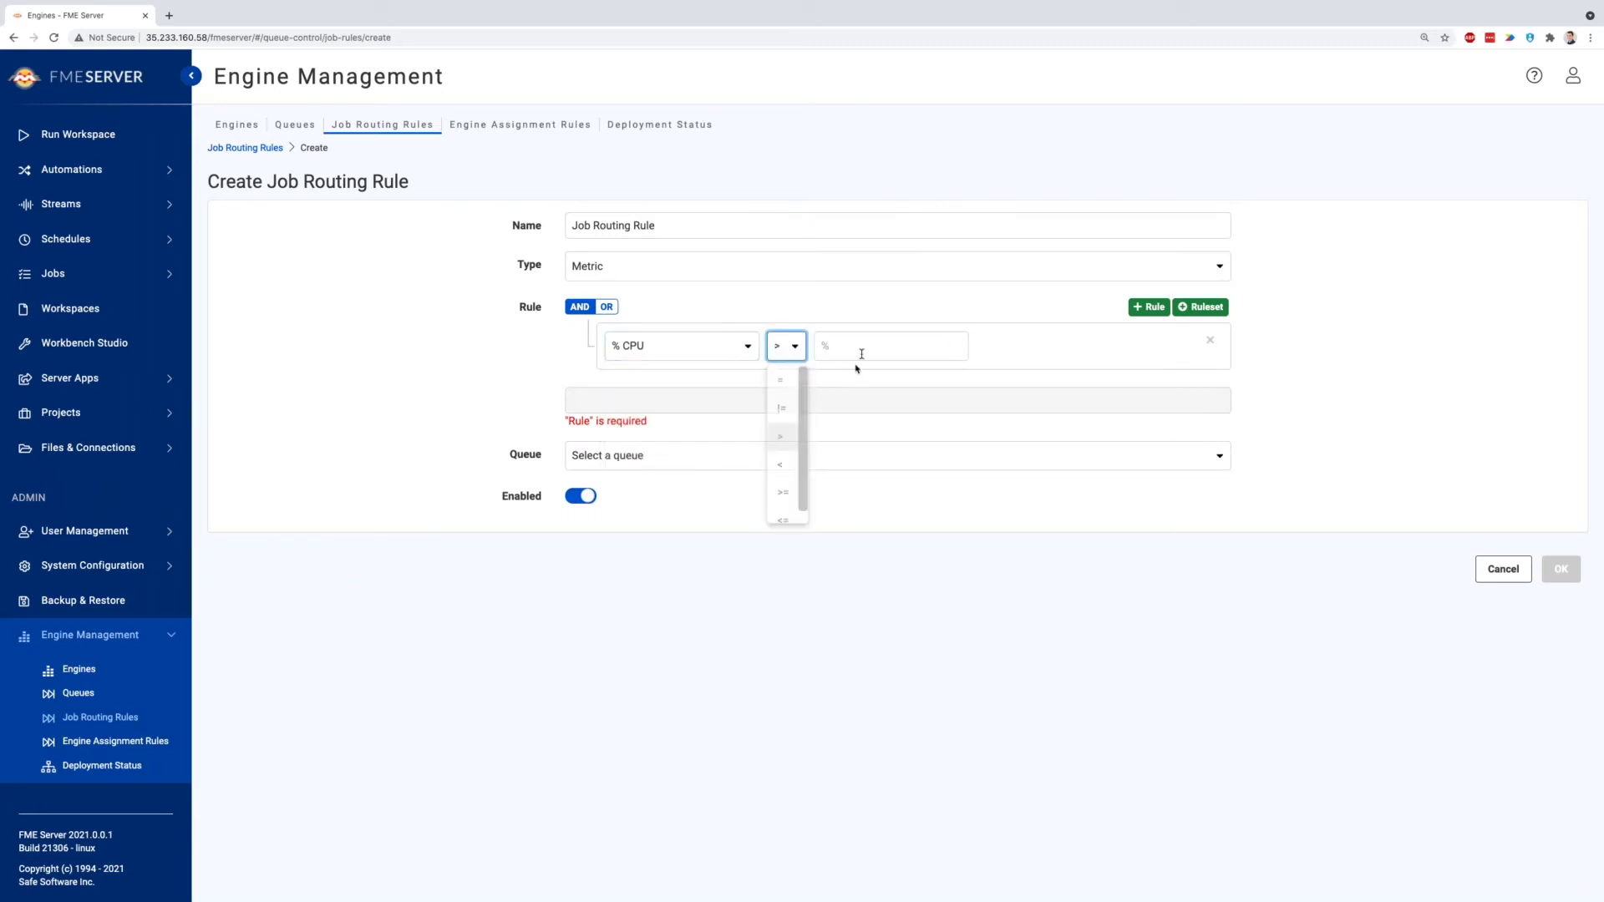
left_click(862, 348)
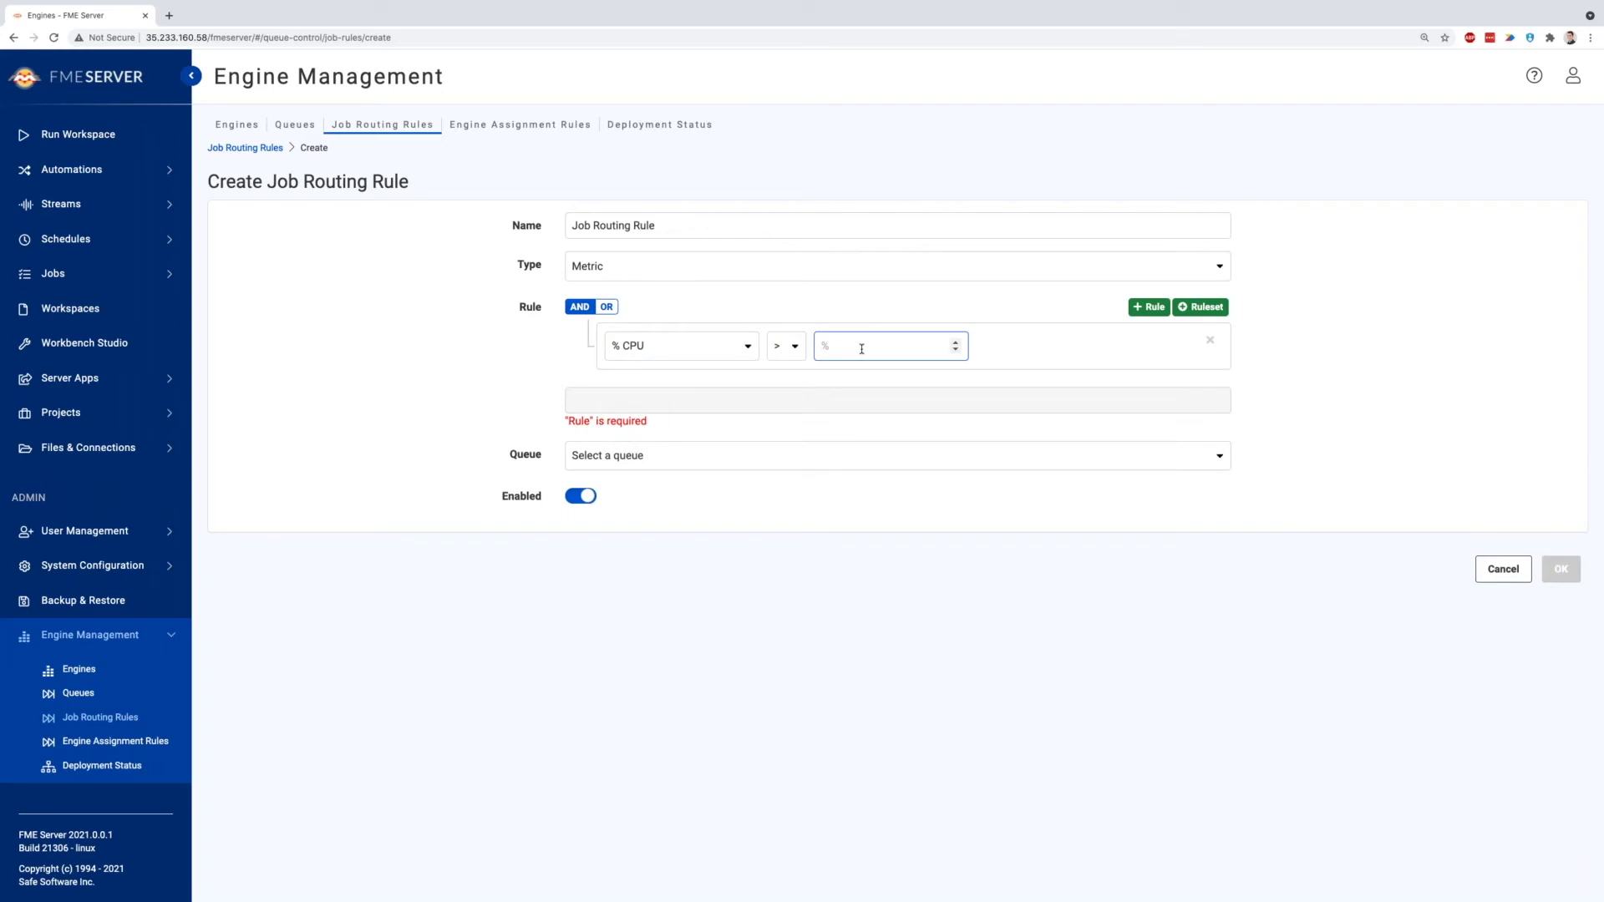
type("100")
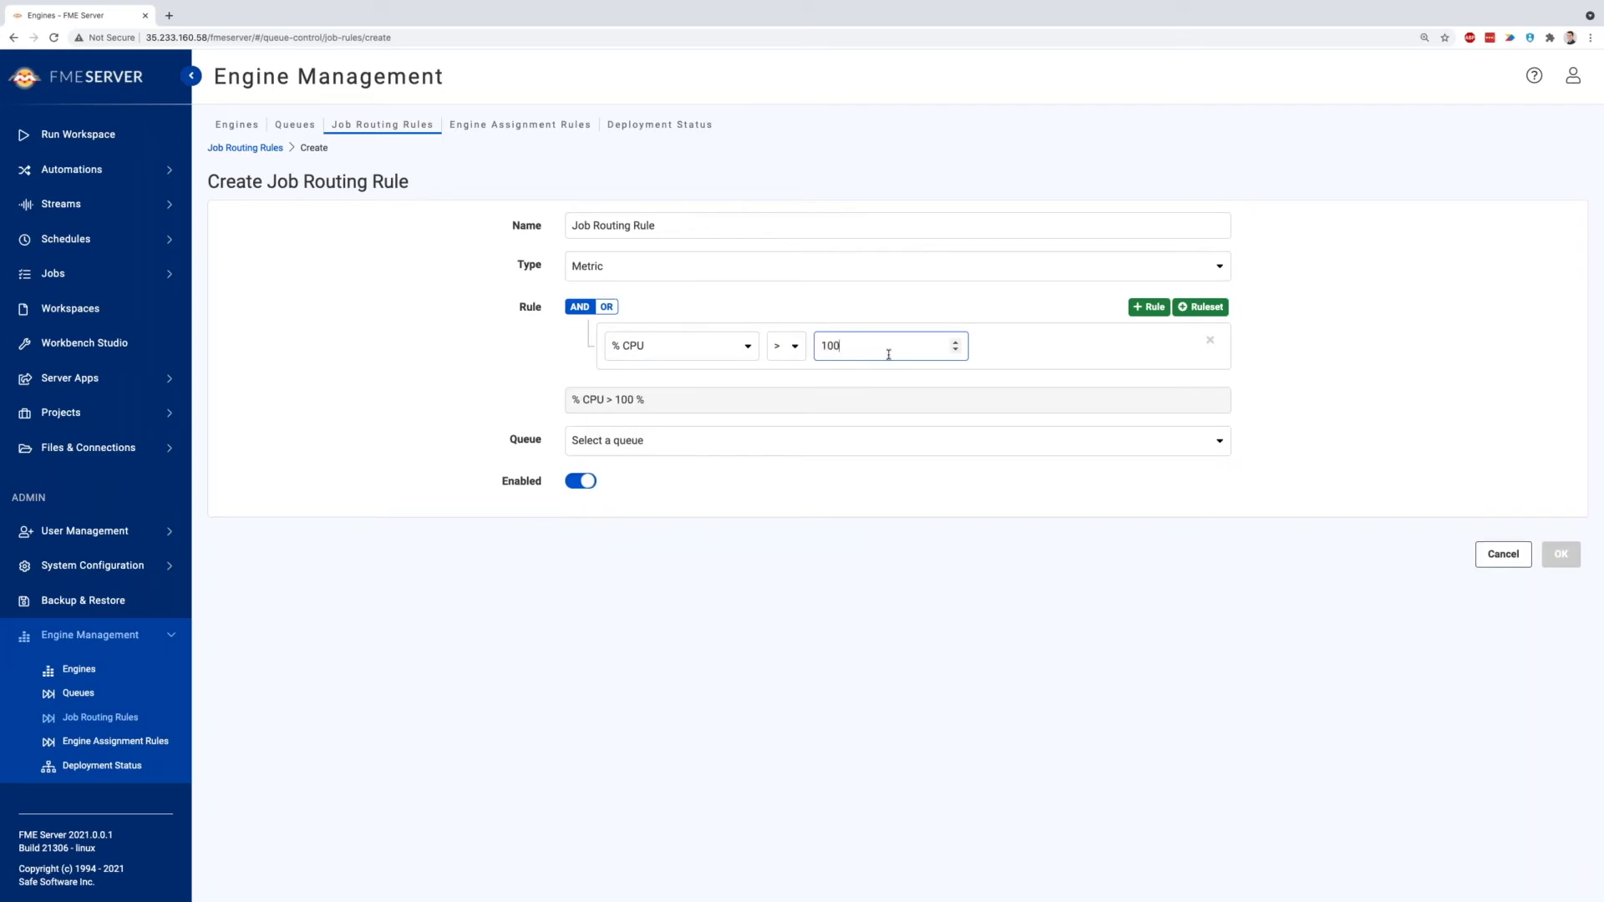
Step: Name the routing rule "Higher CPU Jobs", assign it to the highercpu-q queue and save it
triple_click(668, 226)
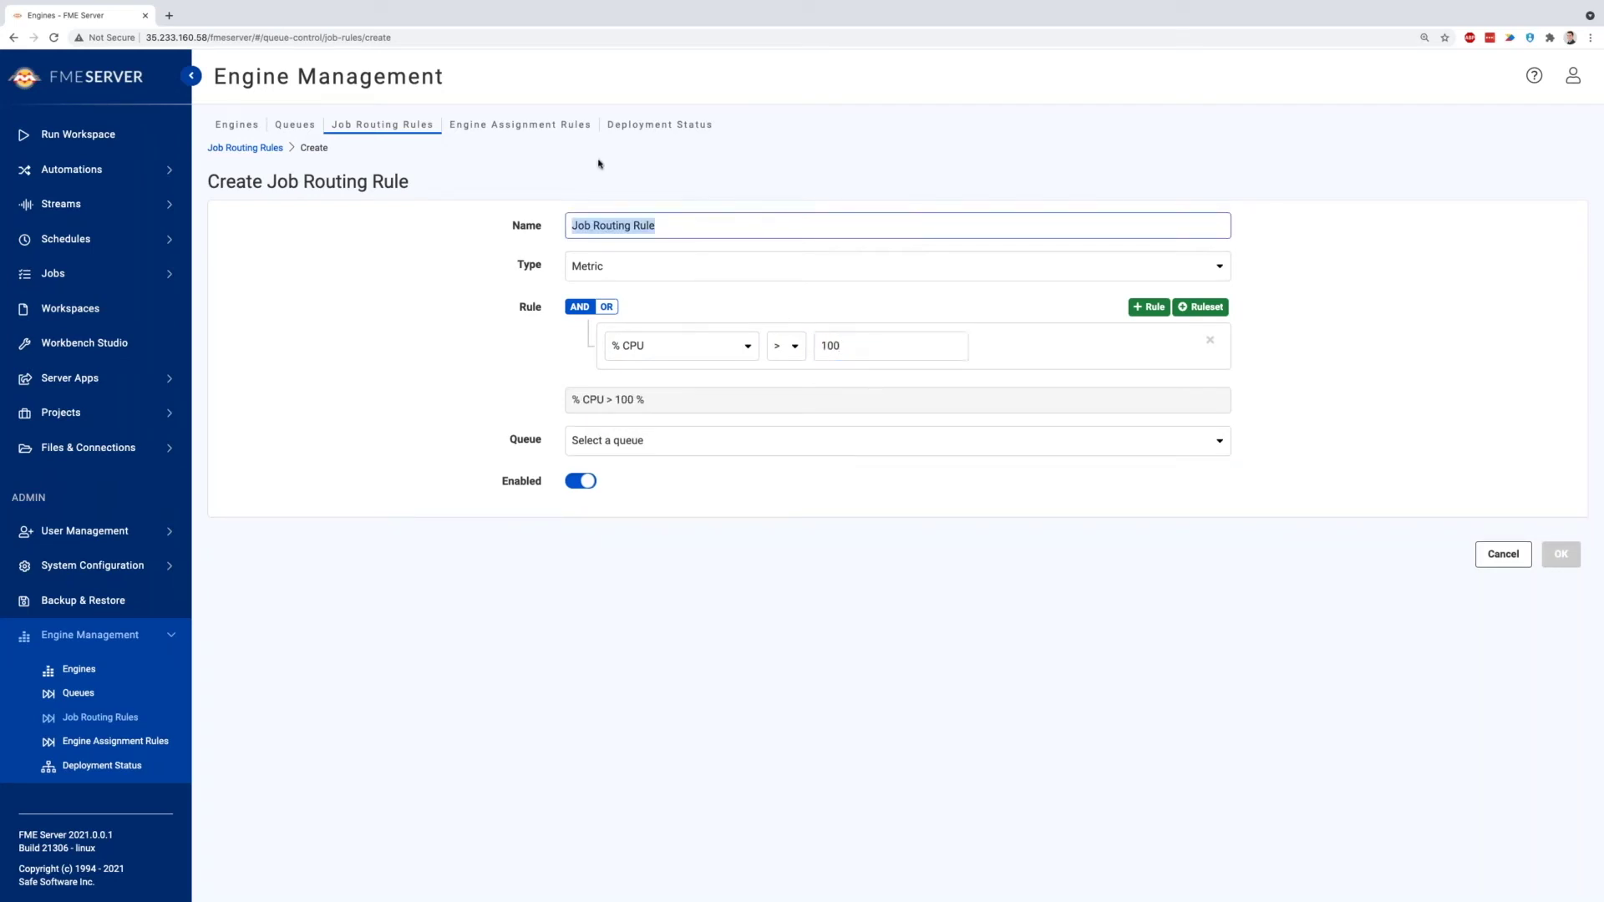
type("Higher CPU Jobs")
left_click(907, 443)
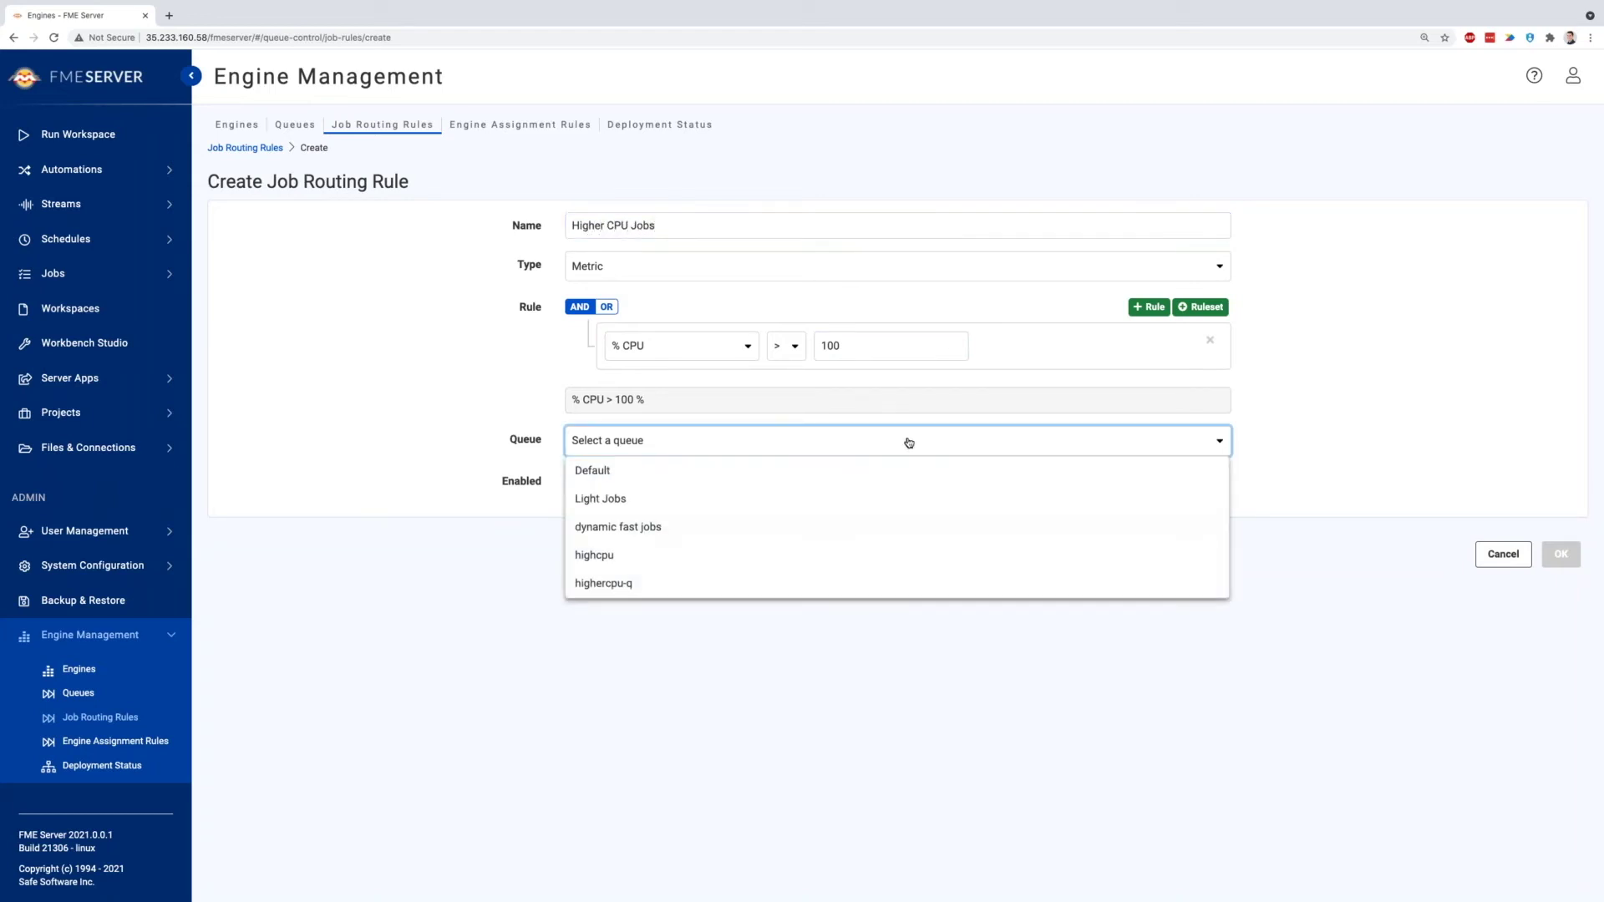
left_click(842, 585)
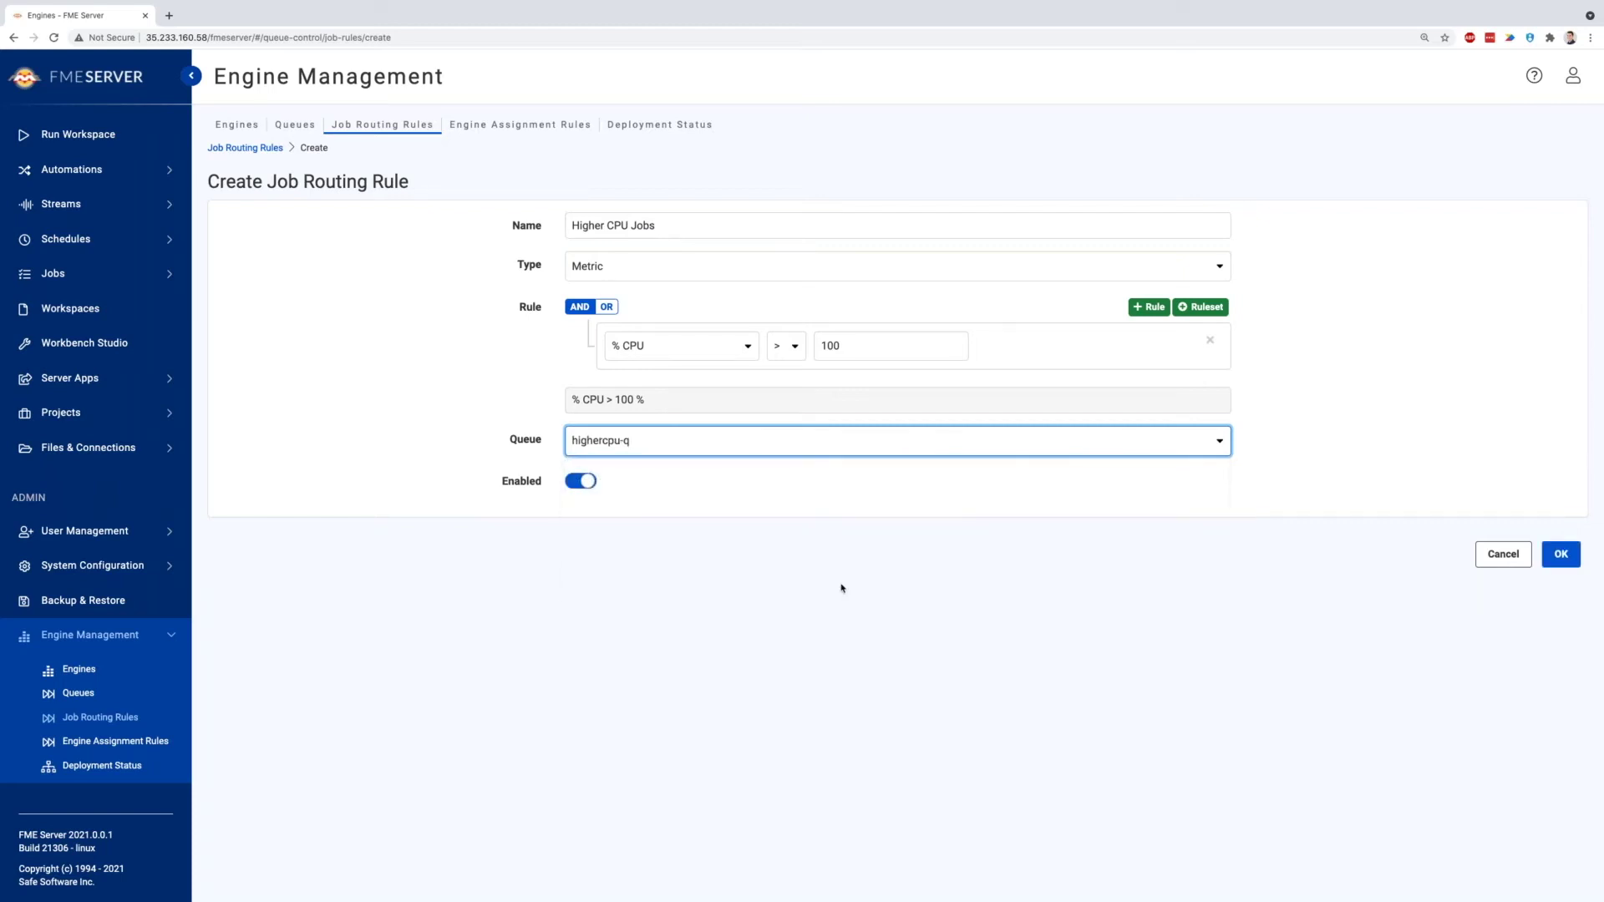
left_click(1554, 554)
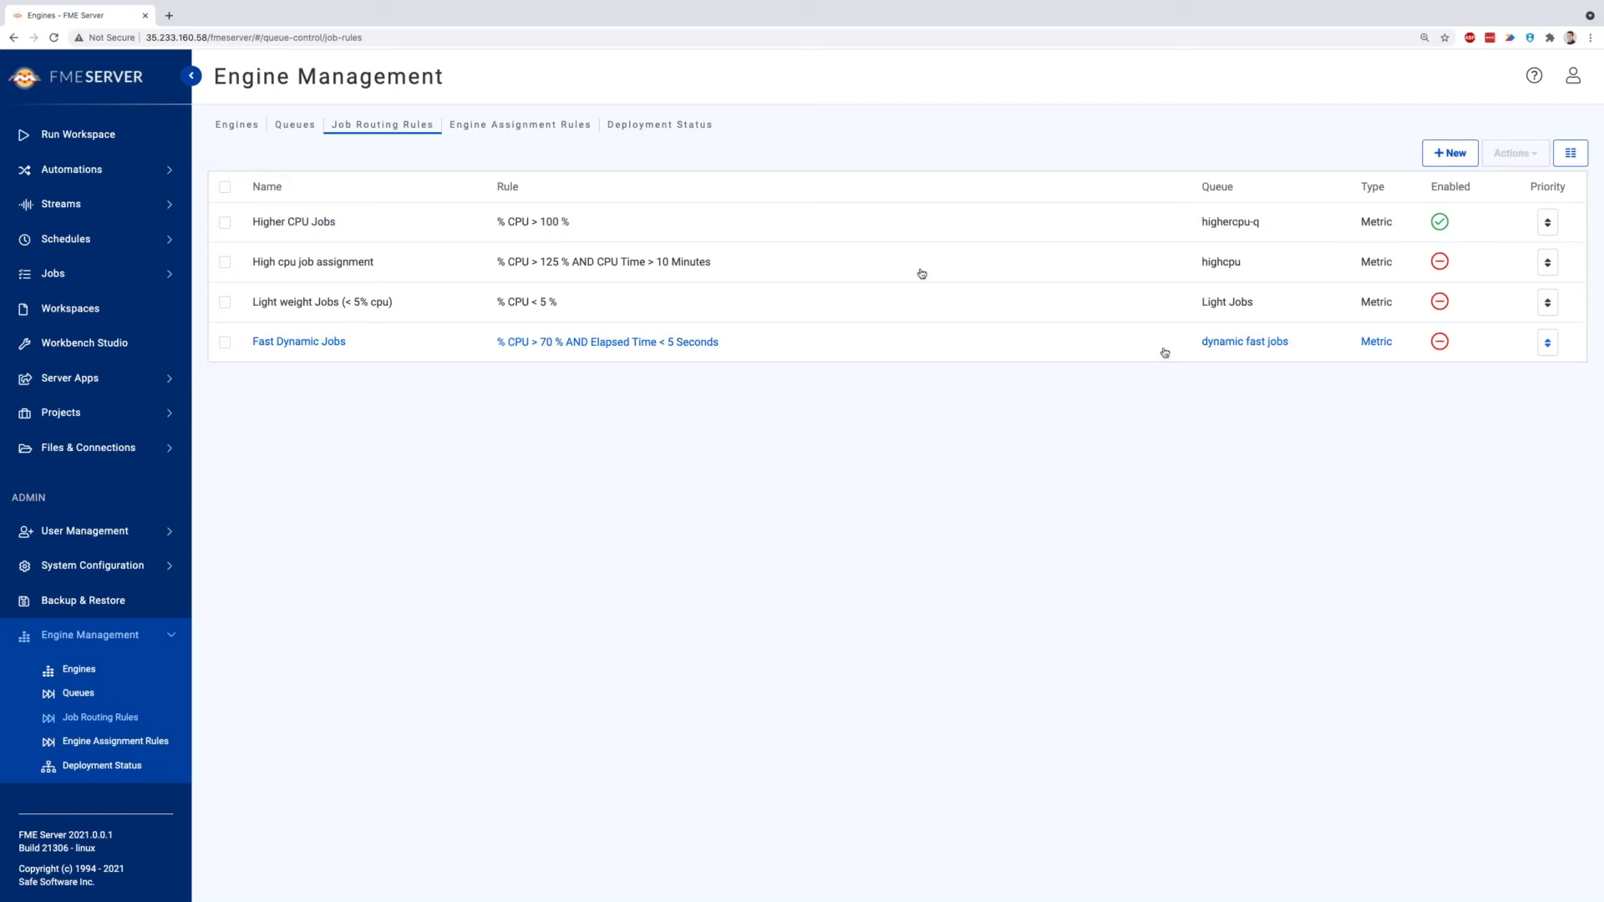
Step: Enable the "High cpu job assignment" routing rule and move it up one place in priority
left_click(224, 263)
left_click(1514, 154)
left_click(1480, 203)
left_click(1543, 256)
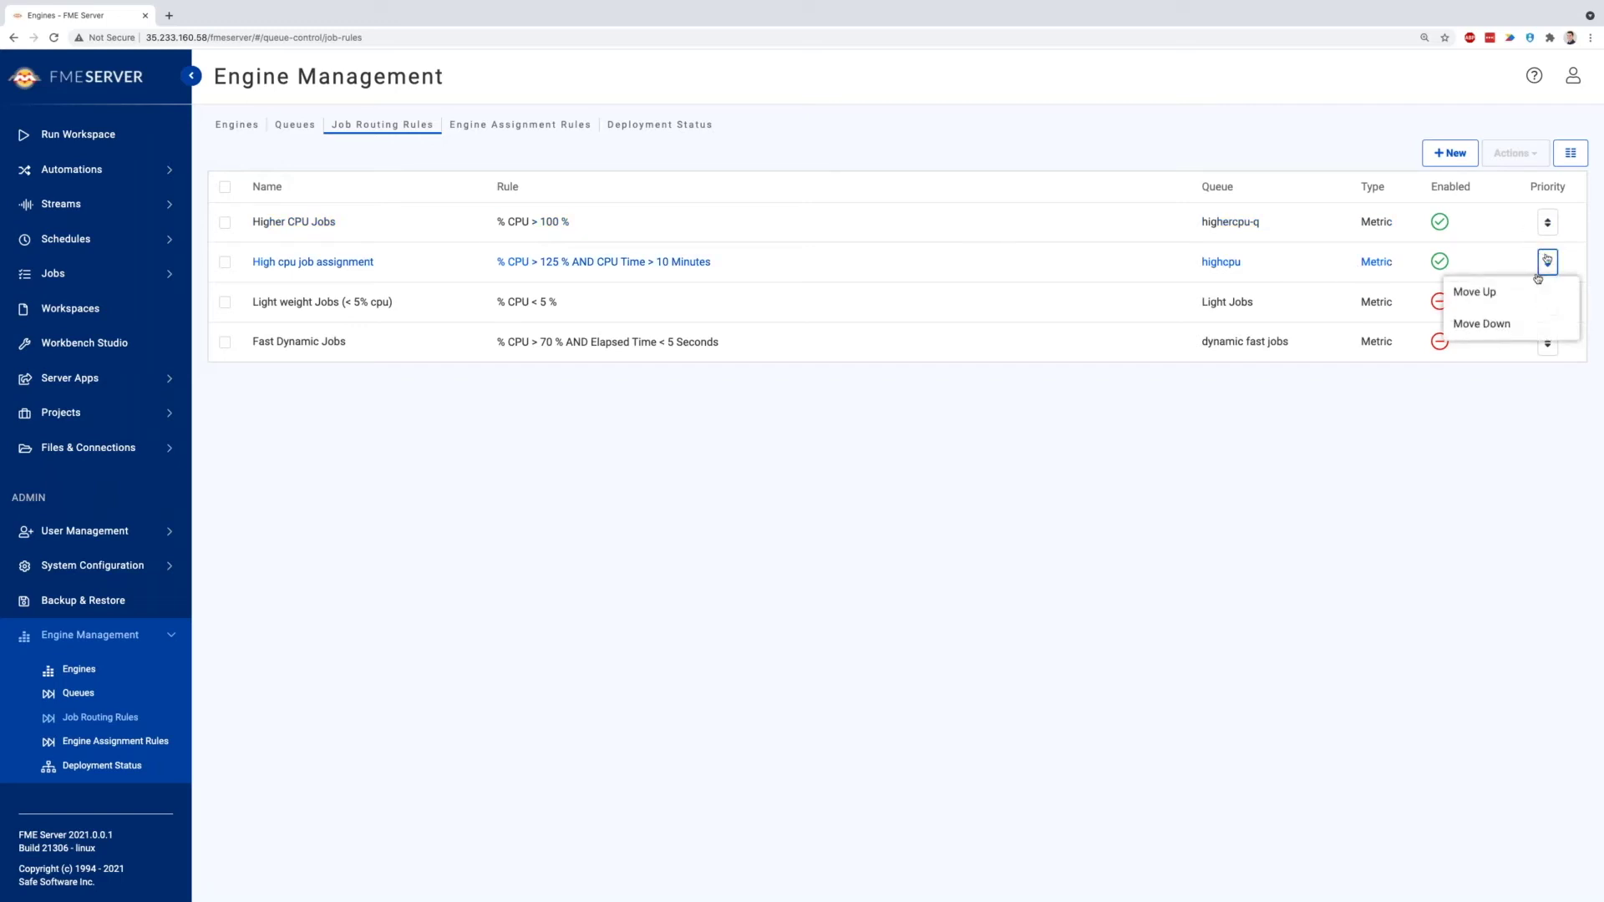
left_click(1528, 287)
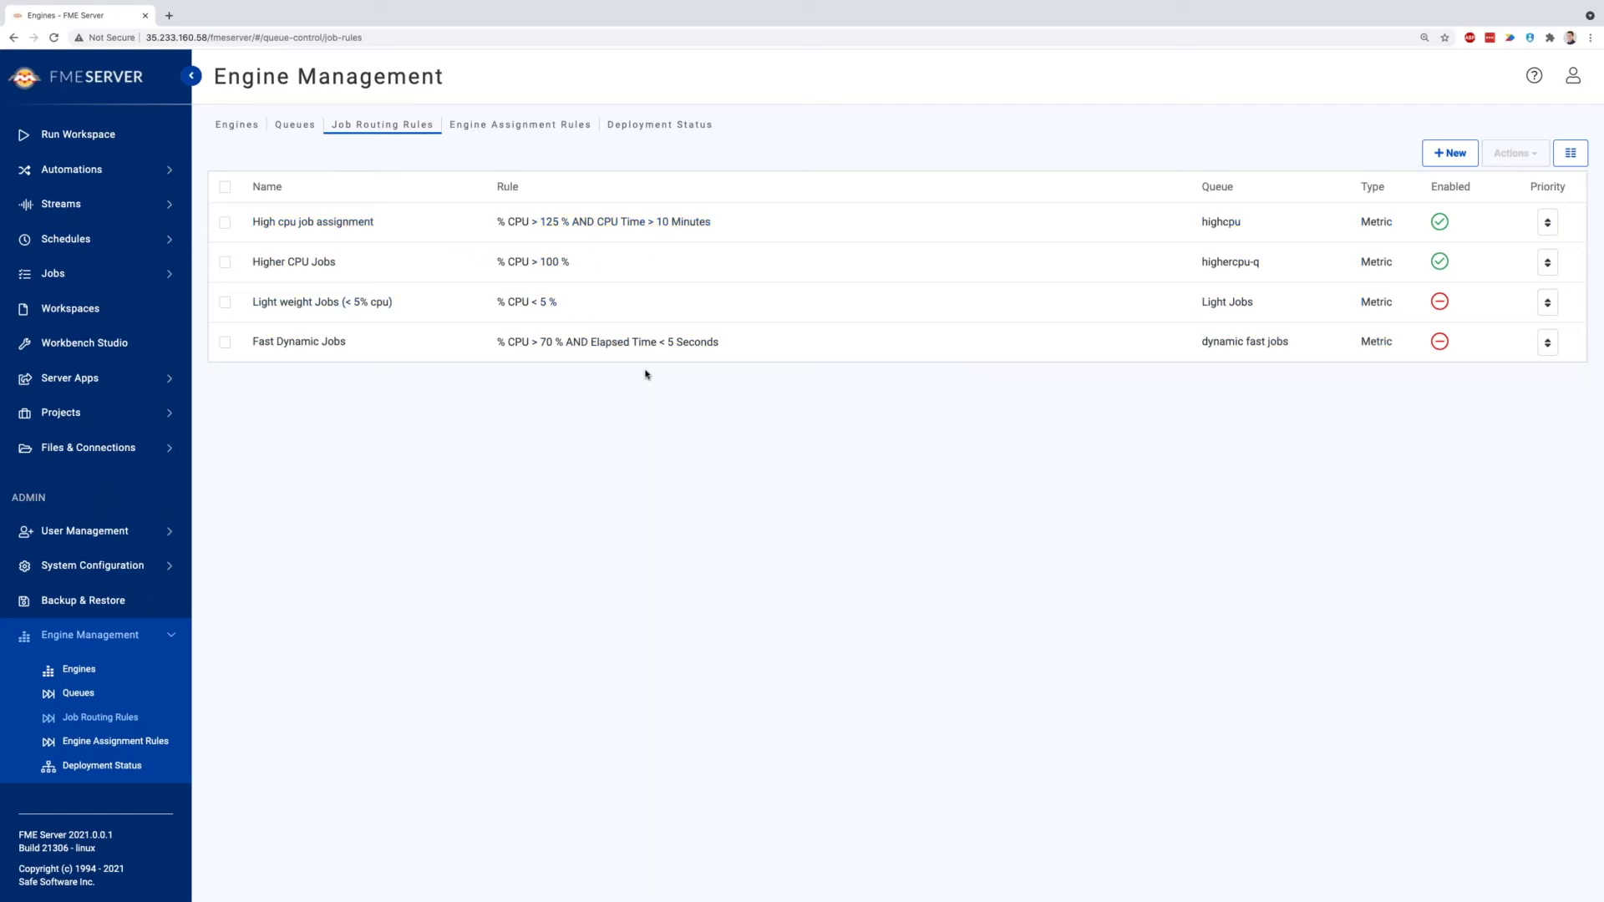
Step: Start a new engine assignment rule of type Name and choose the engine fmeserver-engine2_Engine1
left_click(534, 128)
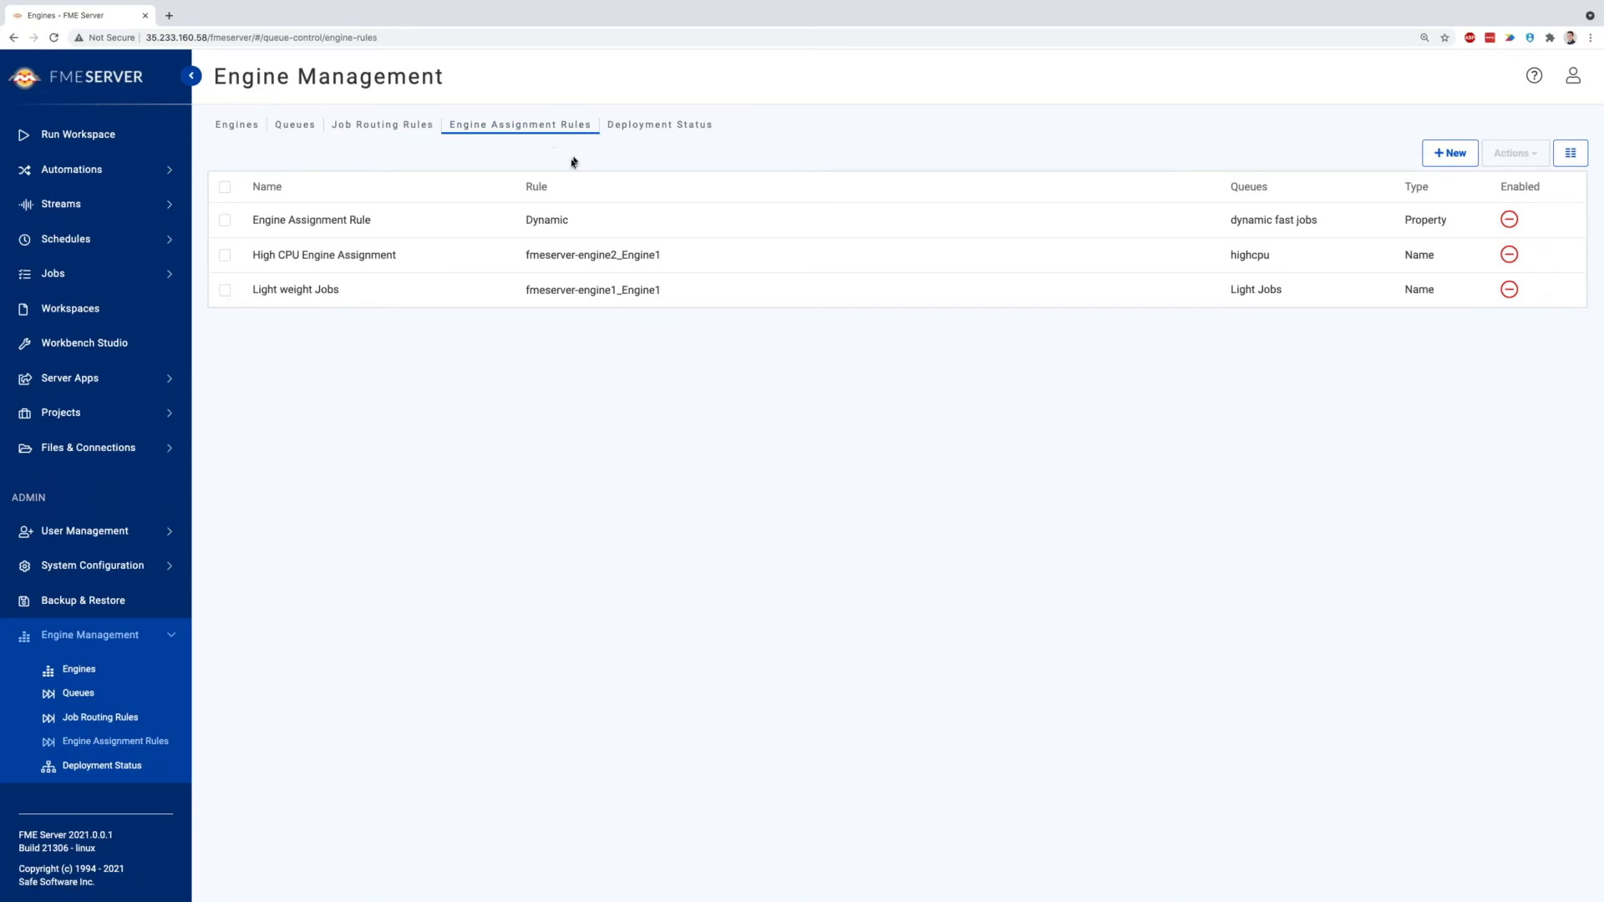
left_click(1458, 158)
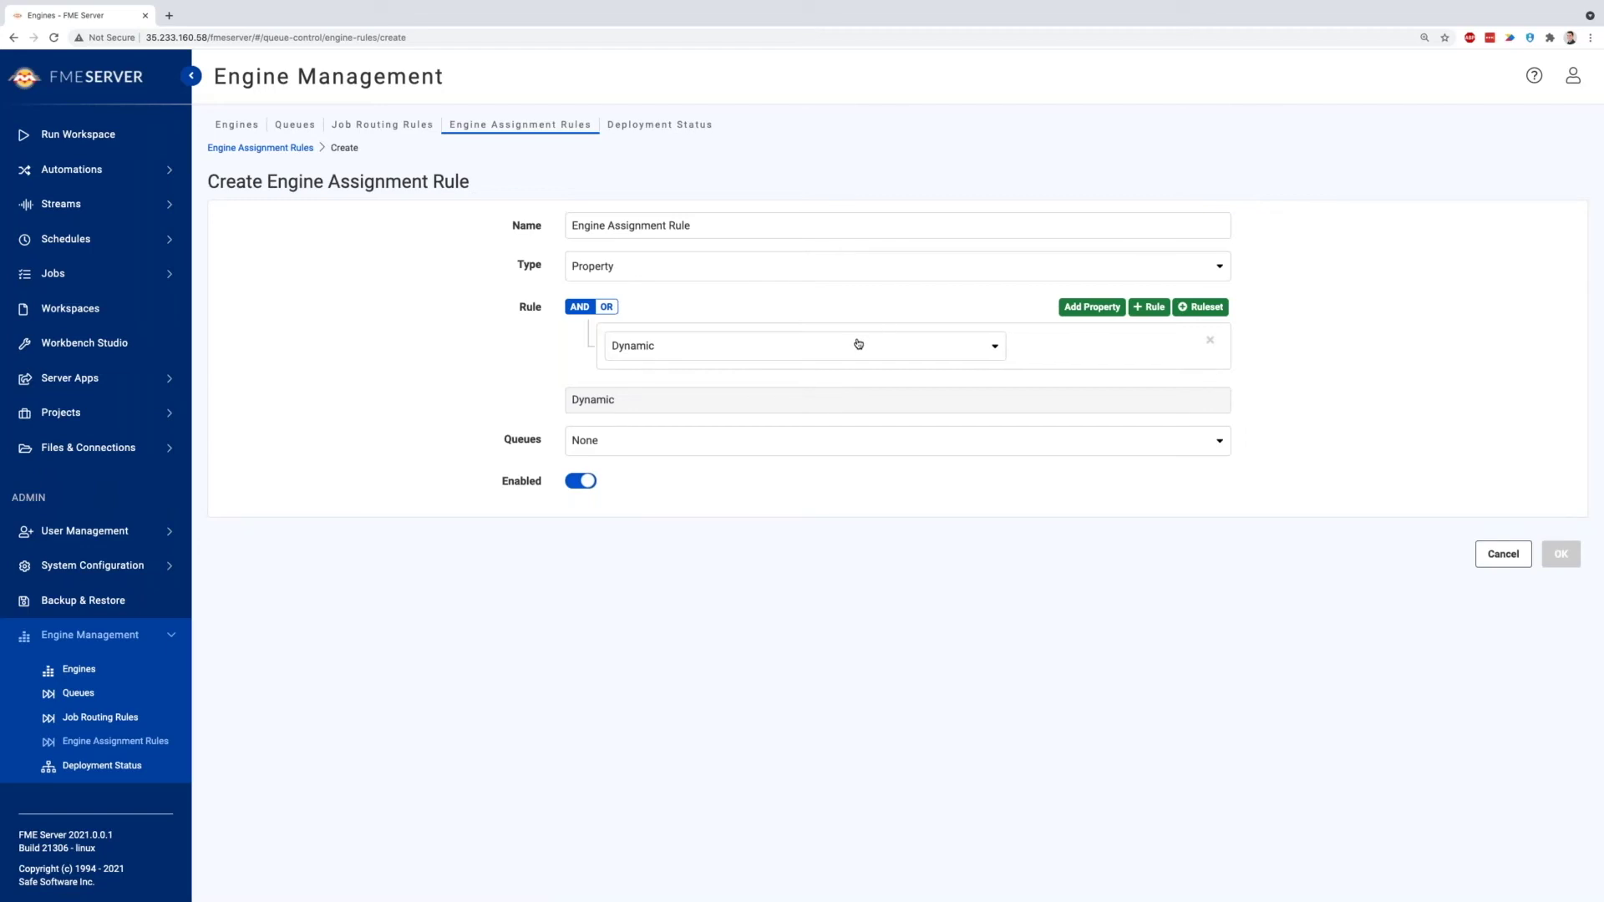
left_click(890, 270)
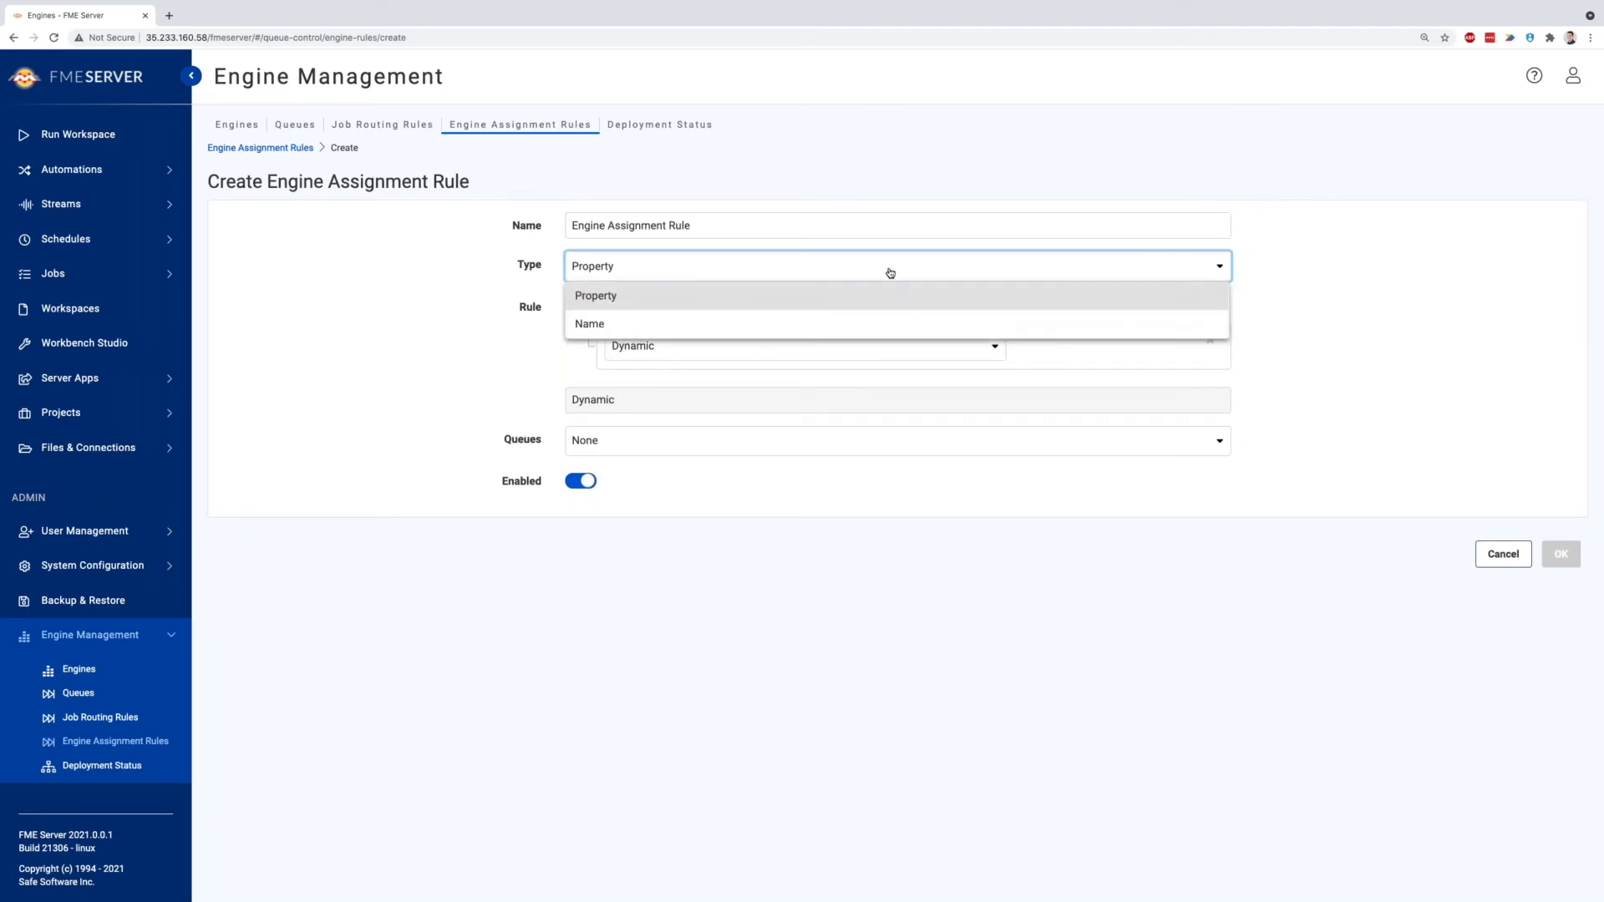
left_click(862, 325)
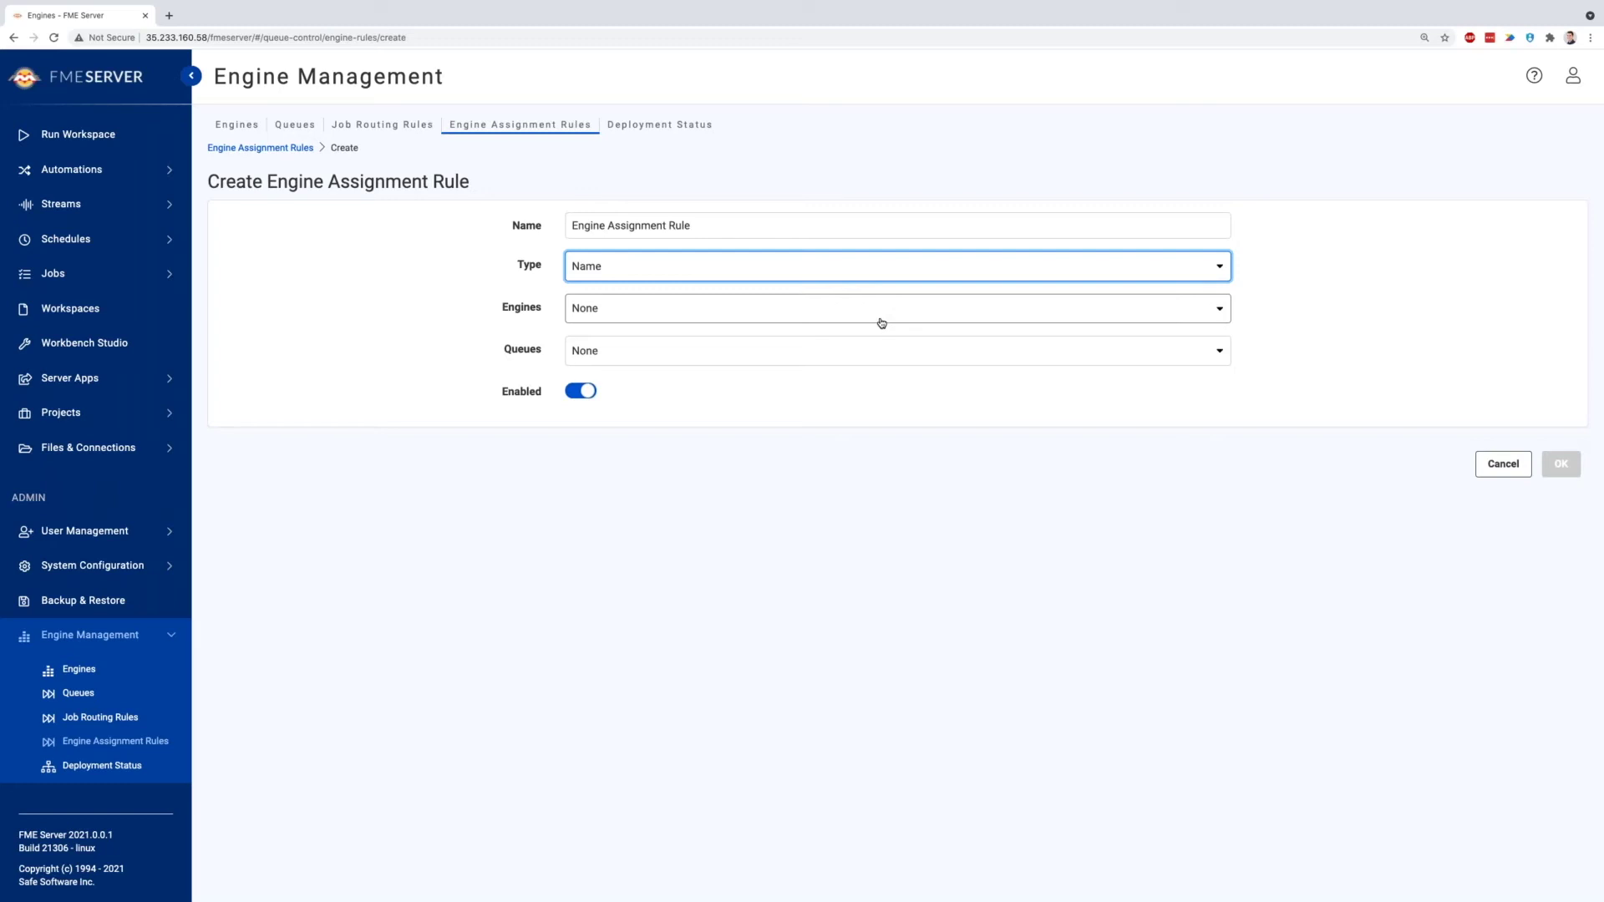
left_click(882, 323)
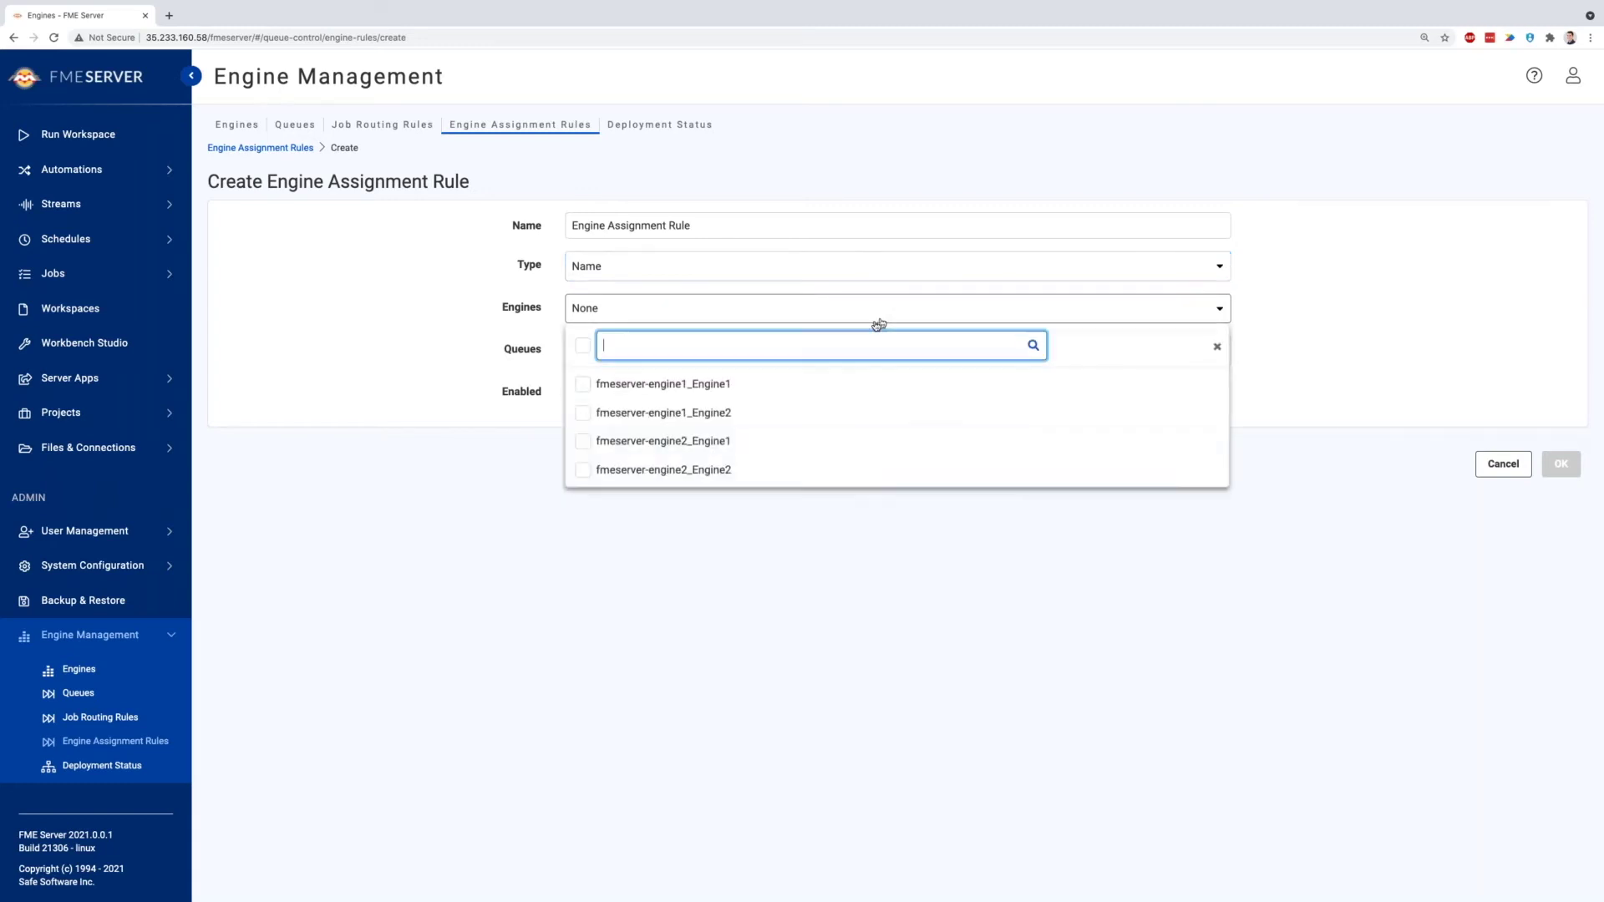
left_click(581, 445)
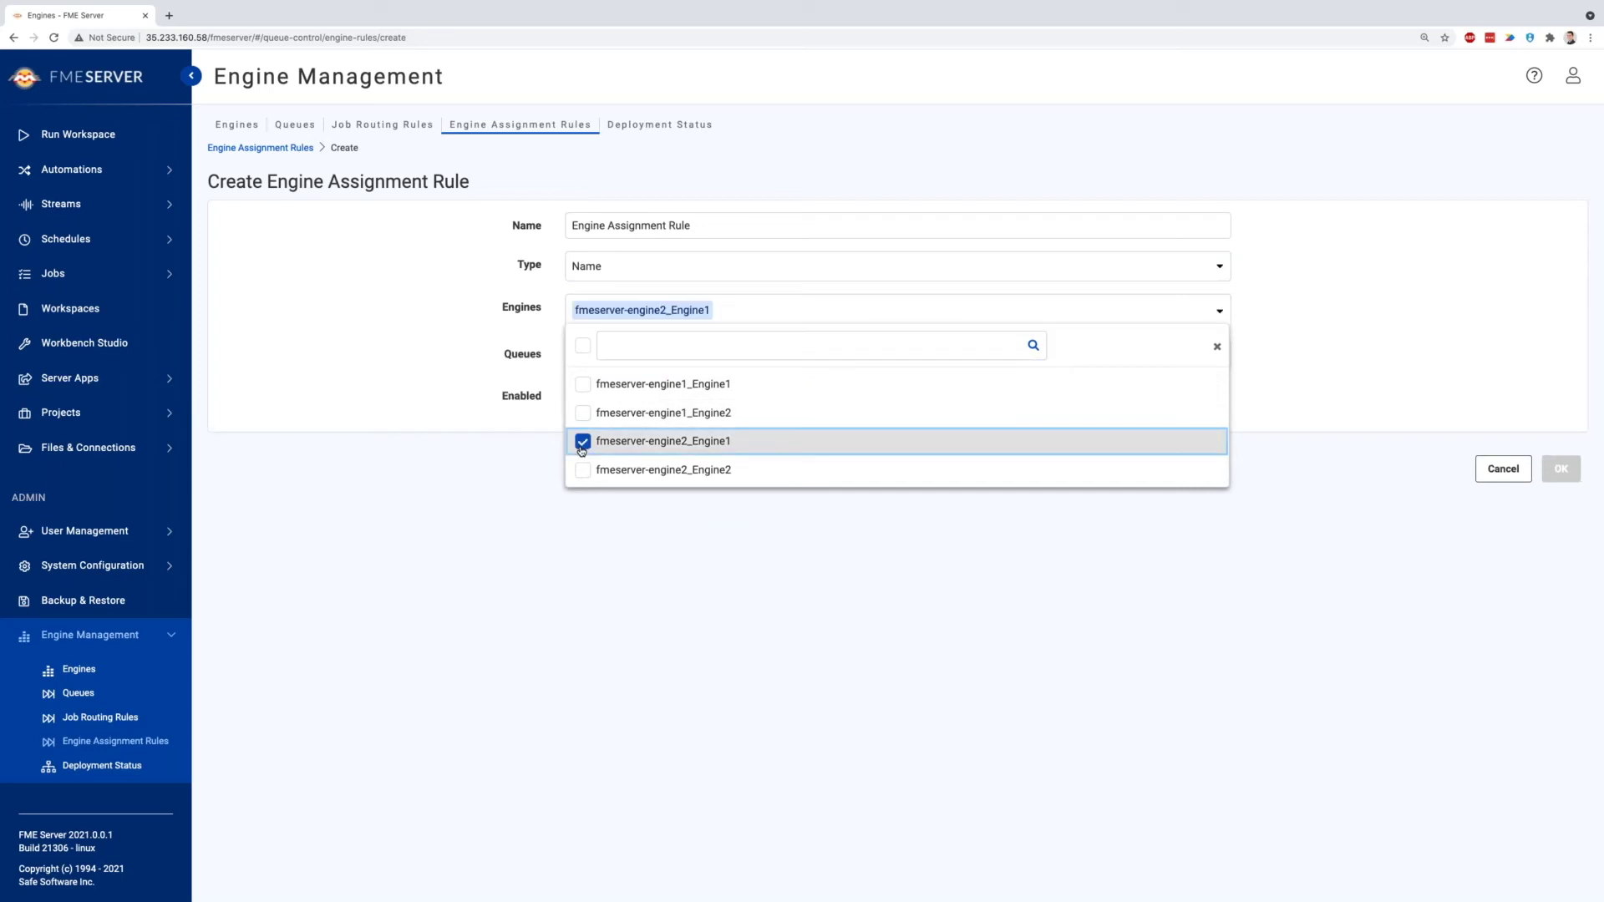
left_click(1382, 375)
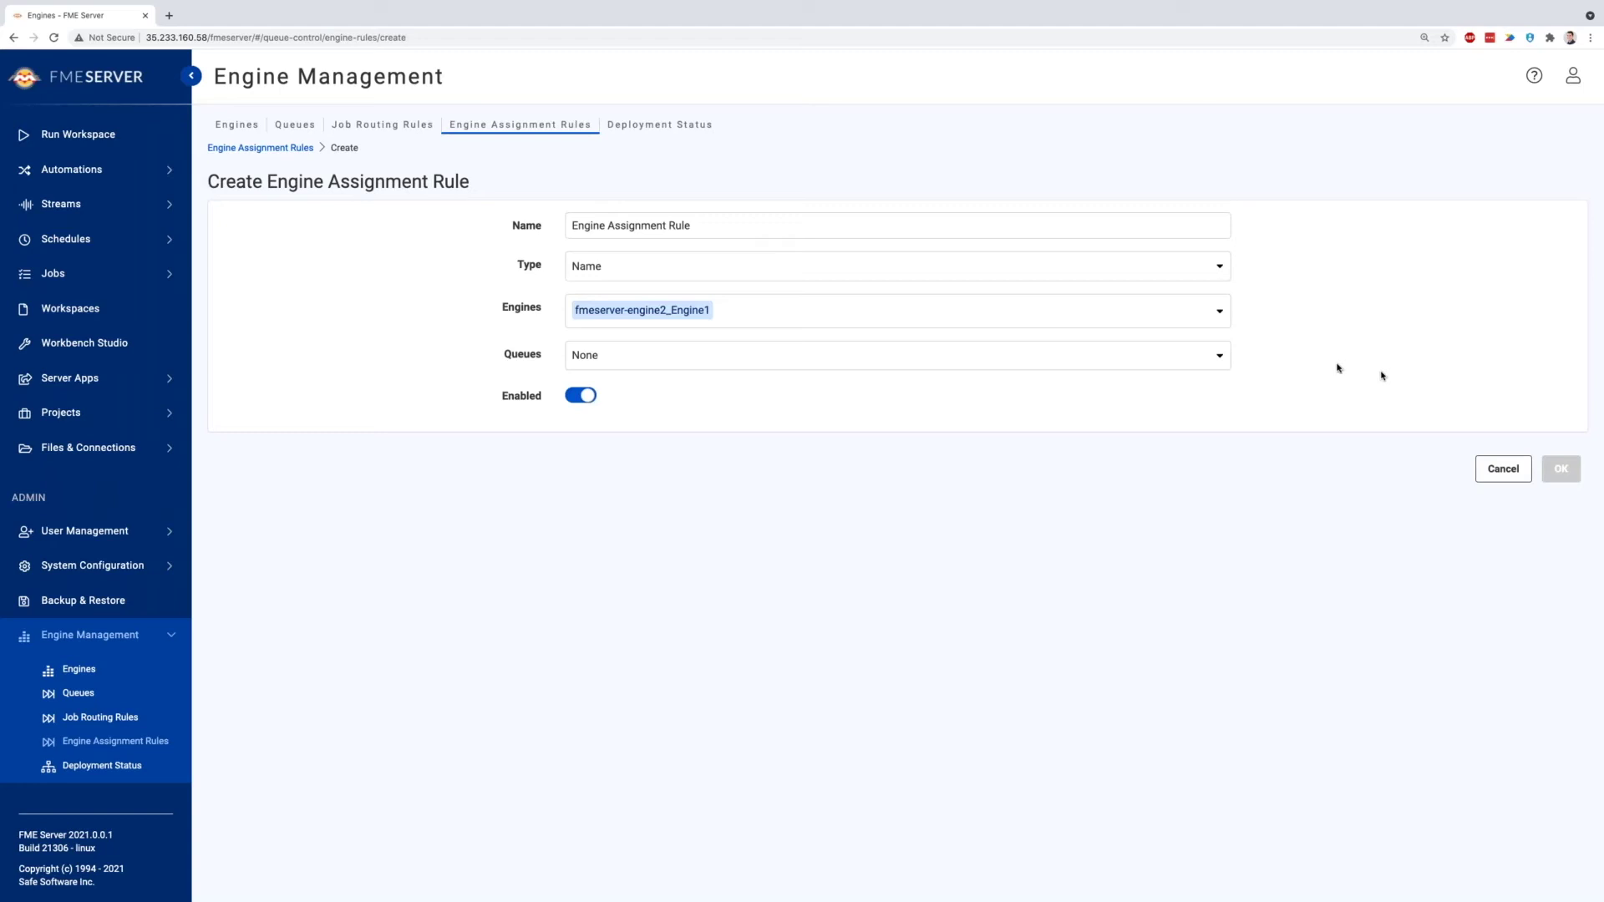
Step: Assign the highercpu-q queue to the new engine assignment rule
left_click(1178, 356)
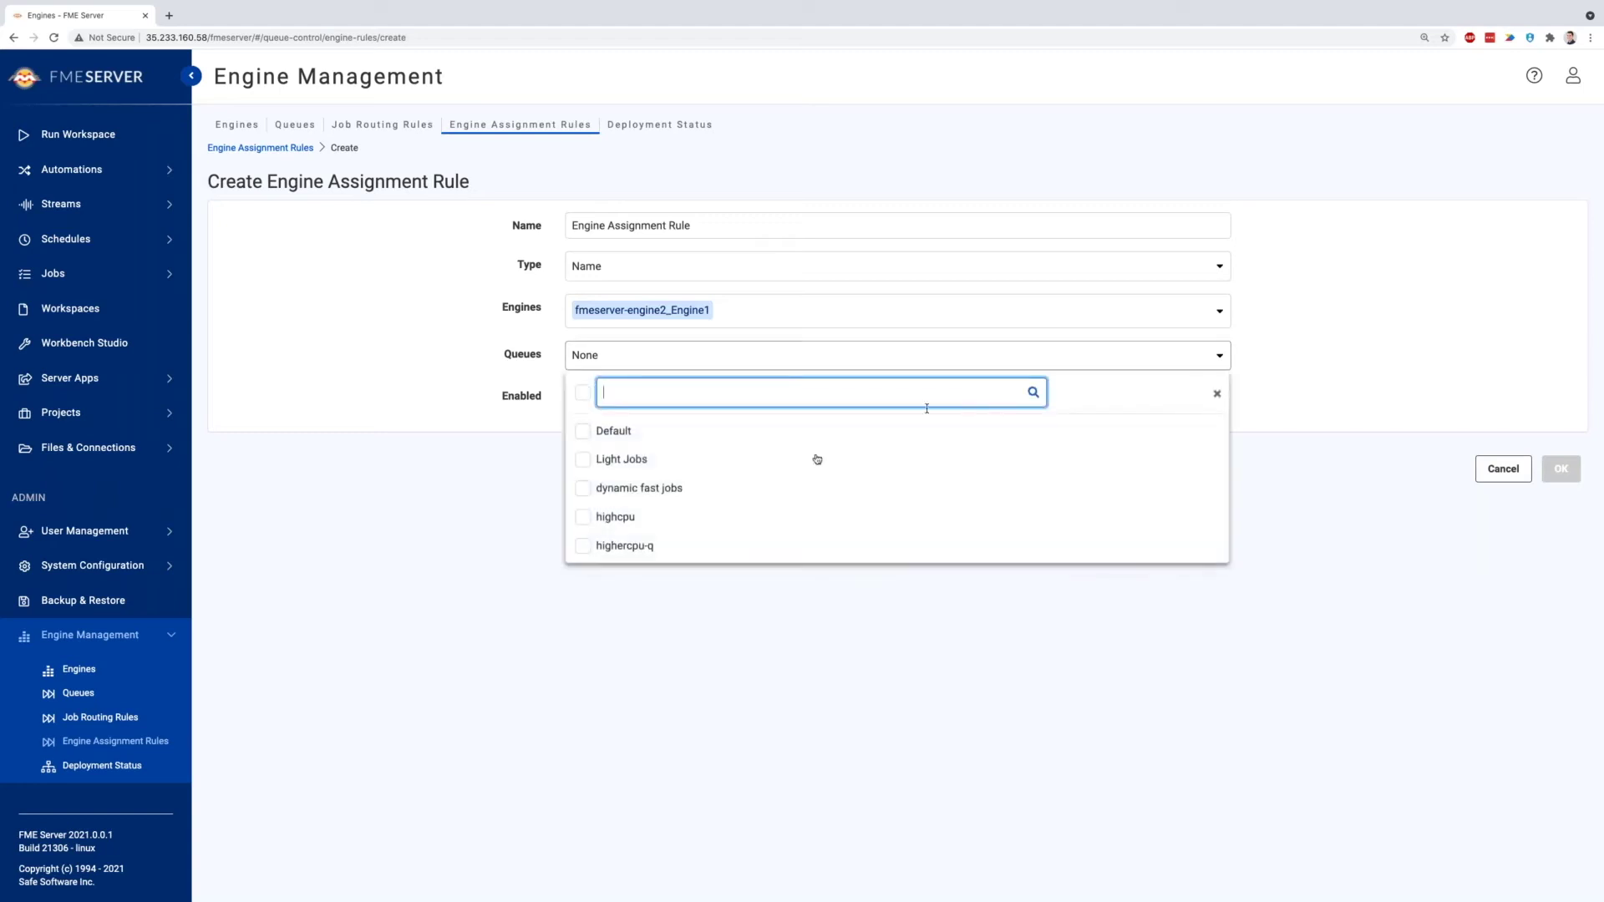
left_click(583, 545)
left_click(1318, 537)
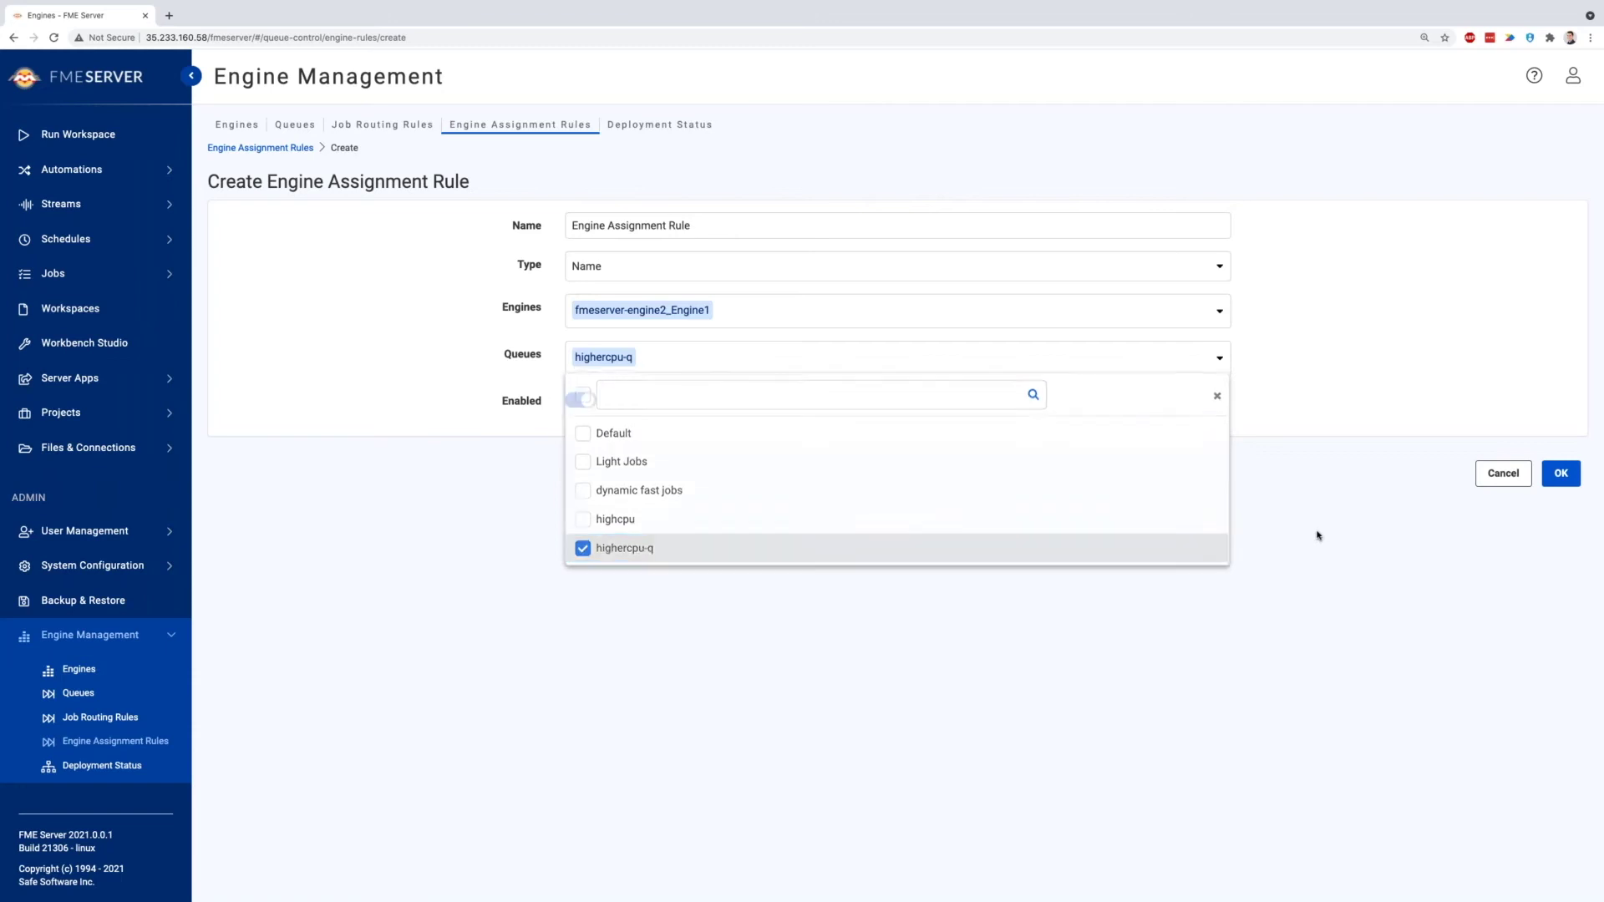
Step: Change the engine assignment rule's type to Property and inspect the properties available for its condition
left_click(1048, 276)
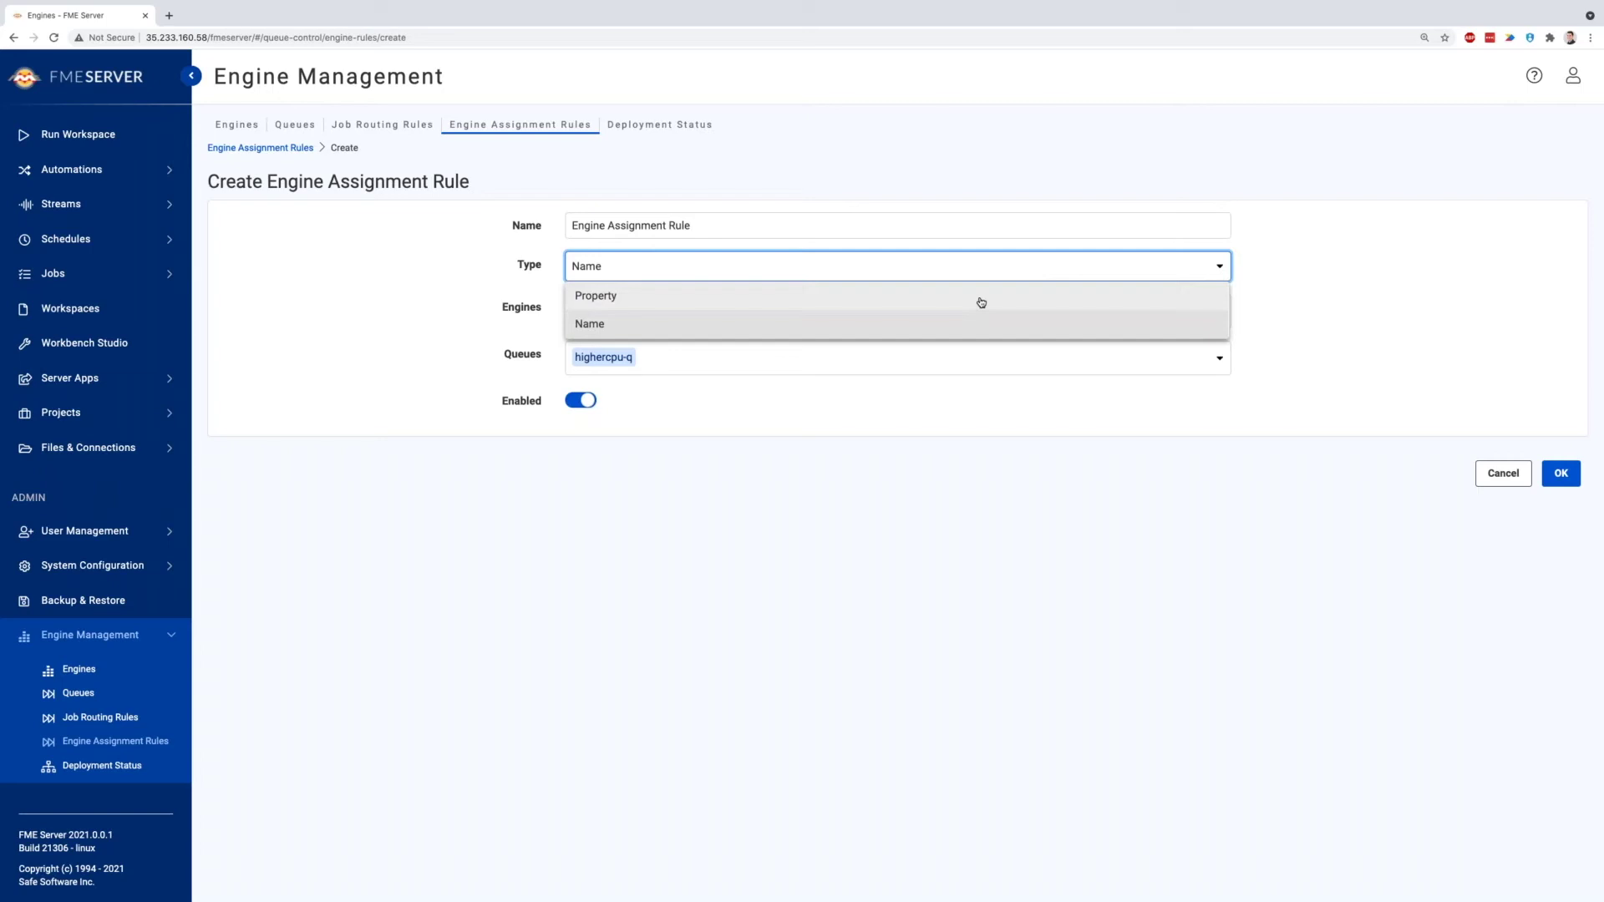
left_click(976, 303)
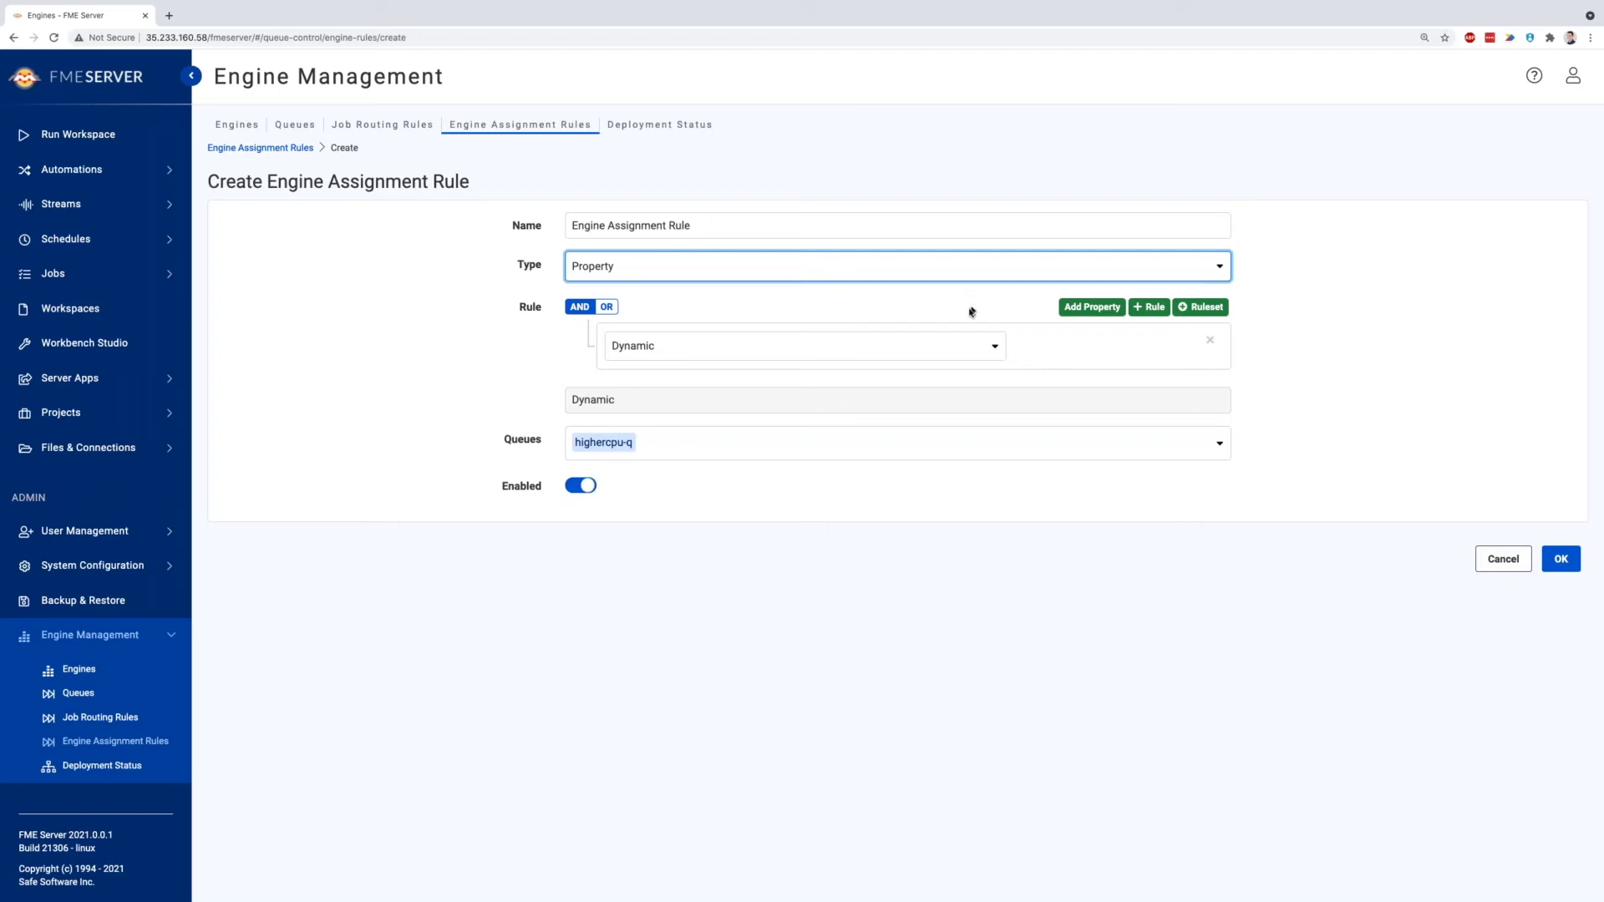
left_click(965, 344)
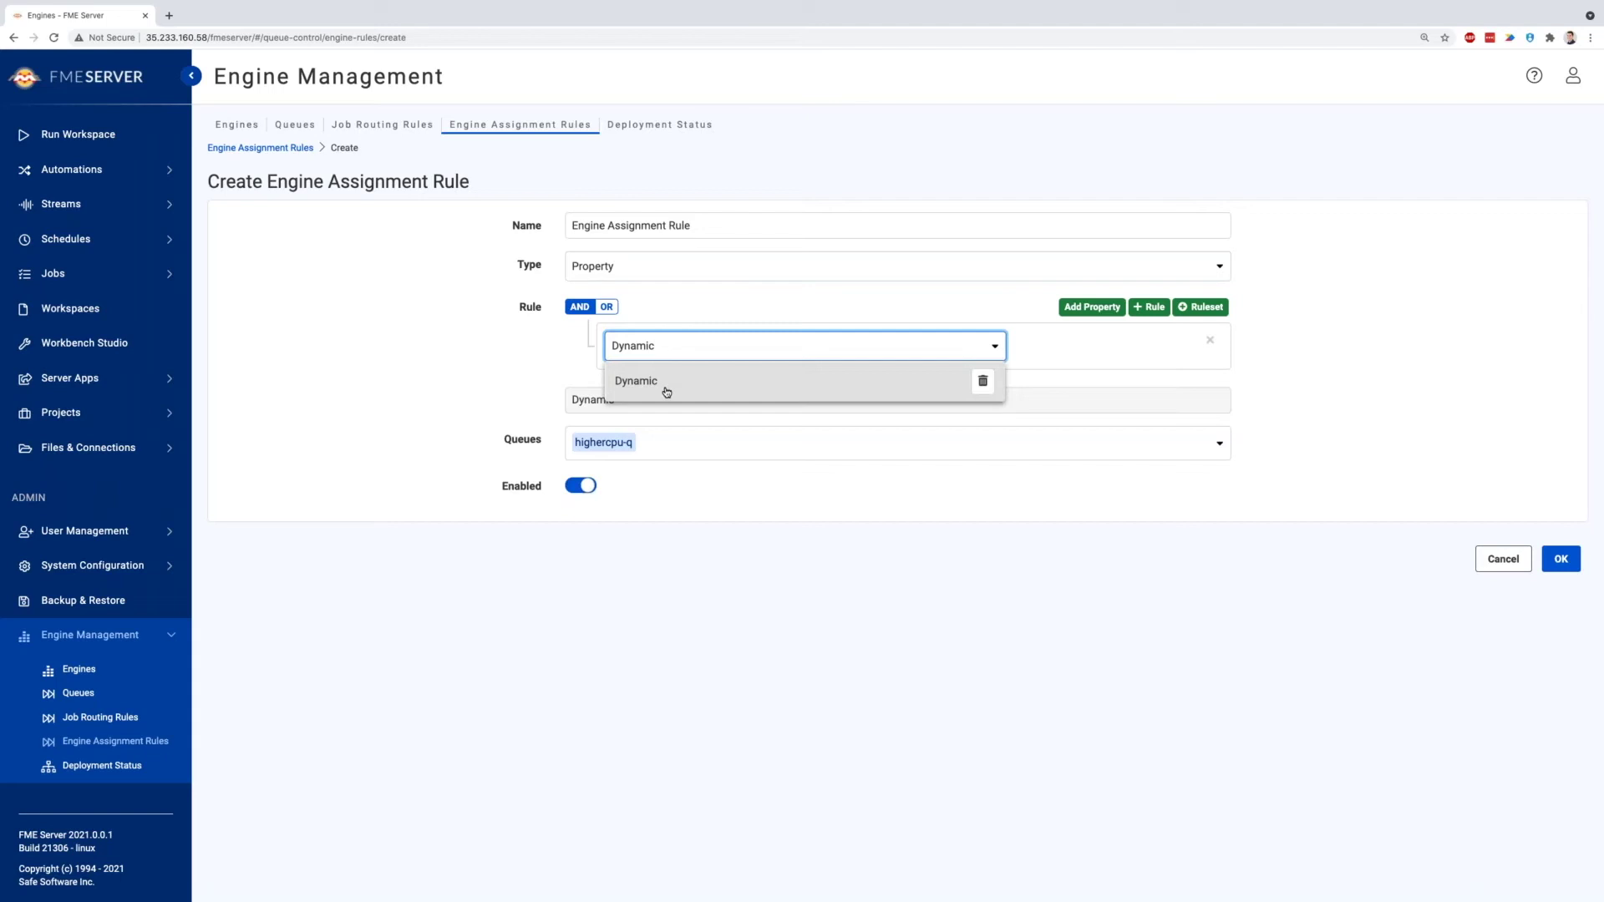
left_click(550, 366)
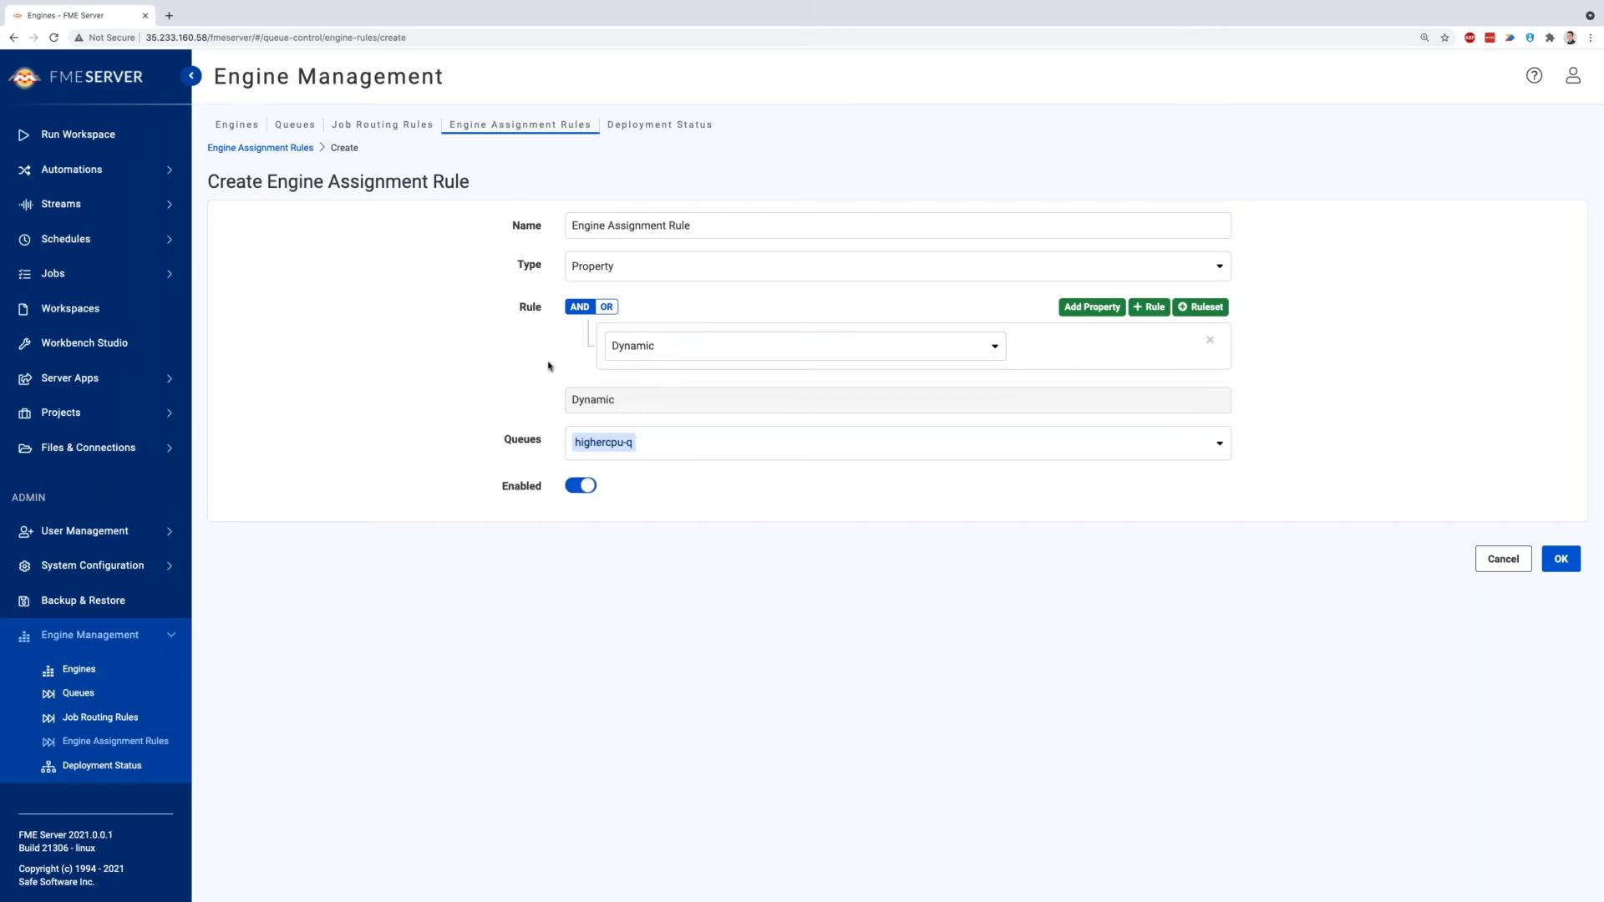
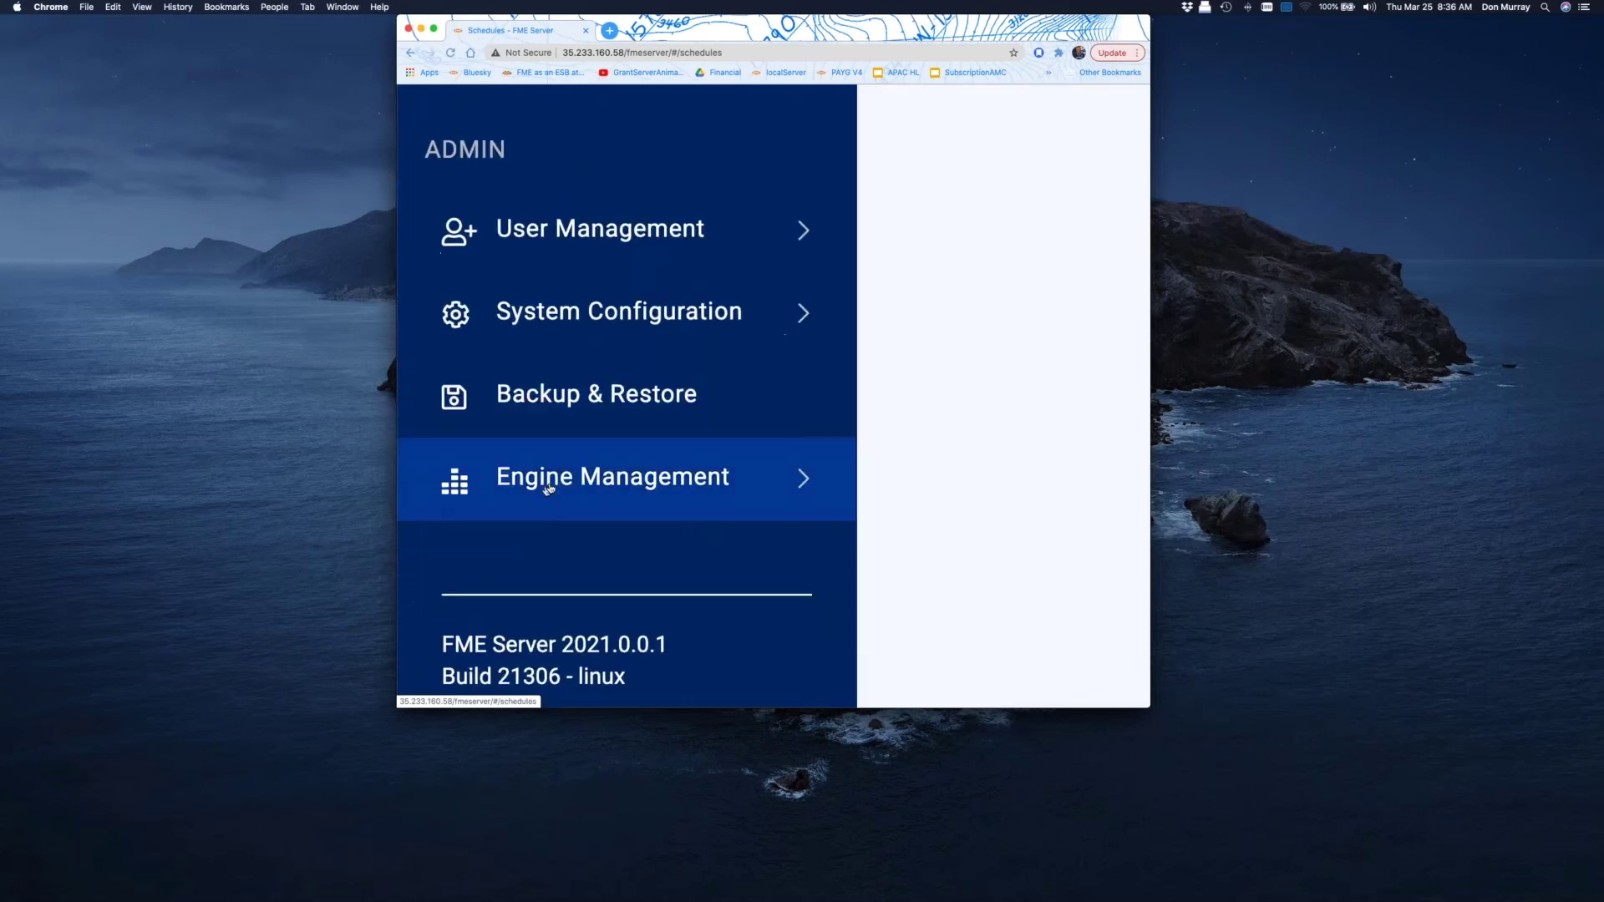
Step: Widen the browser window and review the engines, queues and engine assignment rules in Engine Management
left_click(594, 477)
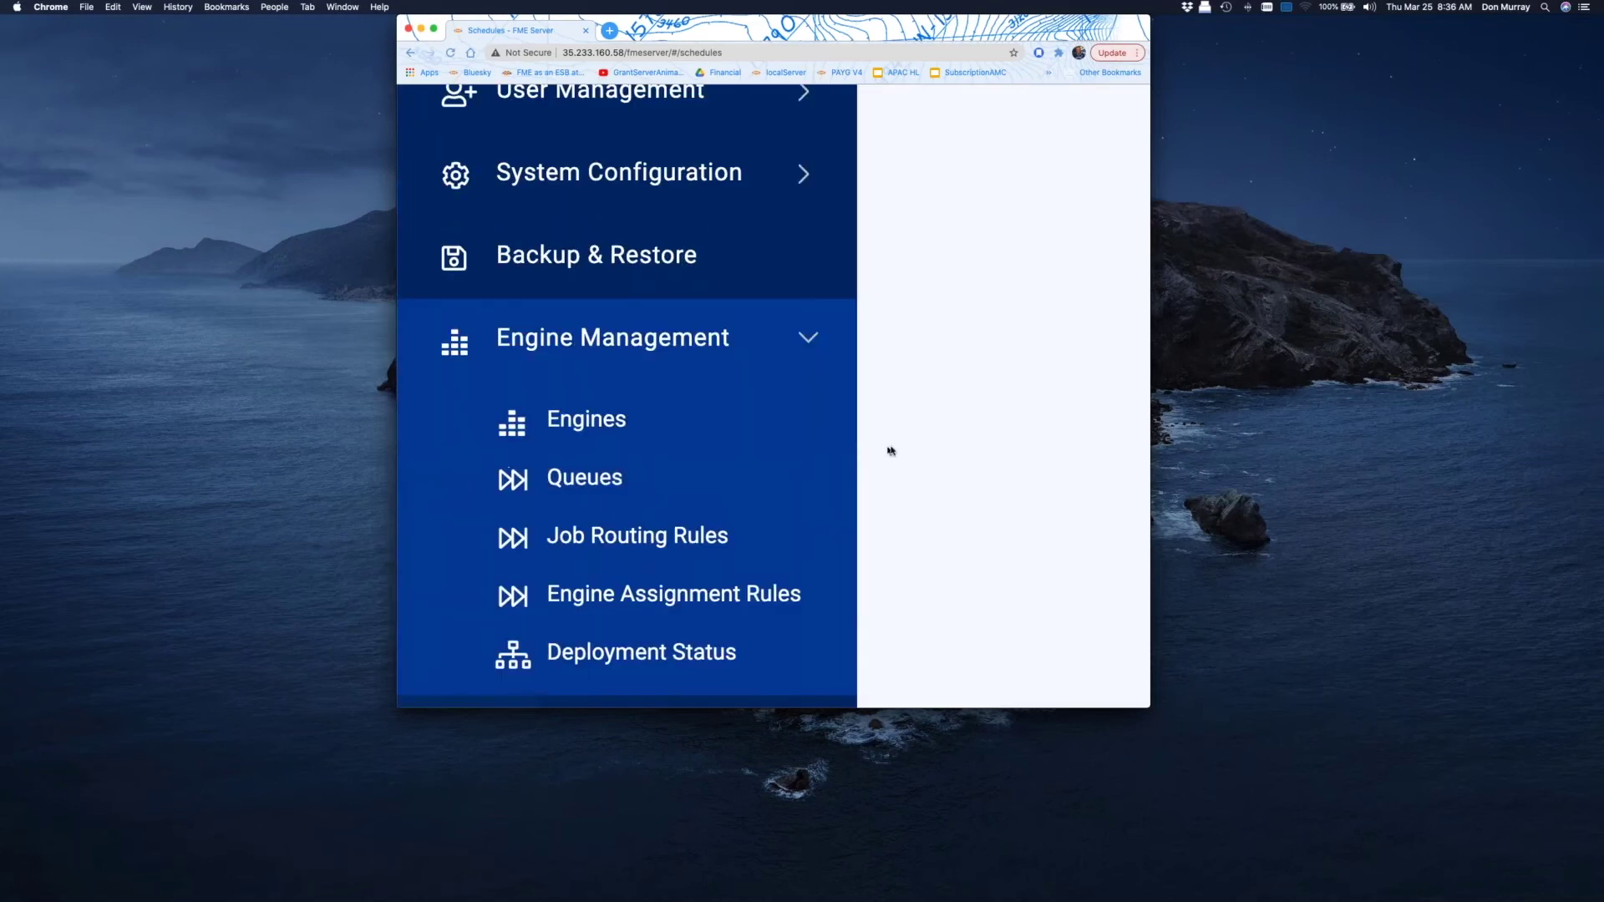
left_click_drag(1166, 359, 1575, 359)
left_click_drag(919, 29, 675, 29)
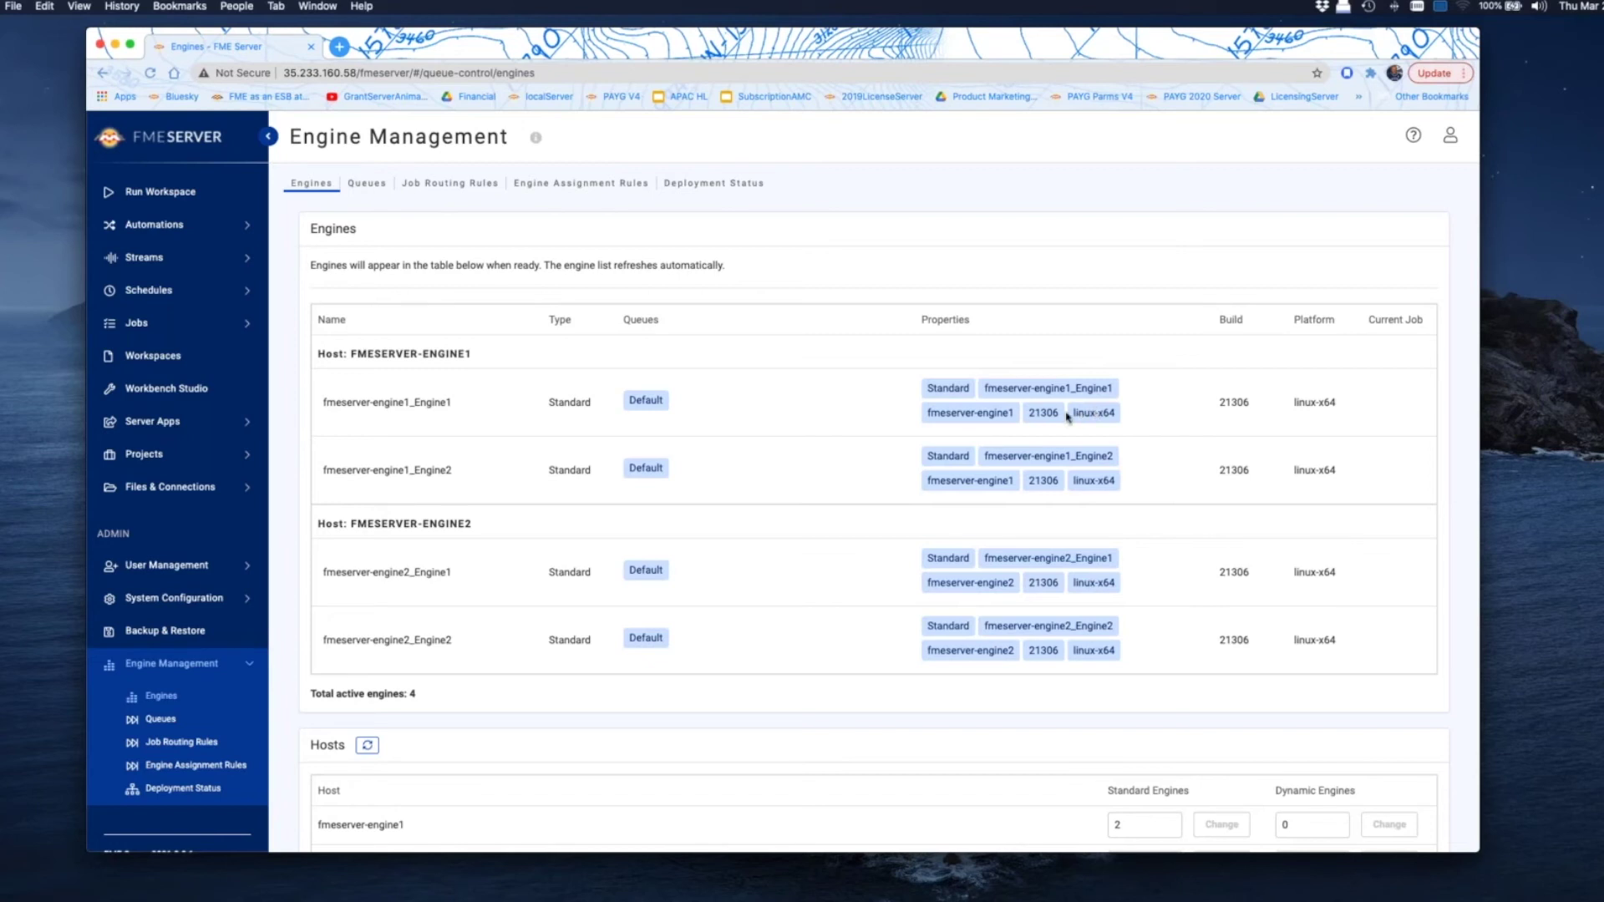
left_click(161, 719)
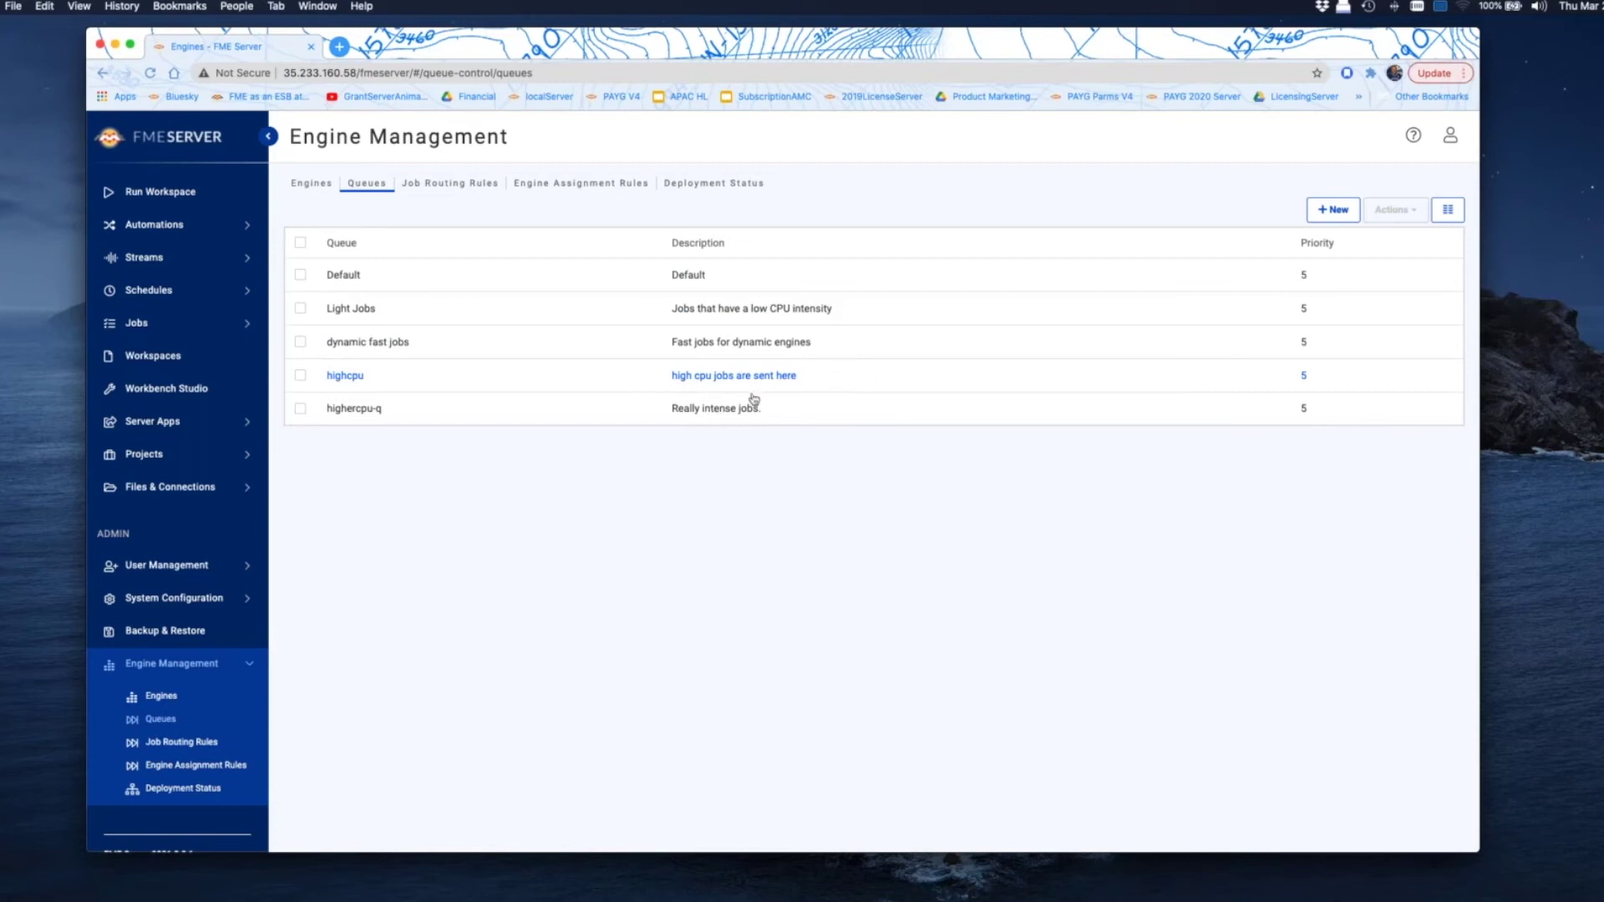
left_click(178, 766)
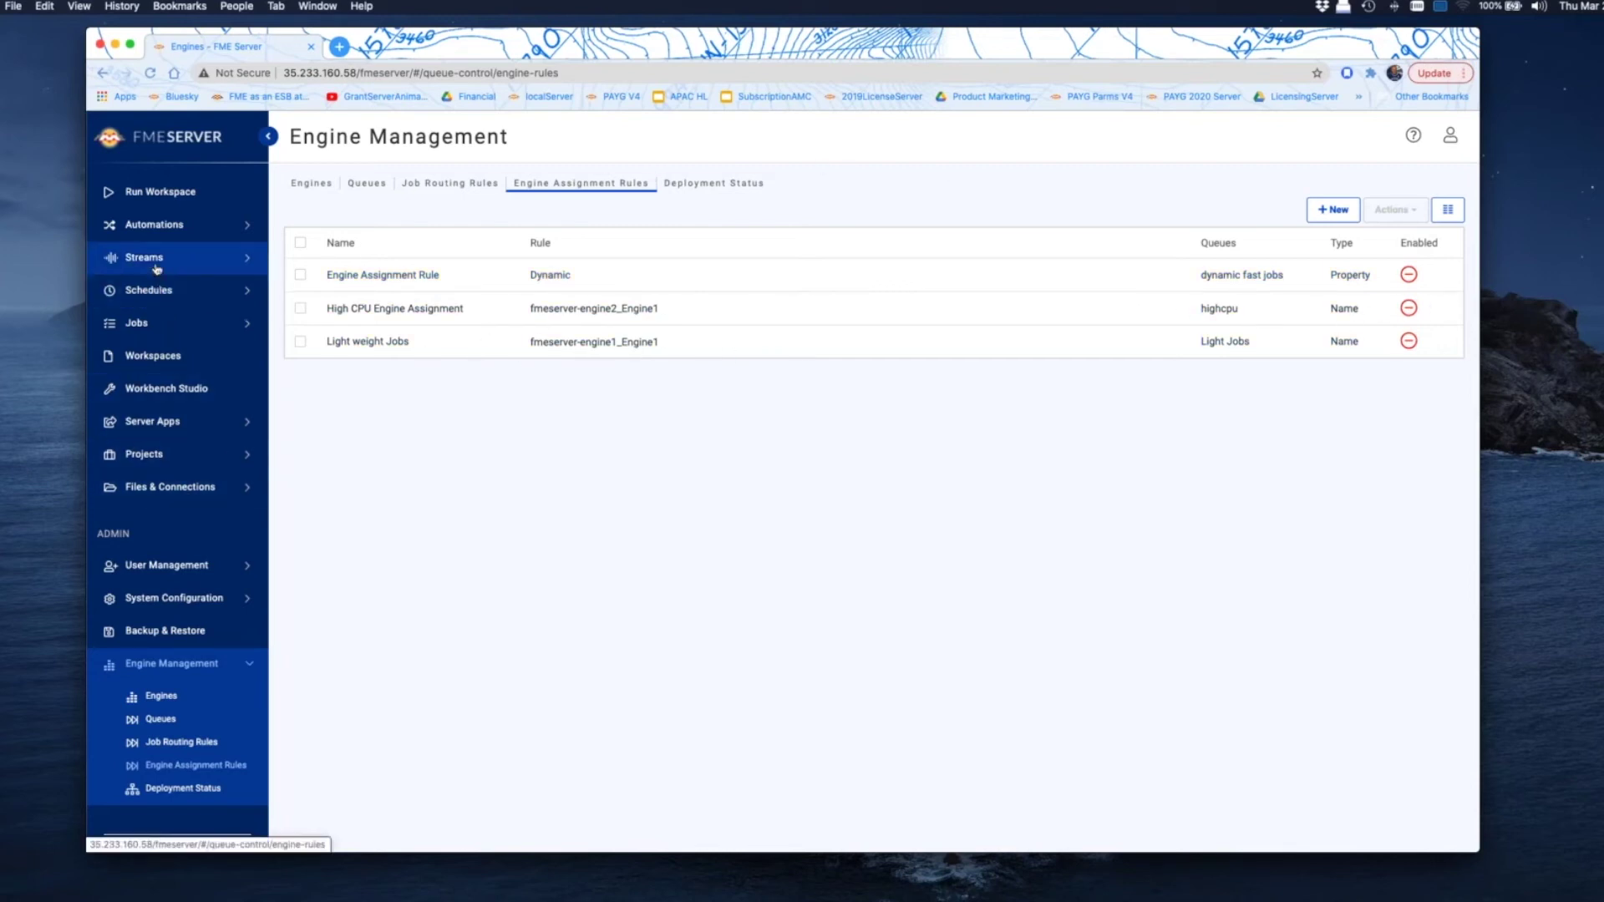
Step: Enable the "heavy" schedule, set it to start immediately and save it
left_click(154, 294)
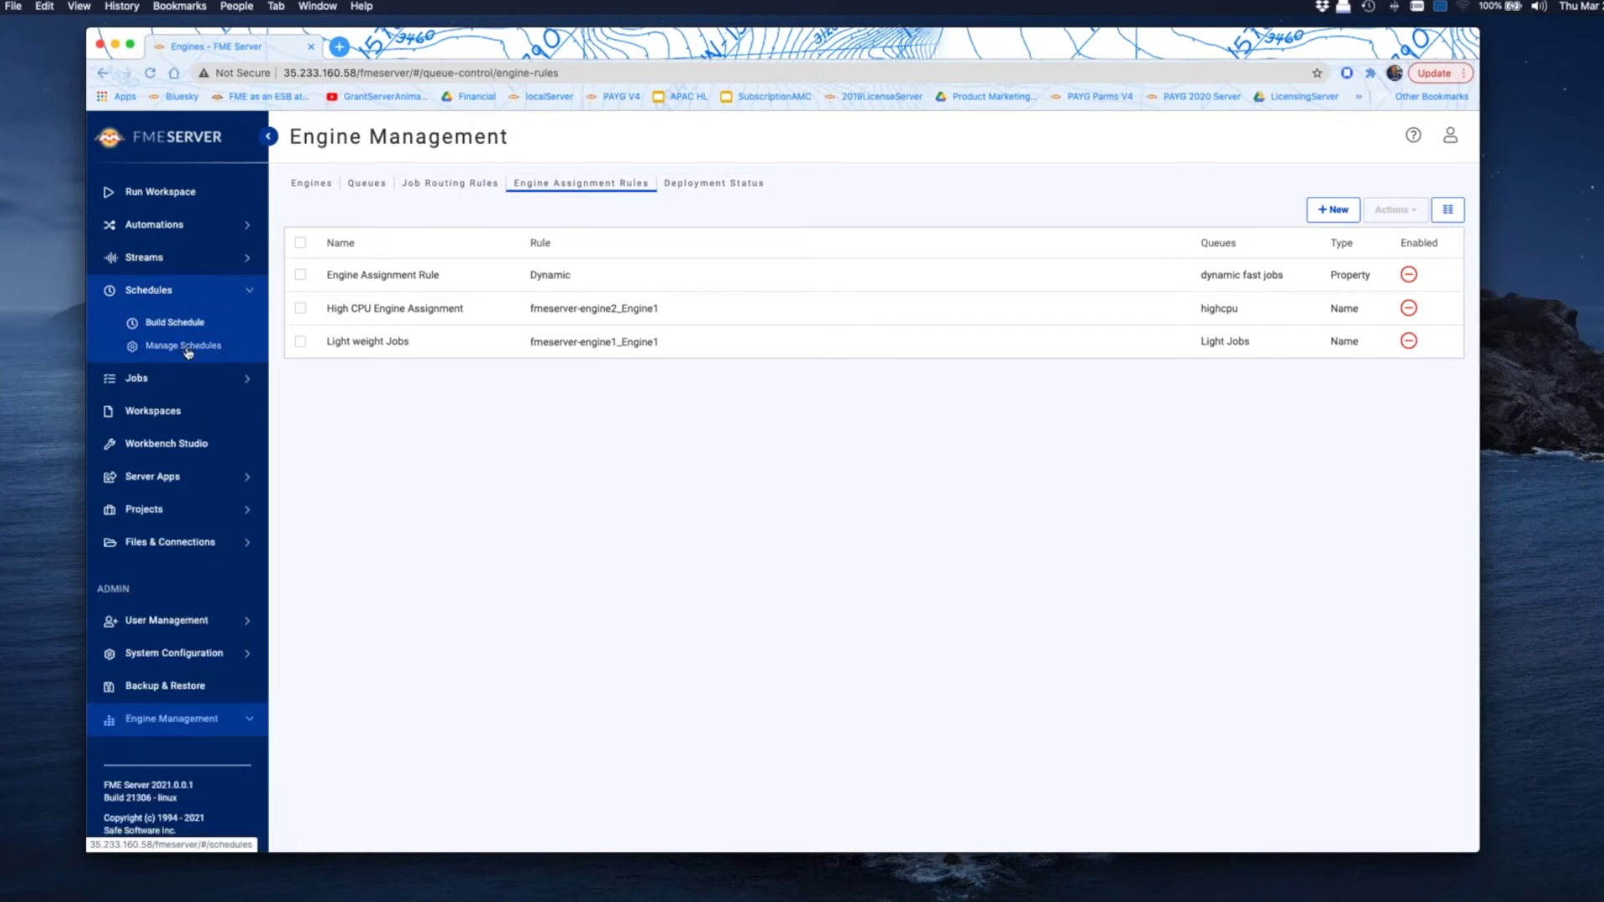
left_click(191, 345)
left_click(300, 255)
left_click(465, 255)
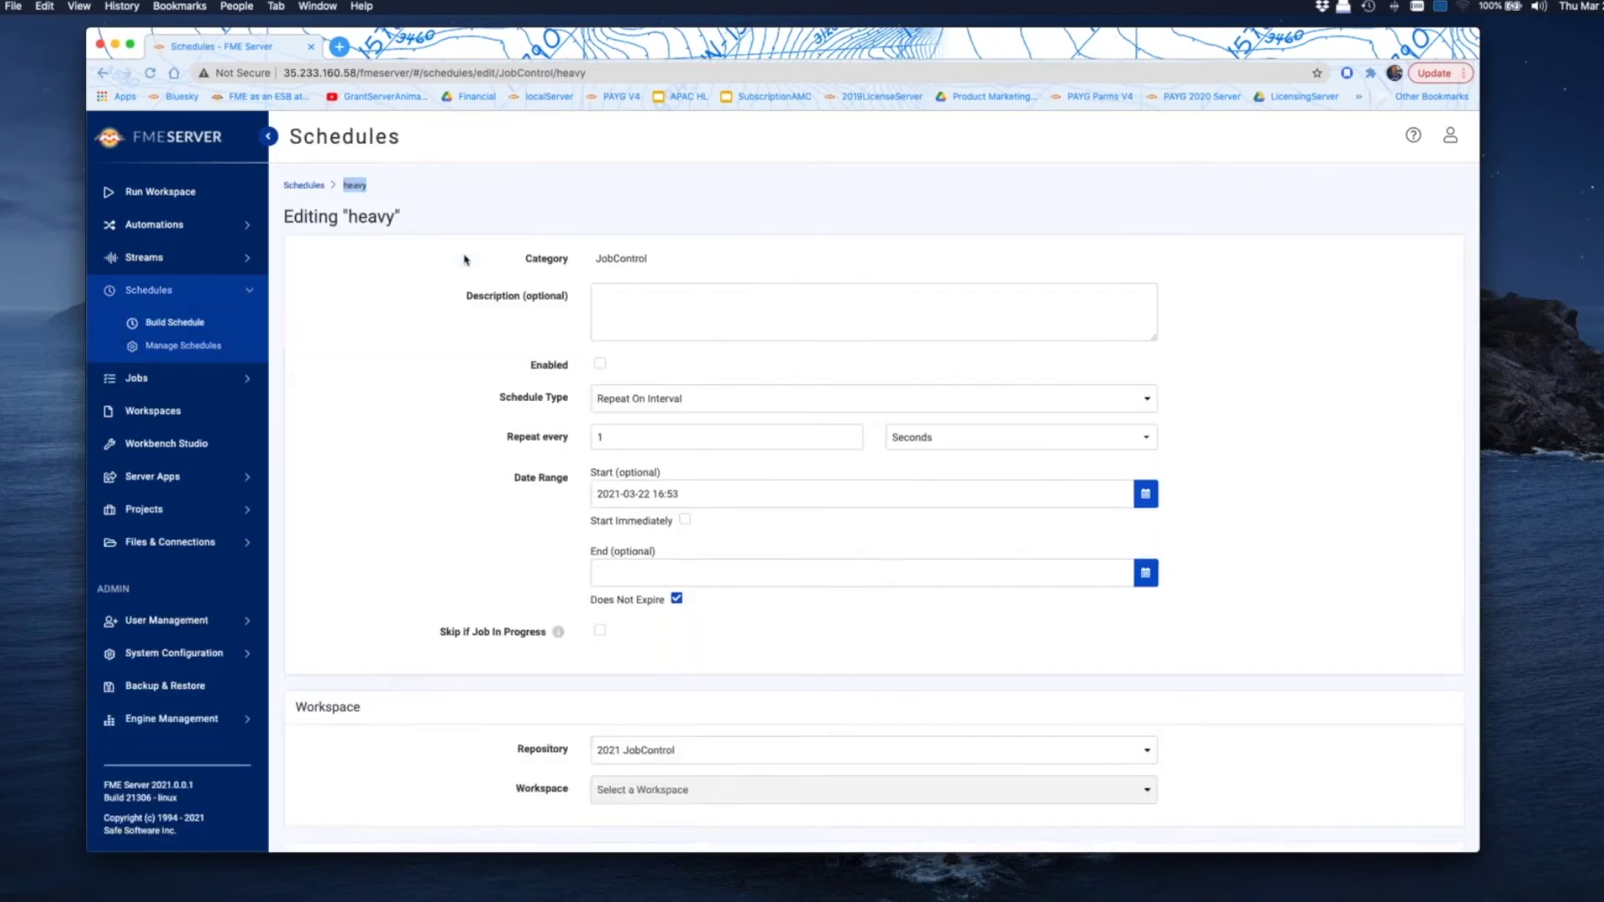
scroll(956, 432, "down", 2)
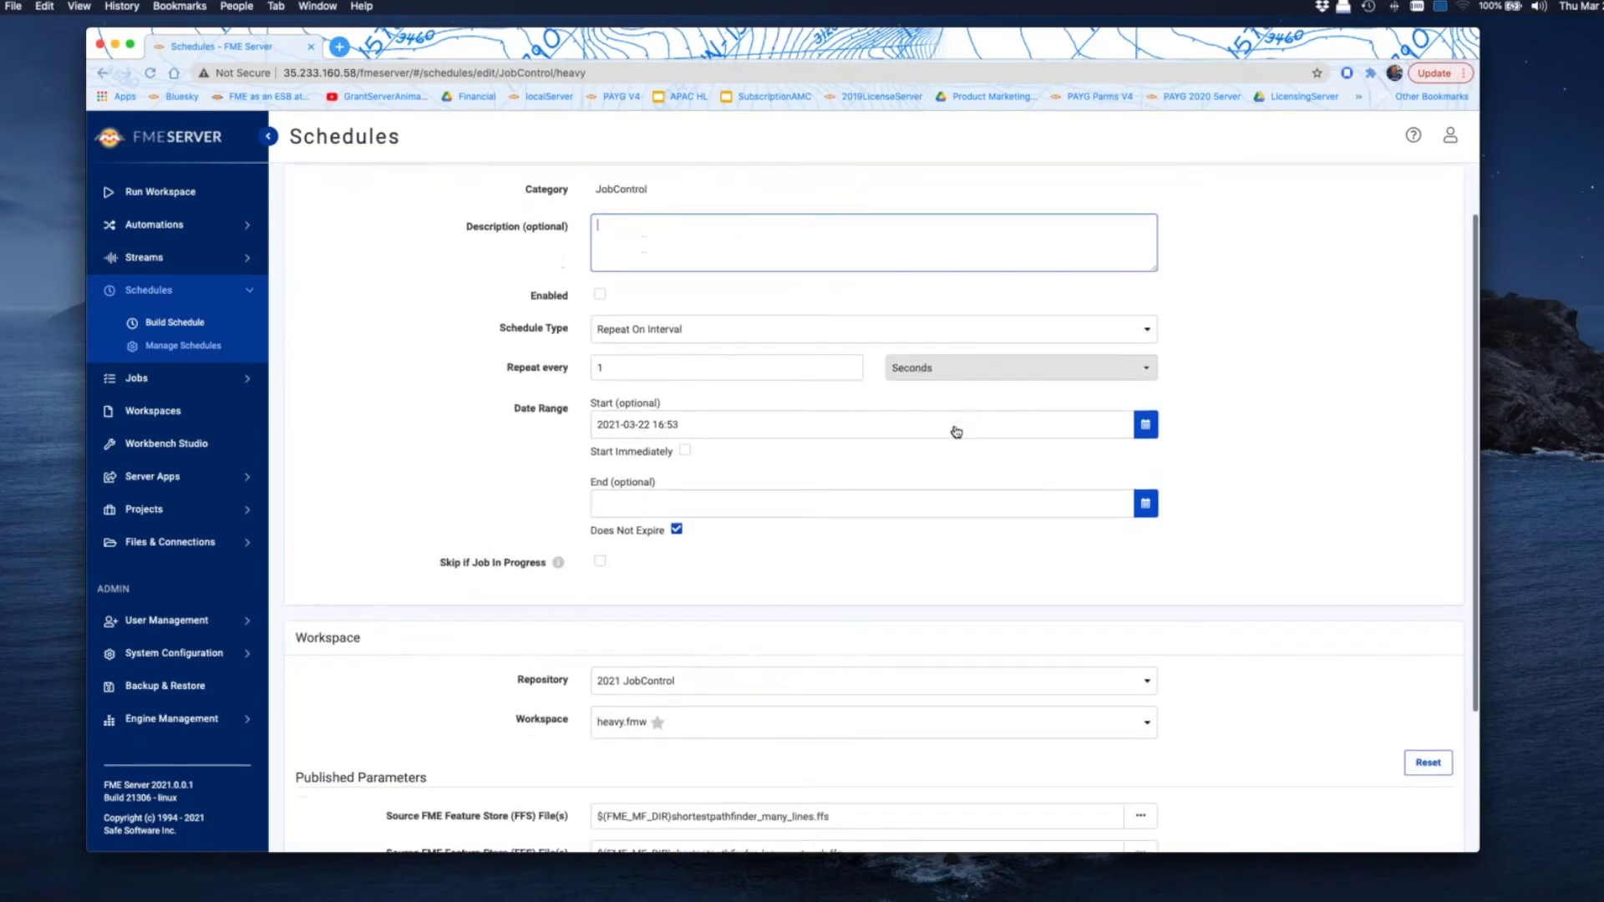
left_click(686, 451)
left_click(600, 293)
scroll(1314, 479, "down", 5)
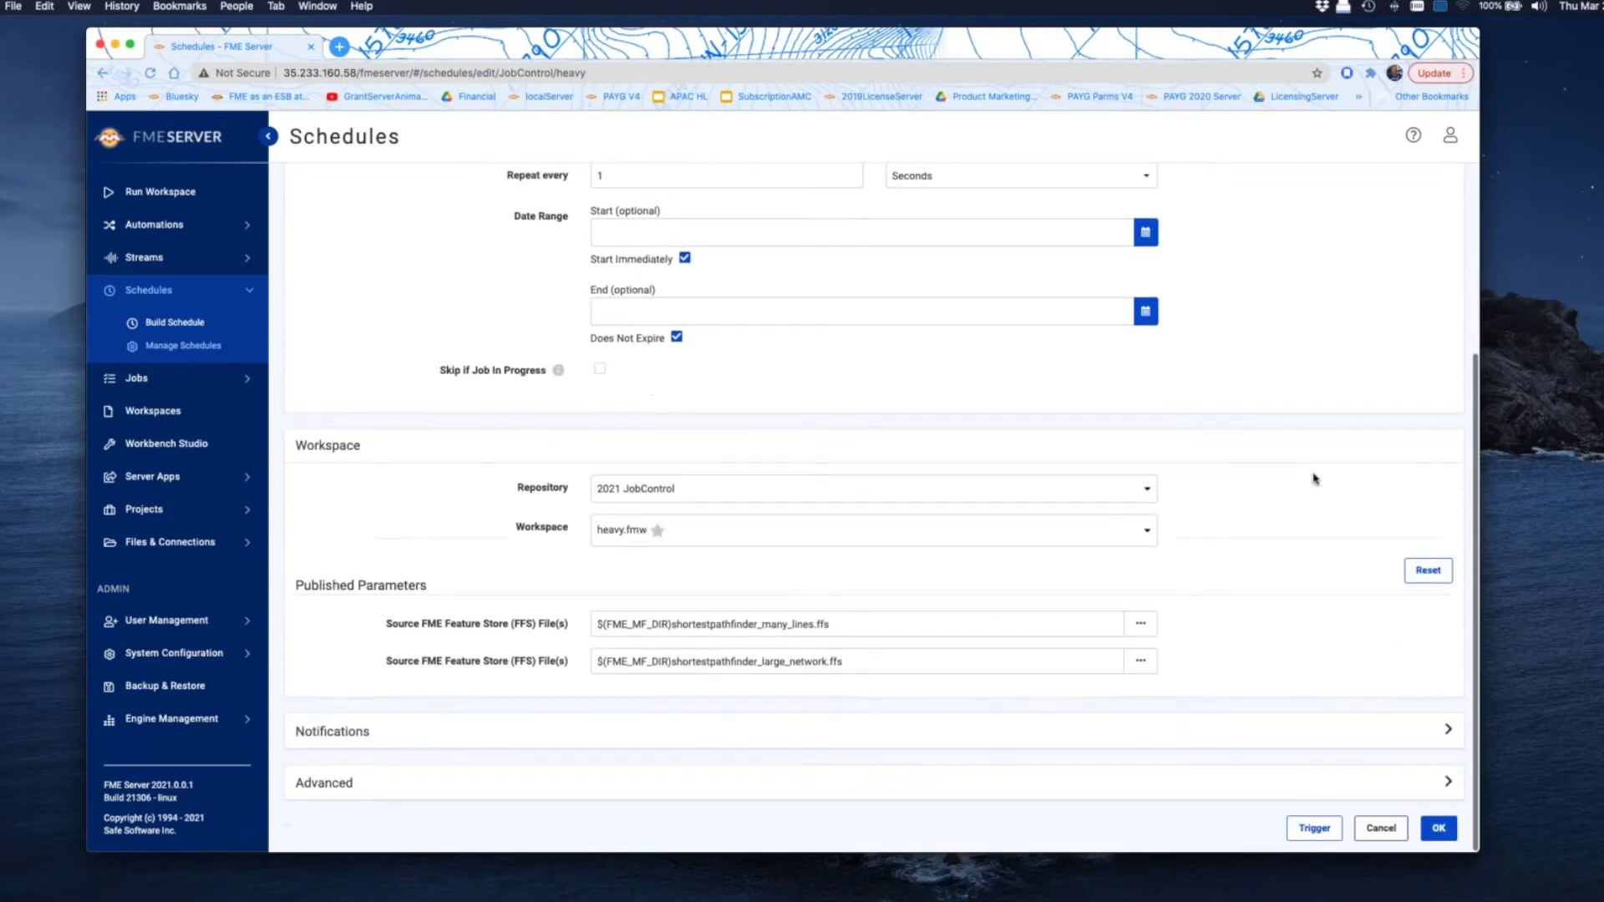
left_click(1438, 829)
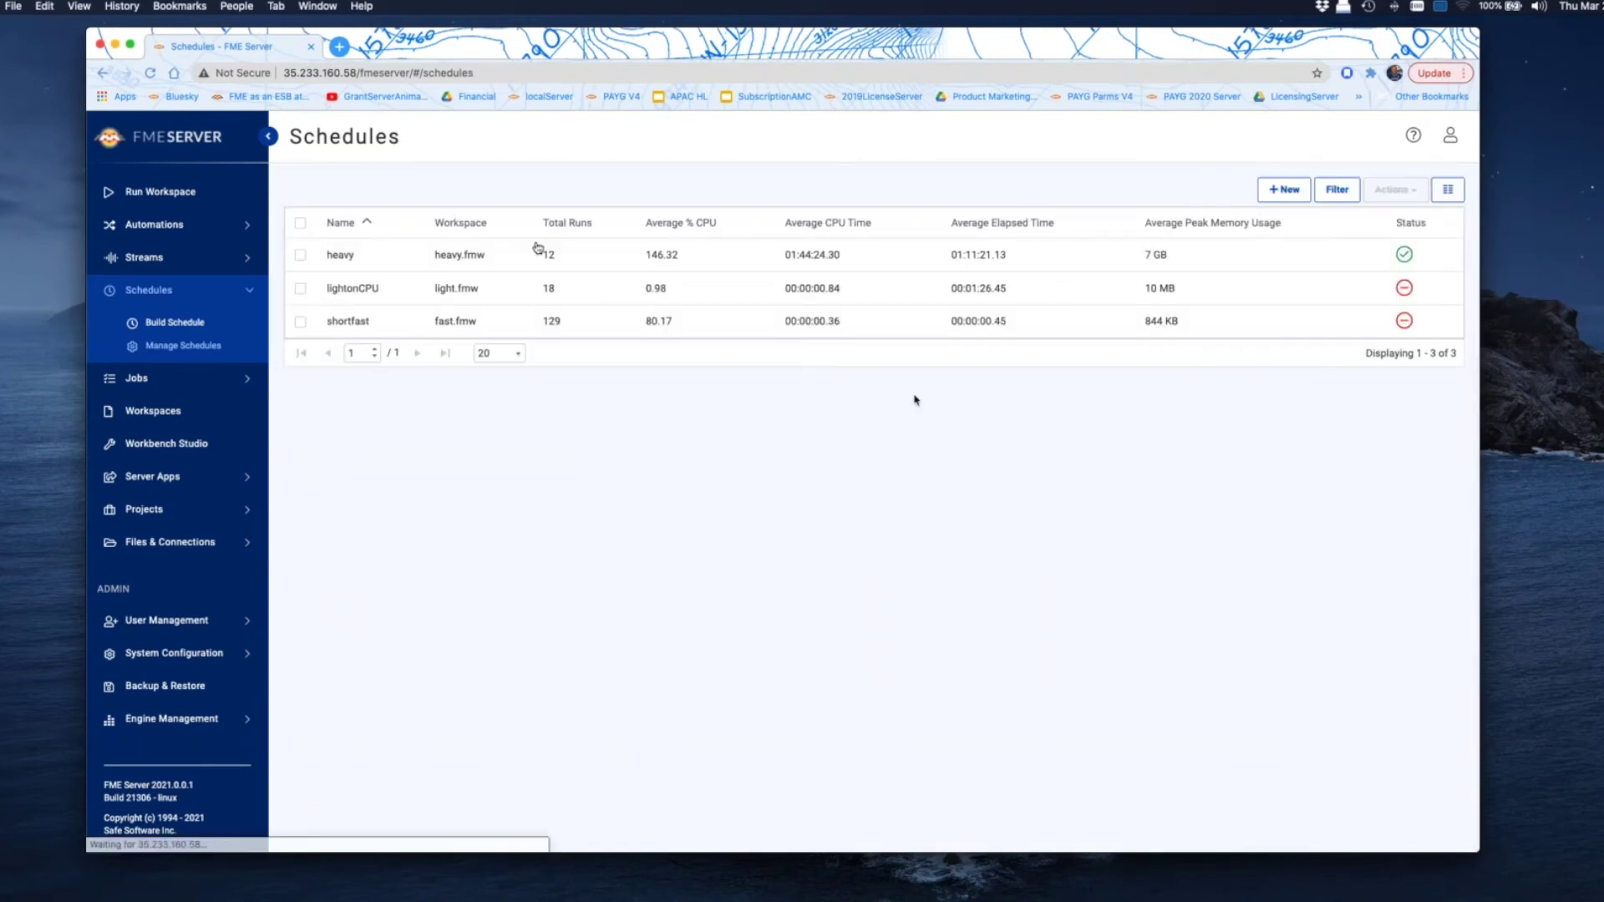
Step: Examine the queued and running jobs for the queues and engines handling the heavy.fmw runs
left_click(145, 380)
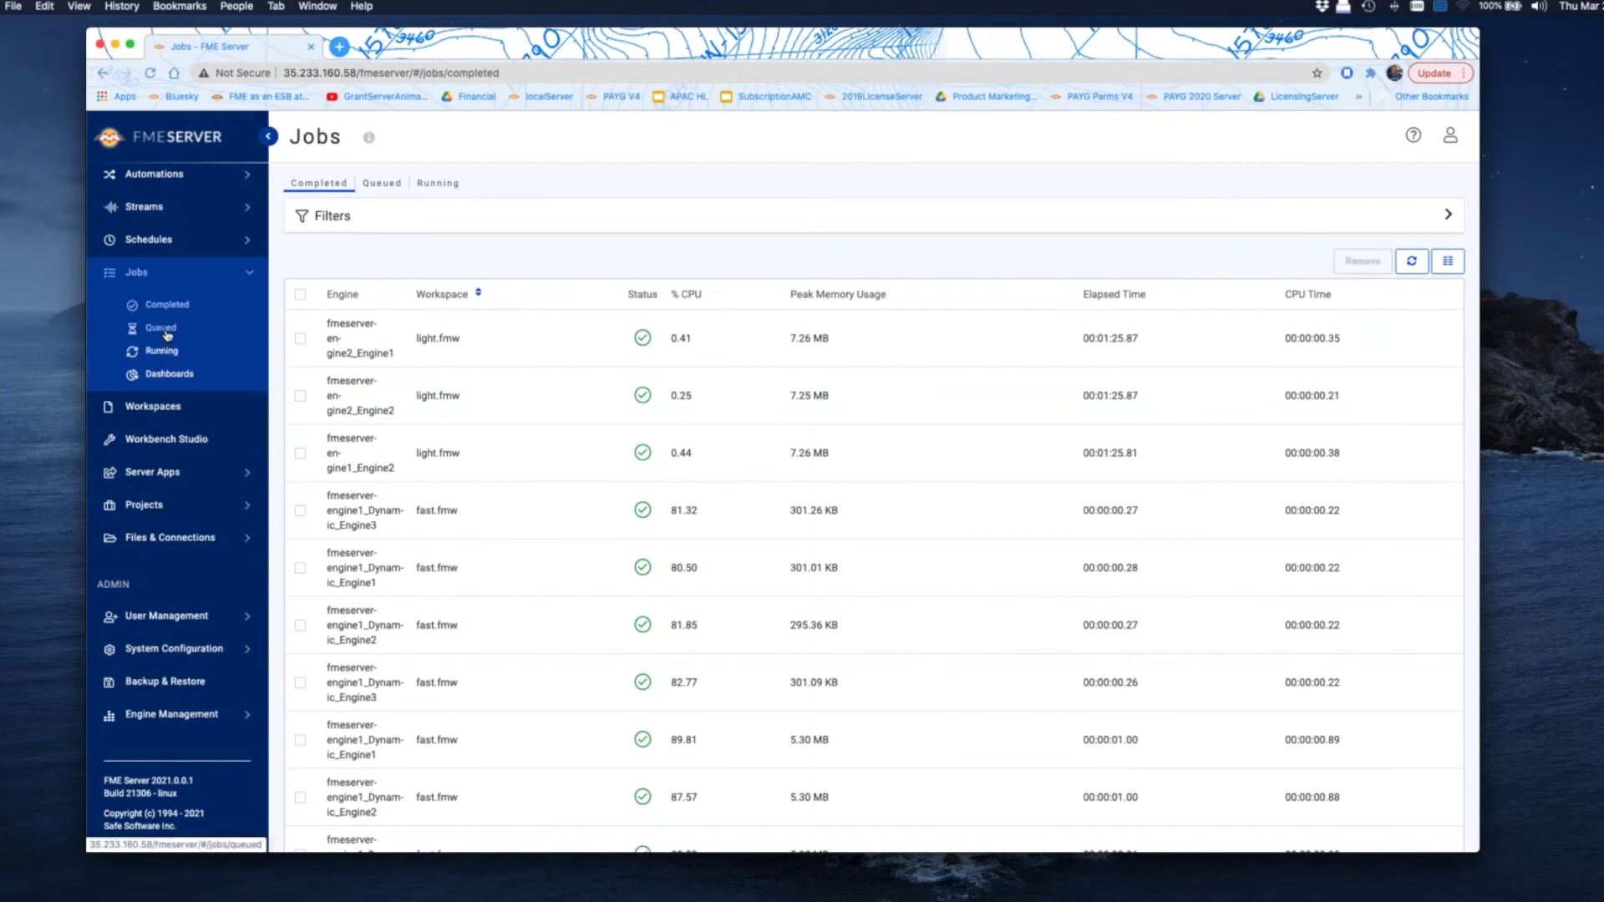
left_click(163, 329)
left_click(163, 352)
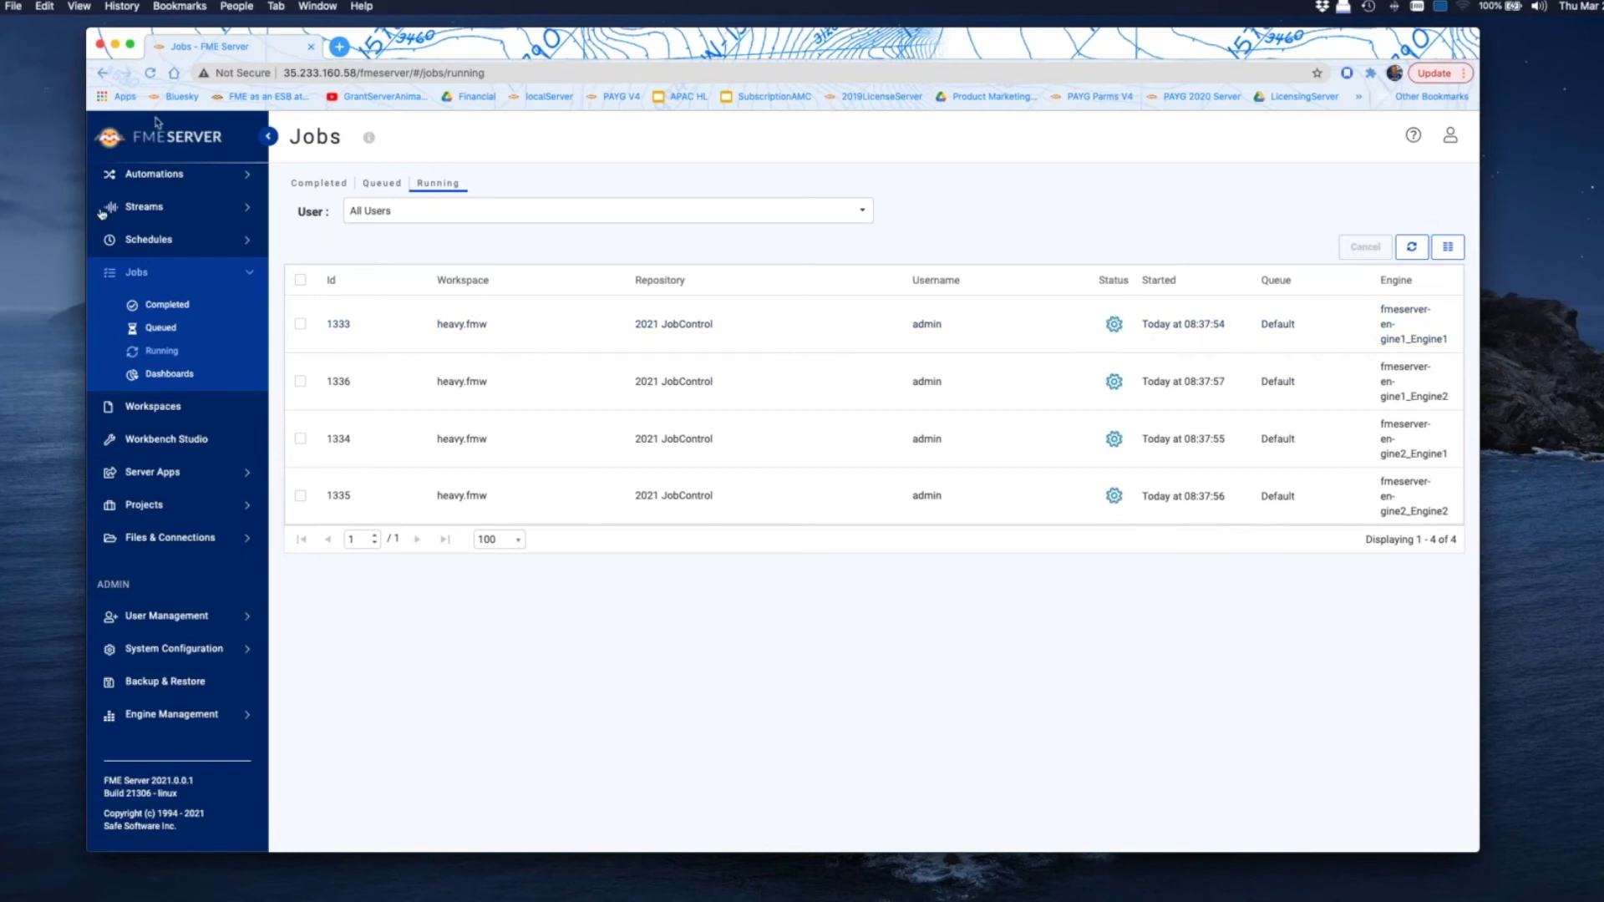
Step: Enable the "shortfast" schedule, set it to start immediately and save it
left_click(170, 243)
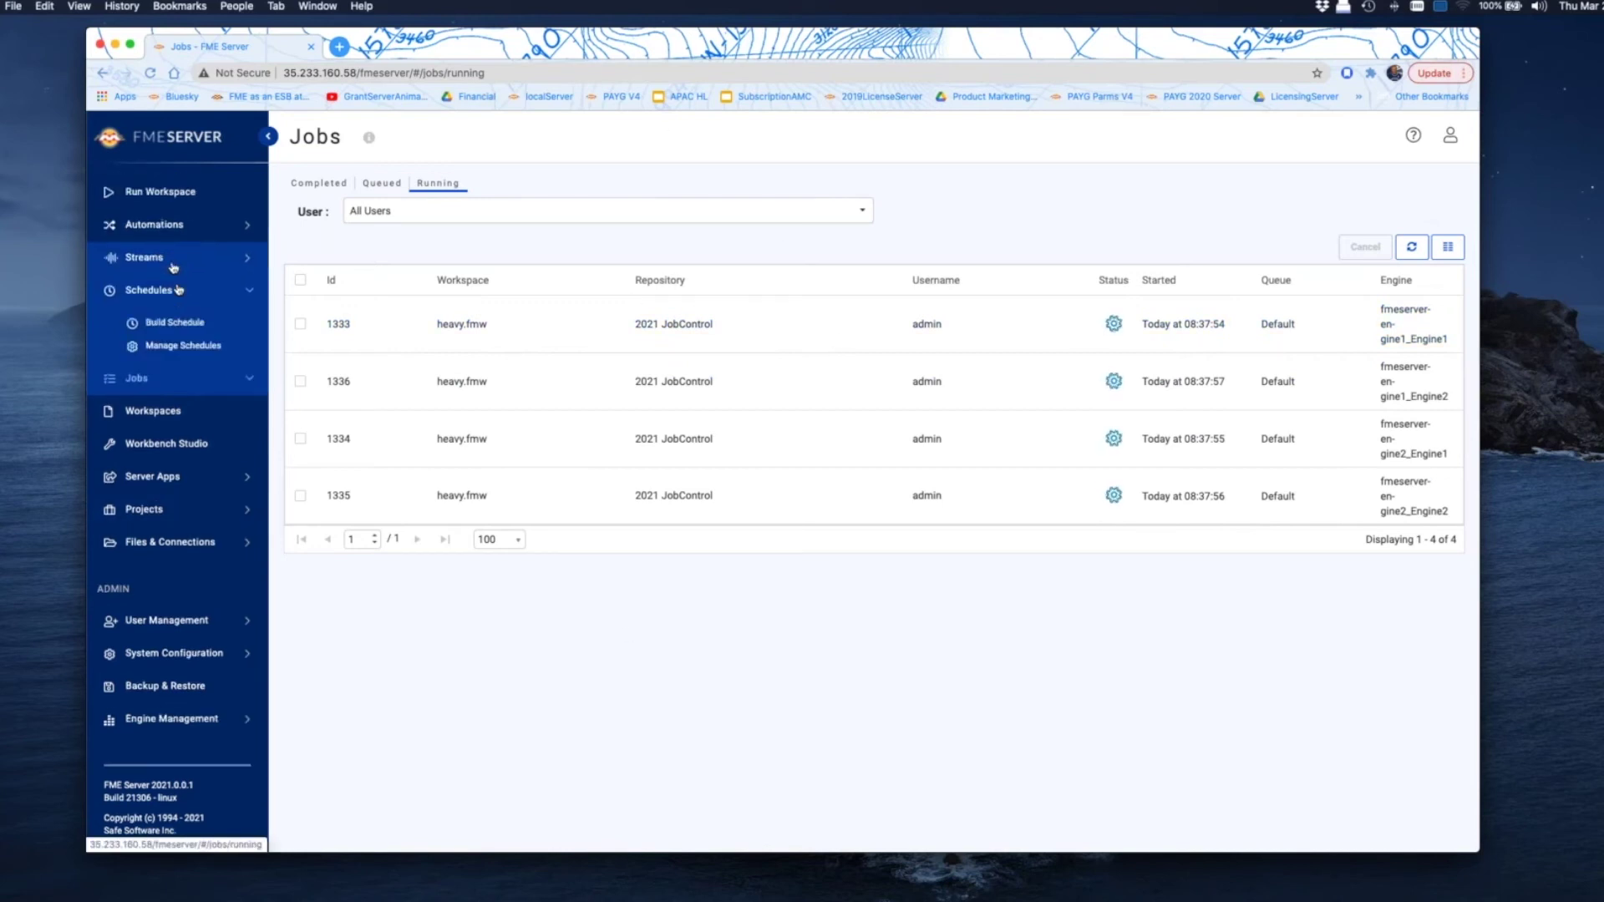
left_click(183, 345)
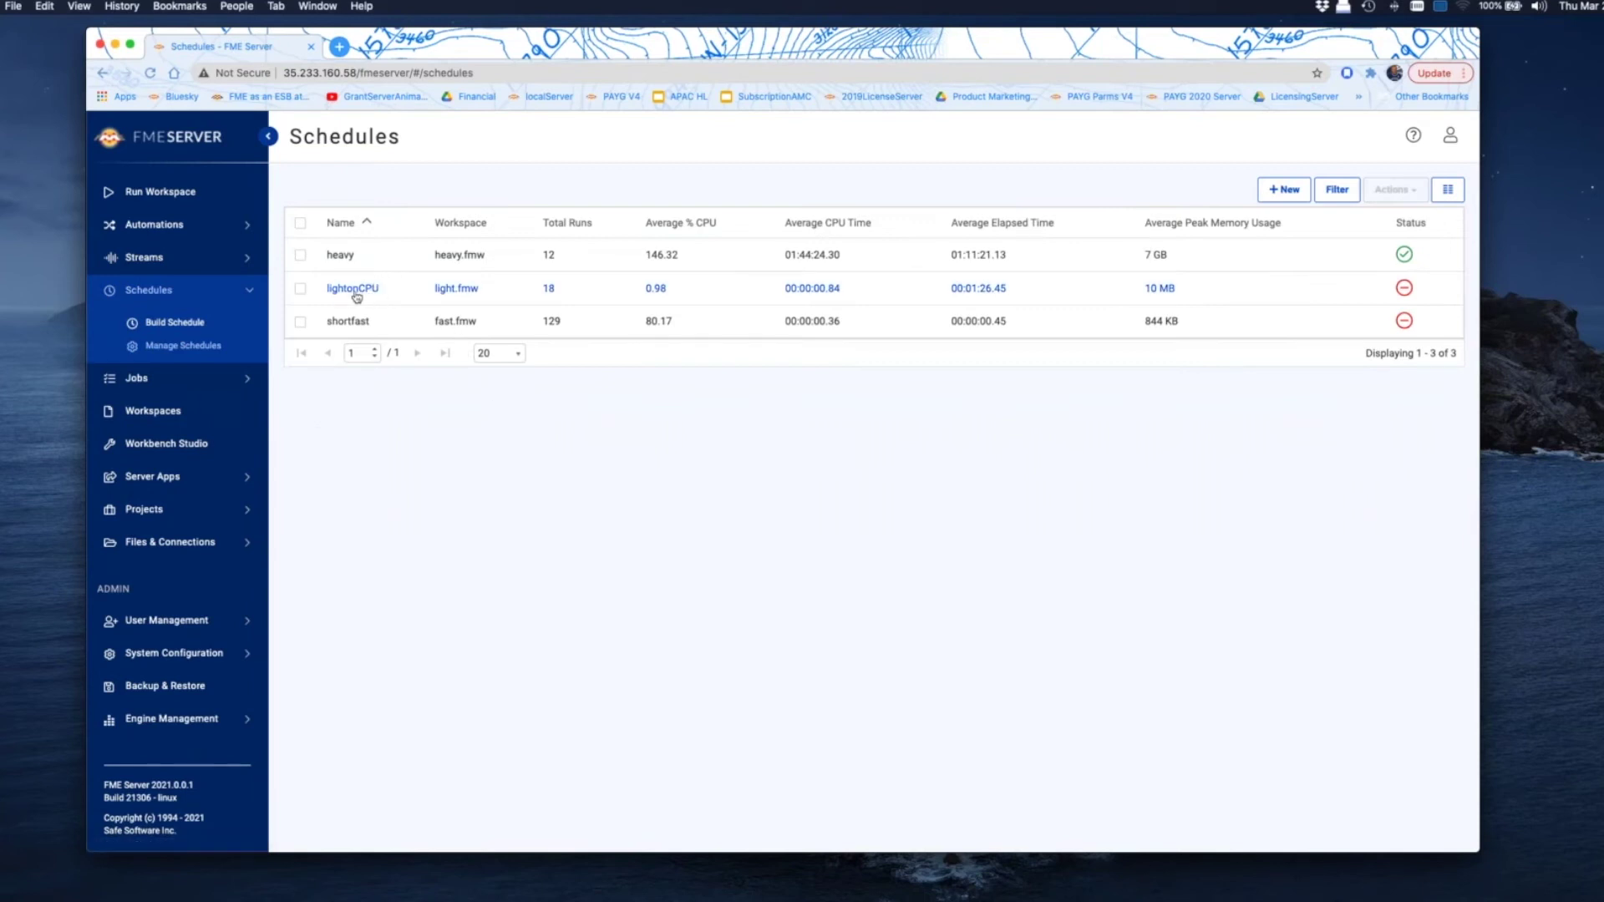
left_click(301, 322)
left_click(514, 325)
left_click(600, 363)
left_click(684, 519)
scroll(1266, 528, "down", 5)
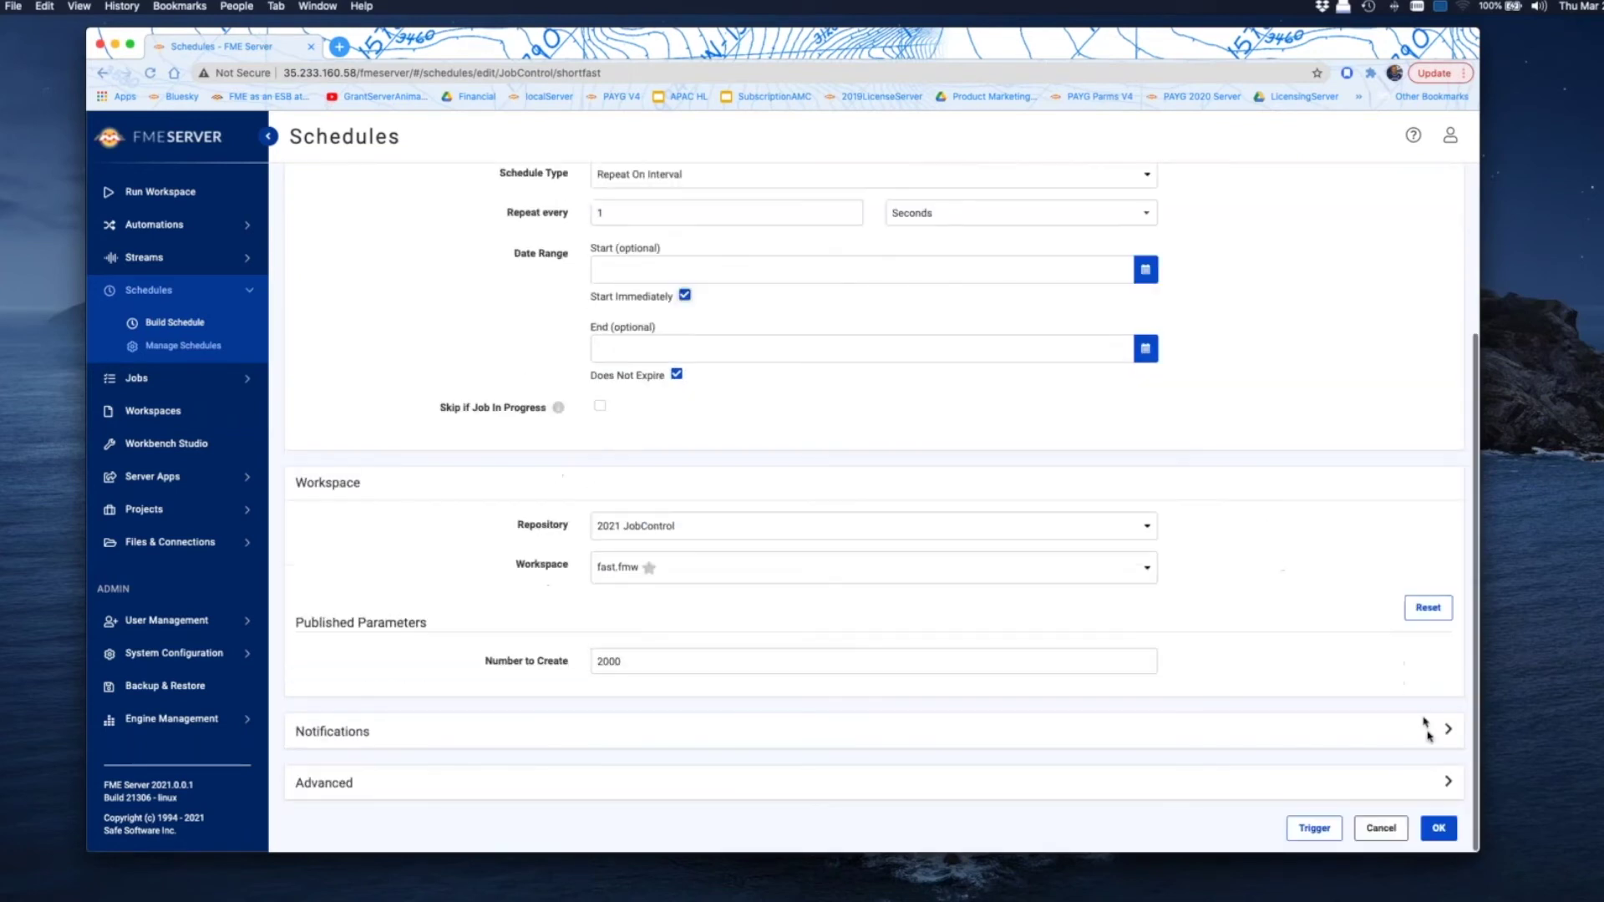
left_click(1436, 827)
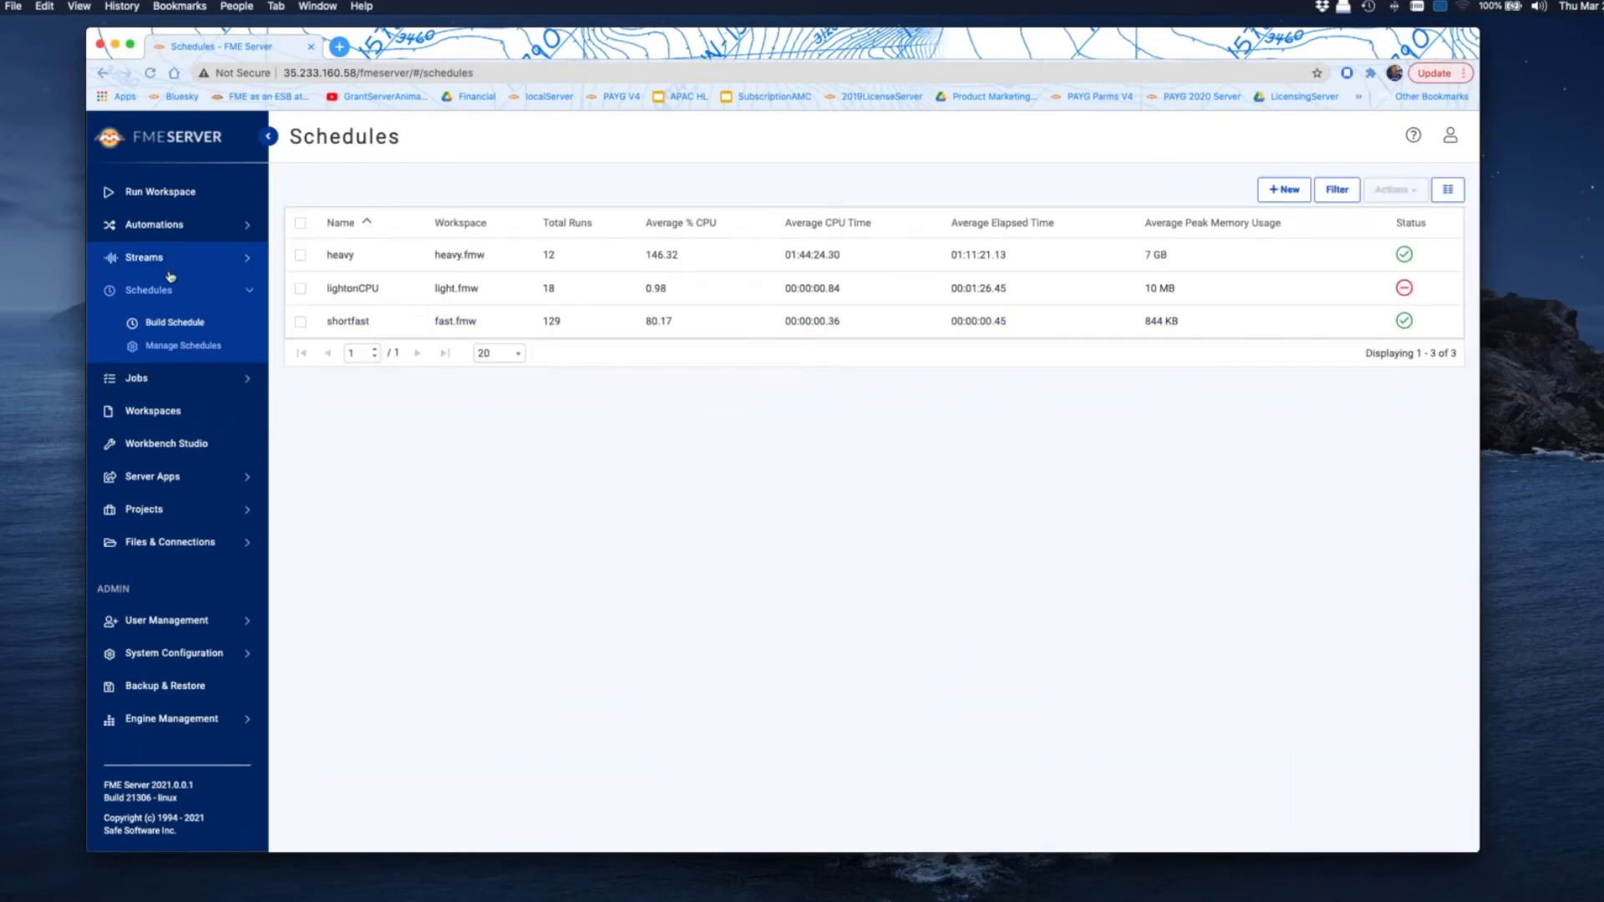
Step: Compare the queued and running jobs with both the heavy and shortfast schedules enabled
left_click(137, 380)
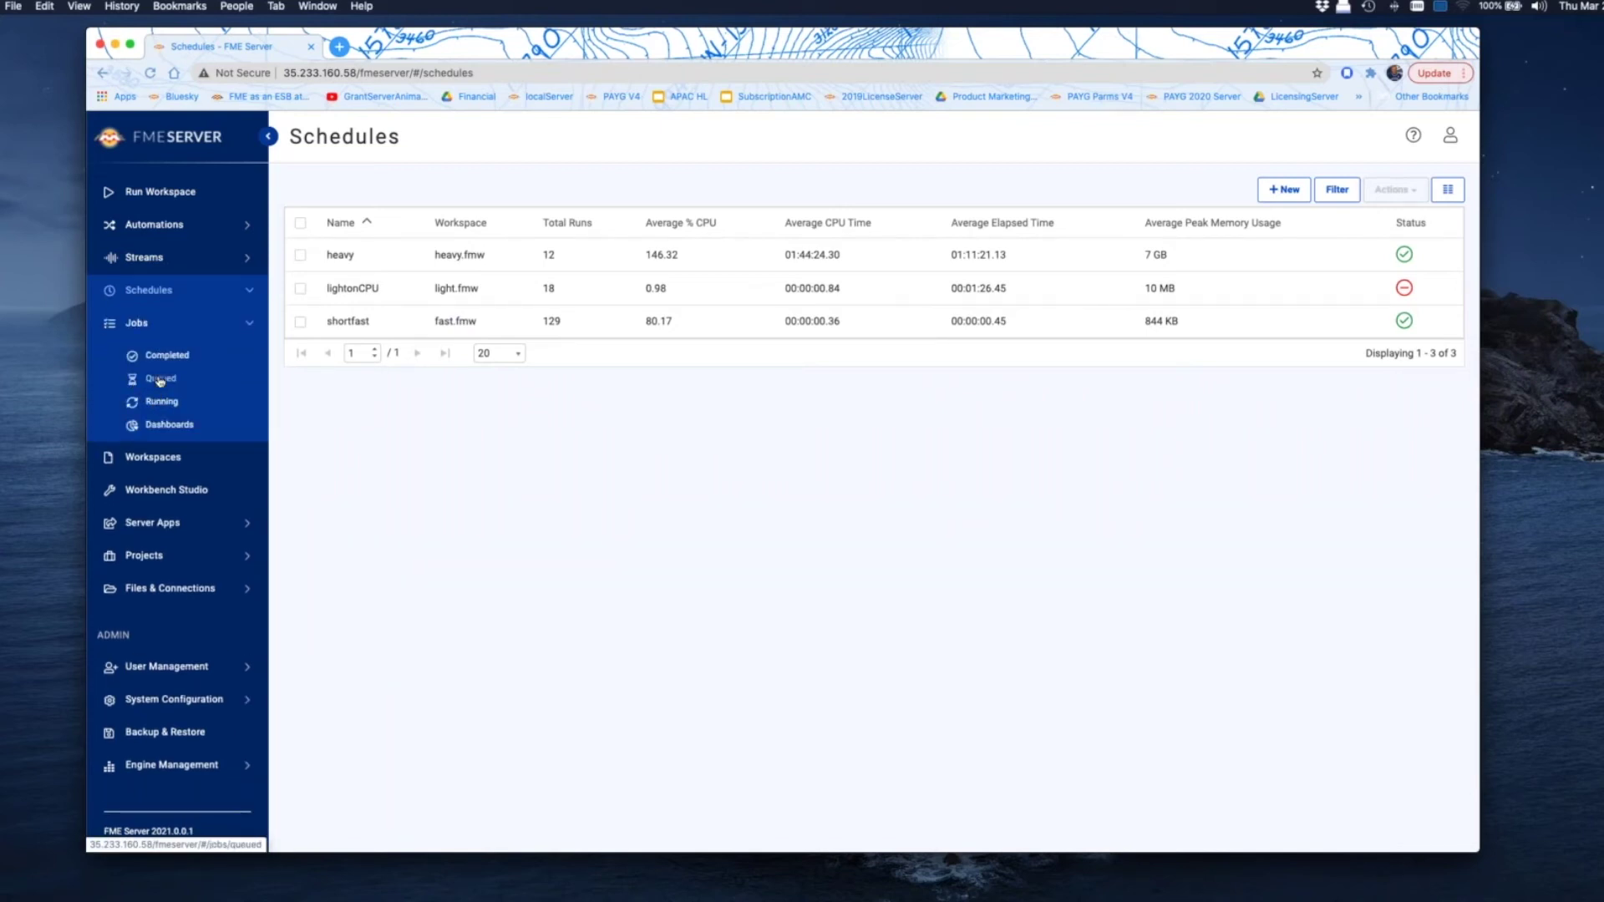
left_click(160, 380)
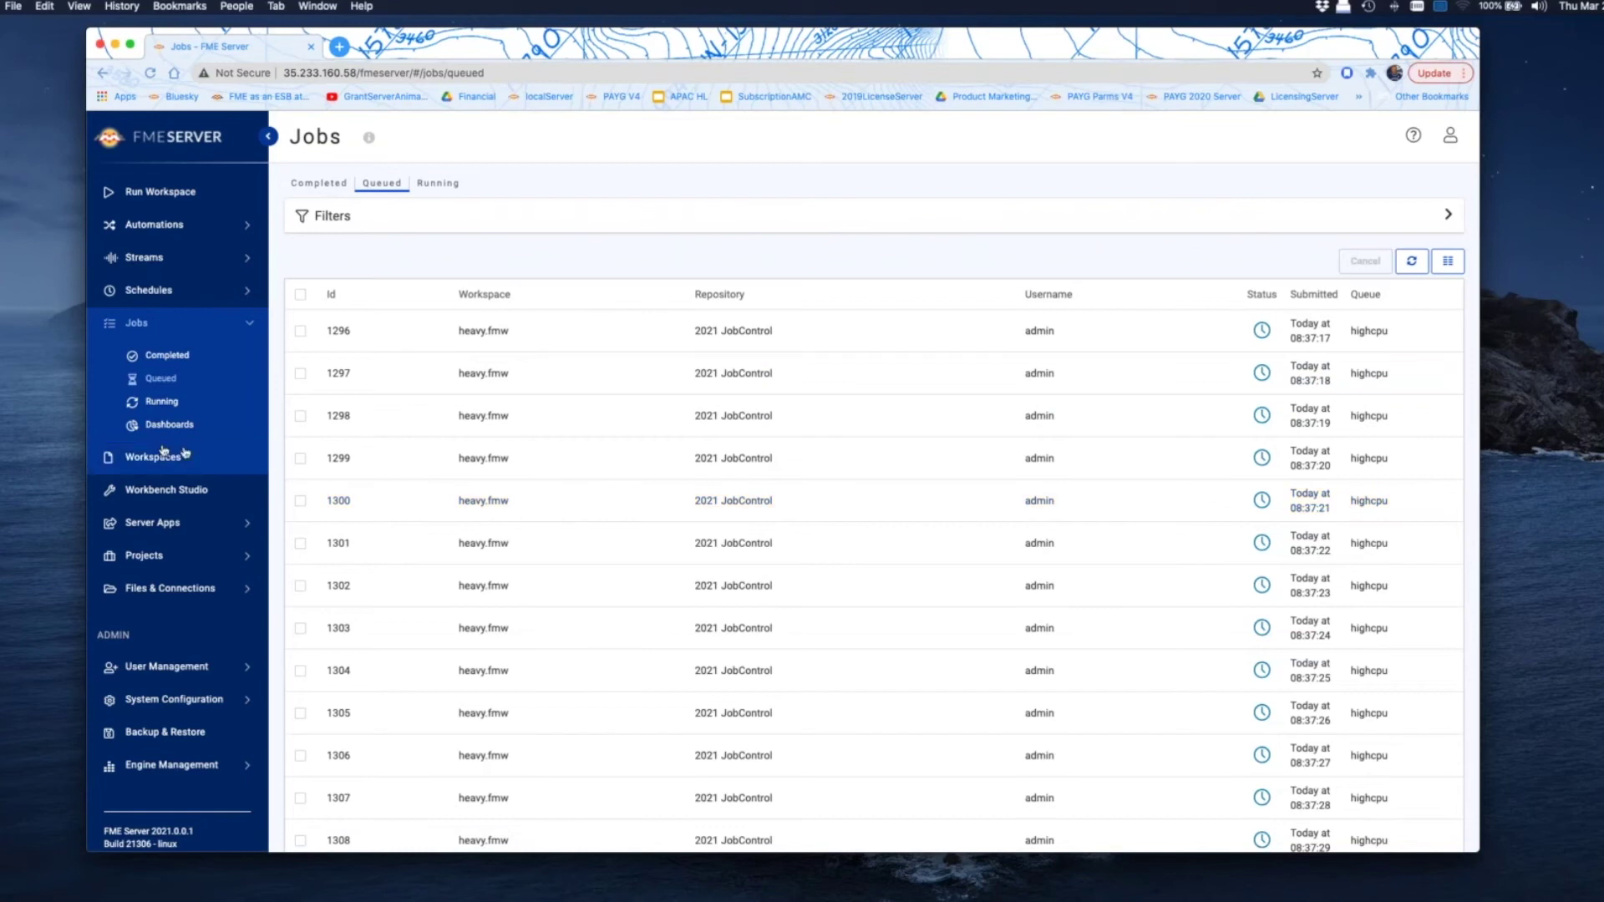
left_click(164, 404)
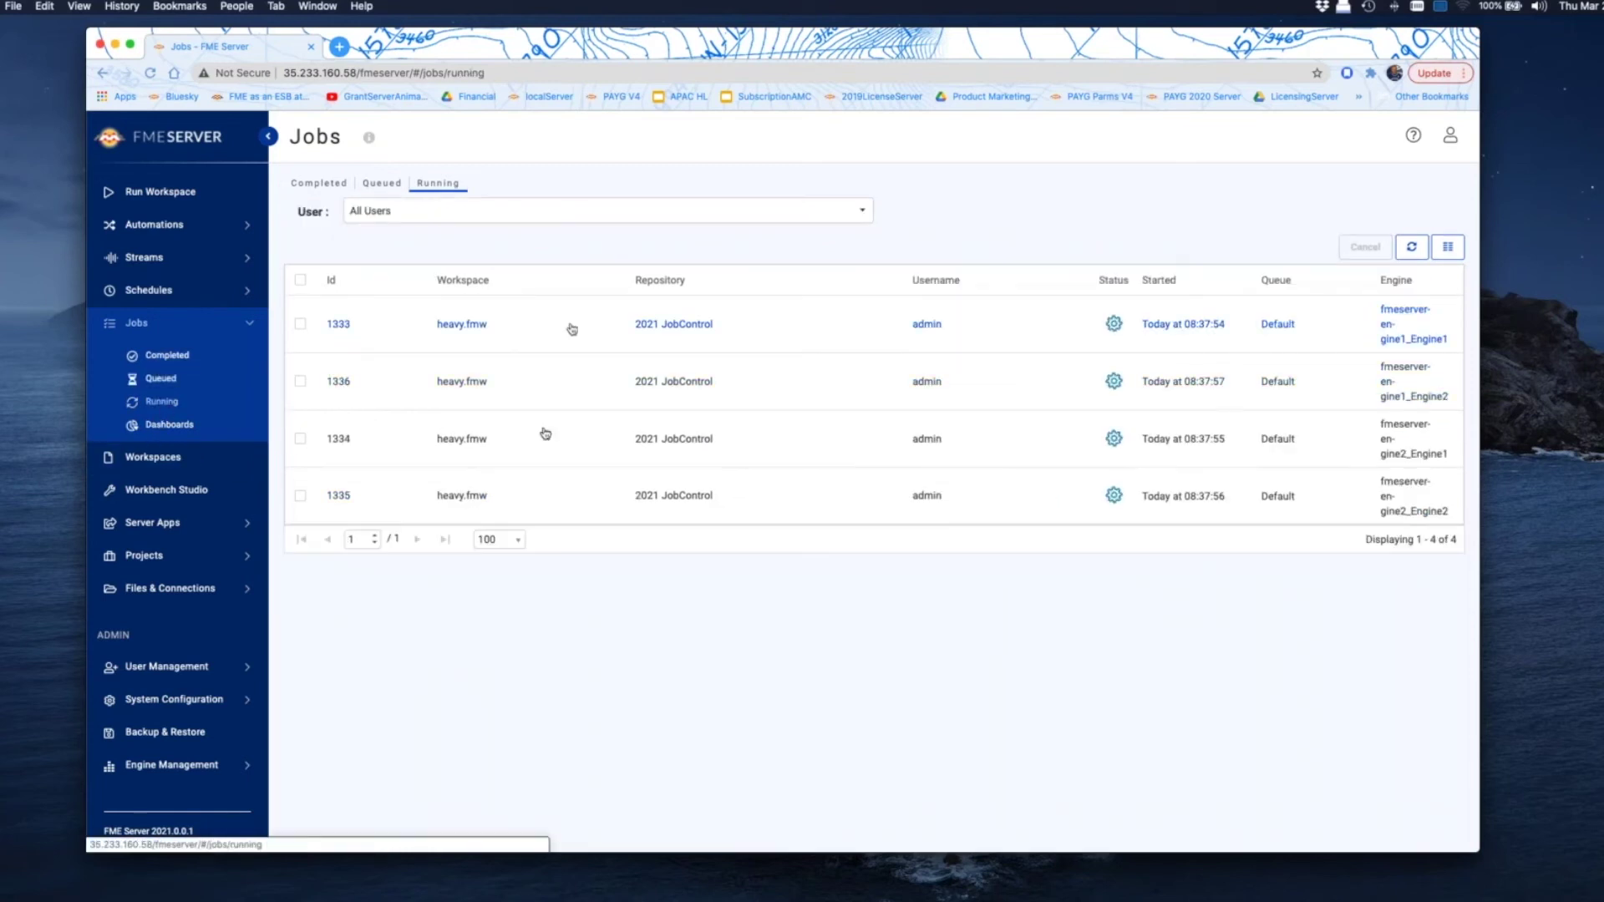
left_click(161, 379)
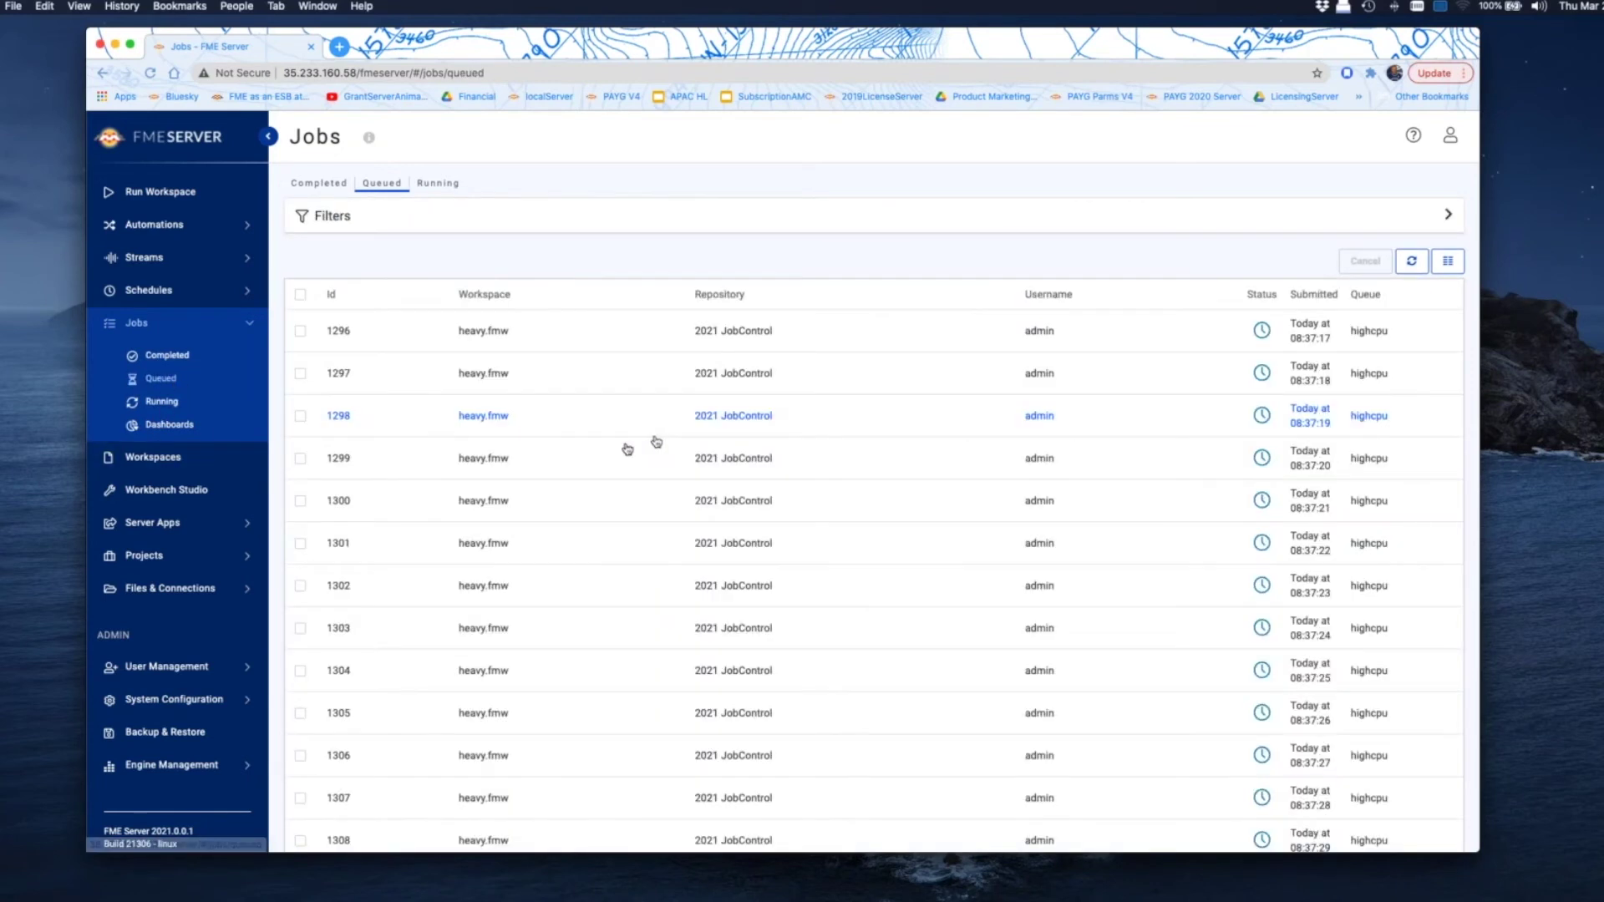
Step: Return to the list of managed schedules, select the "heavy" schedule and apply an action to it
left_click(160, 295)
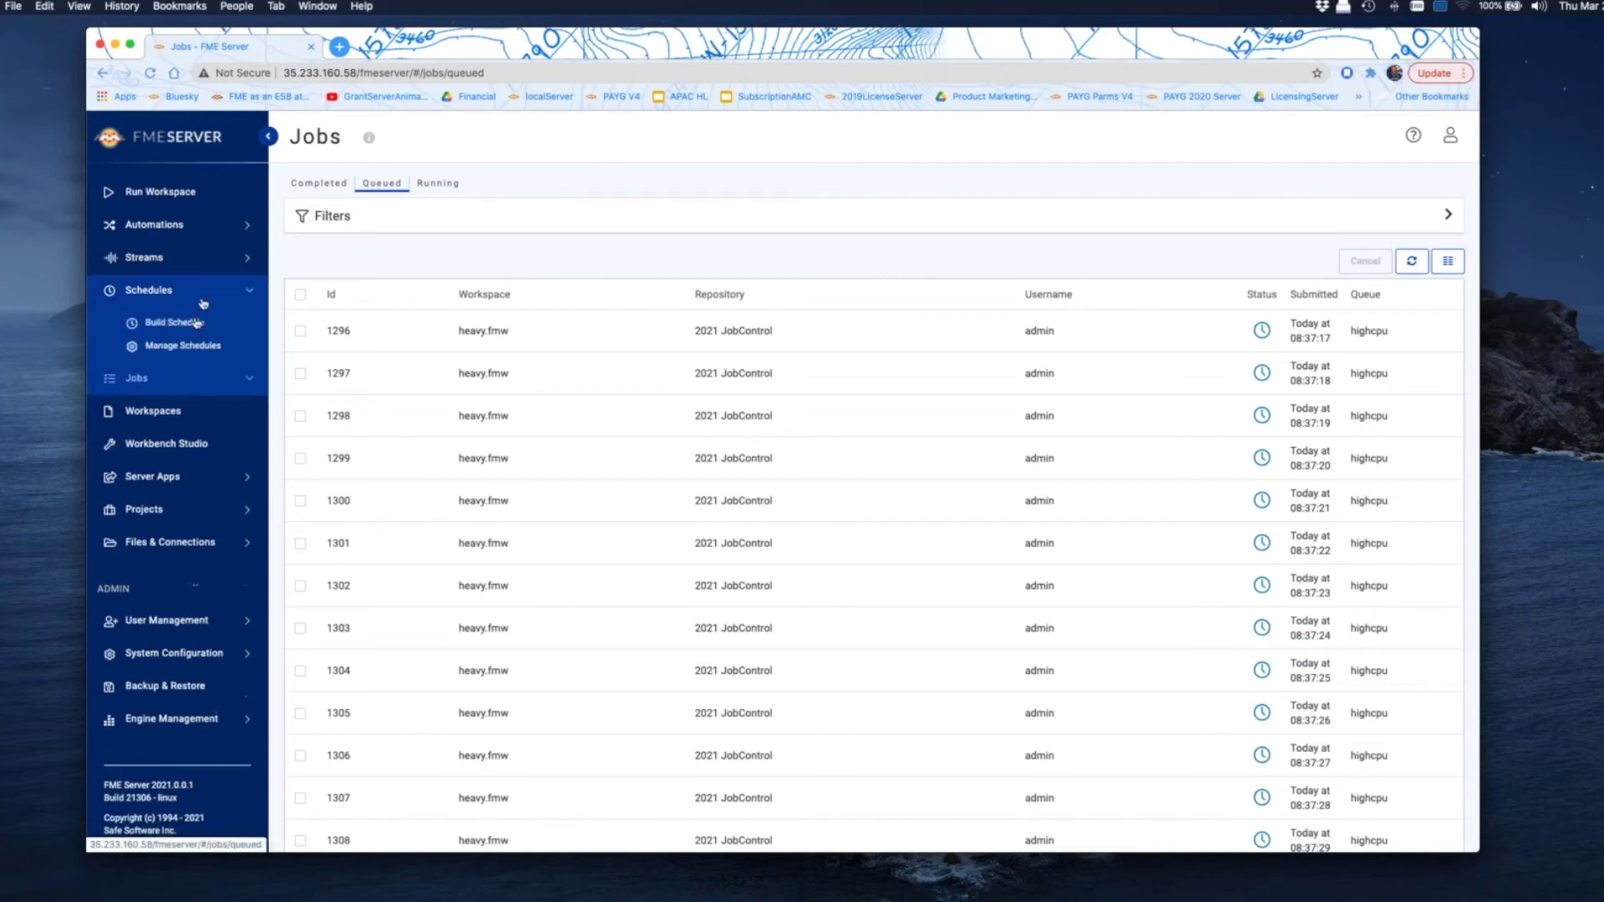
left_click(185, 346)
left_click(300, 254)
left_click(1394, 189)
left_click(1296, 366)
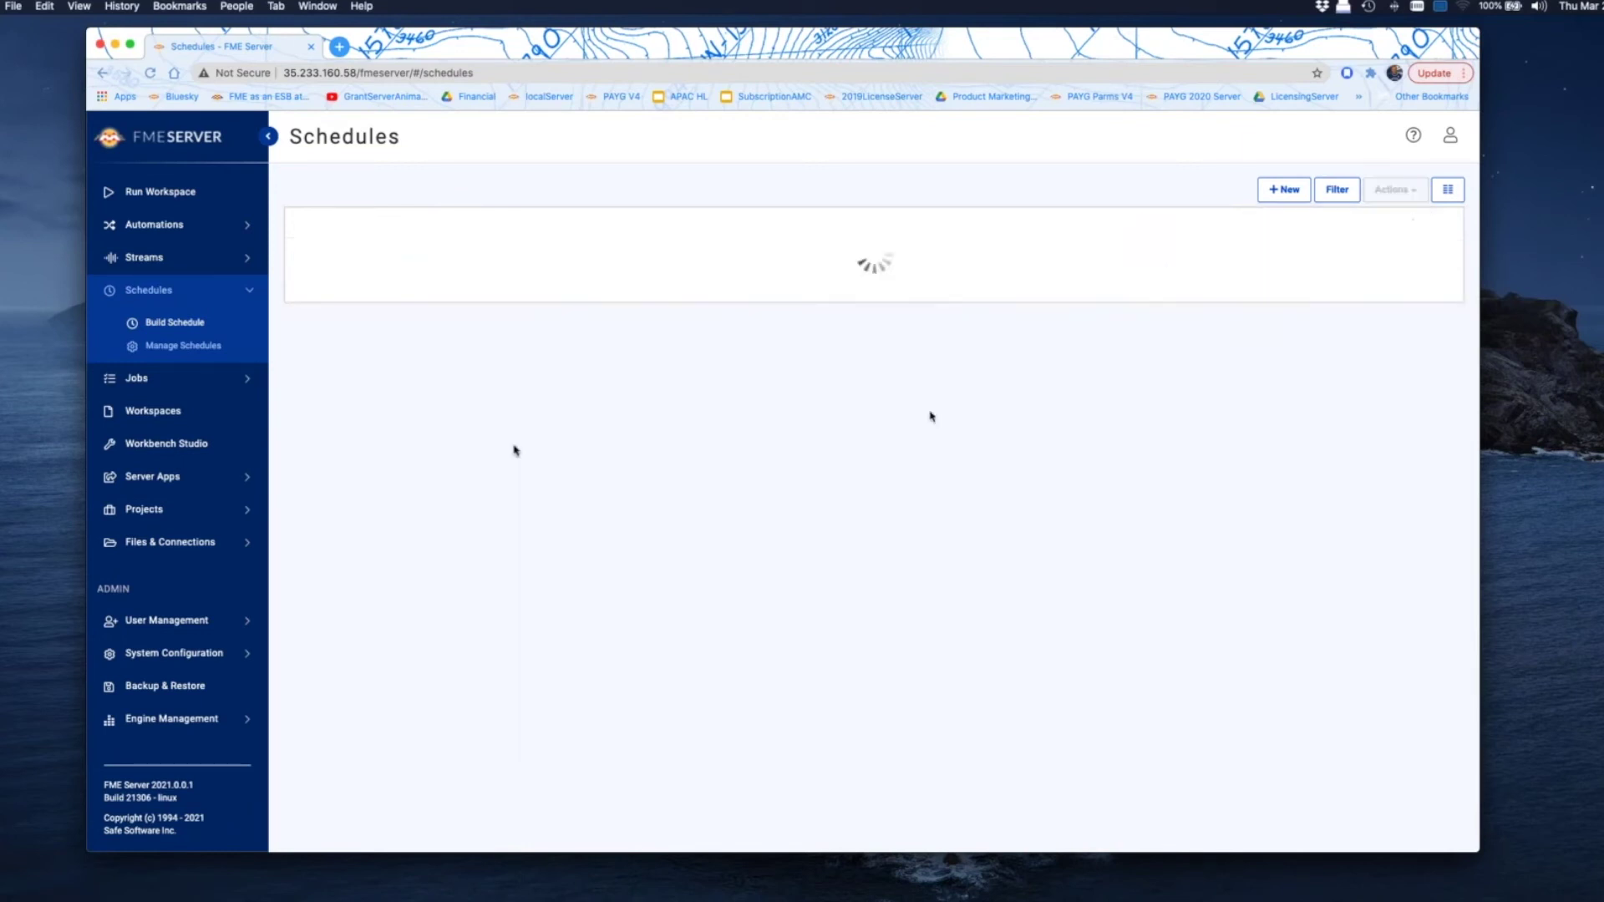
Step: Compare the queued and running jobs after the schedule change, ending on the list of queued jobs
left_click(148, 380)
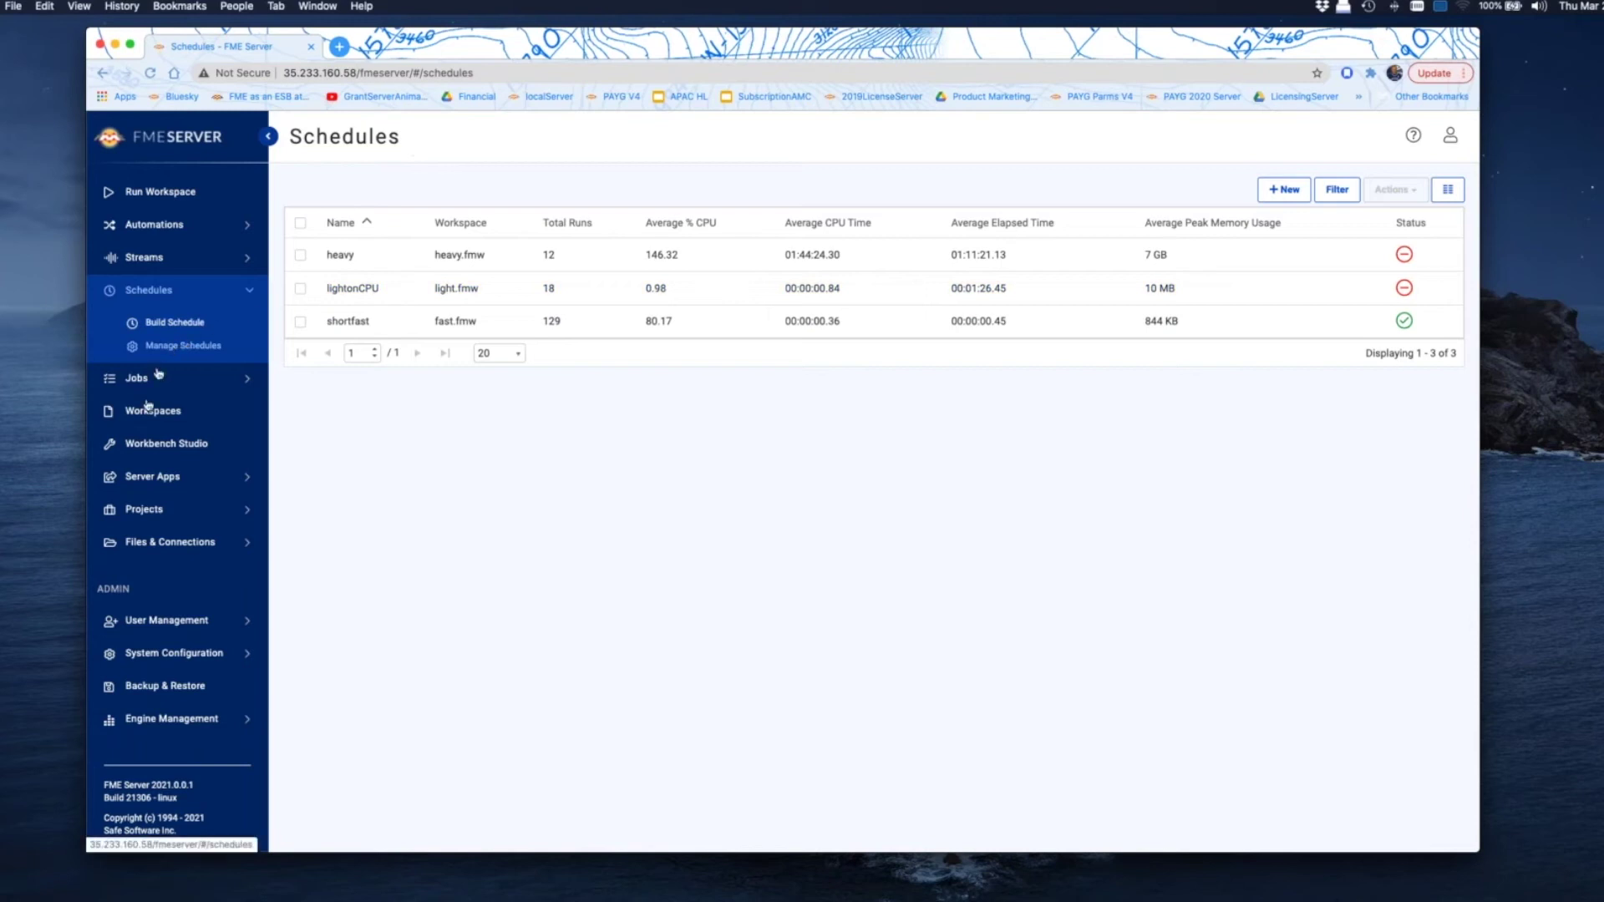
mouse_move(159, 376)
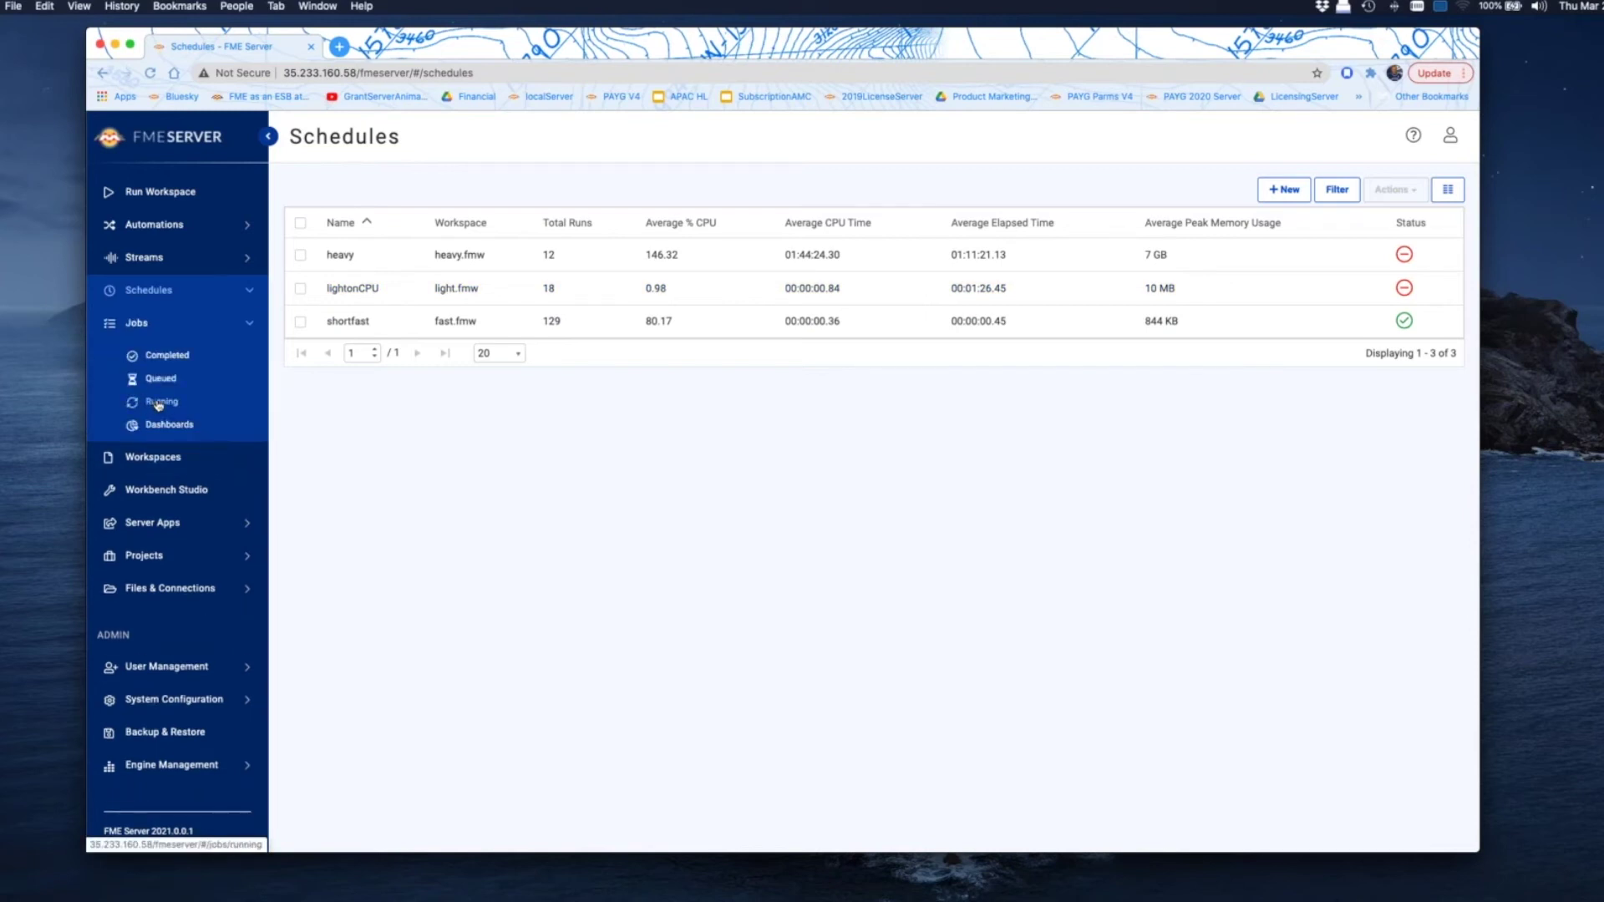
left_click(159, 404)
left_click(159, 377)
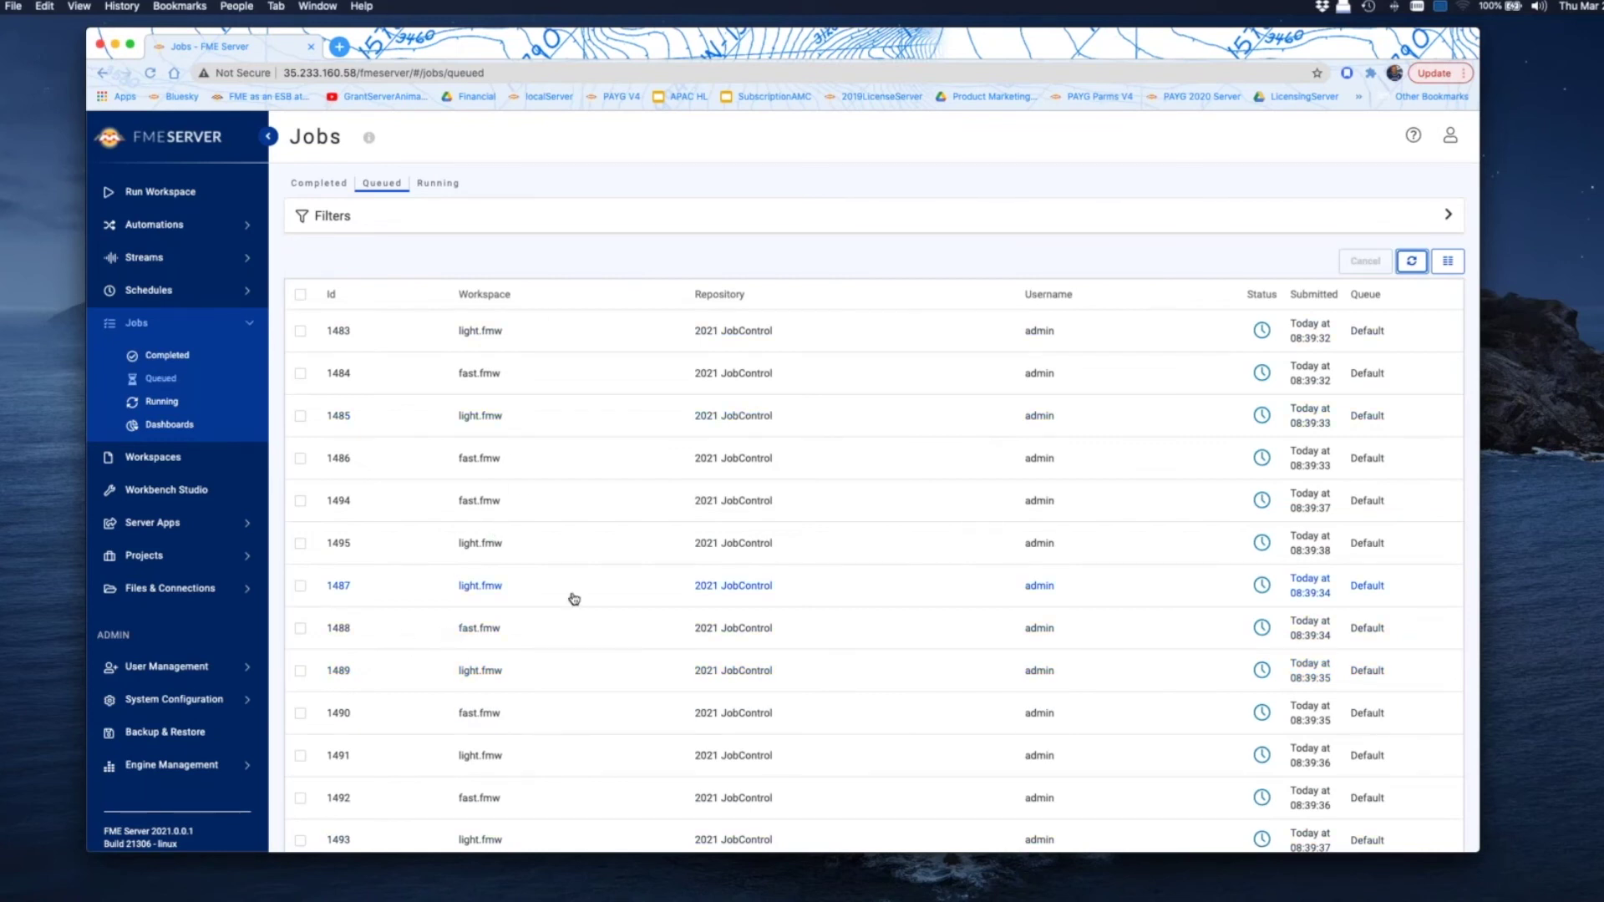
scroll(604, 476, "down", 2)
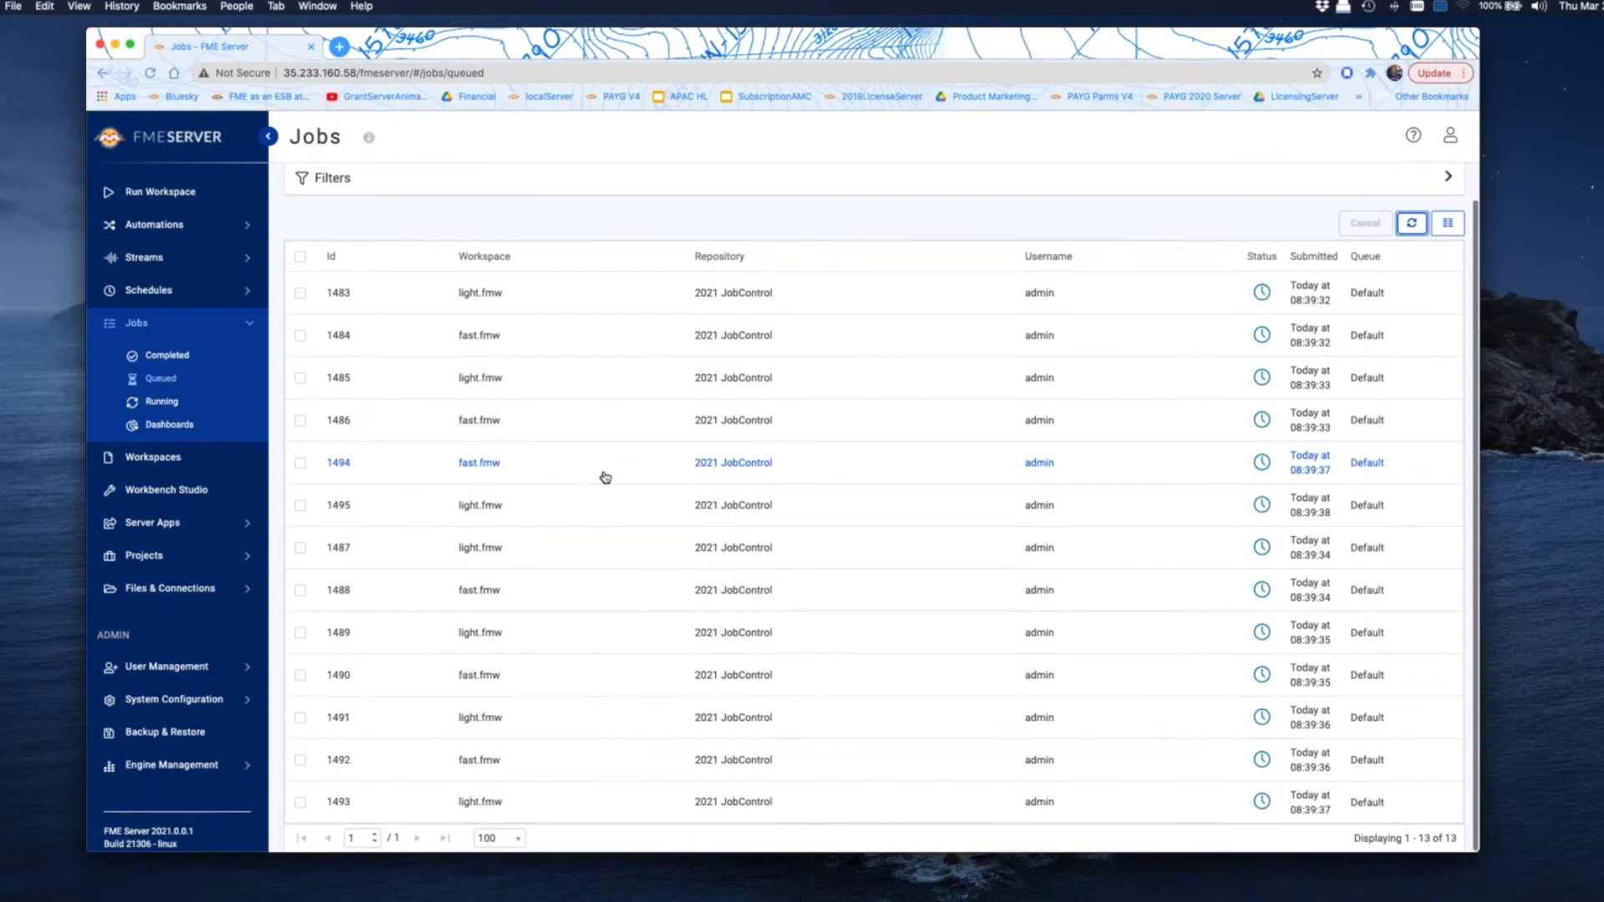
left_click(161, 402)
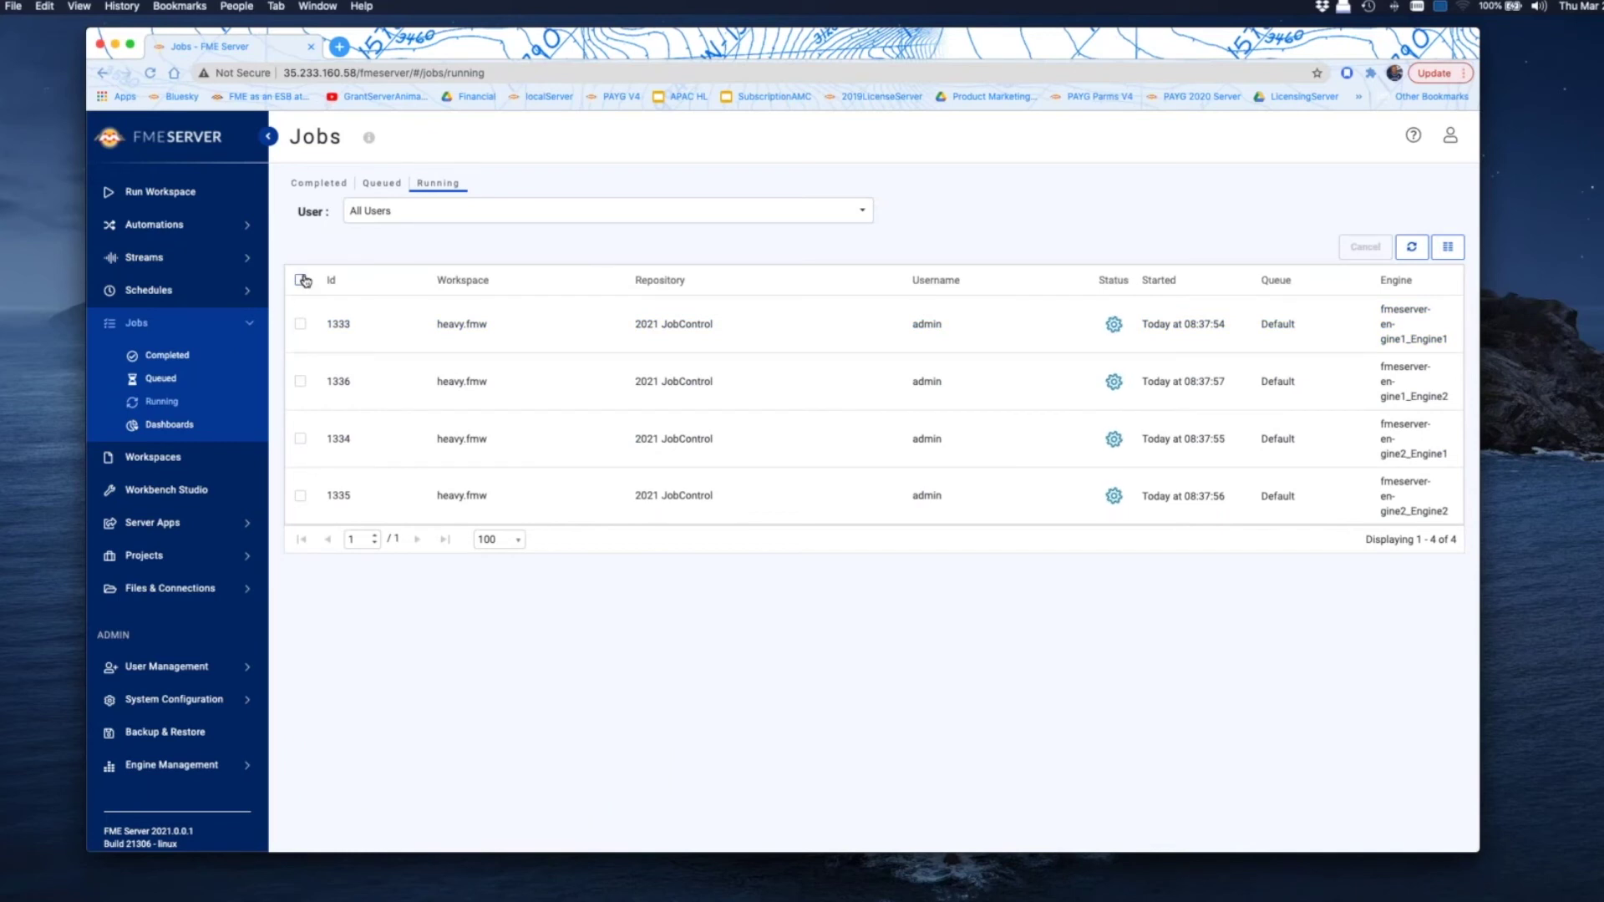
left_click(161, 377)
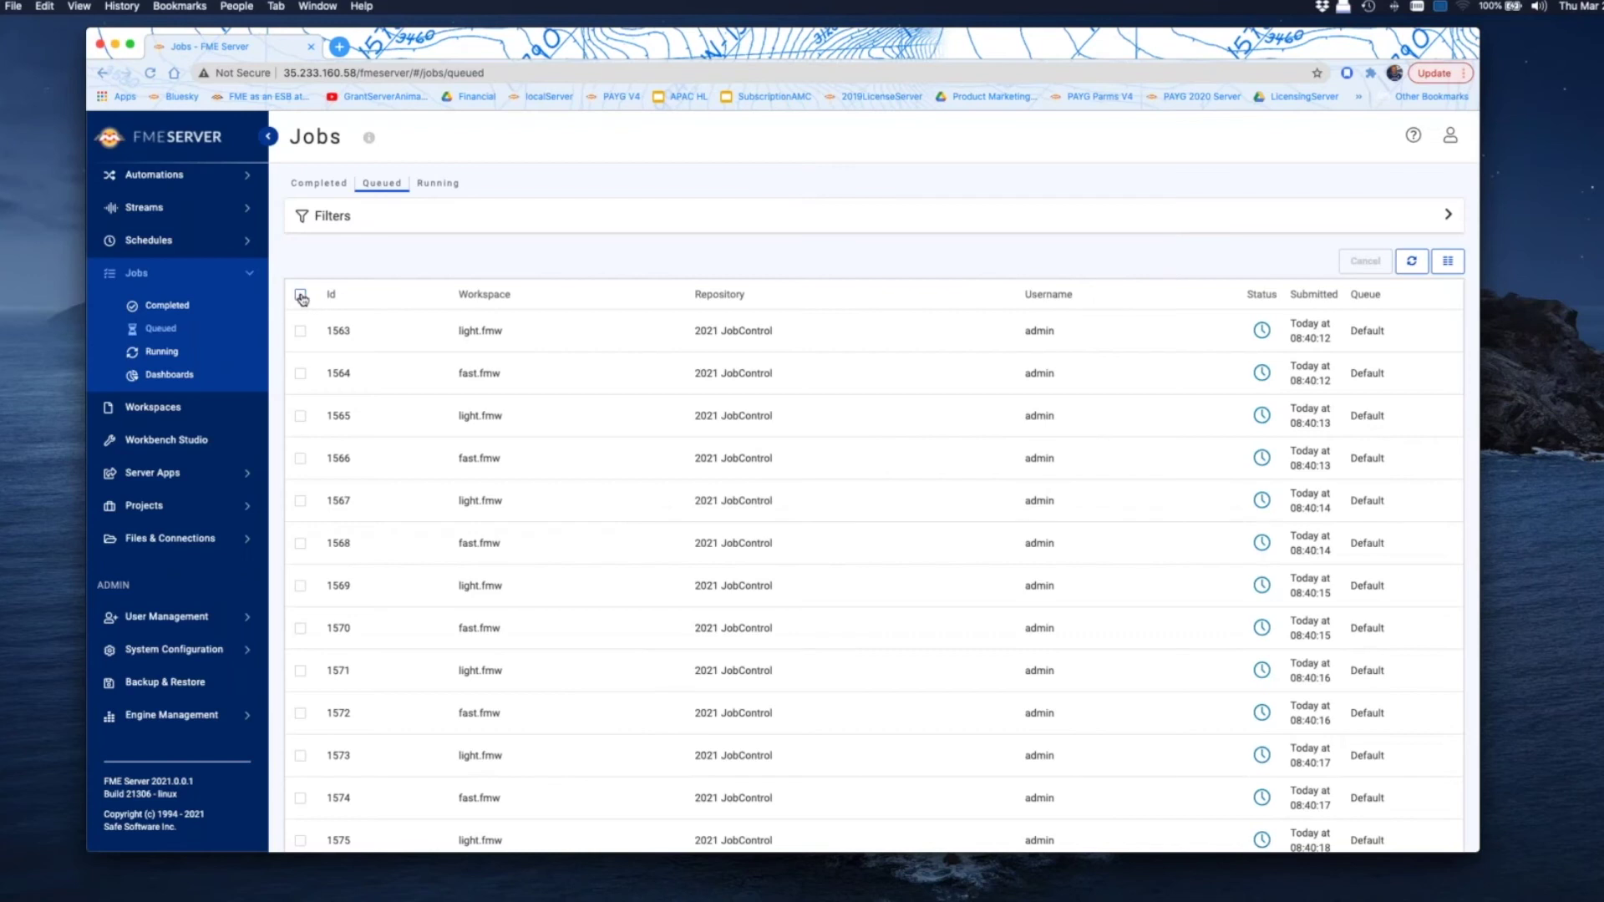
left_click(300, 295)
left_click(1363, 260)
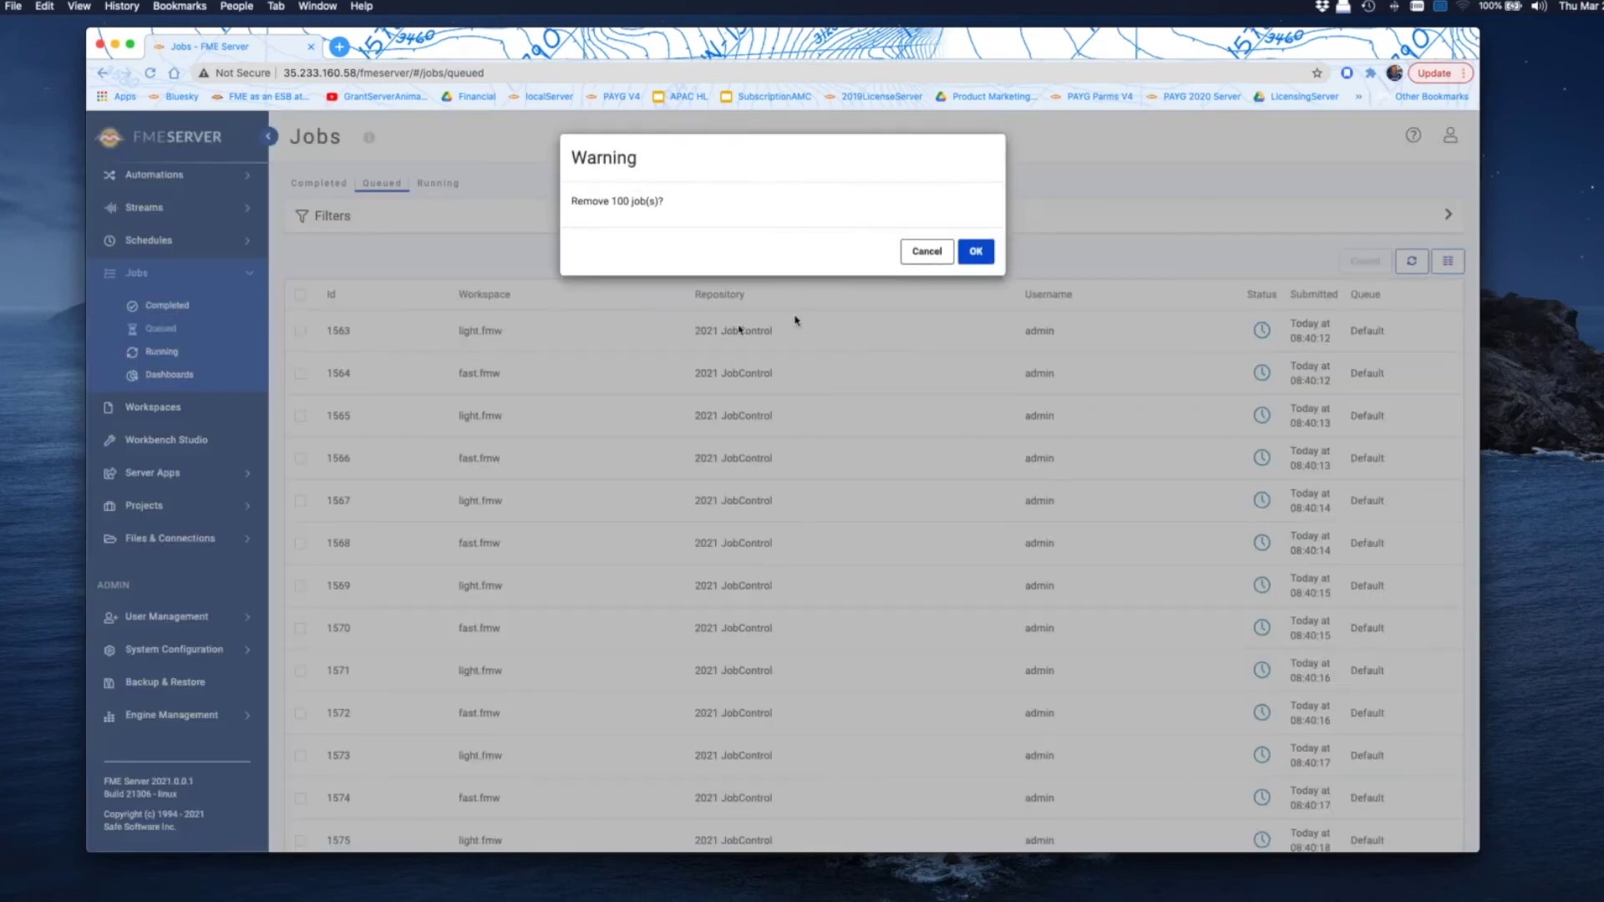
left_click(927, 251)
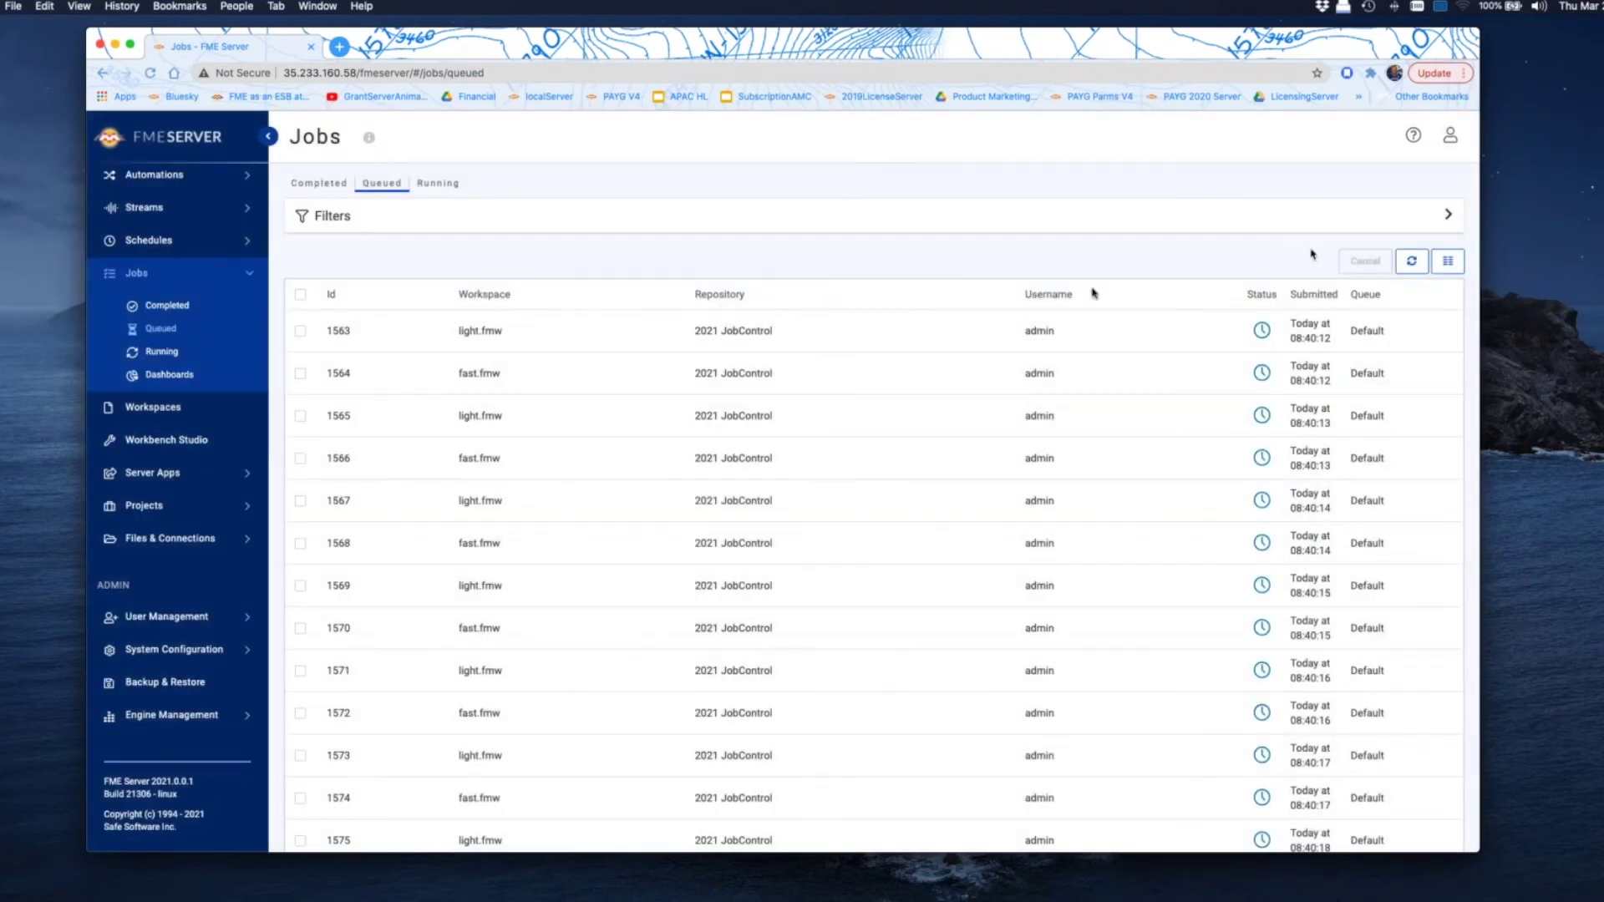
Step: Extend the selection to all queued jobs, not just the listed page, and remove them from the queue
left_click(300, 295)
left_click(622, 296)
left_click(1364, 260)
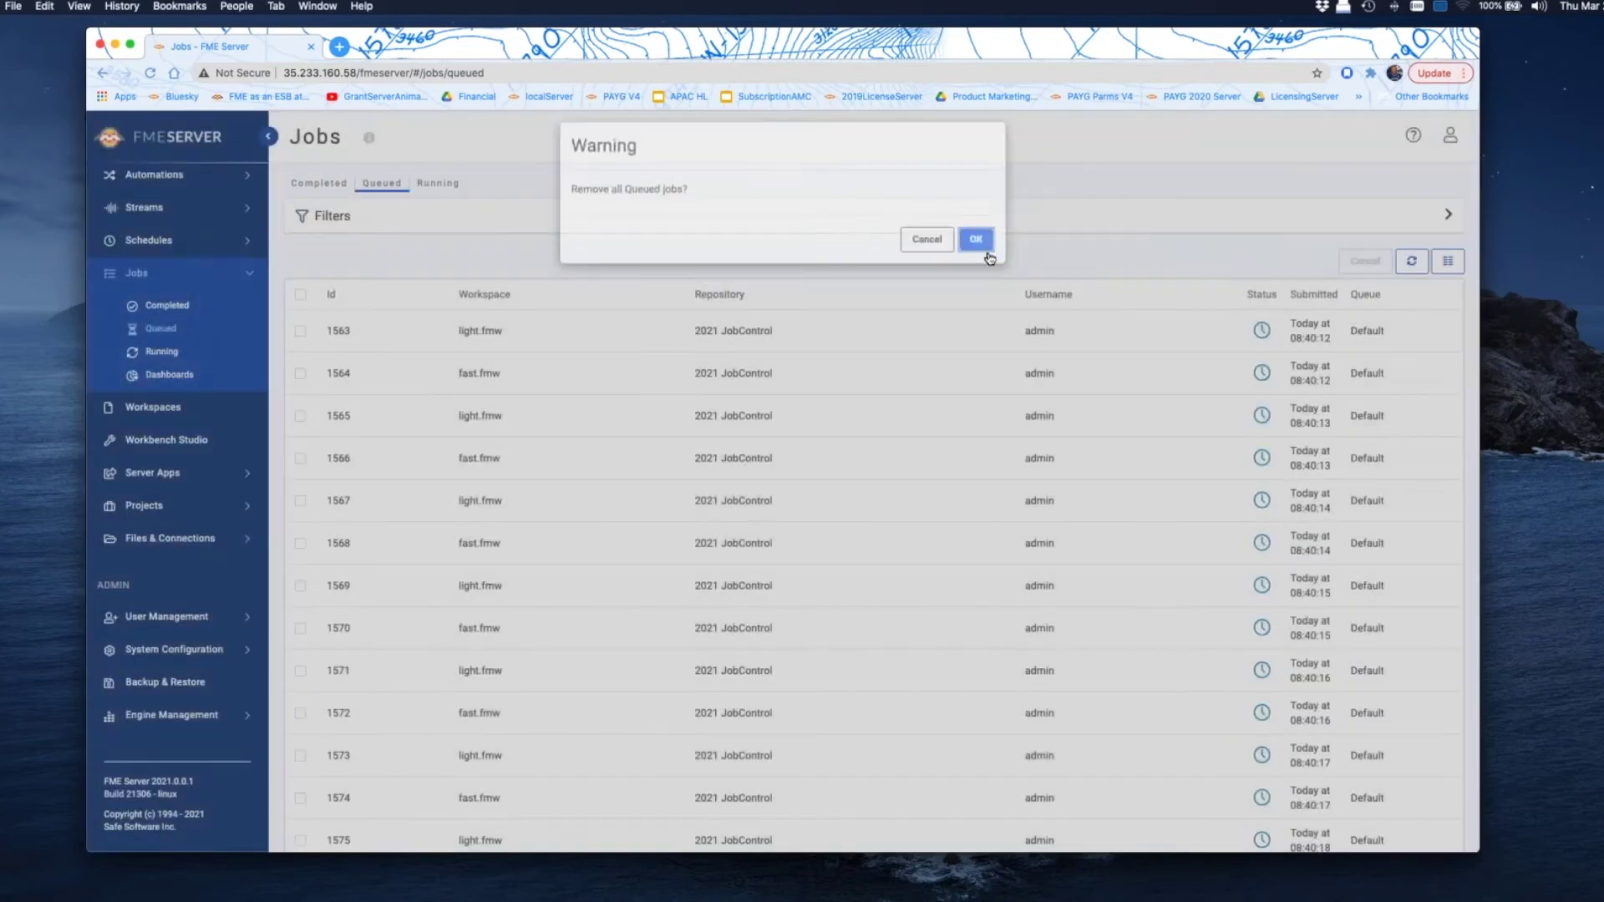
left_click(986, 248)
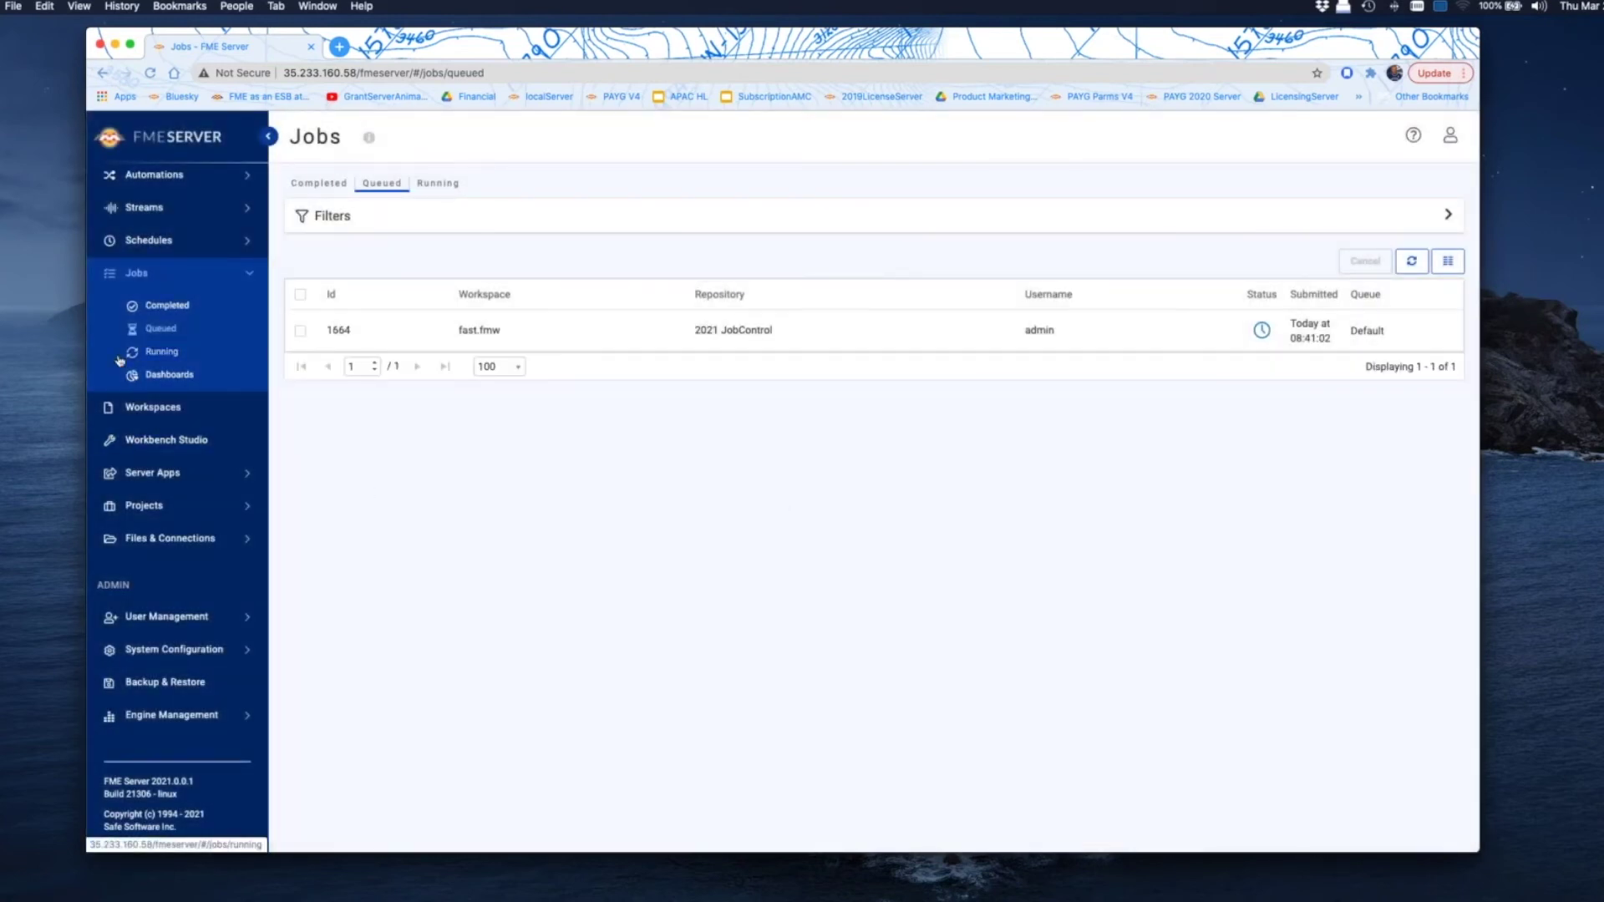
Step: Disable the "lightonCPU" and "shortfast" schedules together from the list of managed schedules
left_click(145, 242)
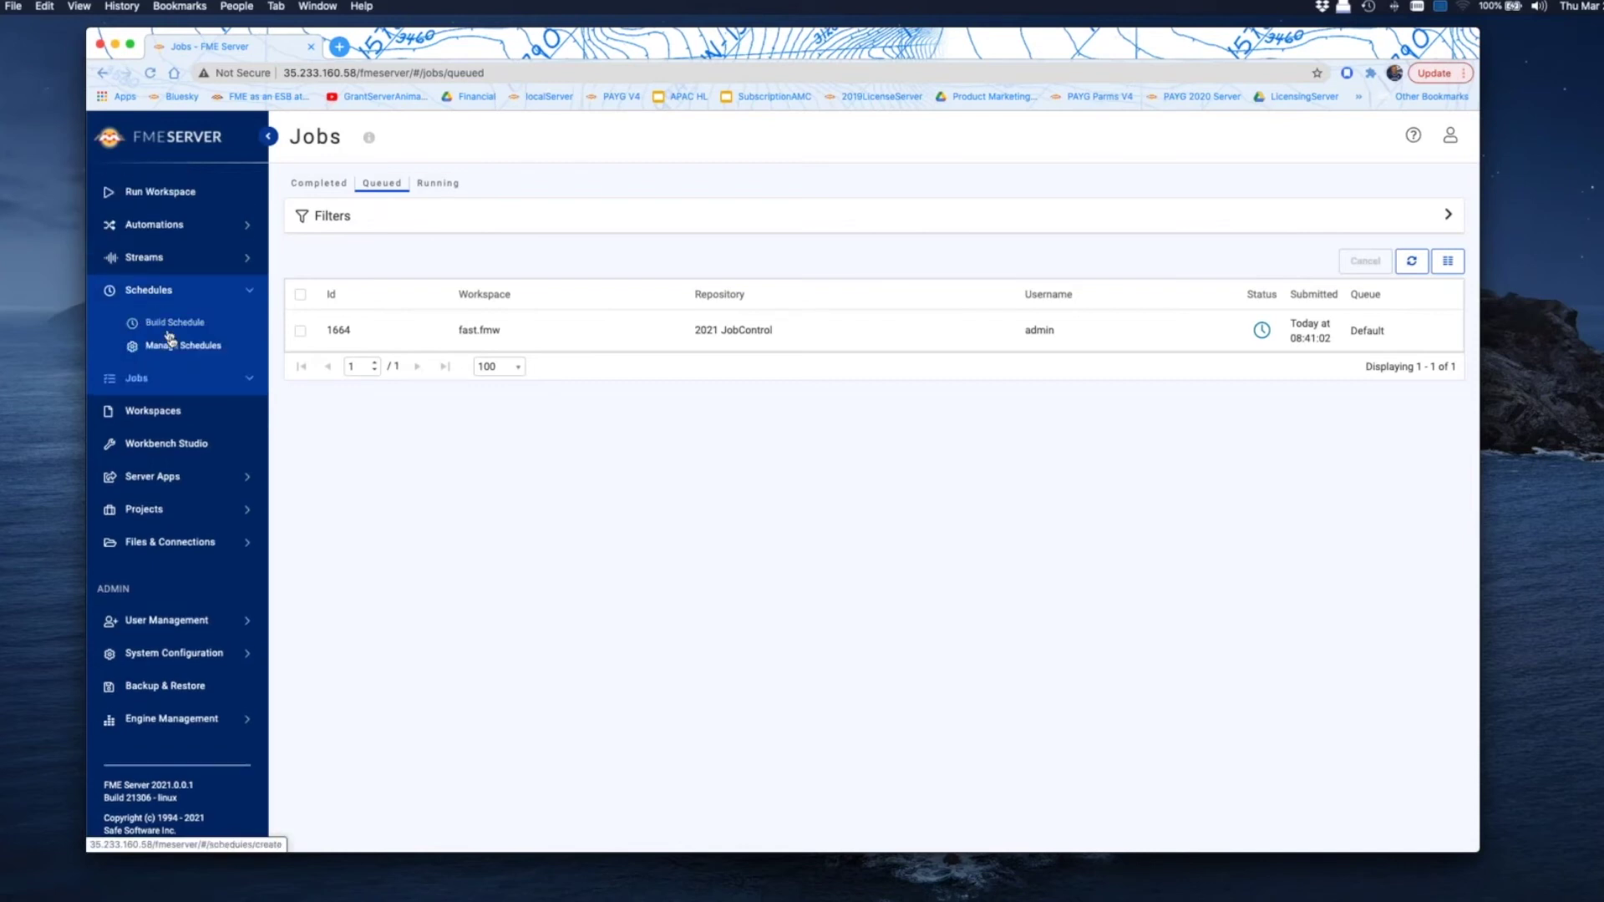
left_click(175, 348)
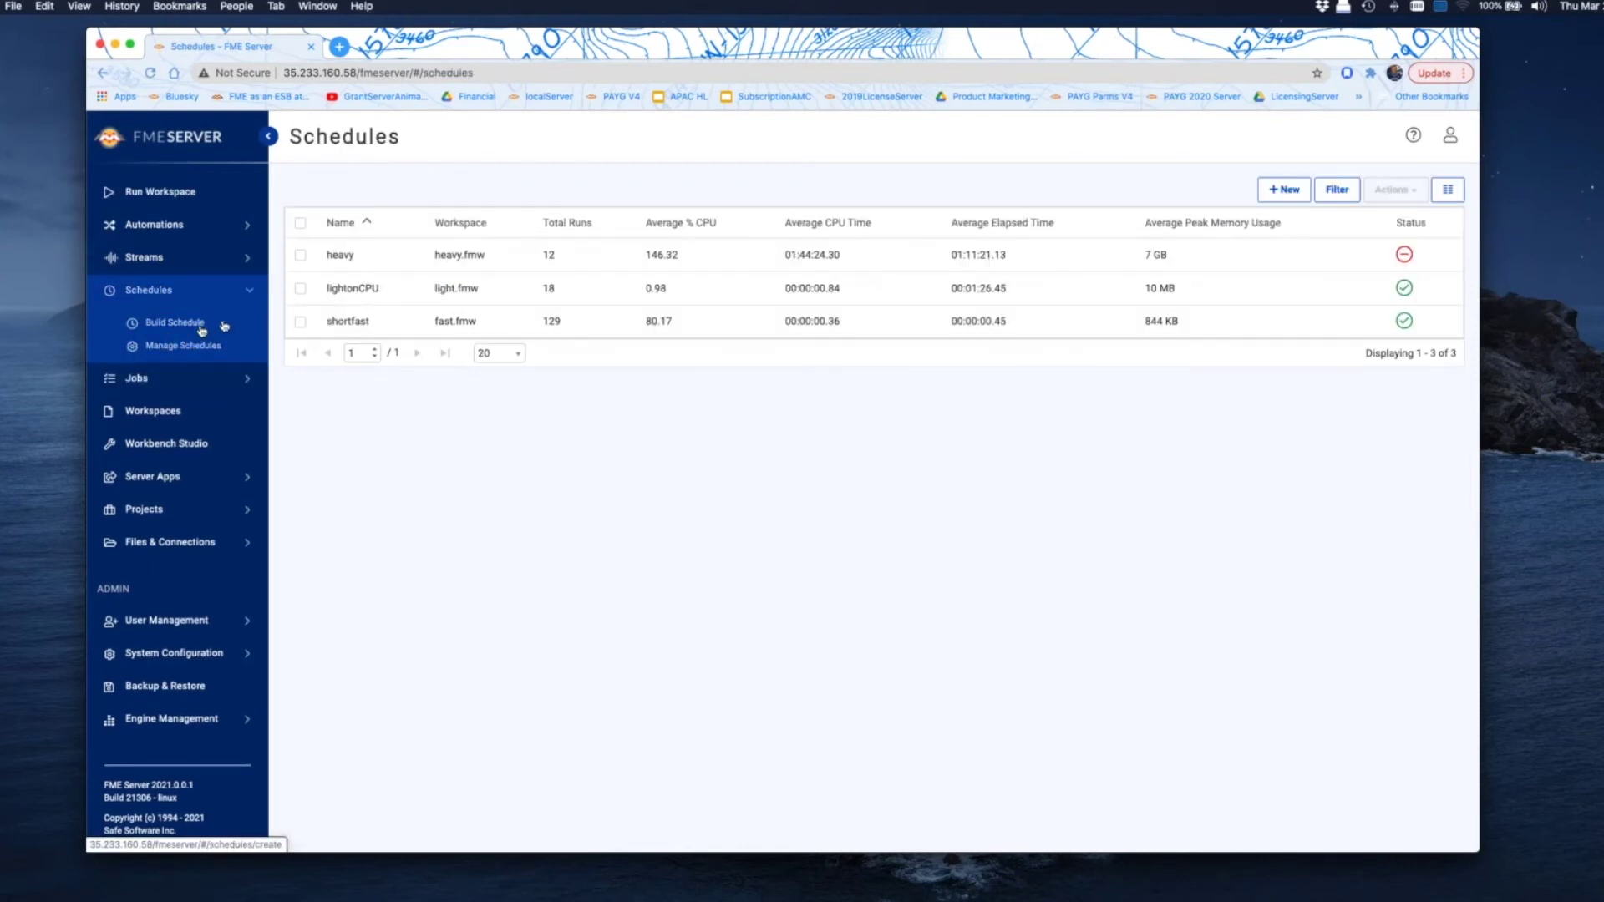
left_click(302, 289)
left_click(300, 322)
left_click(1393, 189)
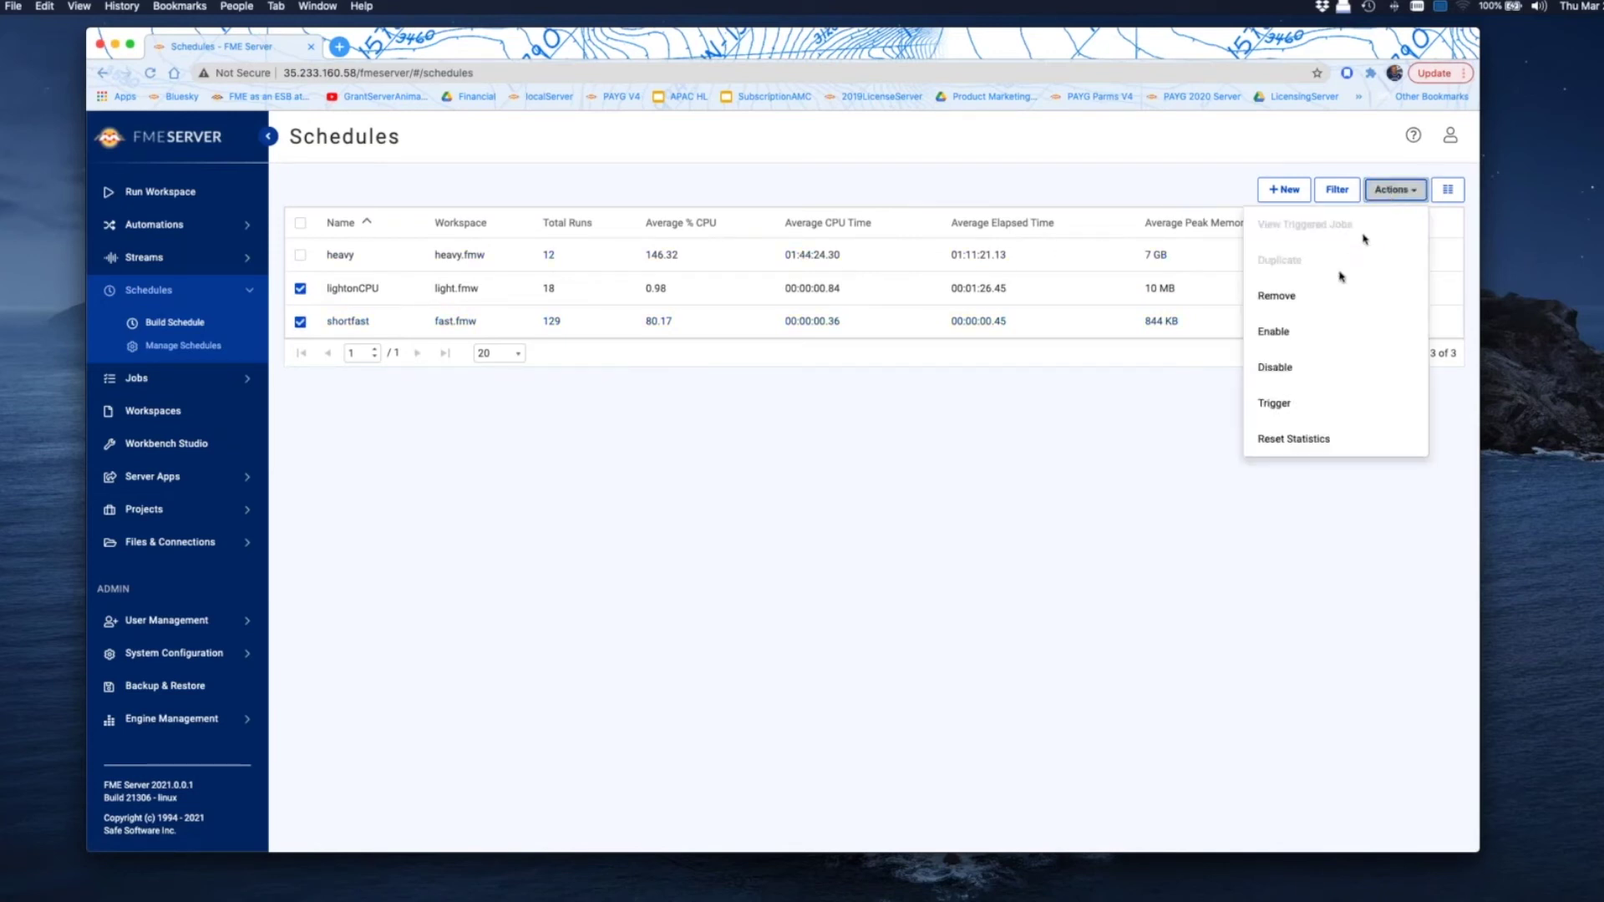
left_click(1299, 367)
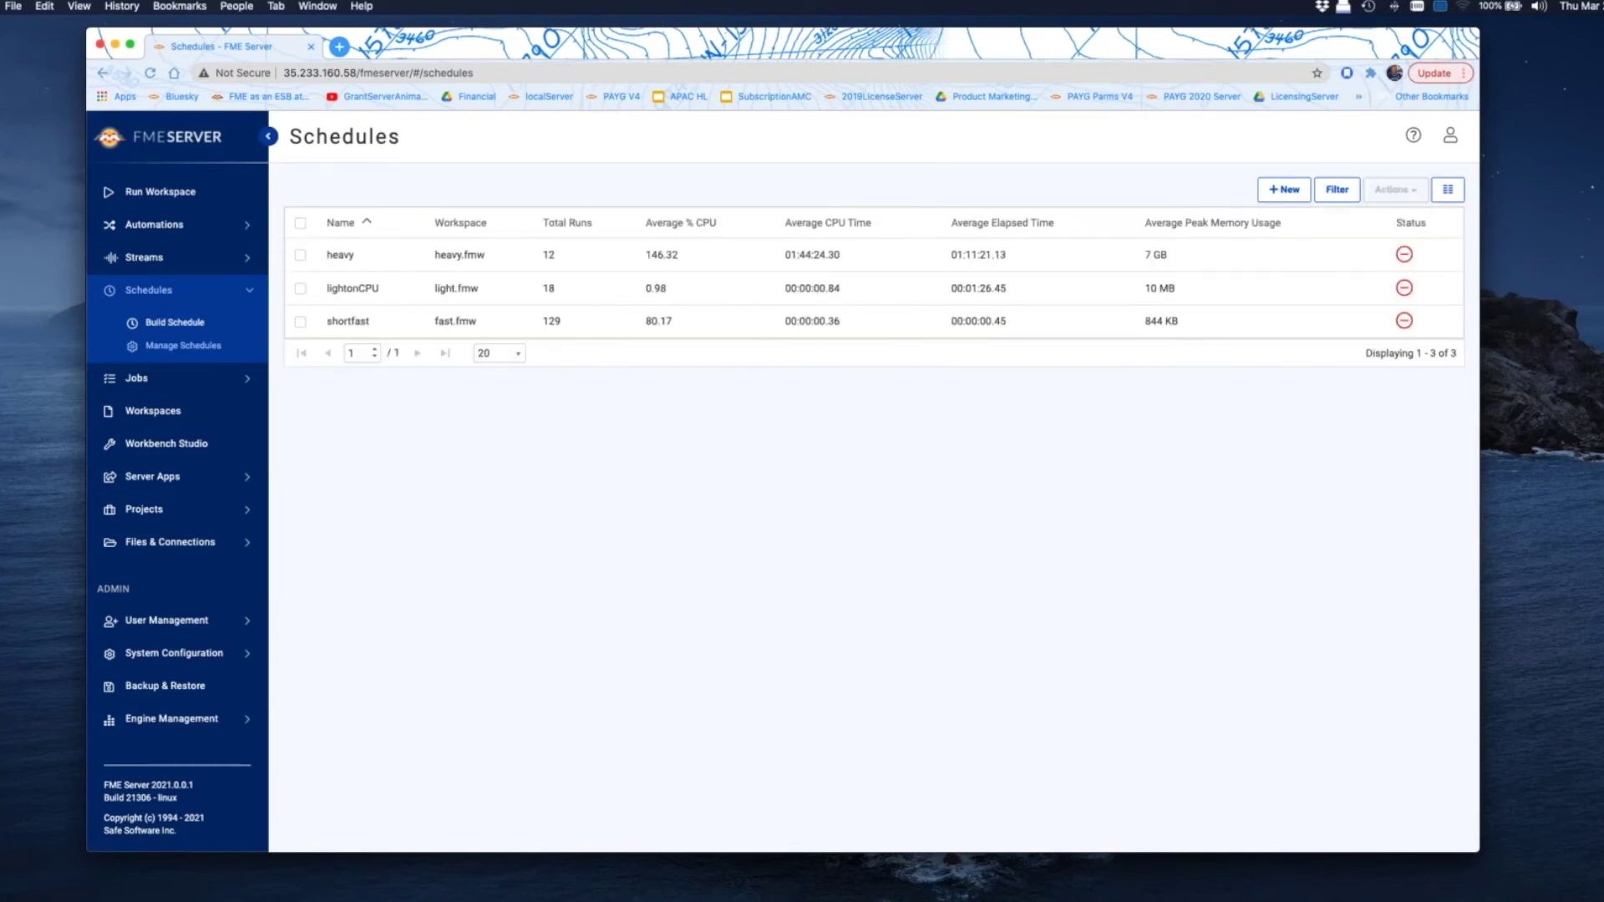
Step: Cancel all light.fmw and fast.fmw jobs still waiting in the queue
left_click(136, 379)
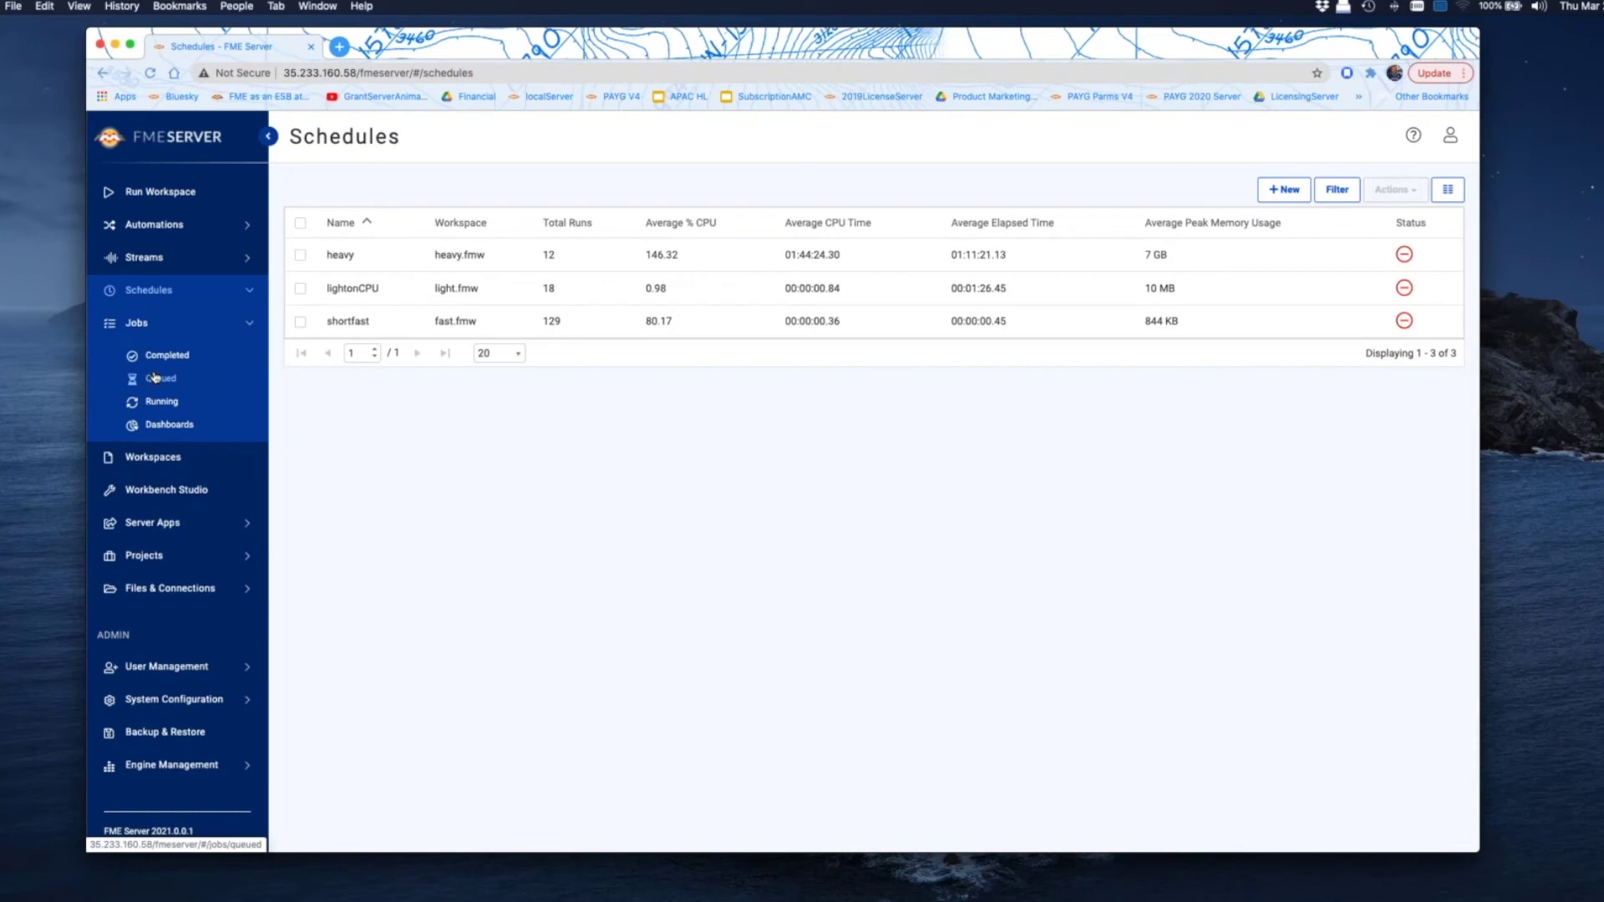
left_click(155, 378)
left_click(300, 294)
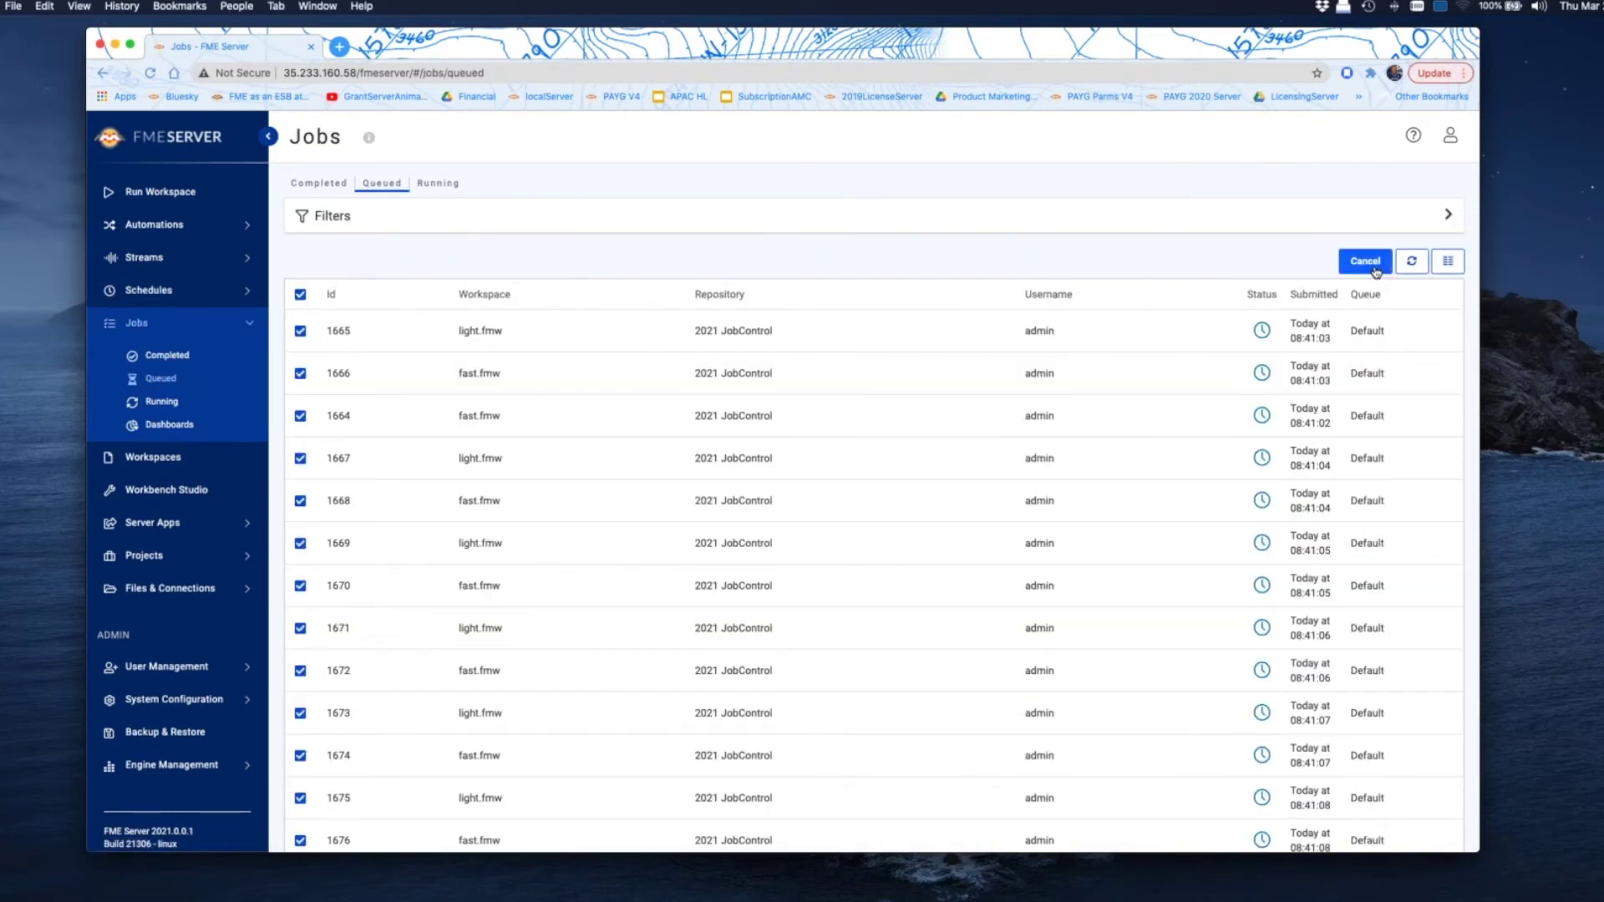
left_click(1374, 269)
left_click(975, 253)
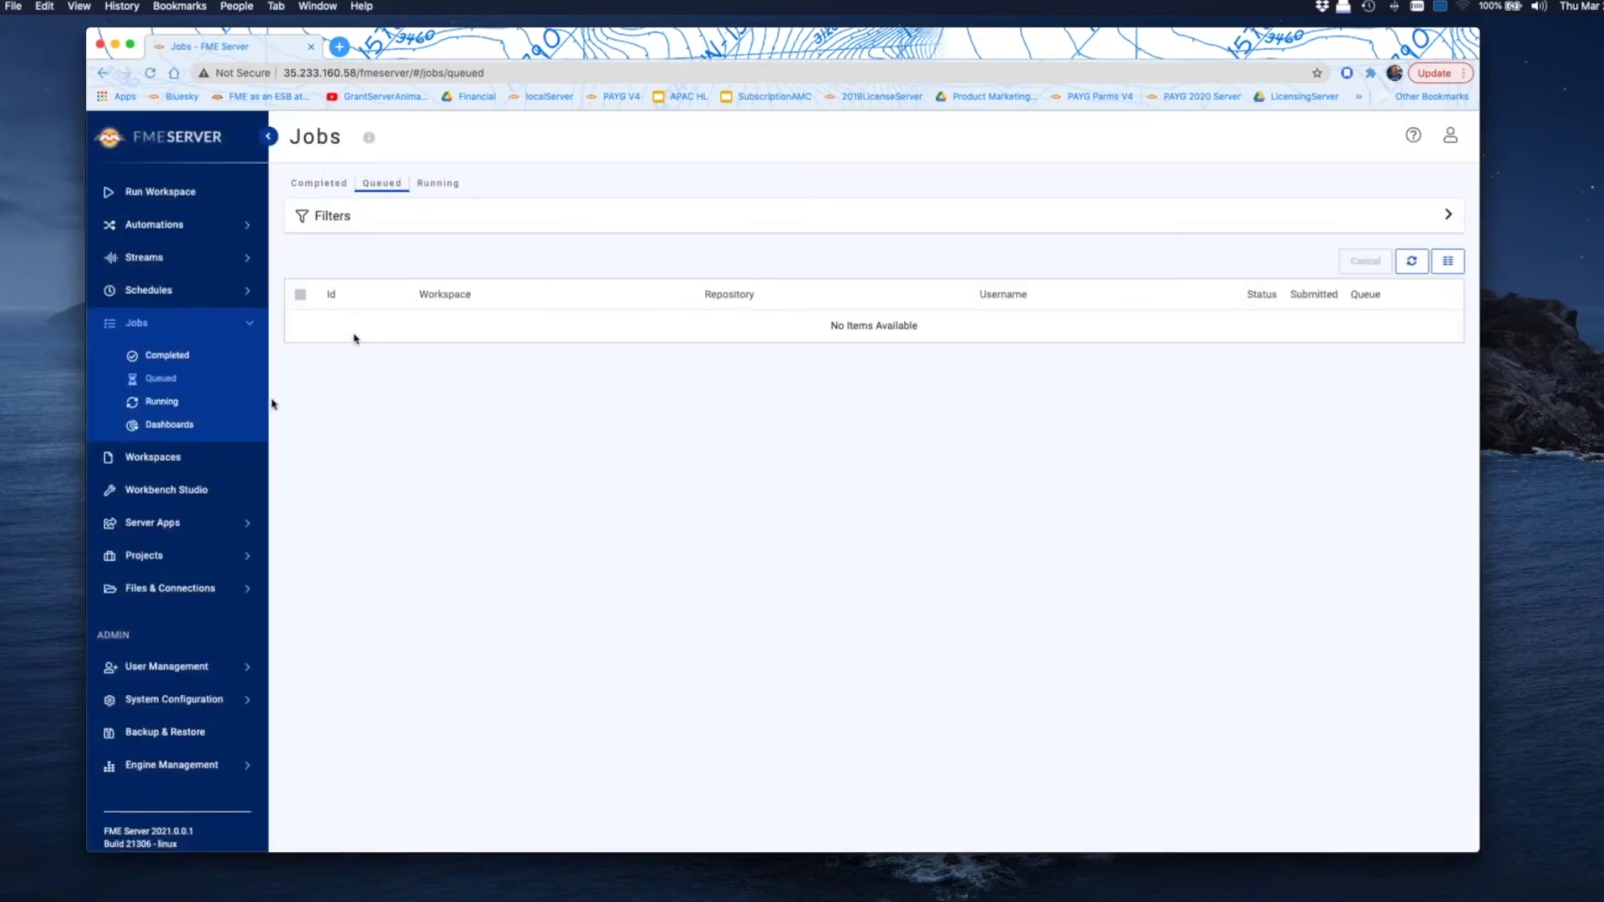
Step: Cancel all running heavy.fmw jobs to free the engines
left_click(161, 401)
left_click(300, 281)
left_click(1367, 248)
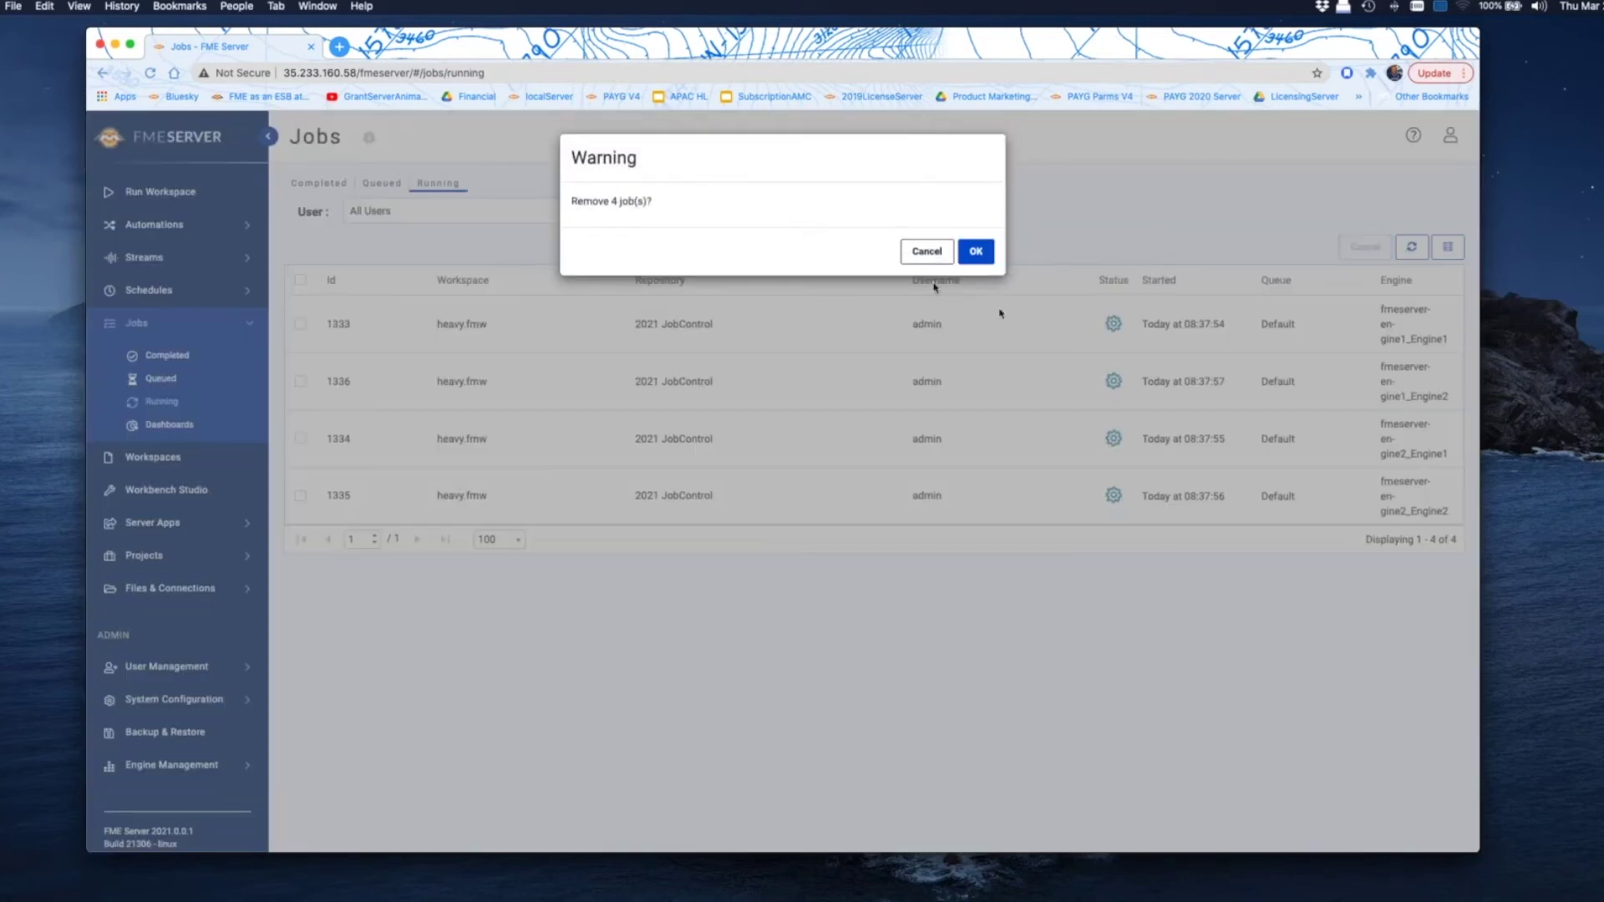
left_click(977, 249)
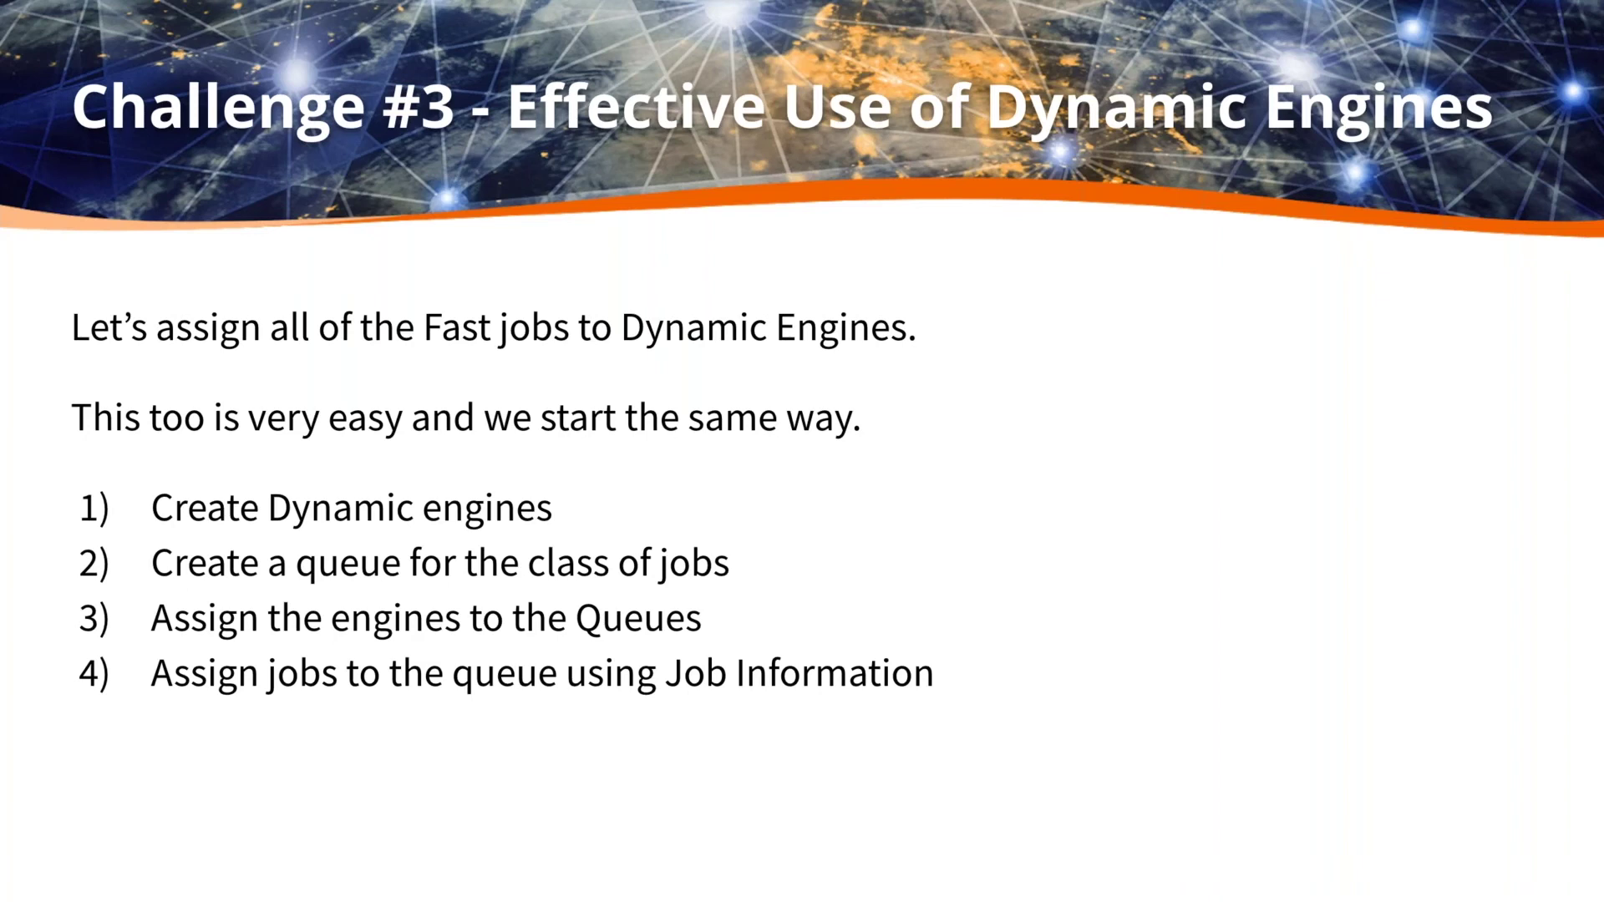
key("Right")
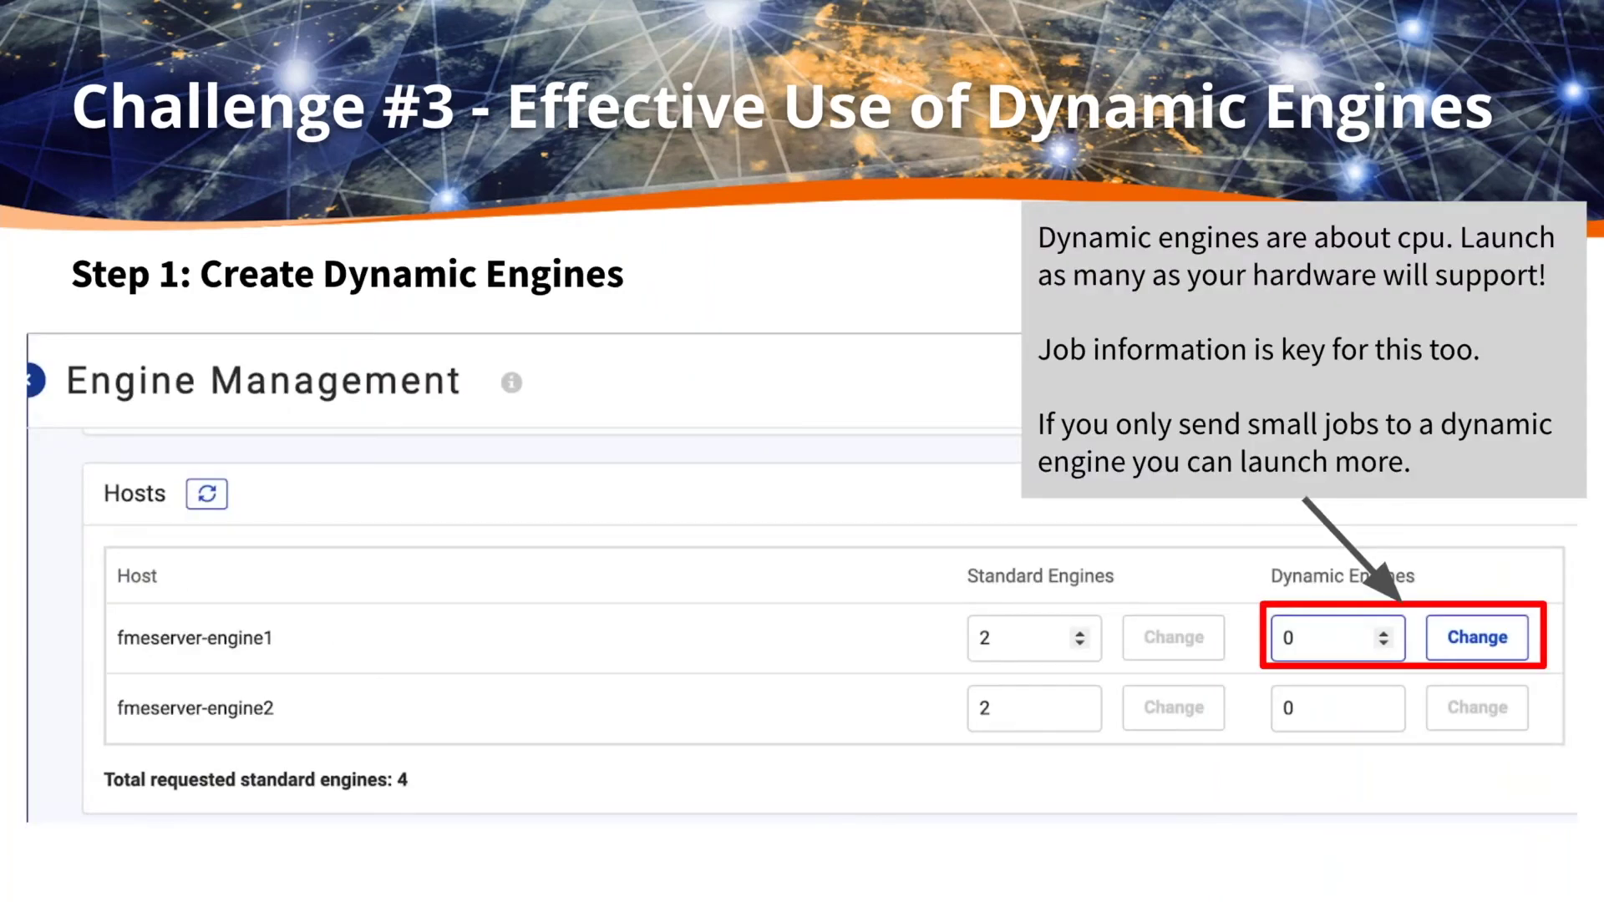
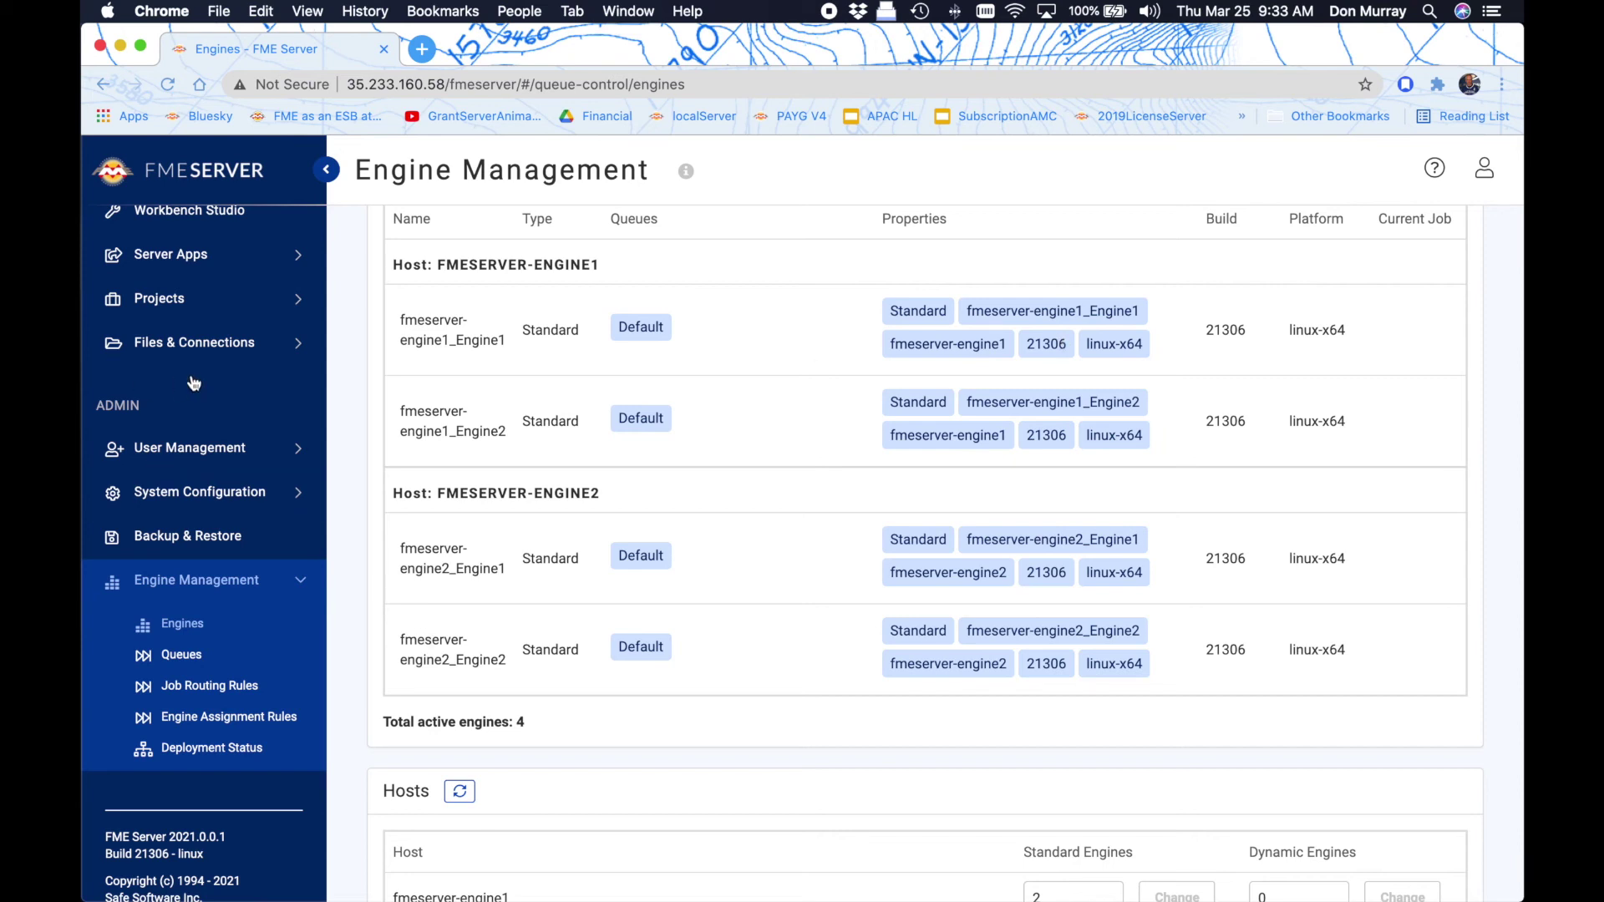
scroll(194, 384, "up", 5)
left_click(174, 326)
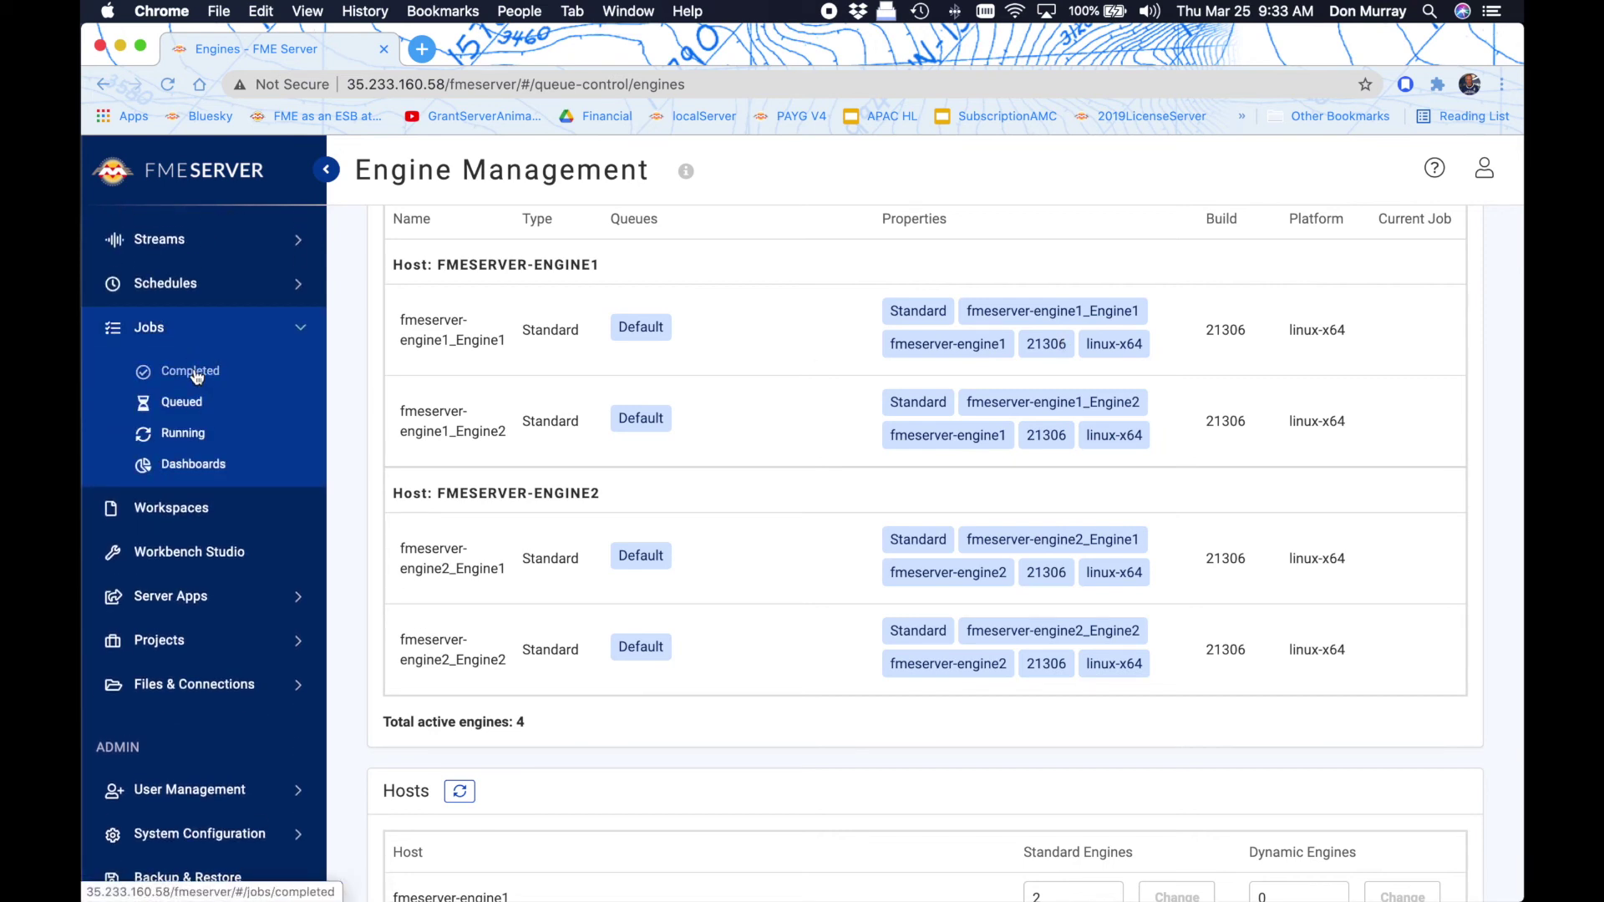
scroll(197, 372, "up", 5)
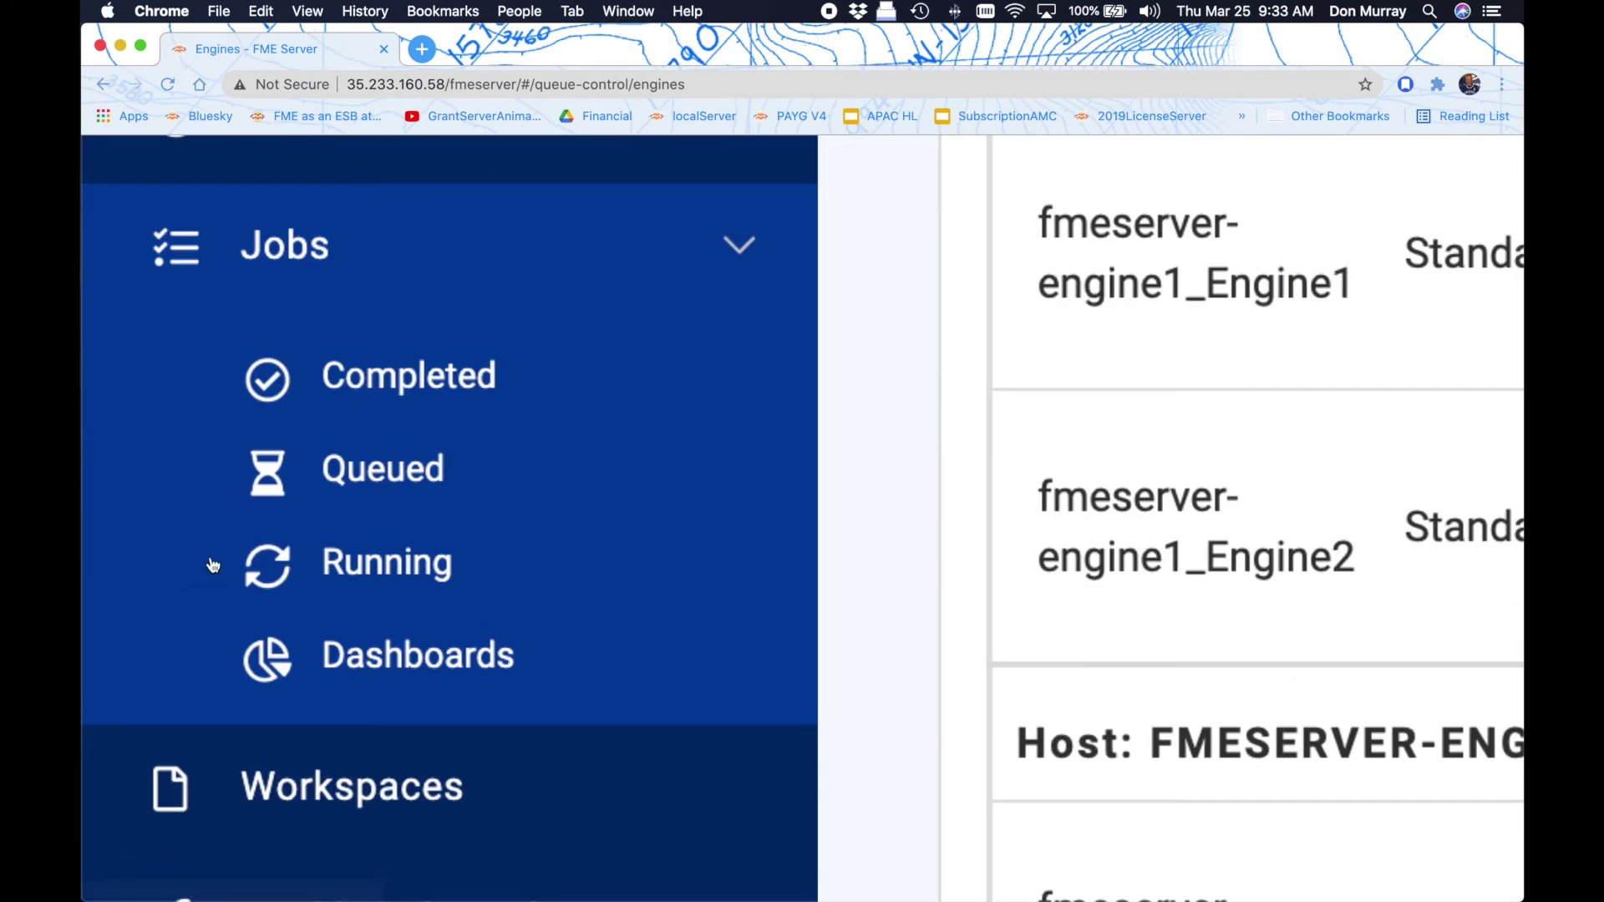
scroll(449, 643, "down", 5)
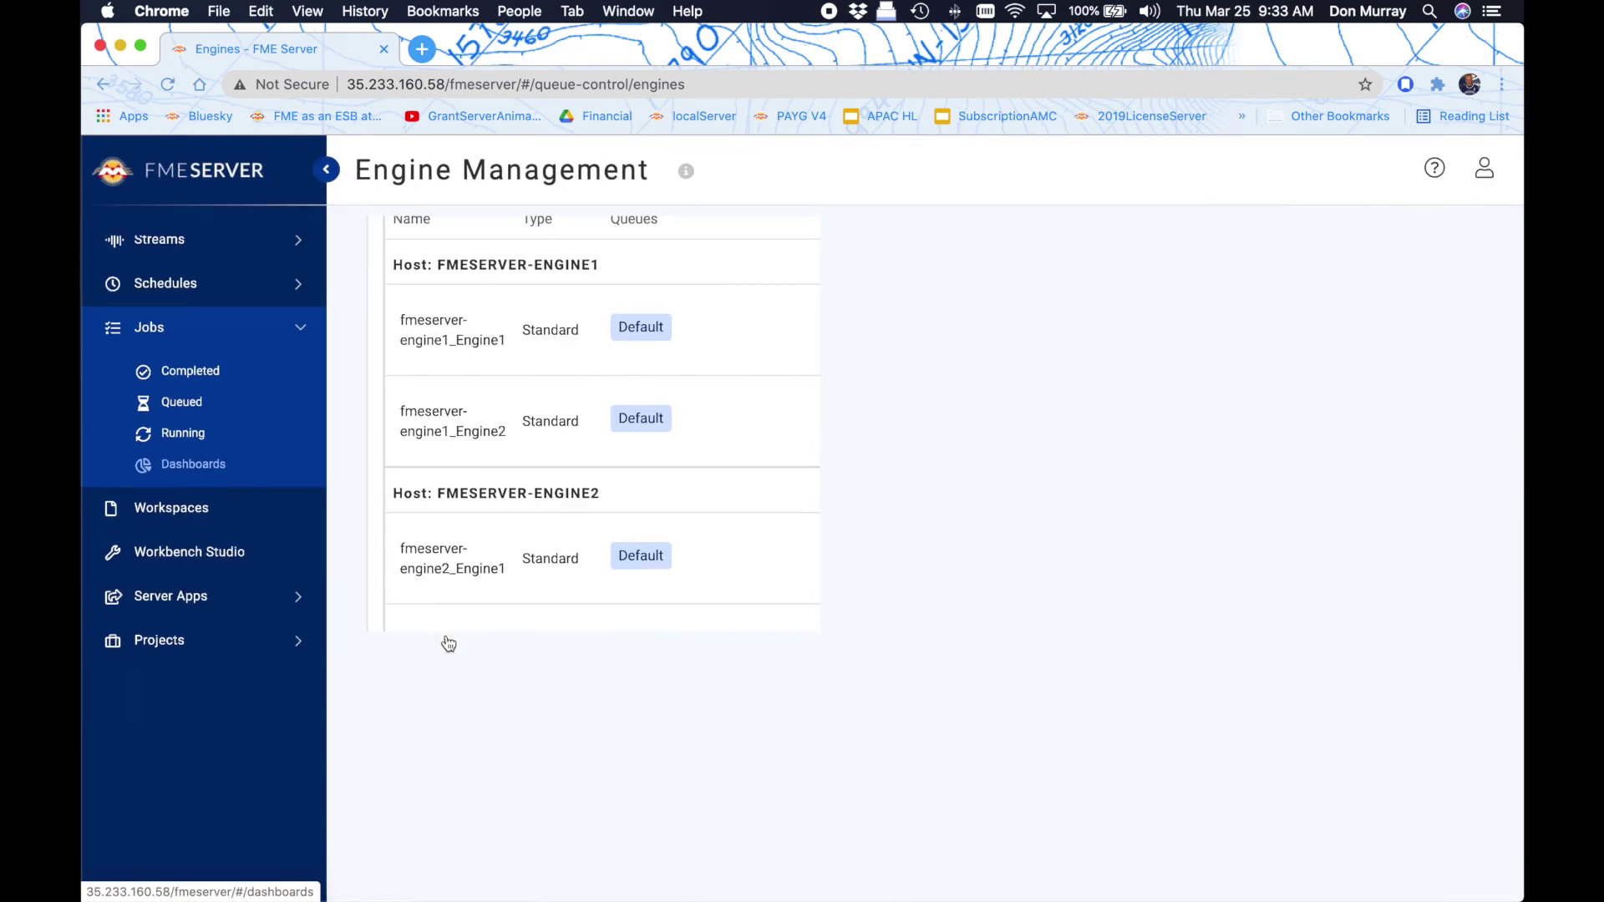
Step: Run the heavy.fmw workspace from the 2021 JobControl repository with the Job Submitter service and its default parameters
scroll(179, 254, "up", 2)
left_click(182, 246)
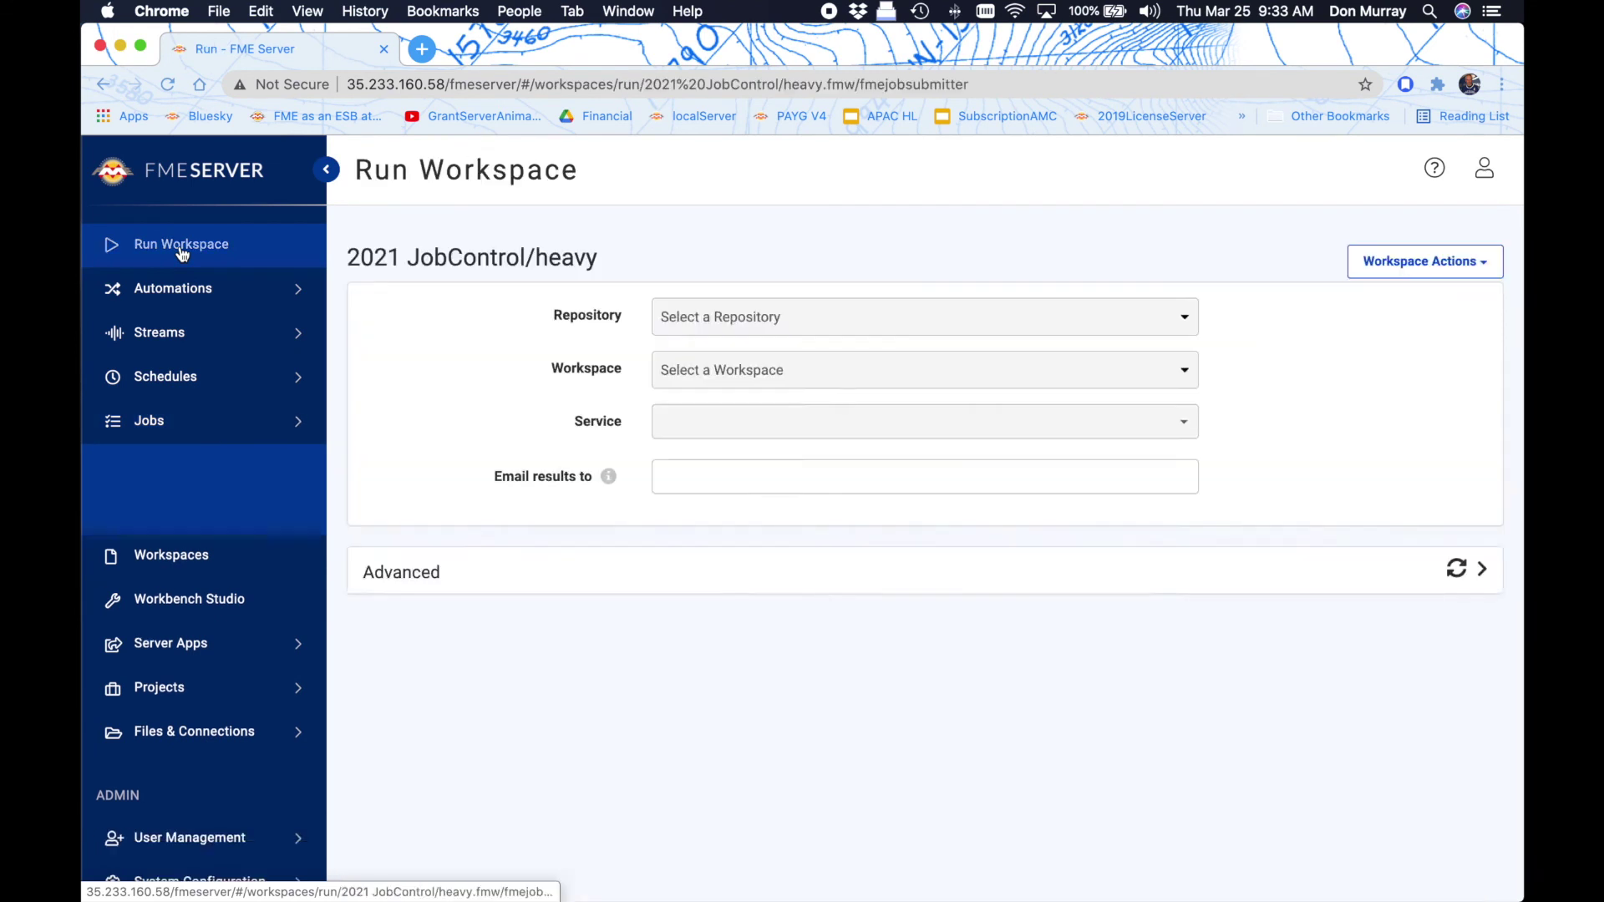
scroll(1214, 616, "down", 1)
scroll(1215, 617, "down", 3)
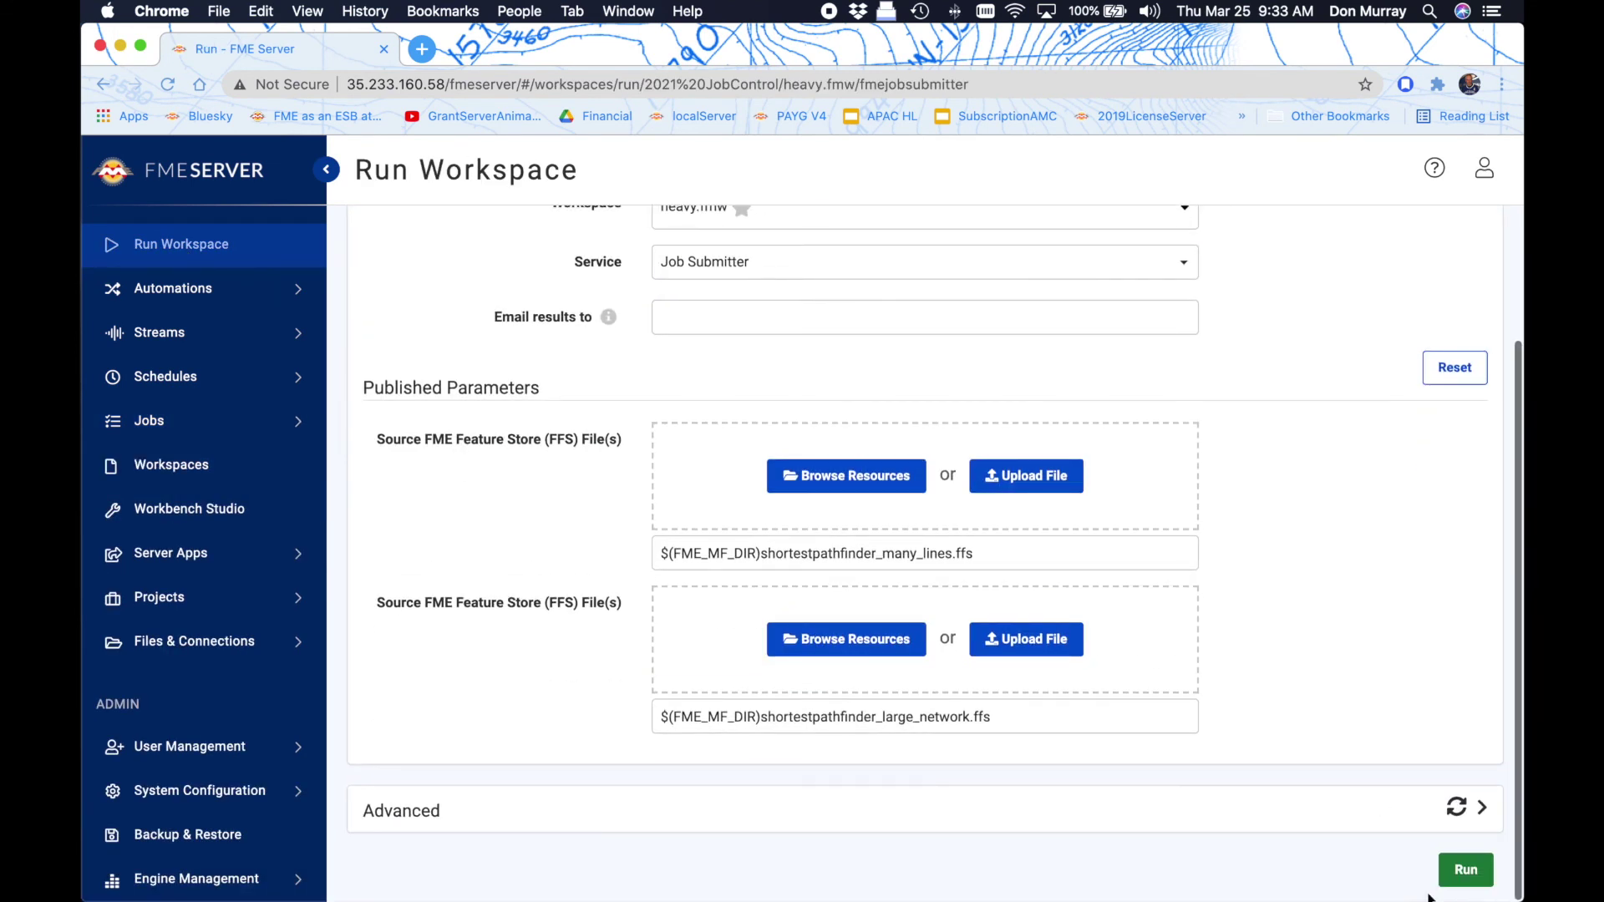
left_click(1463, 867)
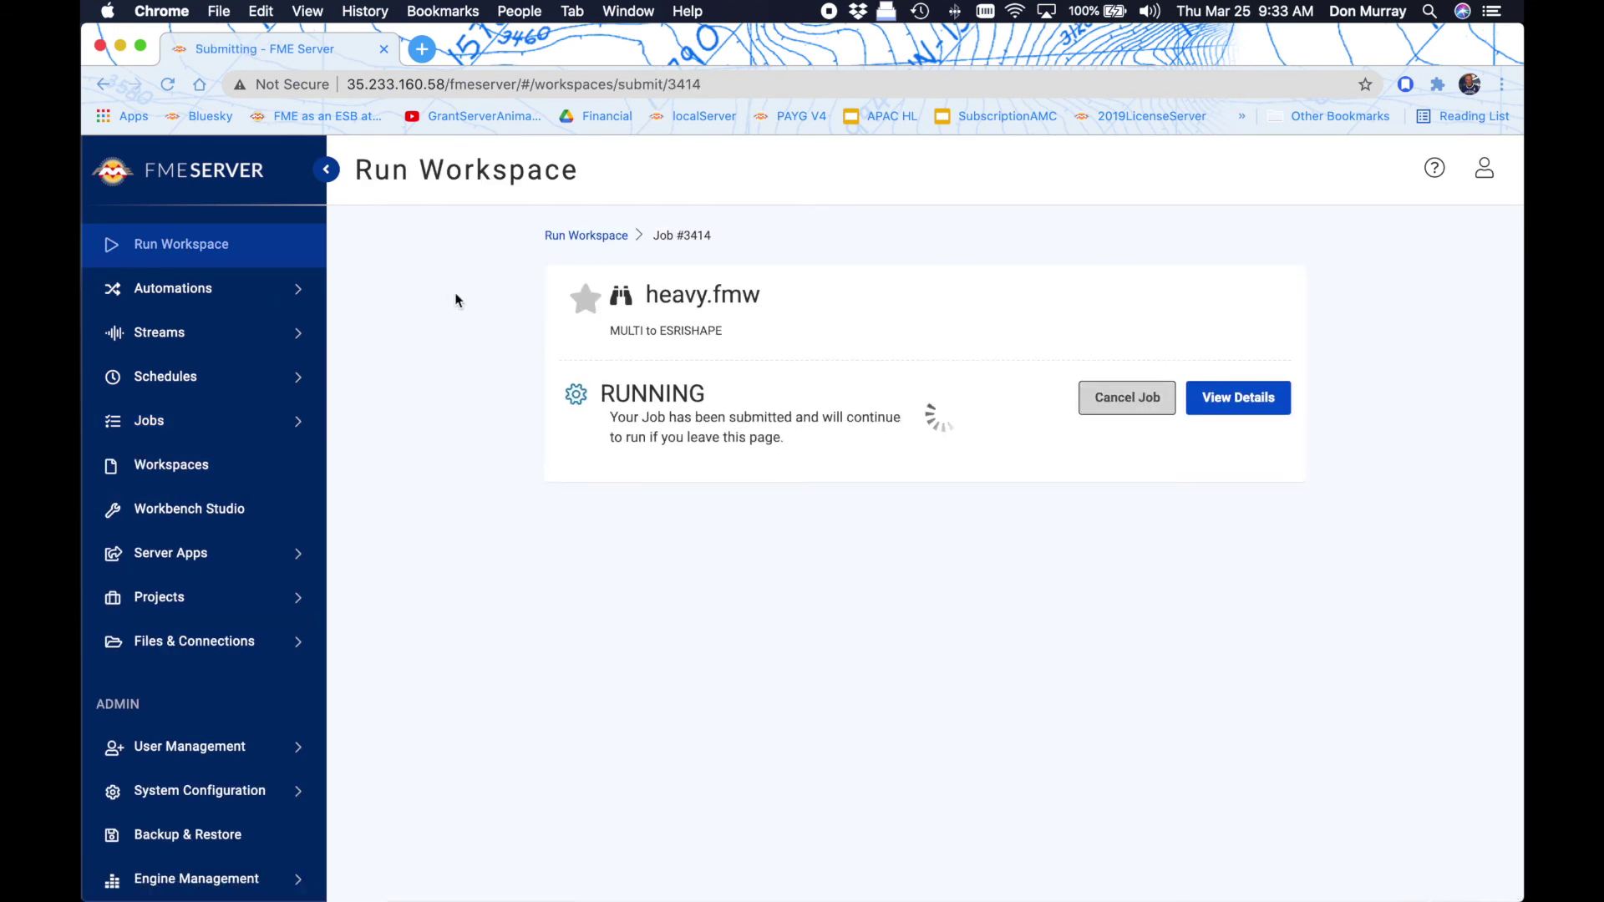
Step: Submit three more runs of heavy.fmw with the same parameters and check the list of running jobs
left_click(190, 246)
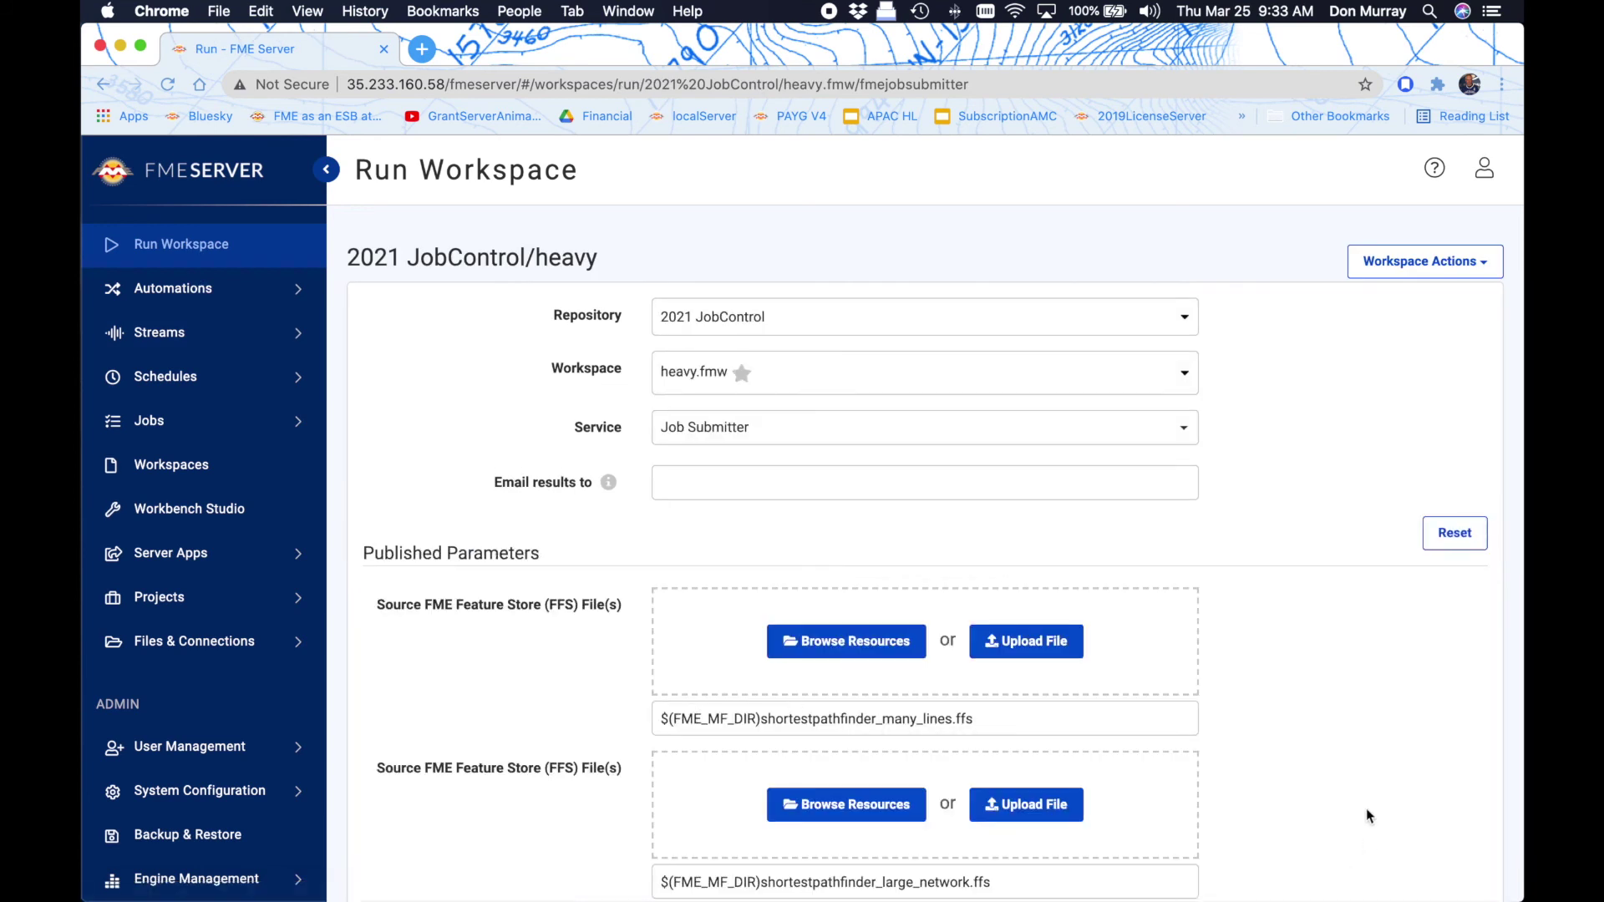
scroll(1367, 813, "down", 3)
left_click(1462, 867)
left_click(189, 255)
scroll(1379, 793, "down", 3)
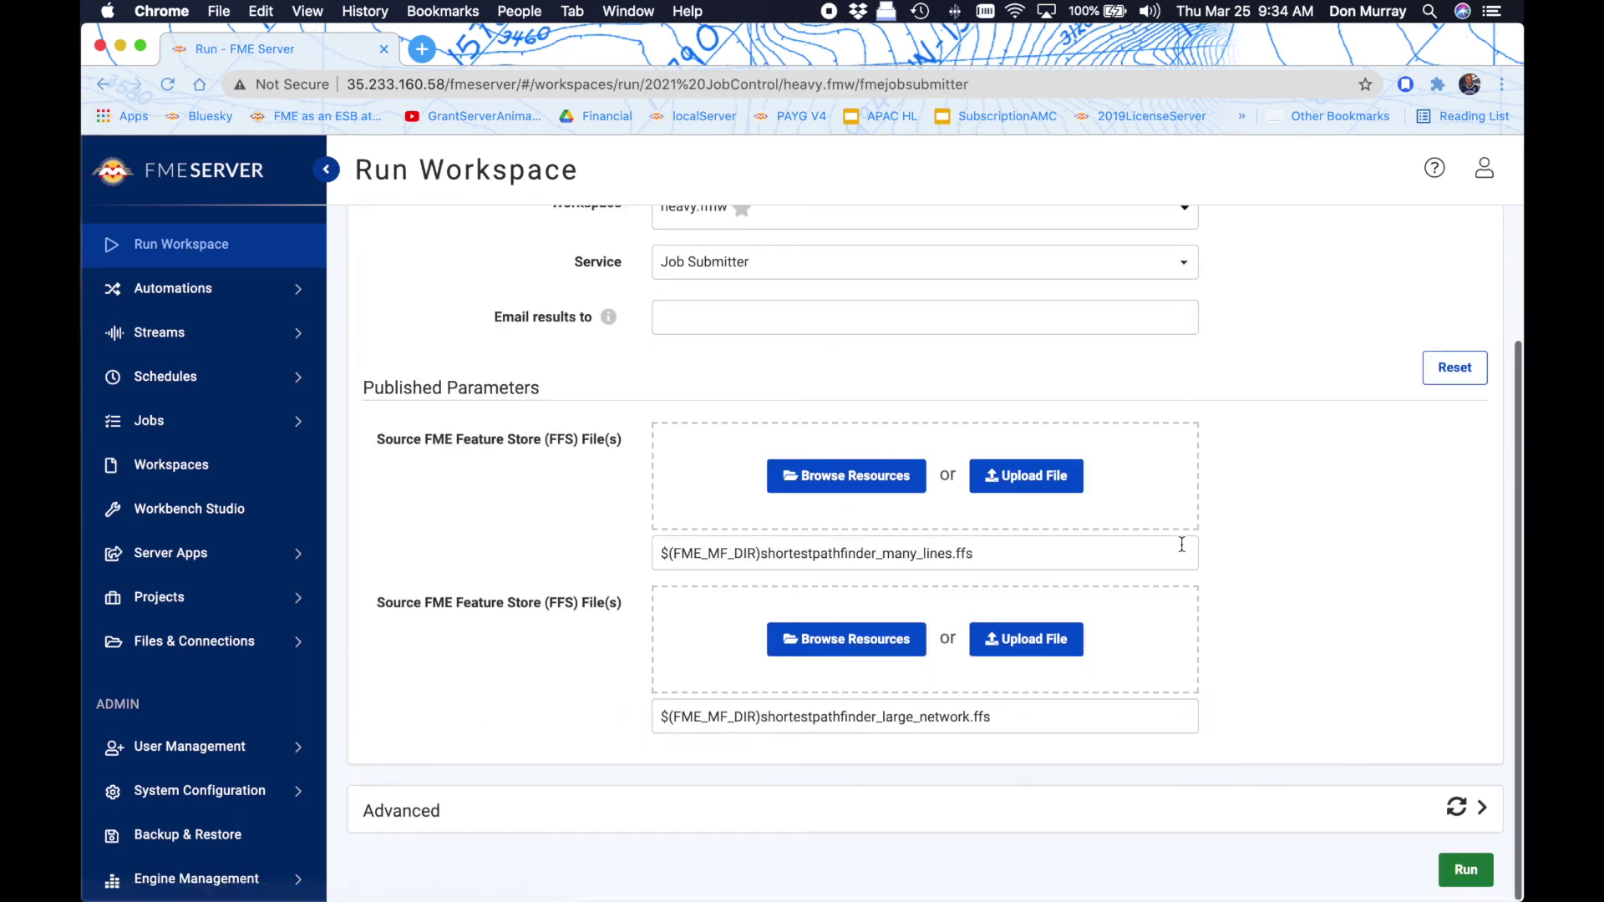
left_click(1464, 870)
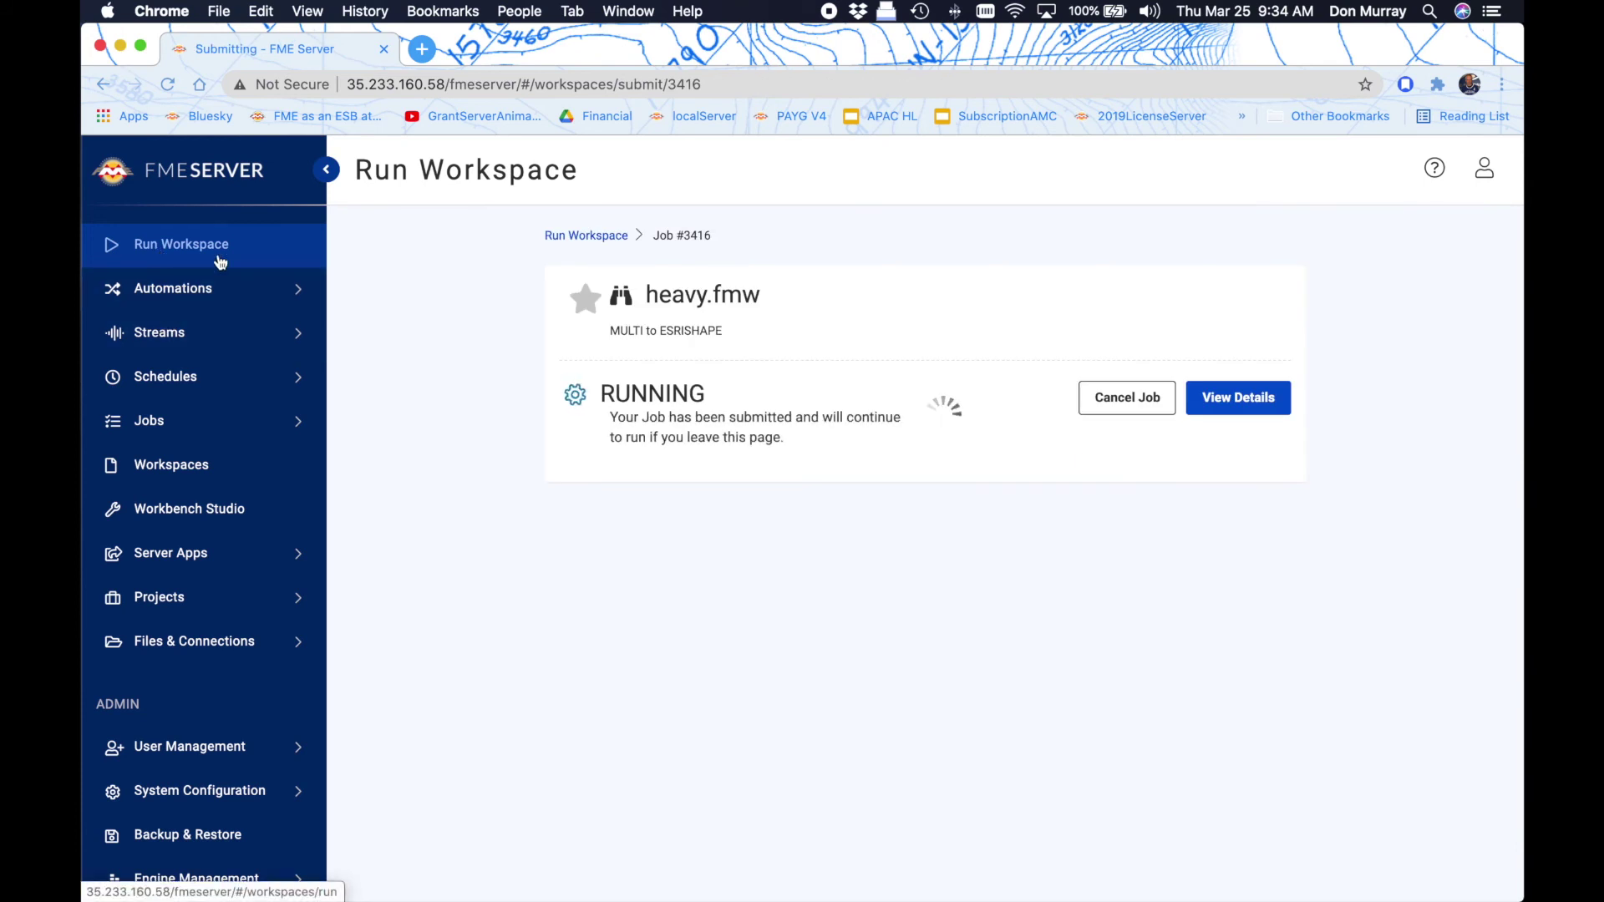
left_click(189, 253)
scroll(1462, 752, "down", 3)
left_click(1474, 871)
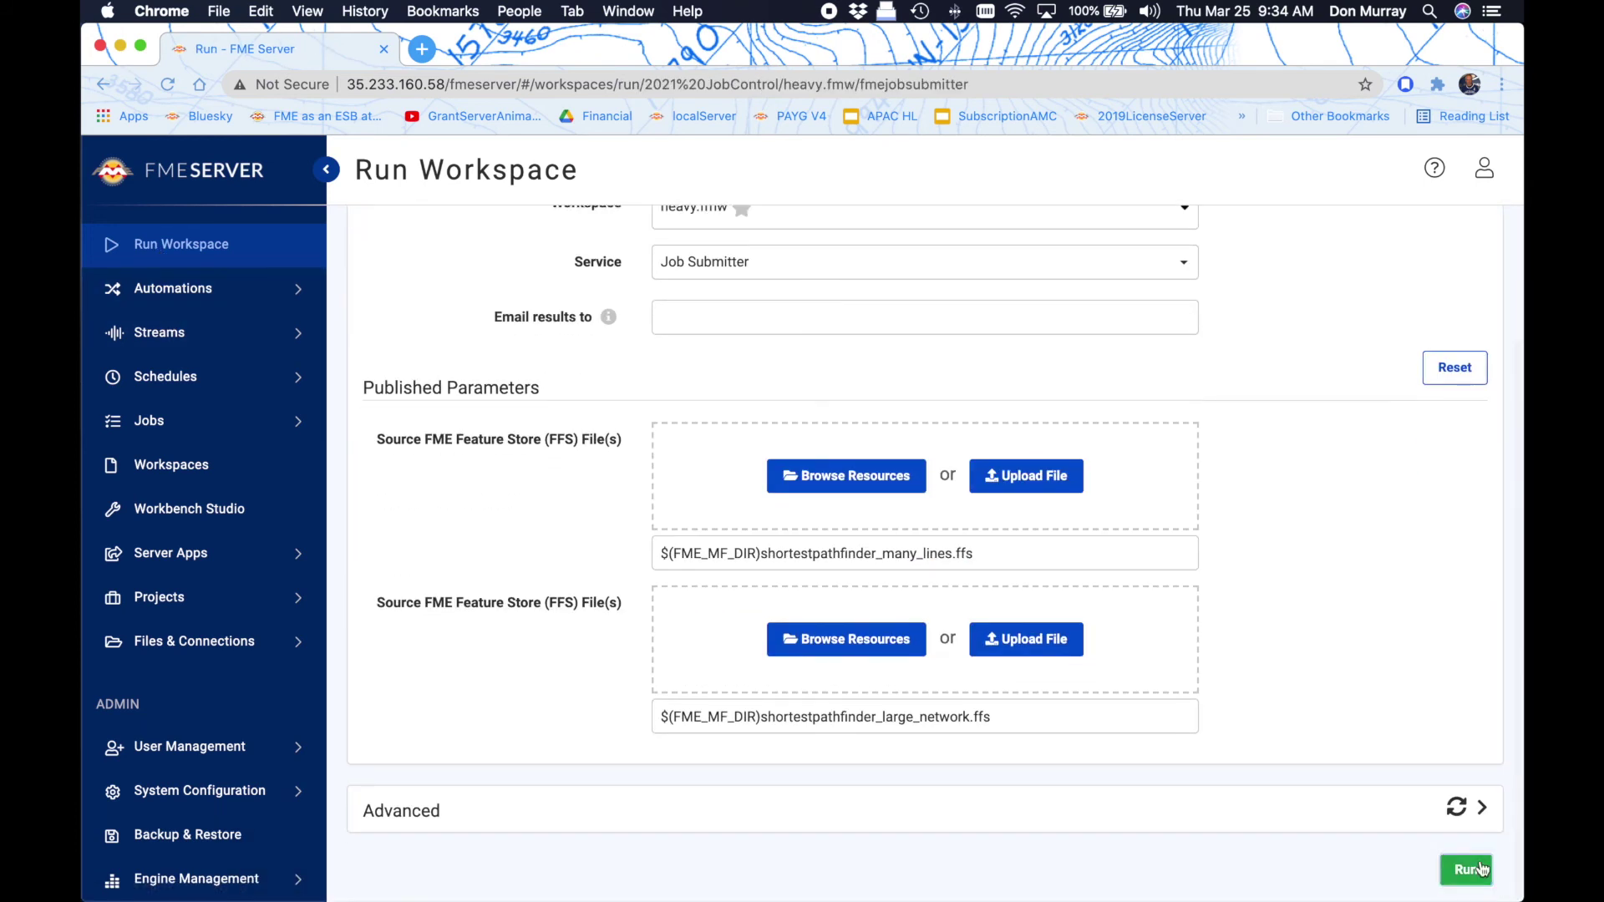
left_click(147, 422)
left_click(170, 535)
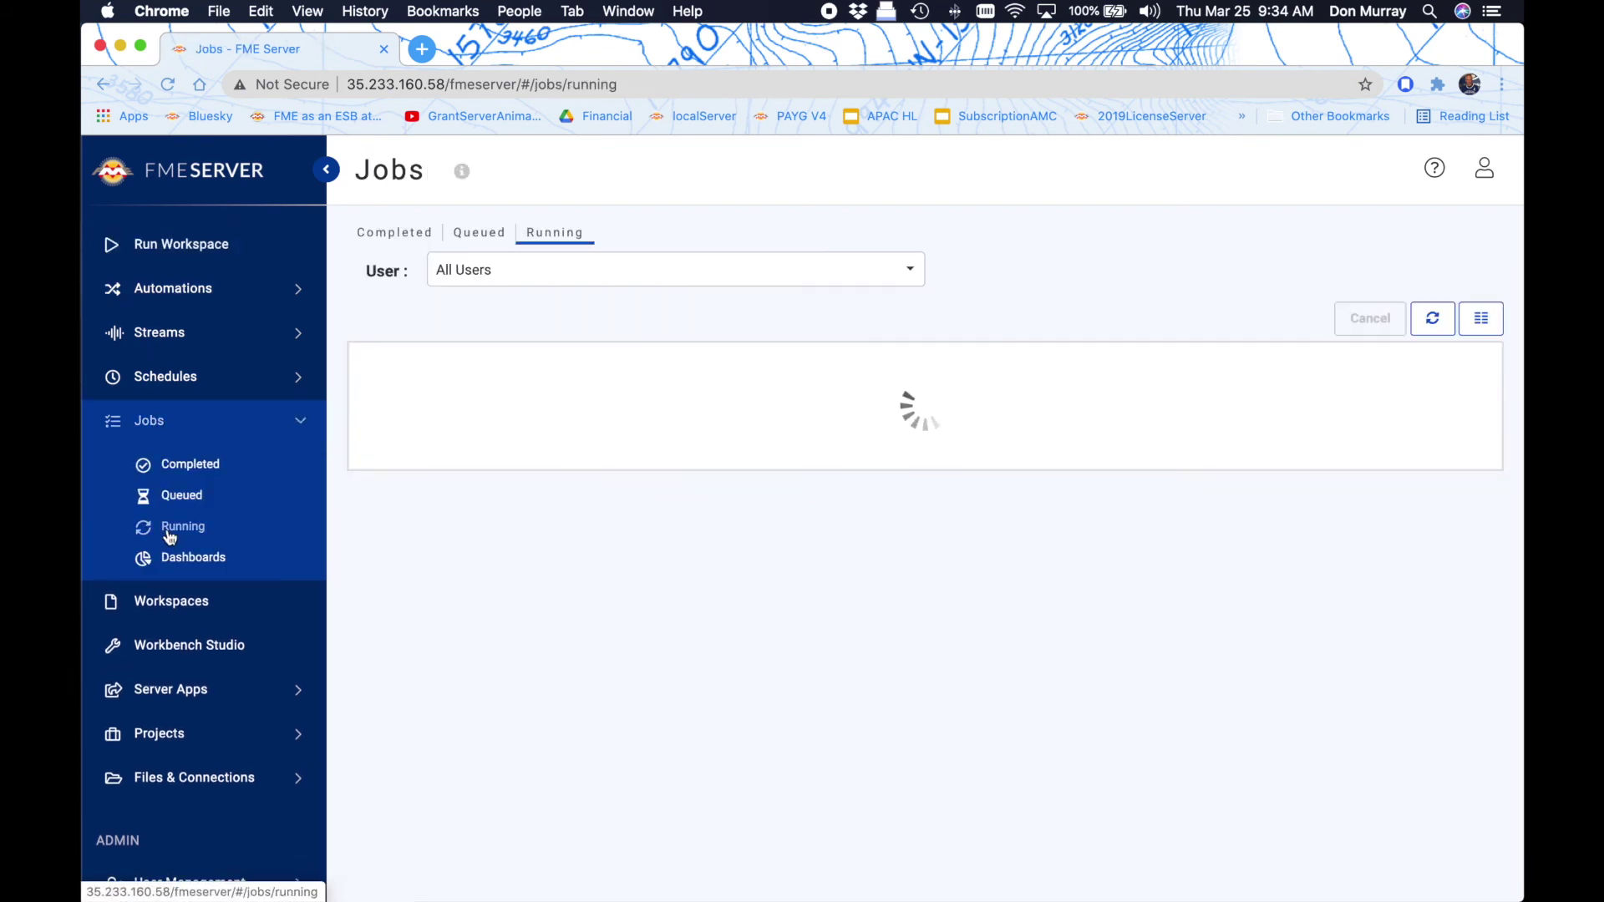
Step: Run fast.fmw from the 2021 JobControl repository with its default parameters and check the list of queued jobs
left_click(194, 263)
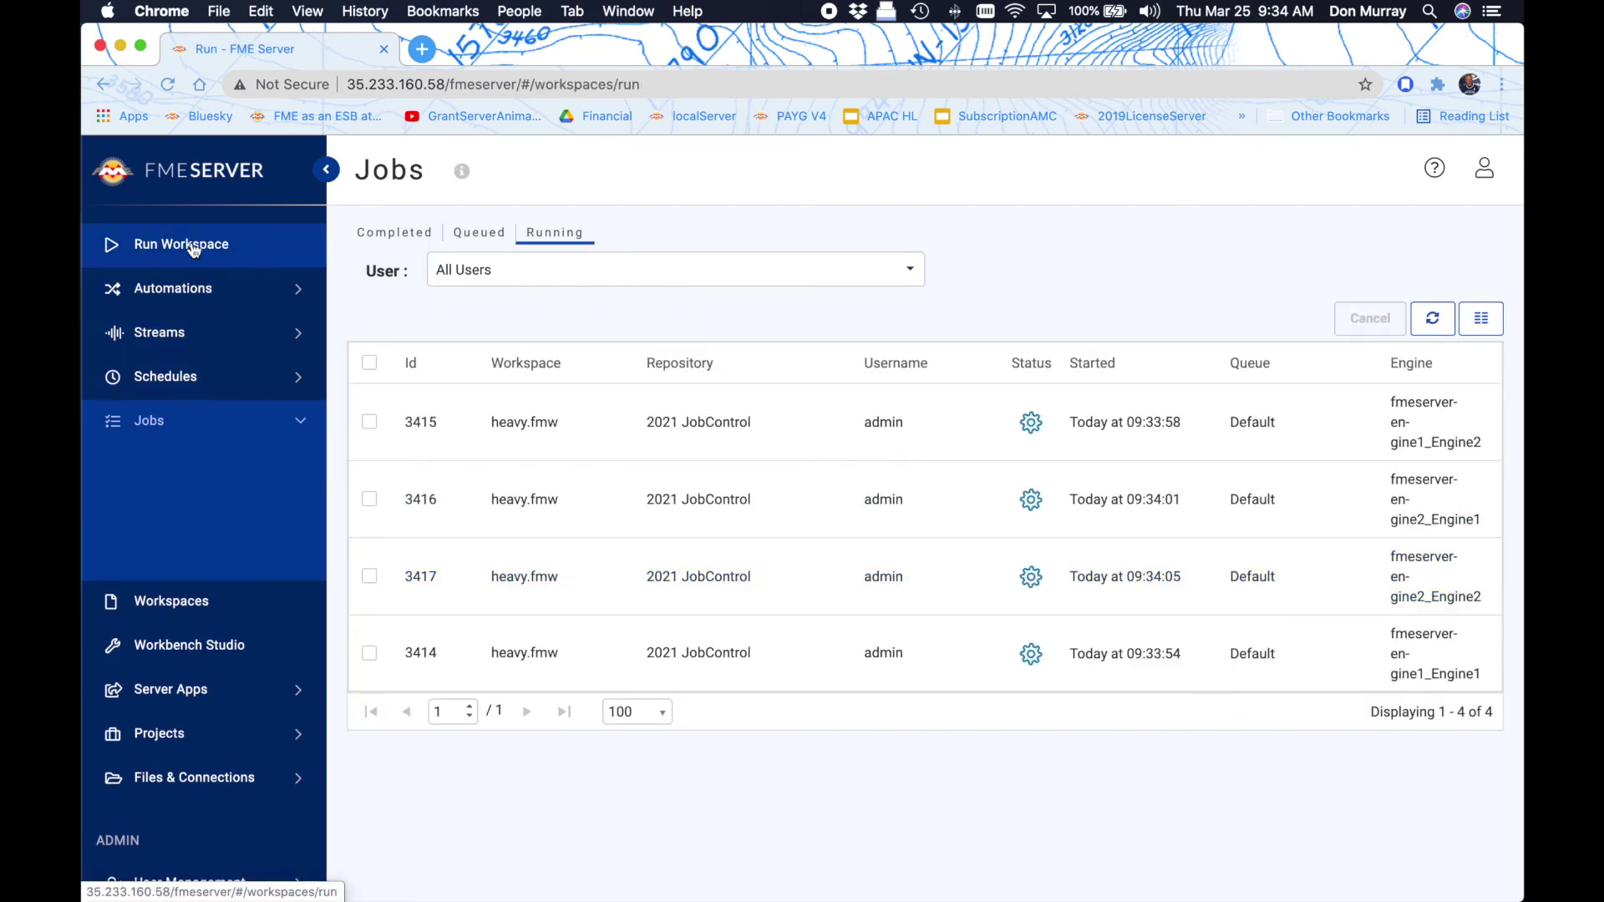
left_click(814, 381)
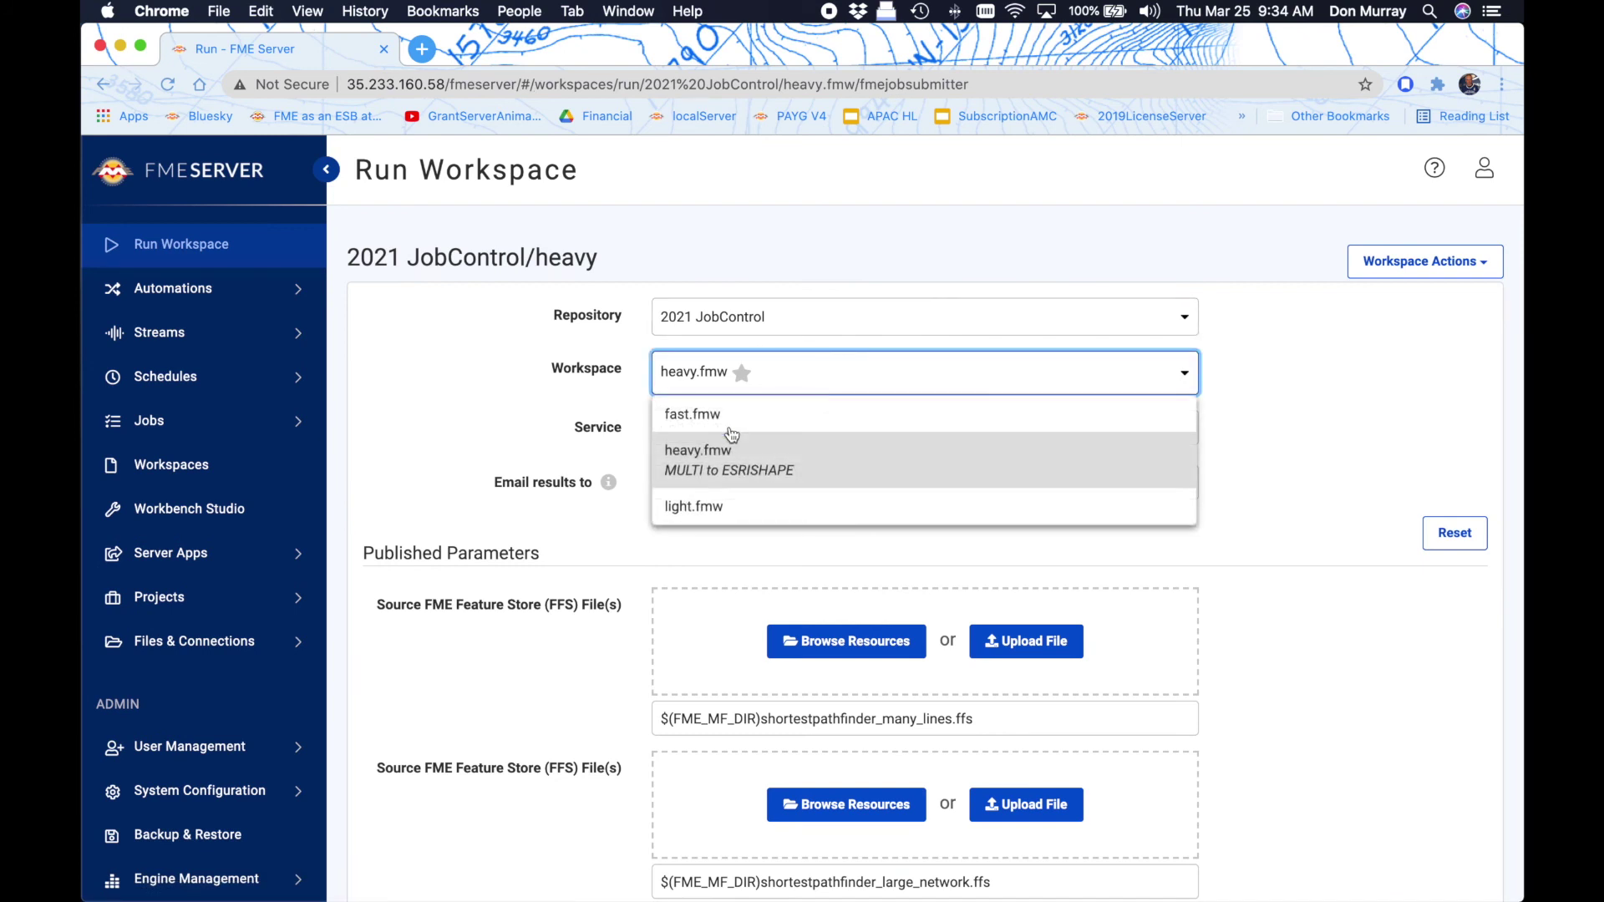
left_click(730, 425)
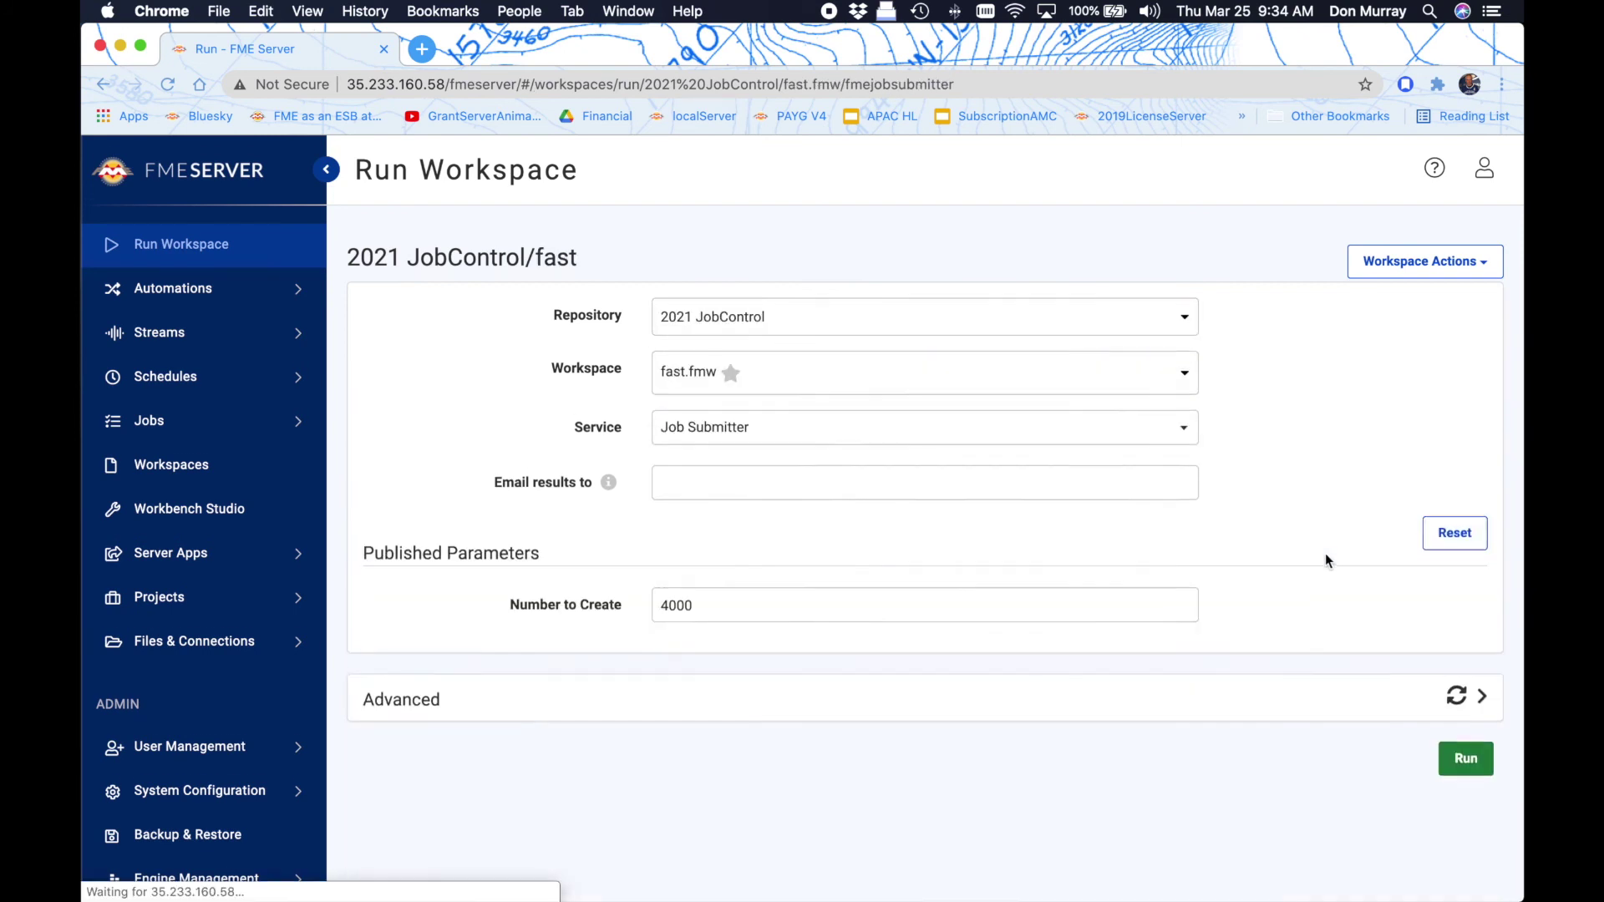
left_click(1464, 756)
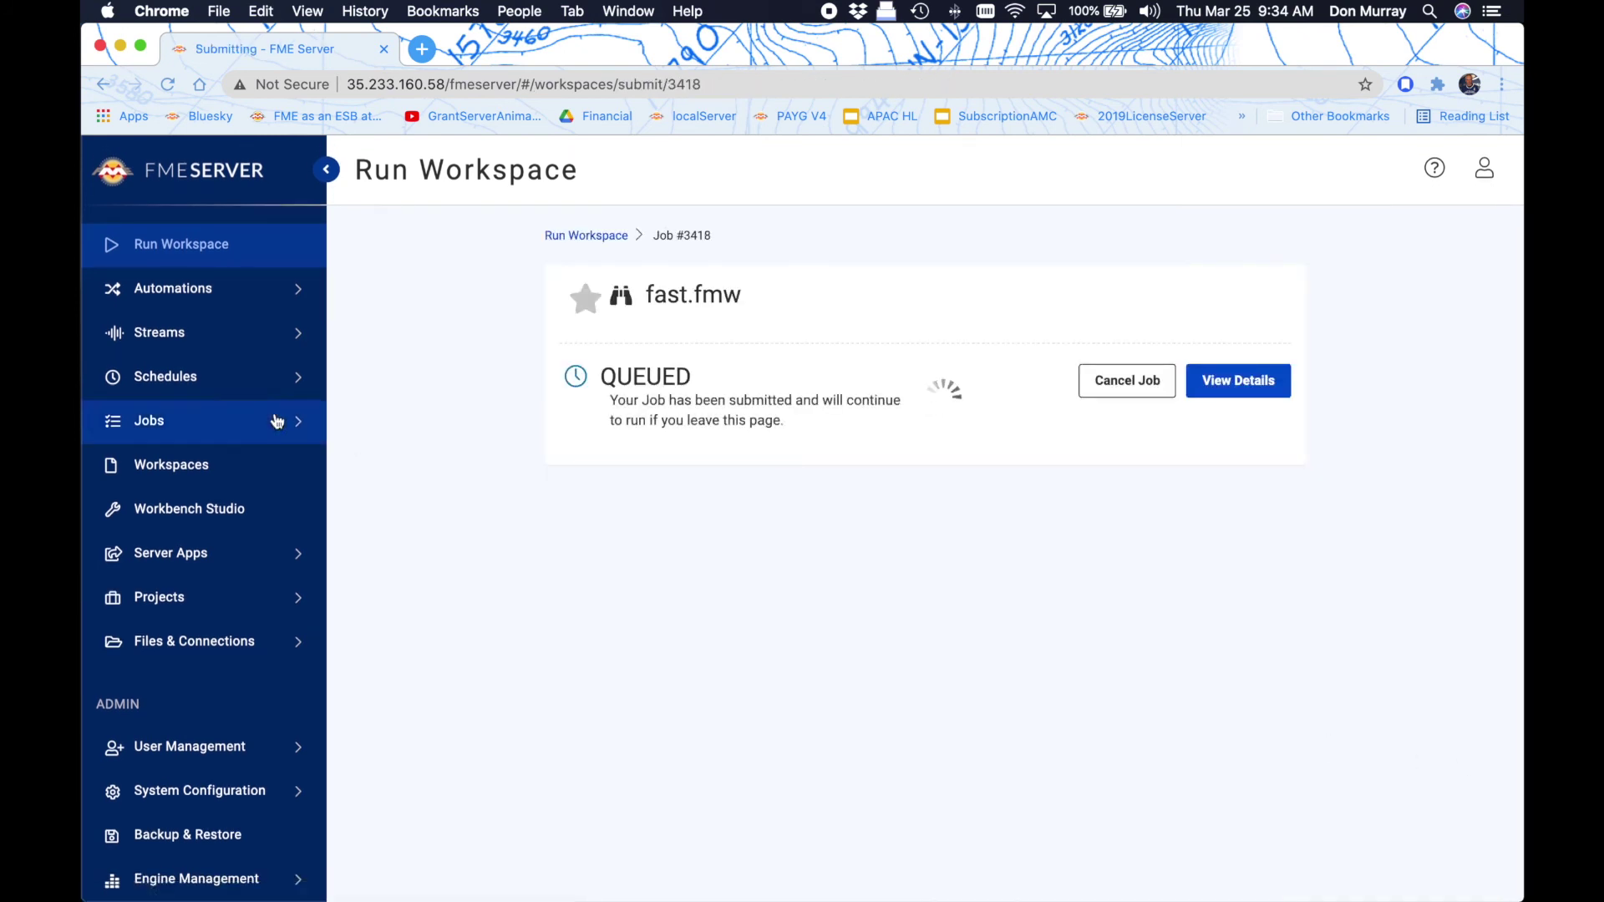
left_click(168, 422)
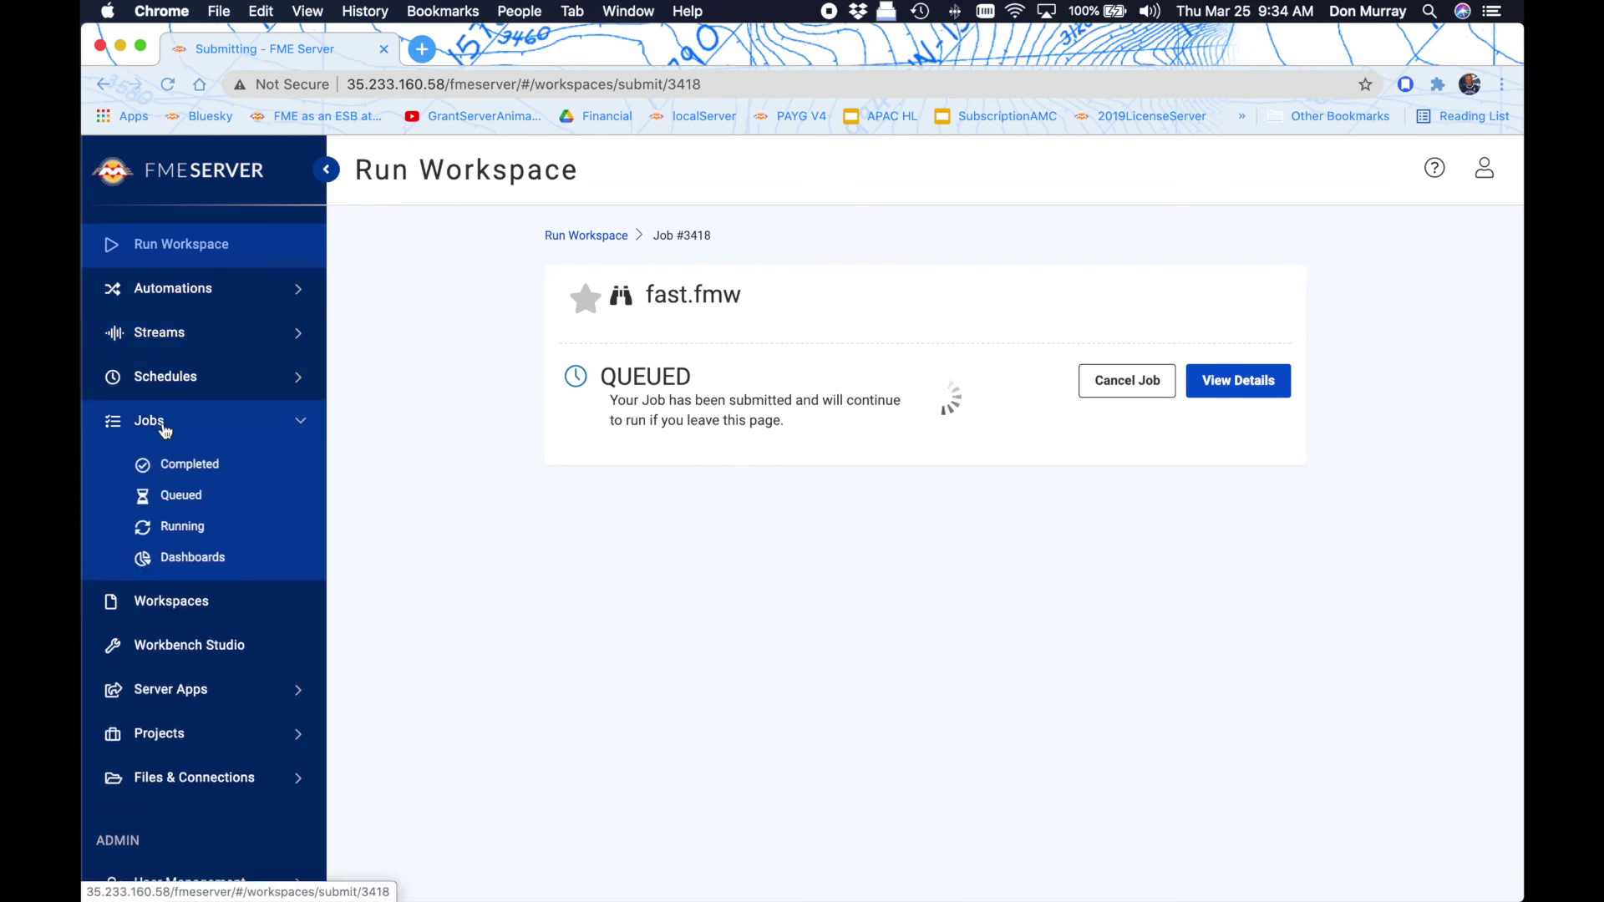
left_click(181, 496)
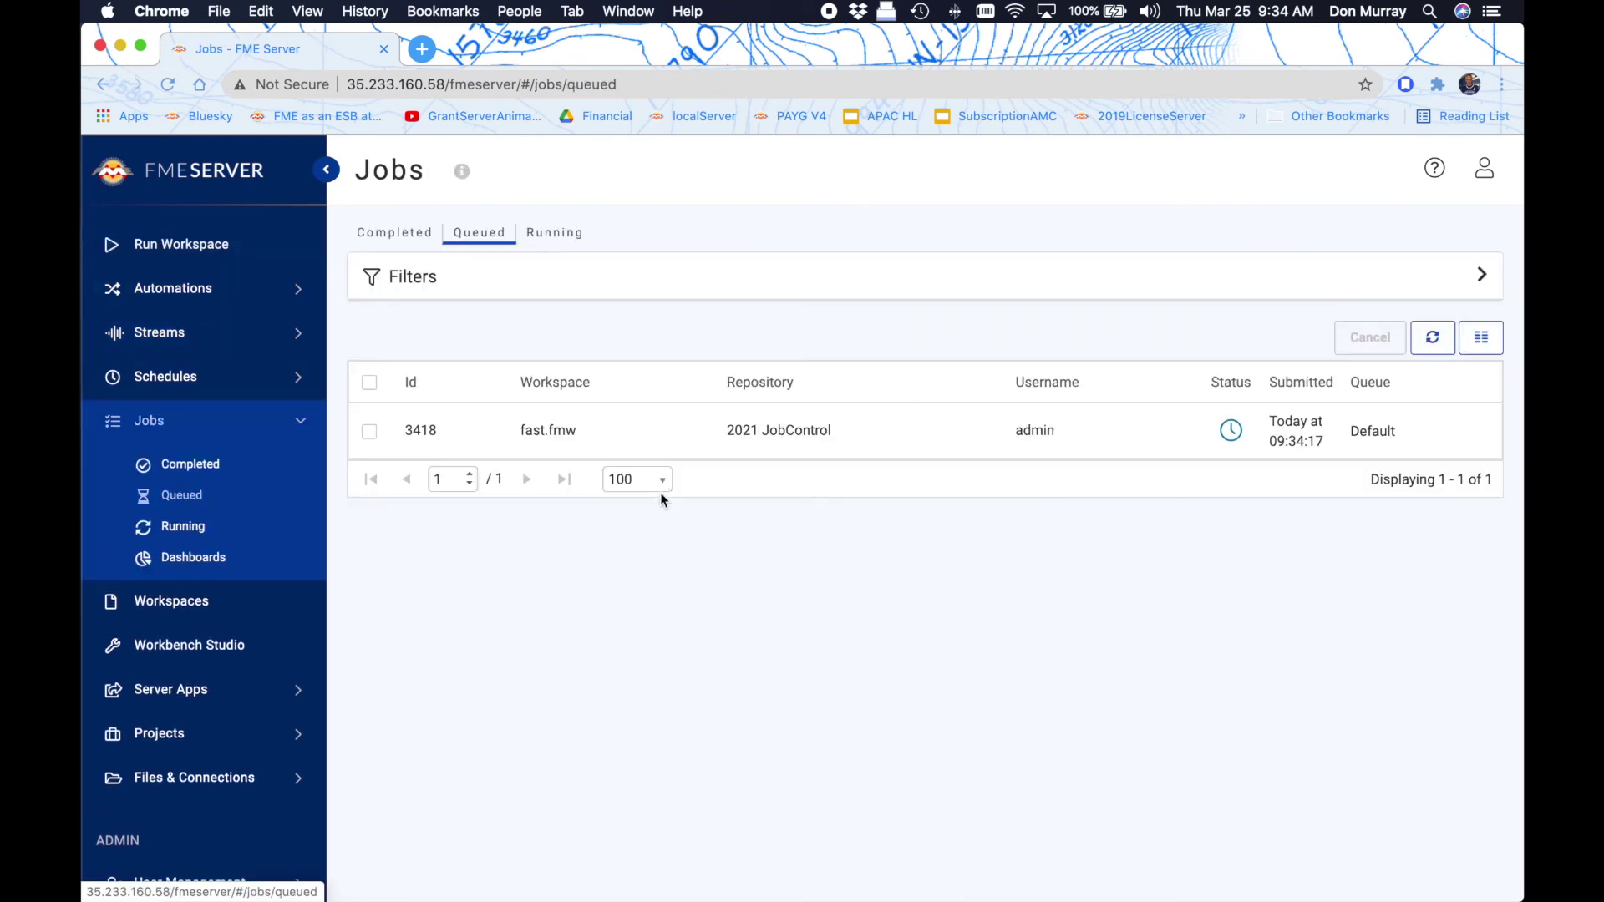
Step: Cancel every running heavy.fmw job
left_click(184, 527)
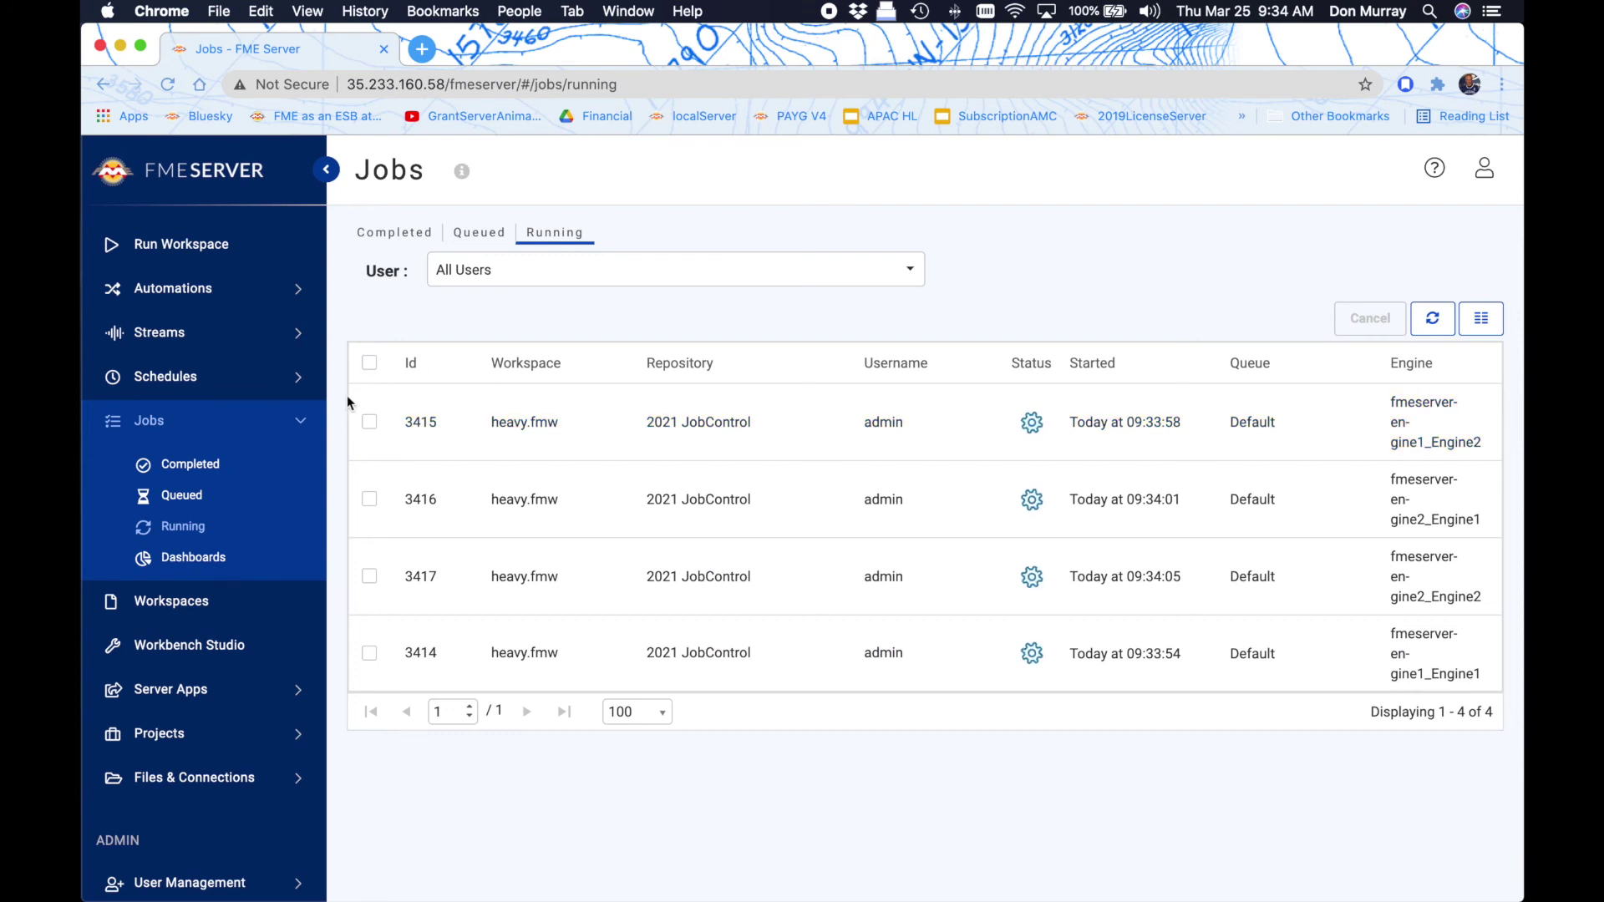
left_click(369, 363)
left_click(1369, 318)
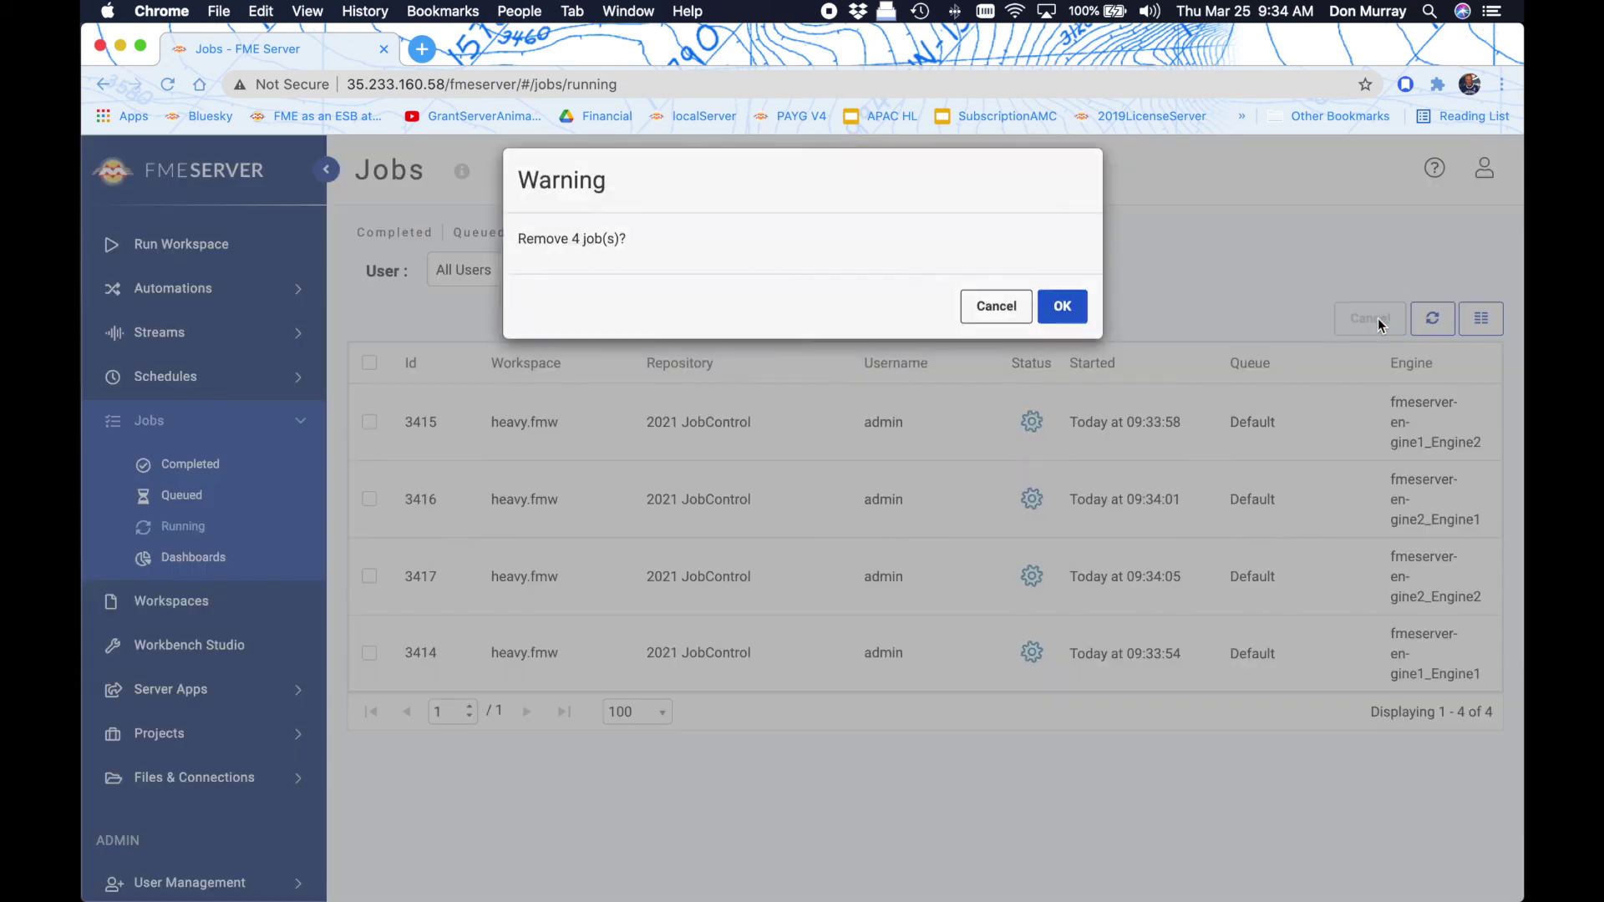
left_click(1067, 326)
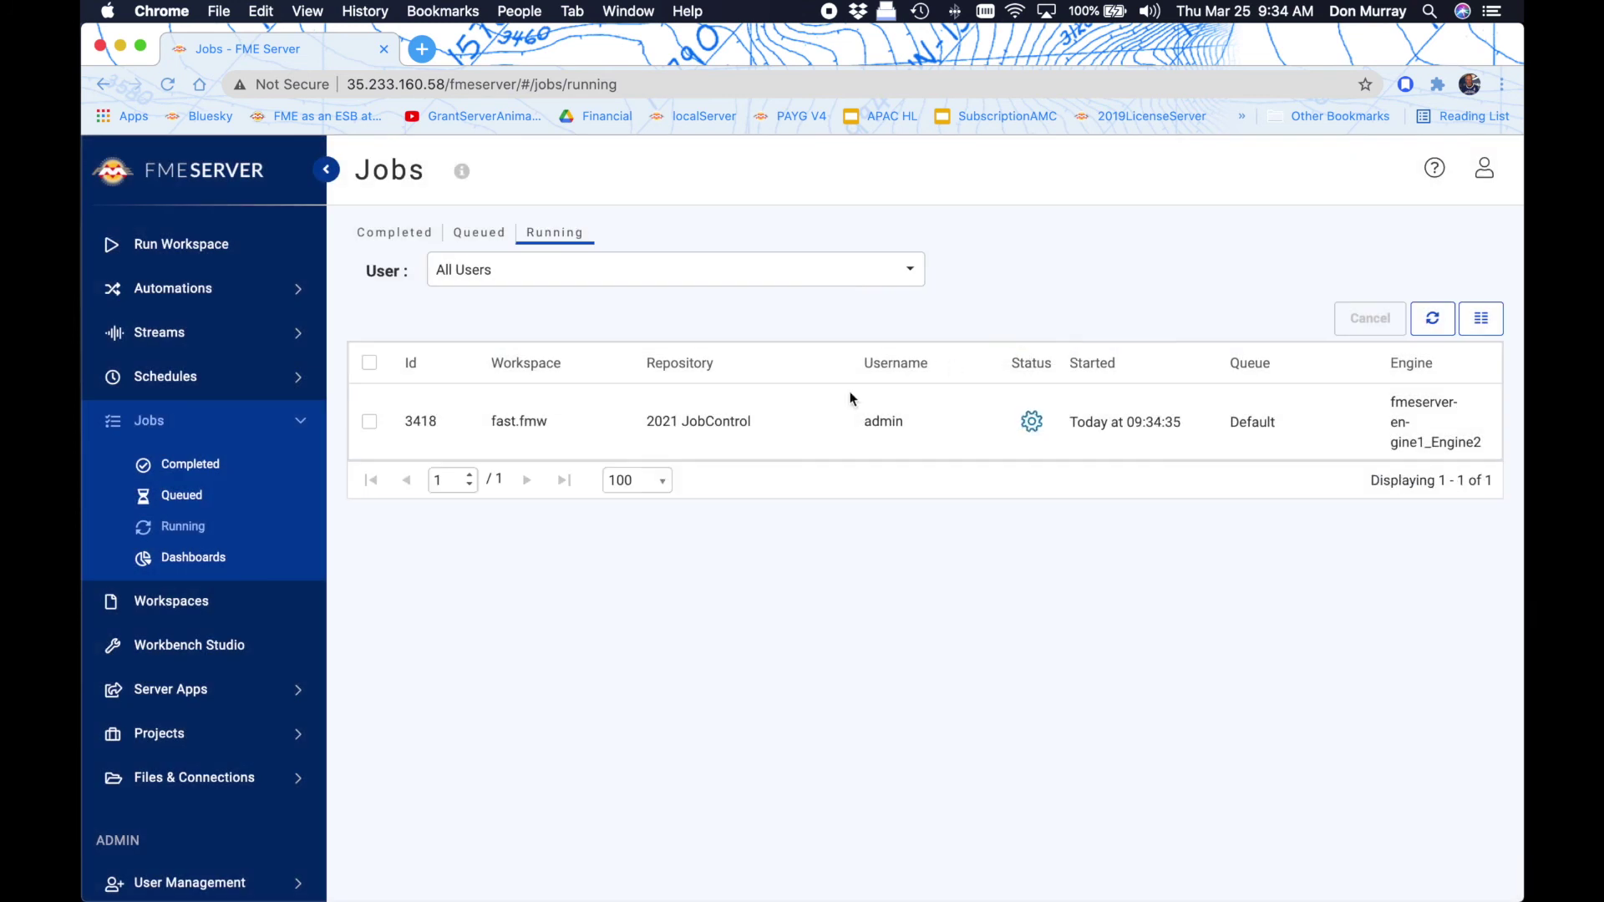
Step: Cancel the fast.fmw job that is still running
key("super+equal")
left_click(134, 481)
left_click(1305, 365)
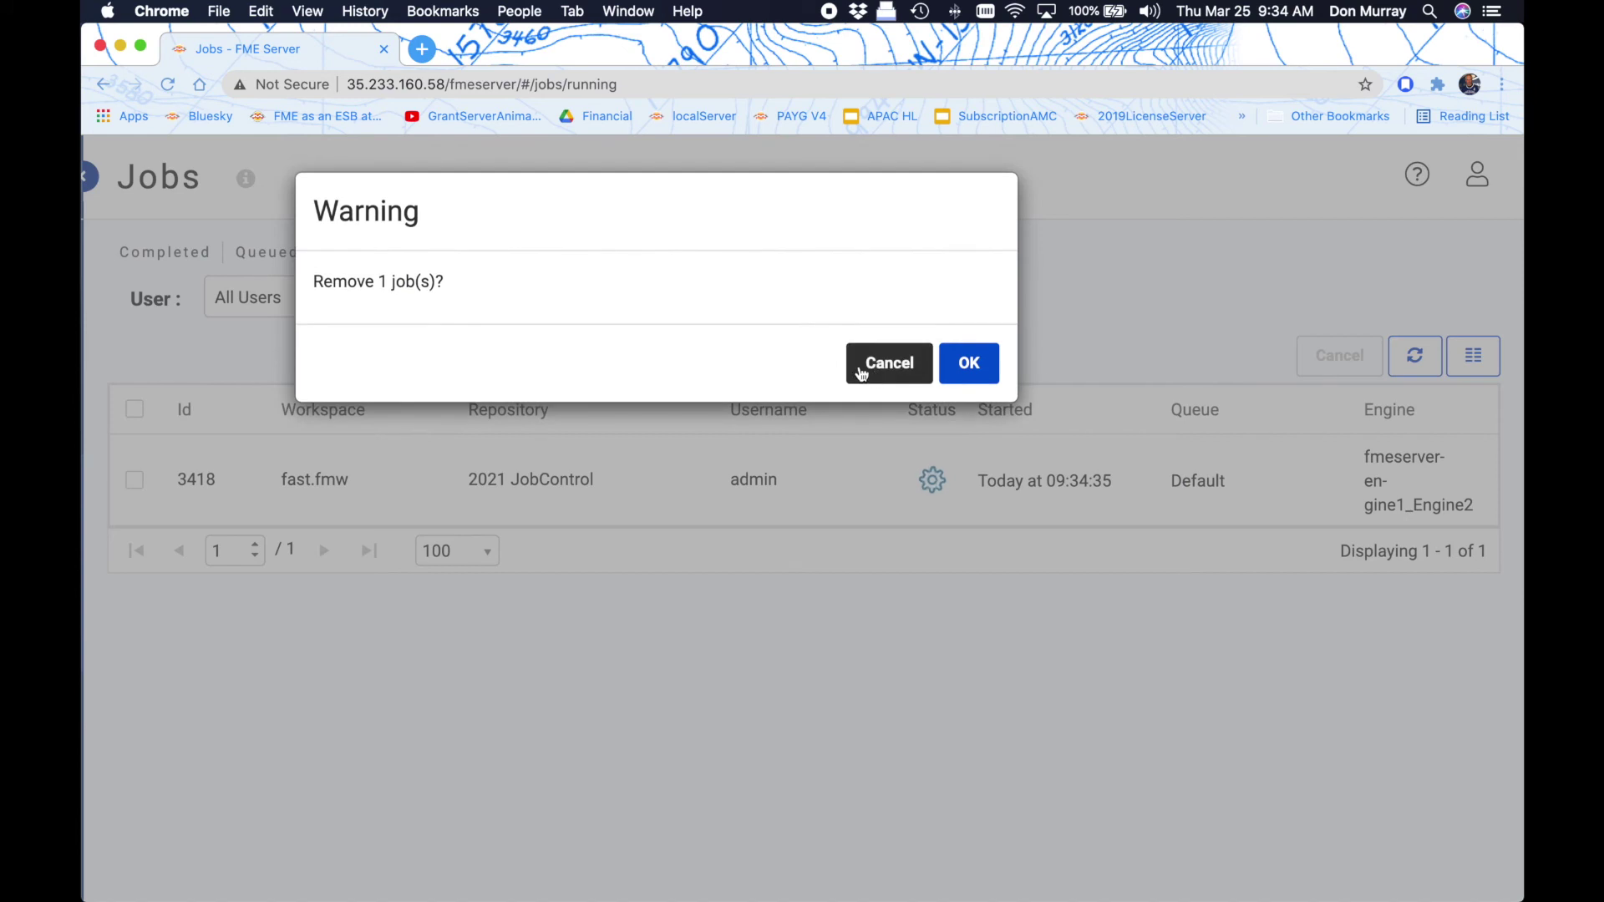
left_click(972, 368)
key("super+0")
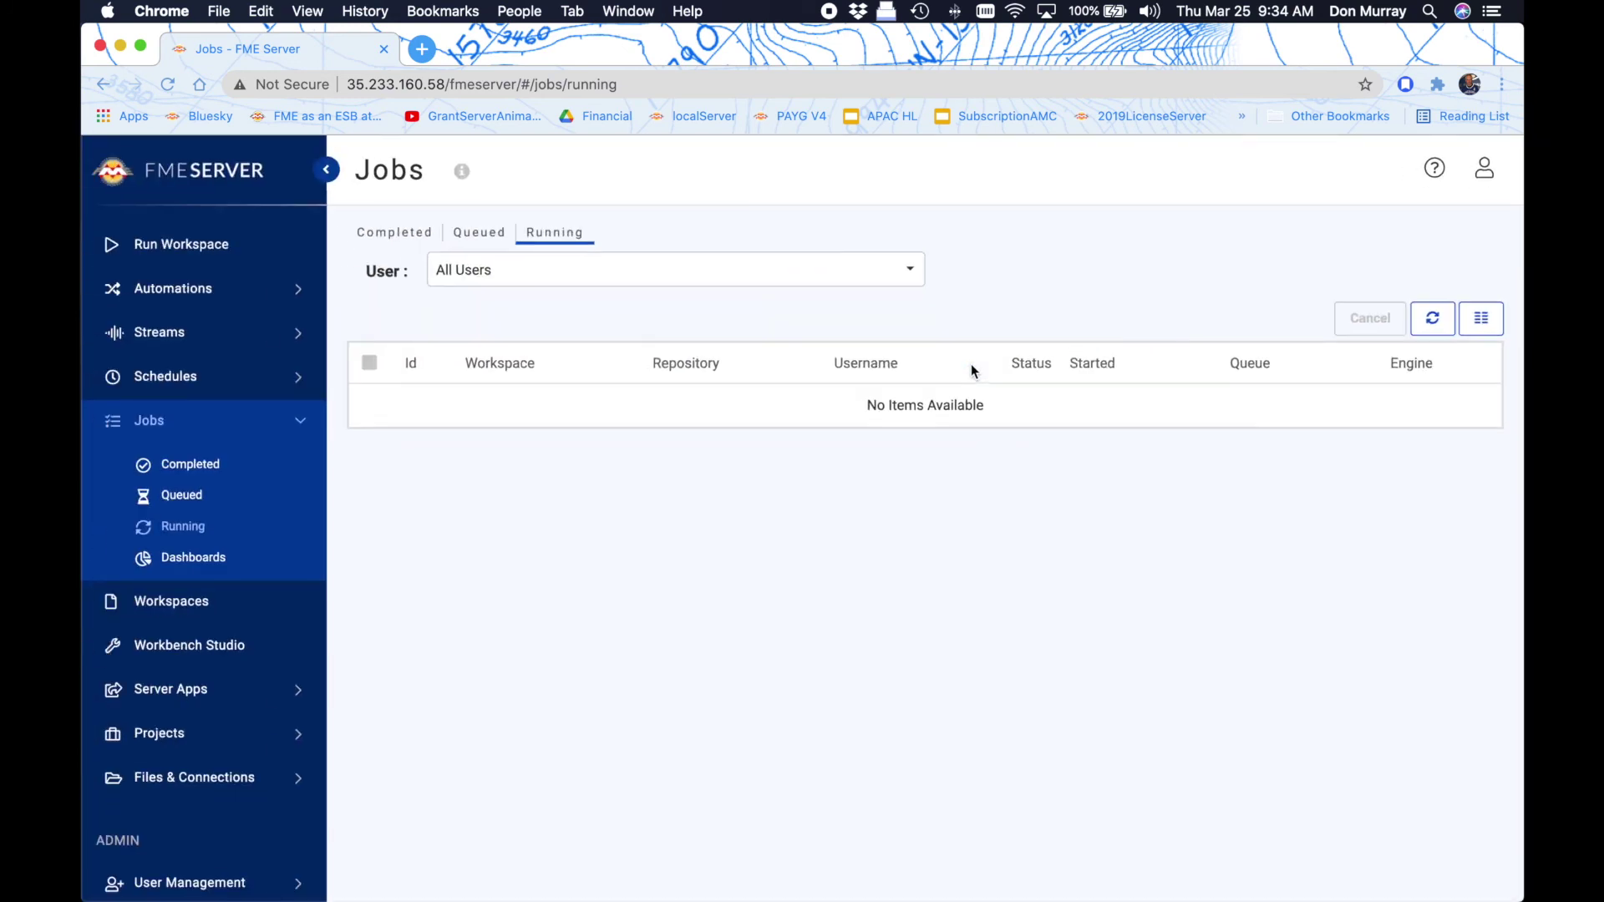
Step: Create a new engine queue named "heavy" with the default priority
scroll(276, 501, "down", 5)
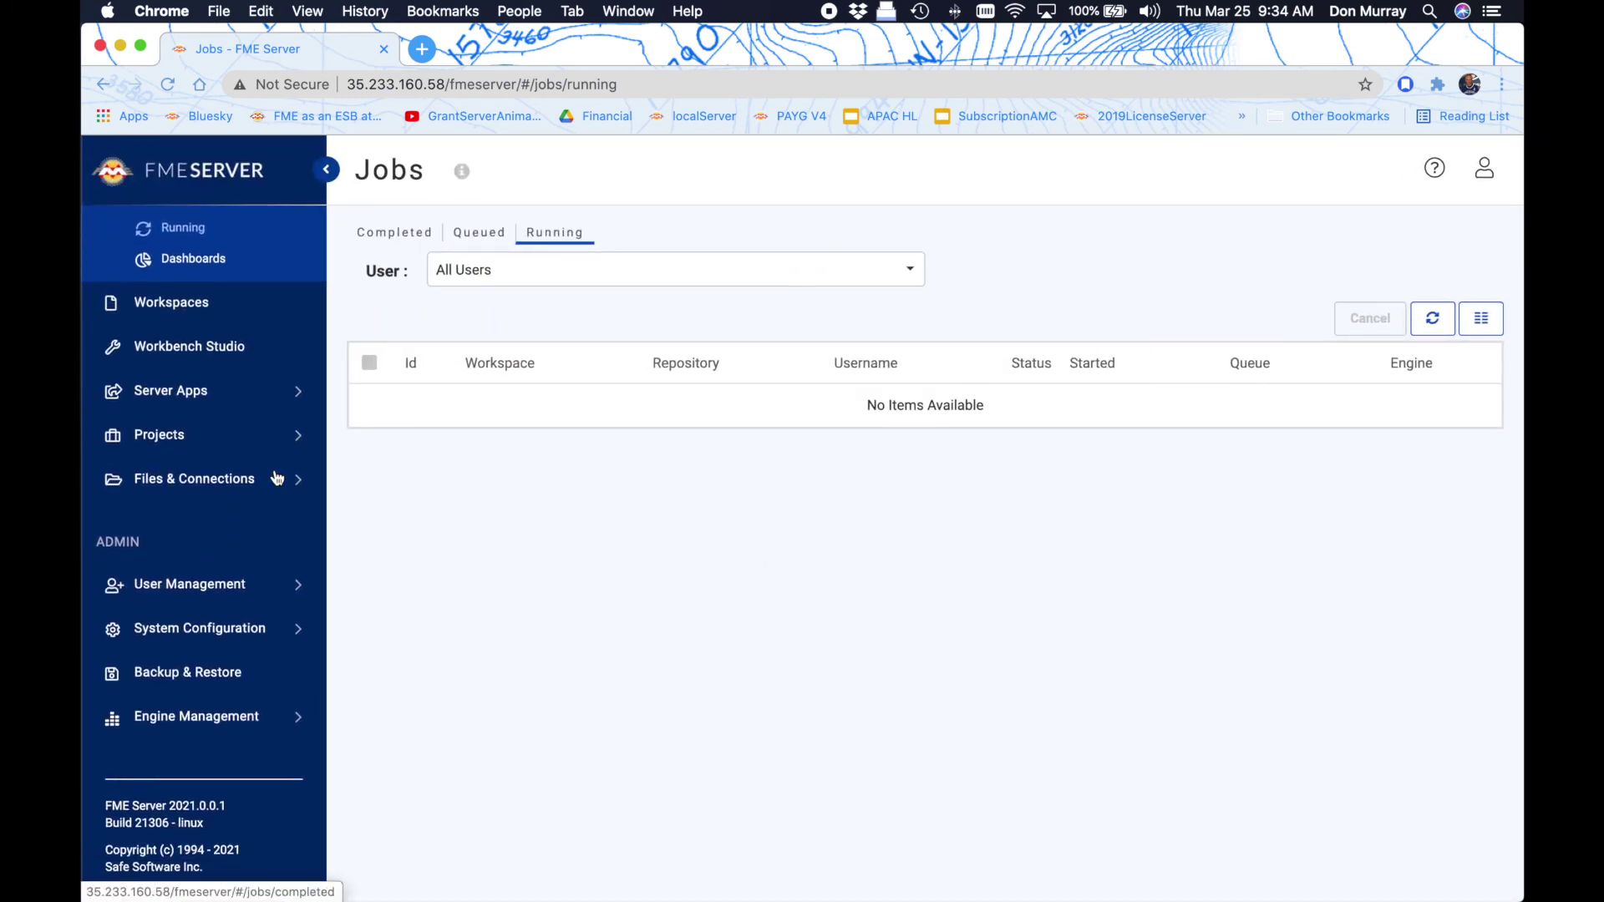
left_click(208, 731)
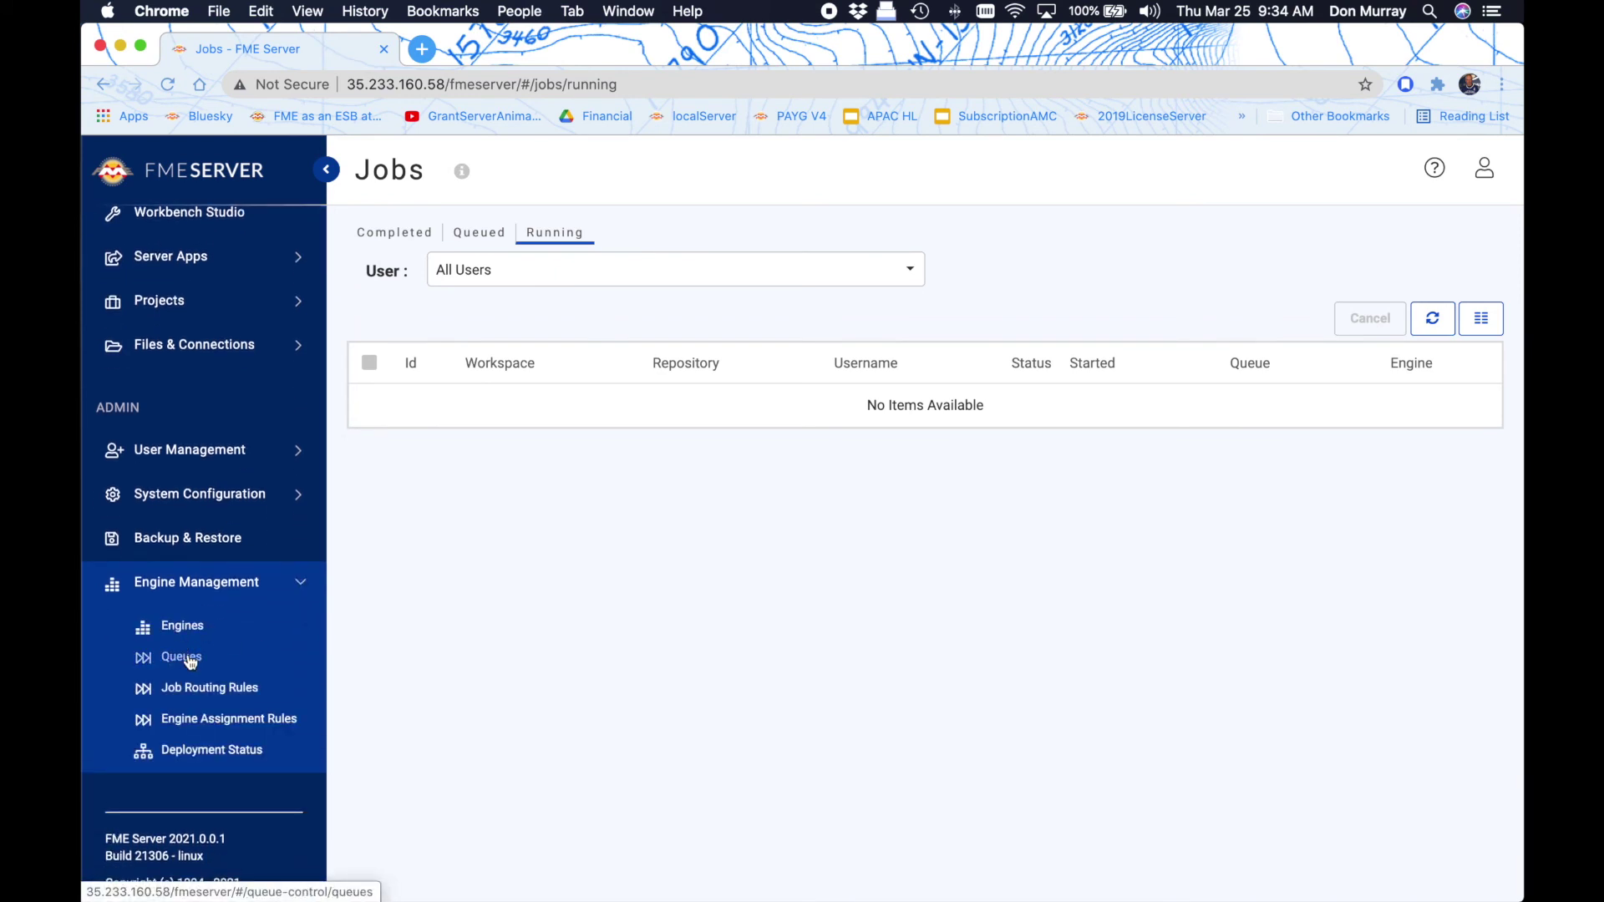
left_click(179, 656)
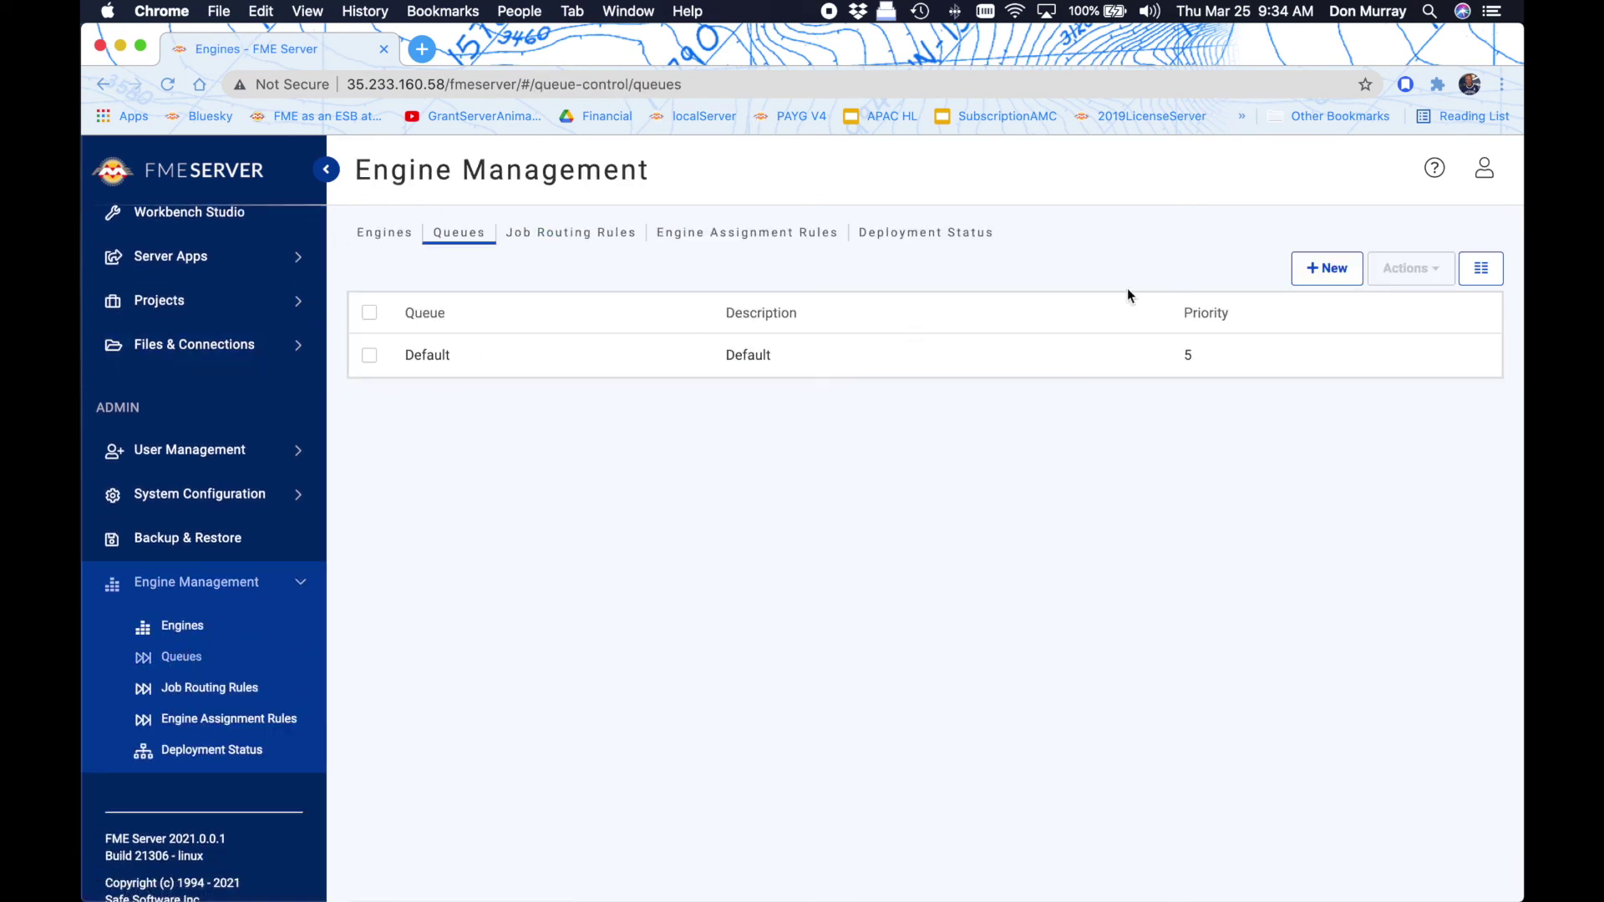
left_click(1346, 268)
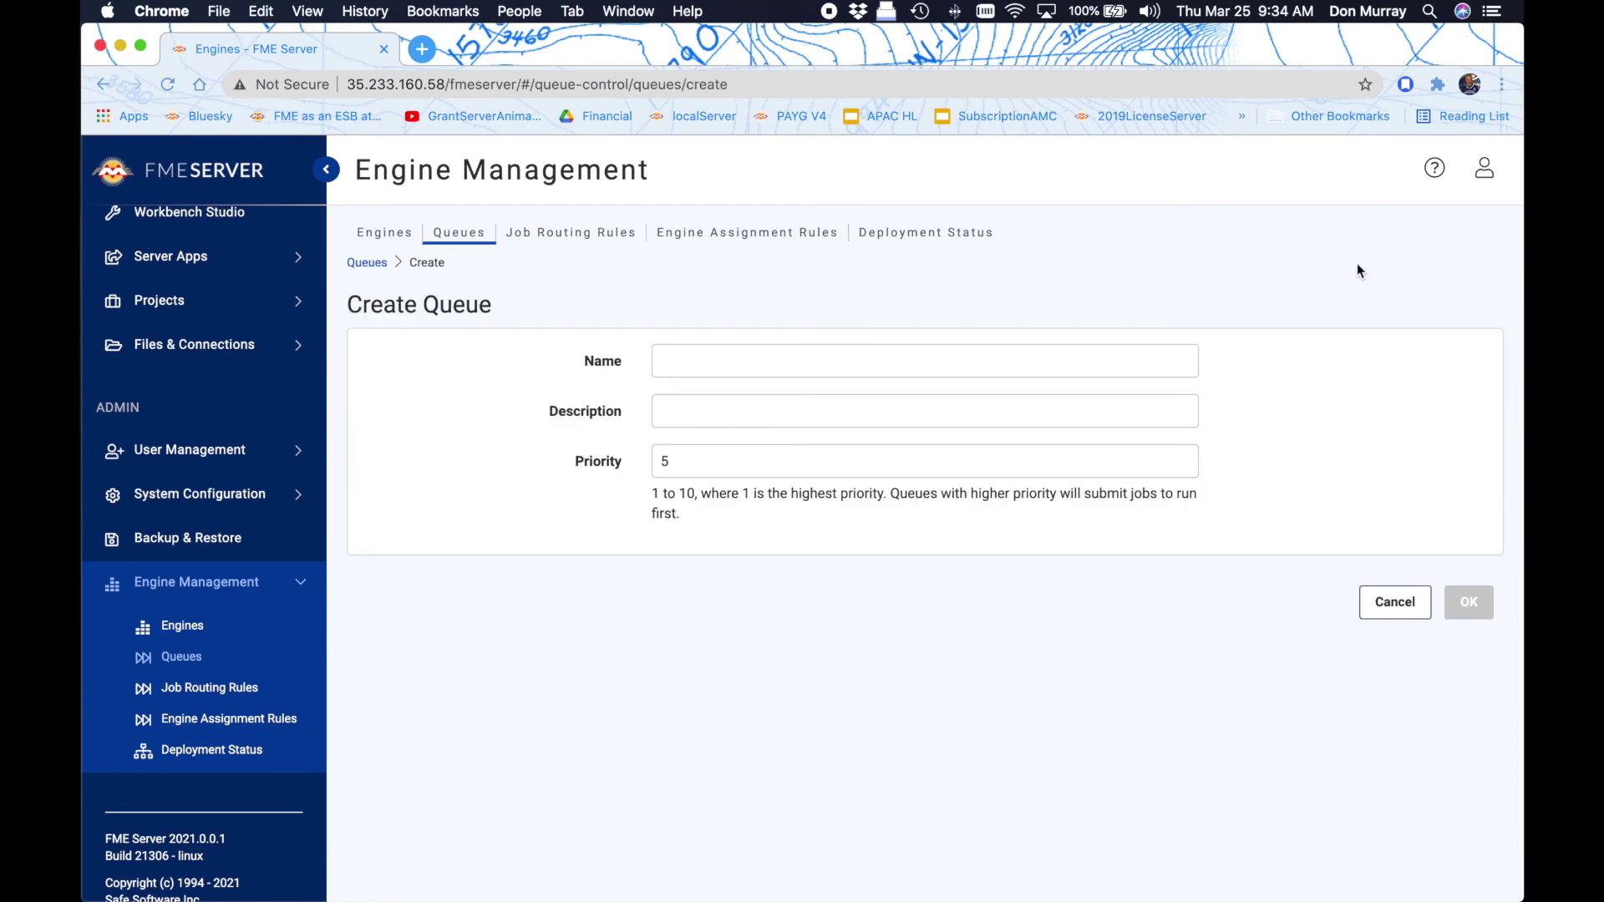
left_click(782, 362)
type("heavy")
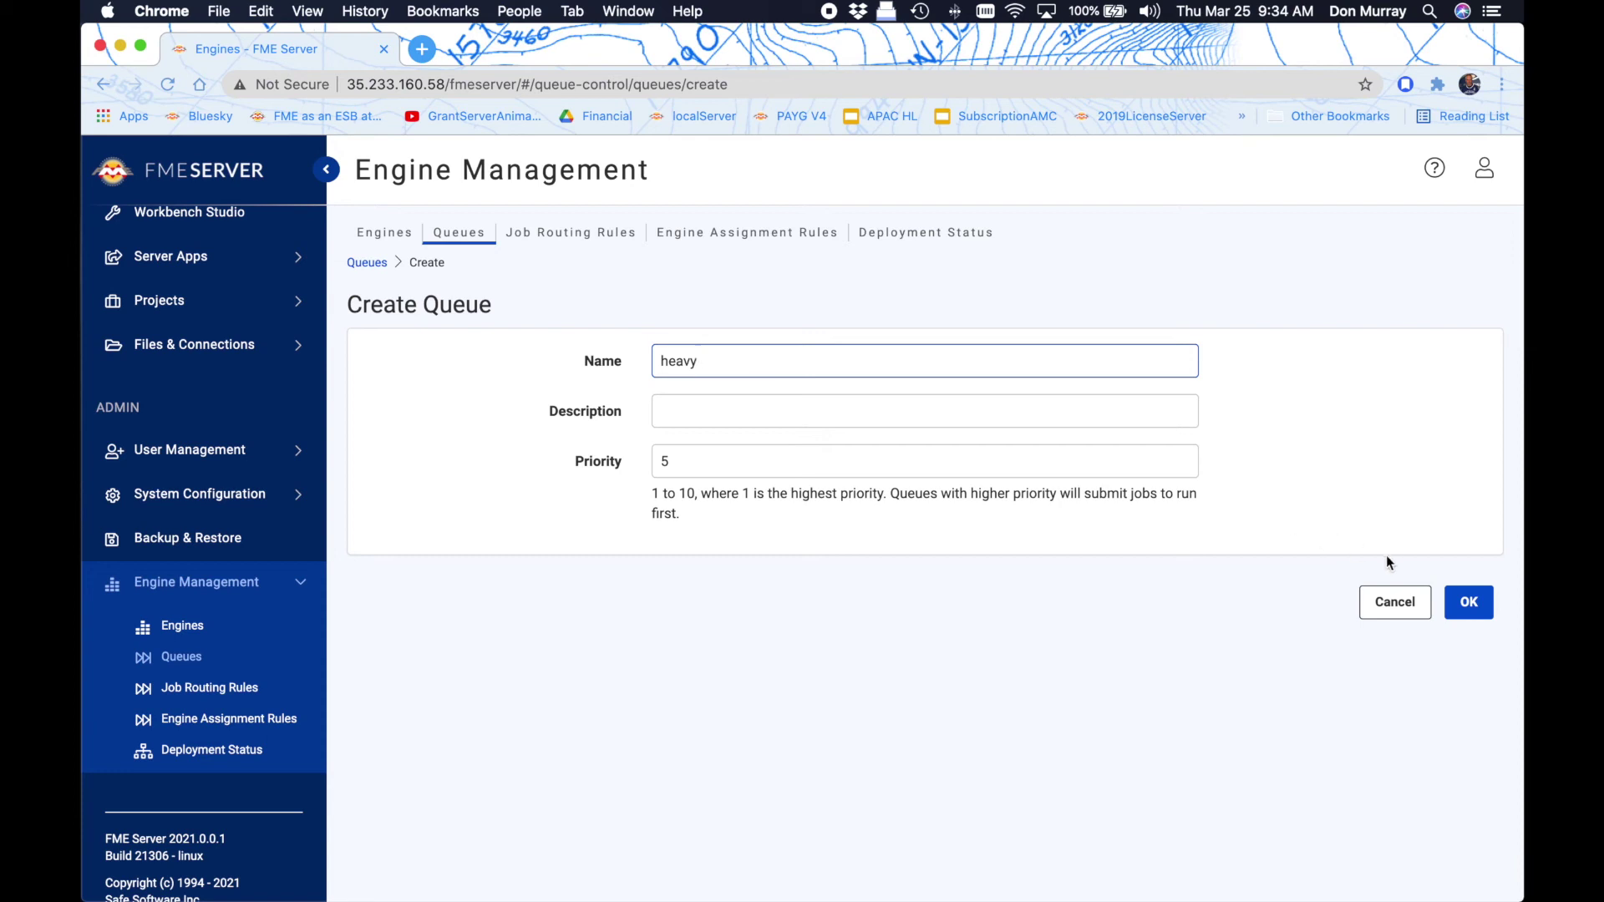
left_click(1464, 600)
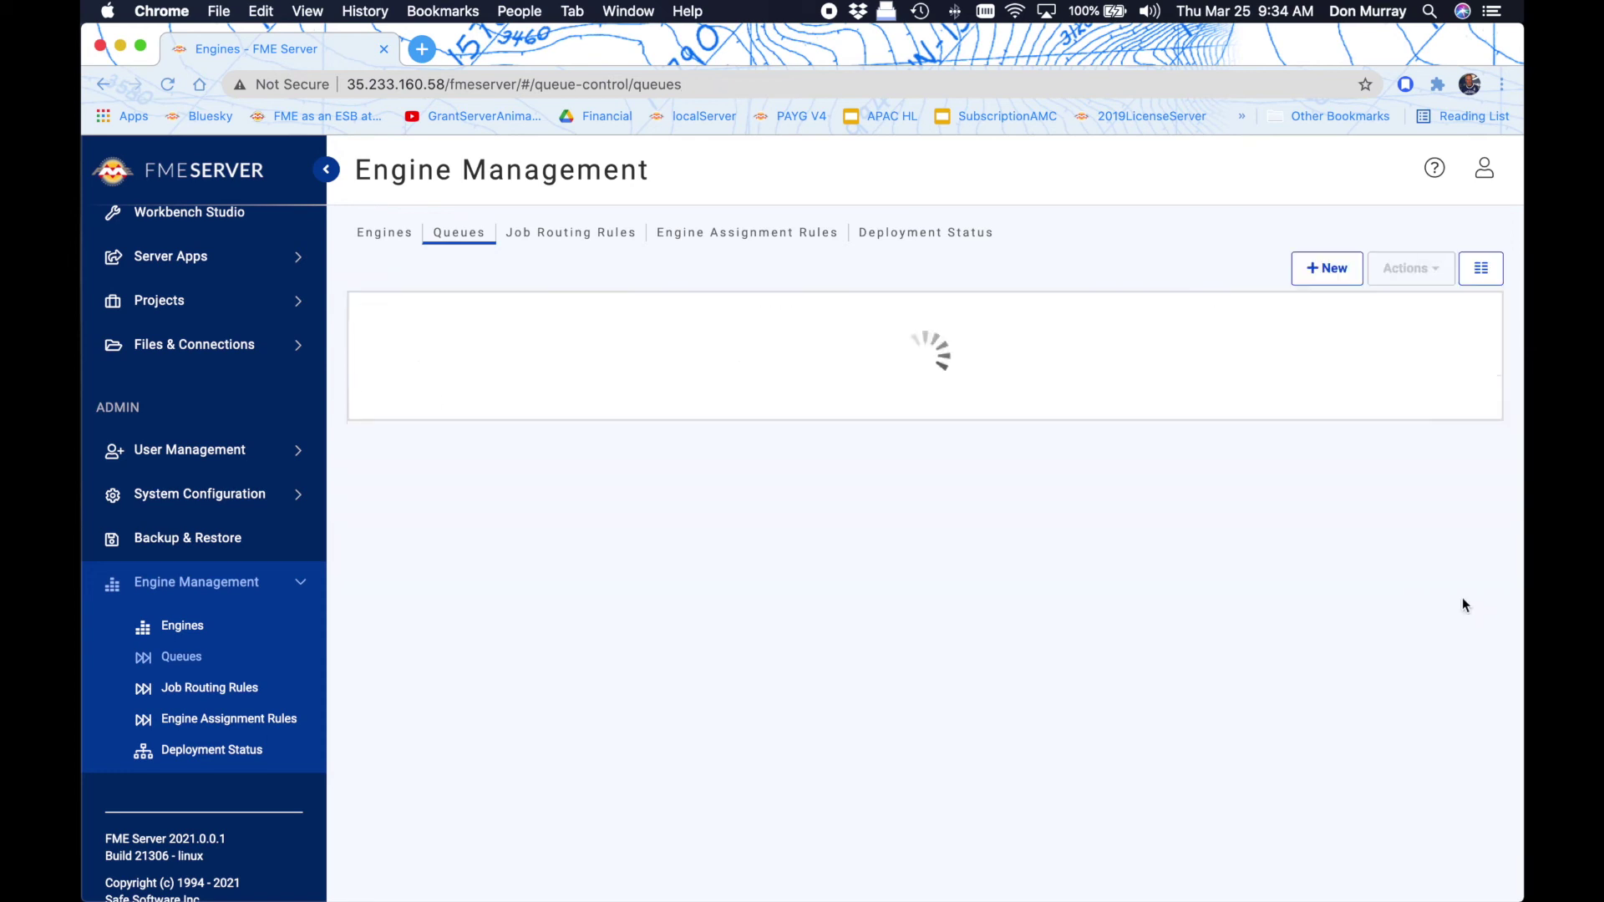
Step: Create a Metric job routing rule named "heavy jobs" with the condition % CPU > 125
left_click(556, 244)
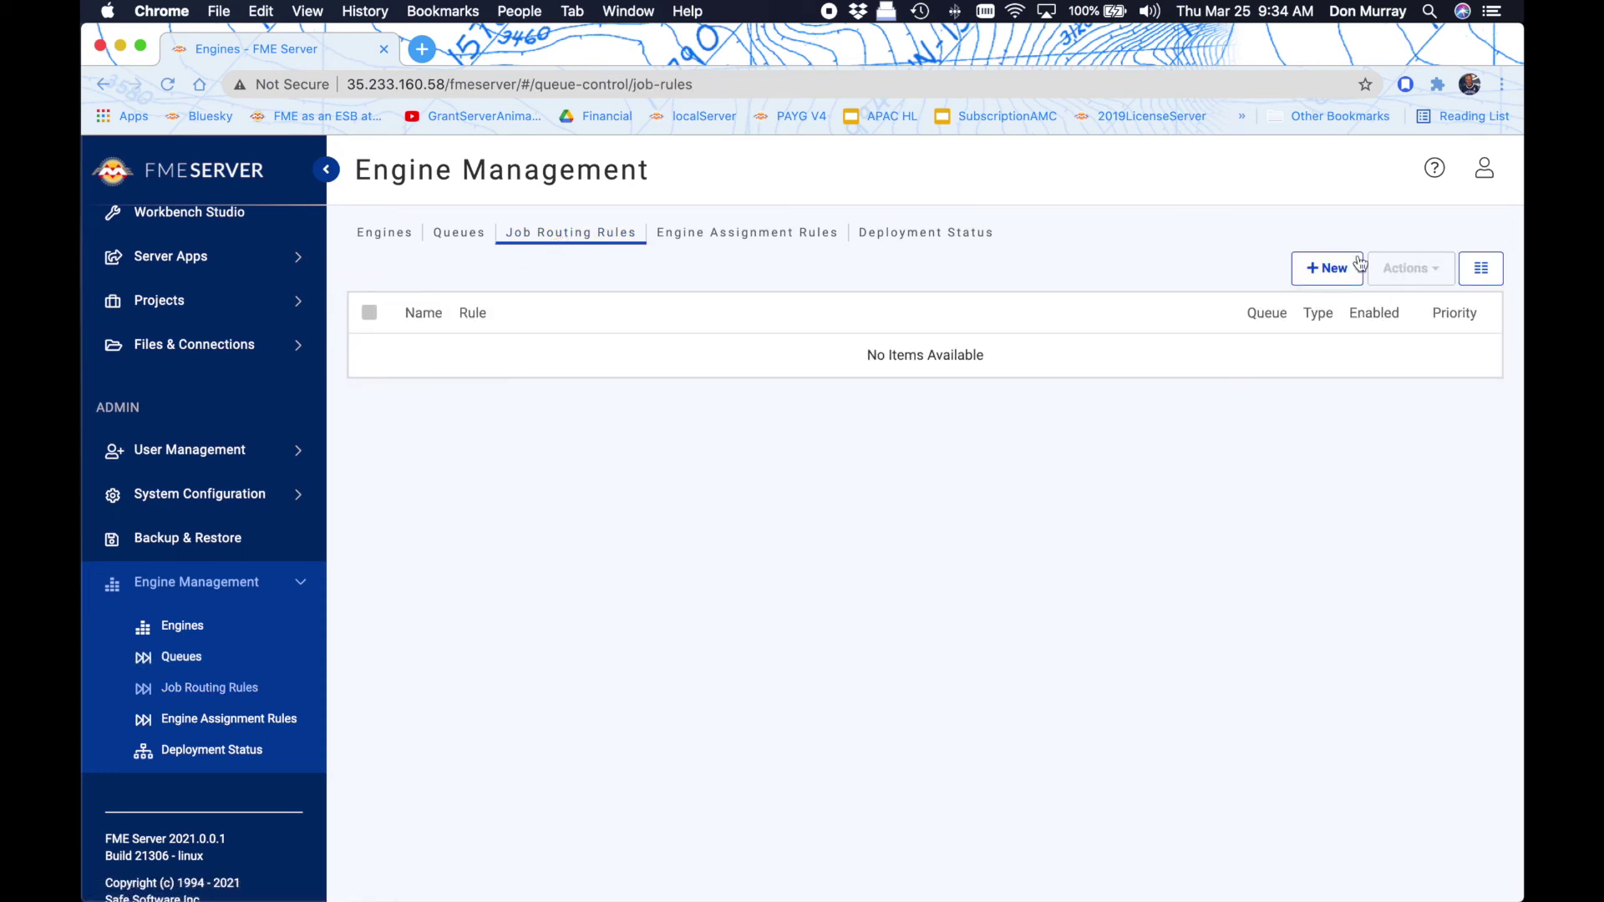
left_click(1326, 268)
left_click(825, 366)
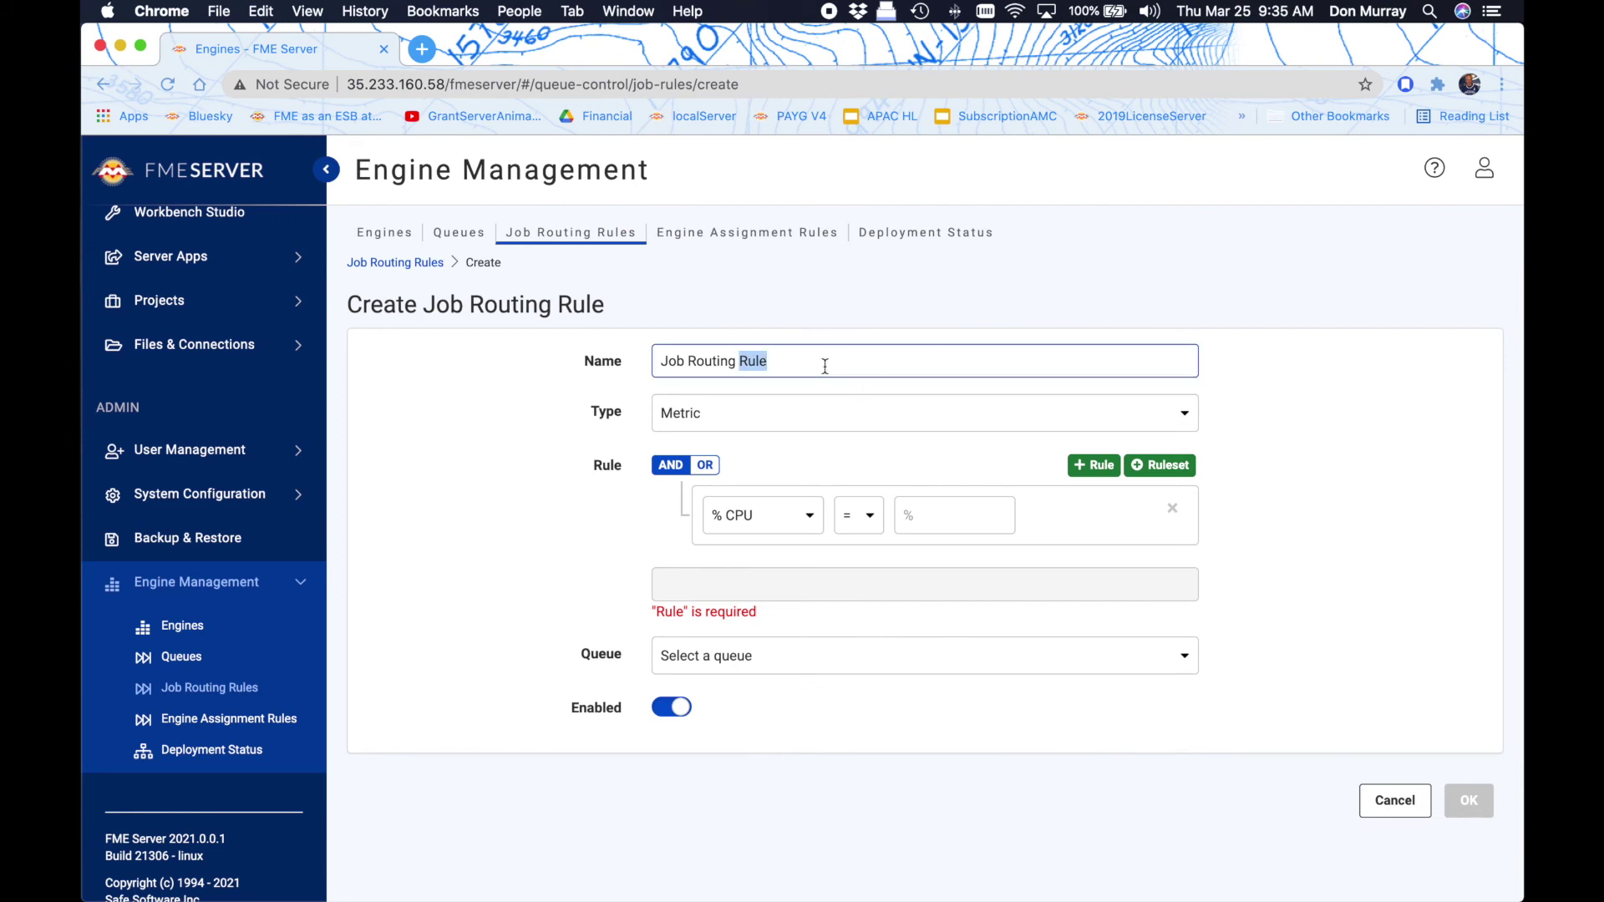
triple_click(825, 366)
type("heavy jobs")
left_click(869, 524)
left_click(853, 629)
left_click(926, 519)
type("125")
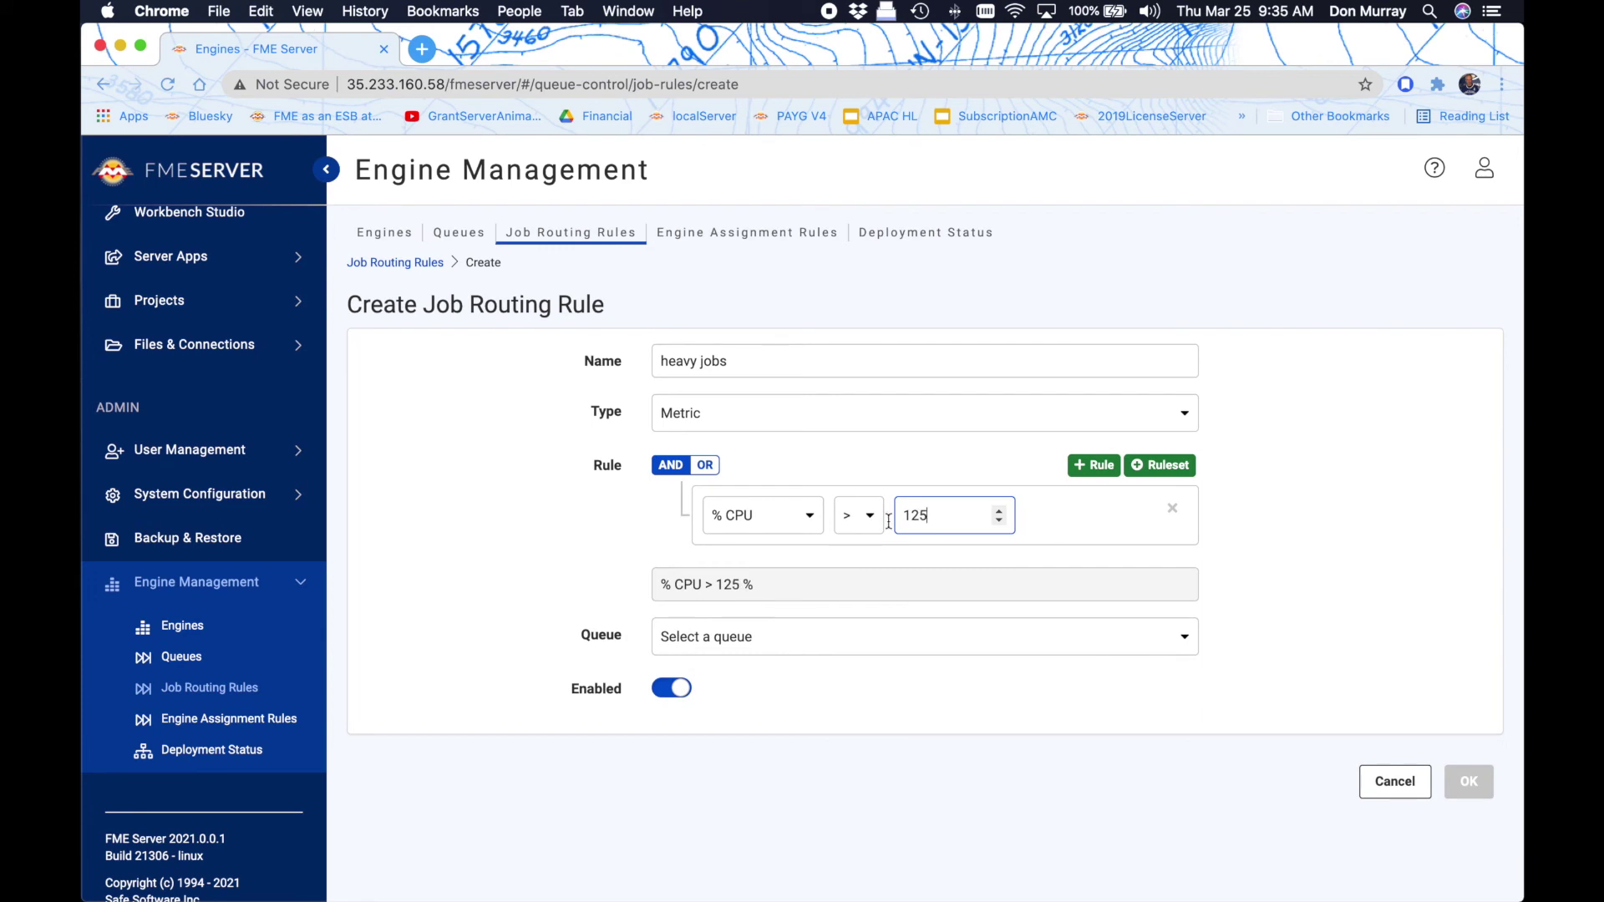
Step: Add a second condition to the routing rule requiring Elapsed Time > 10 Minutes
left_click(1089, 472)
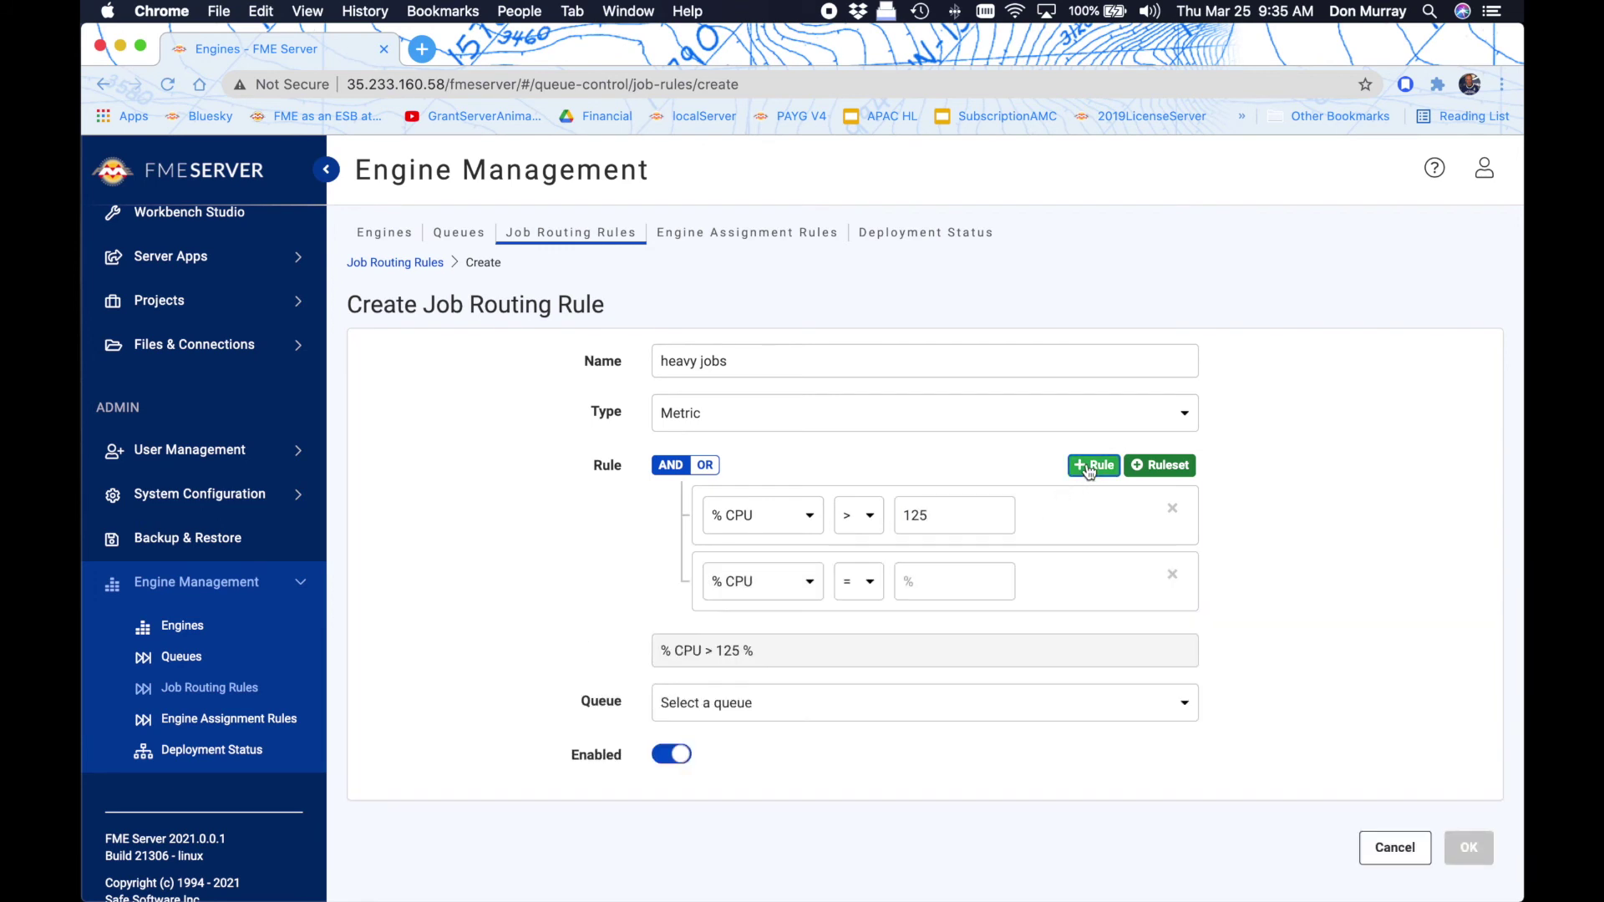
left_click(814, 583)
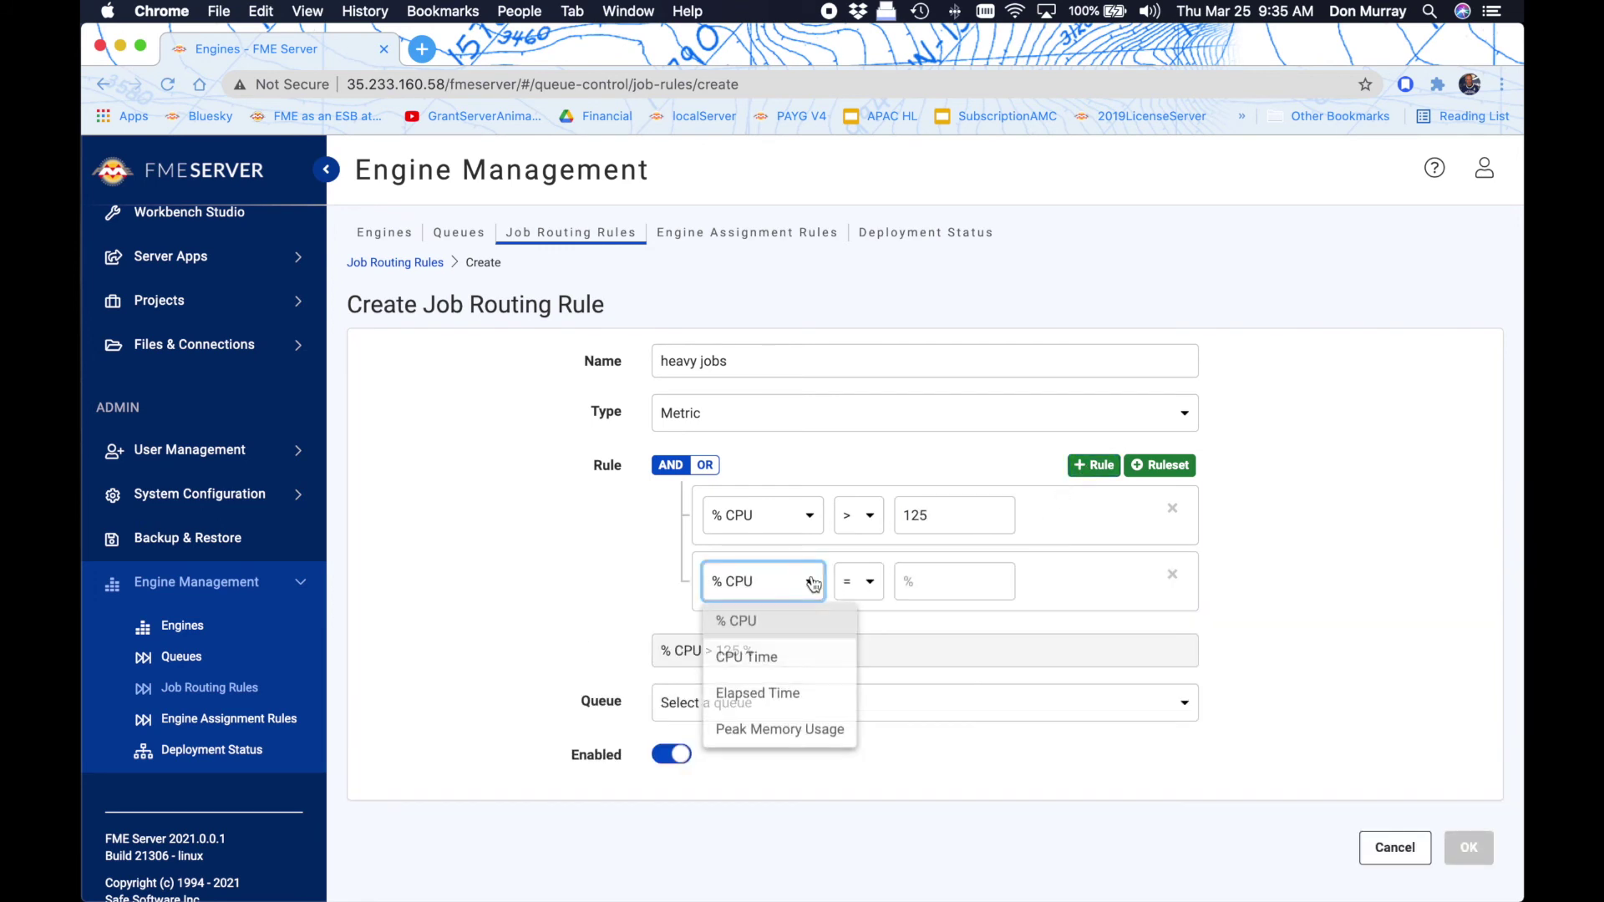
left_click(785, 695)
left_click(867, 585)
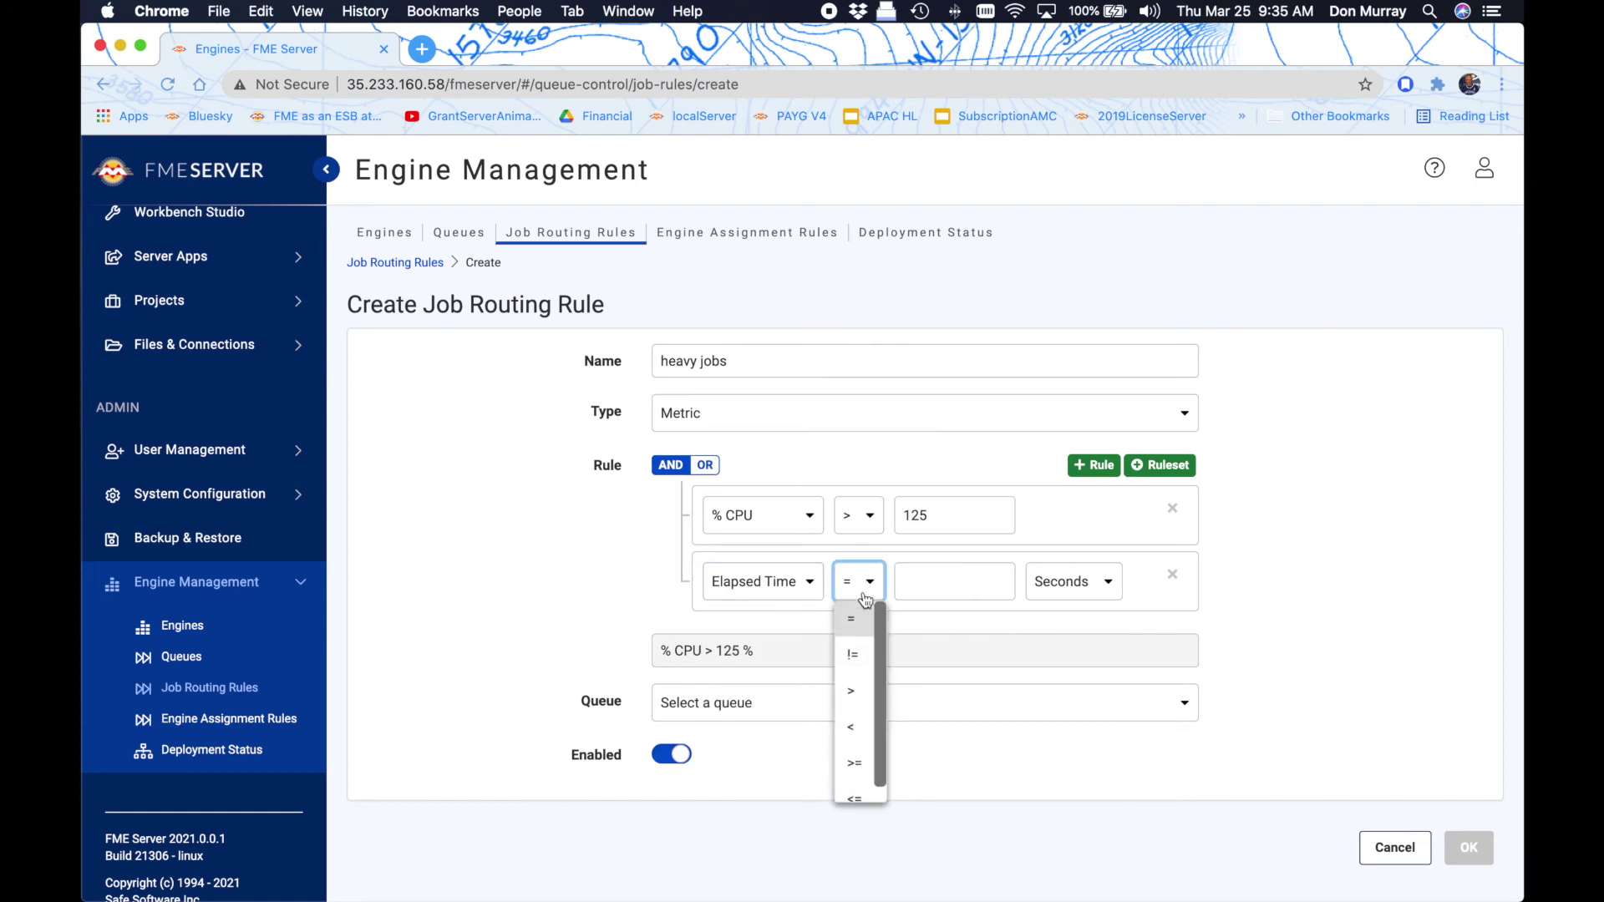
left_click(853, 693)
left_click(971, 585)
type("10")
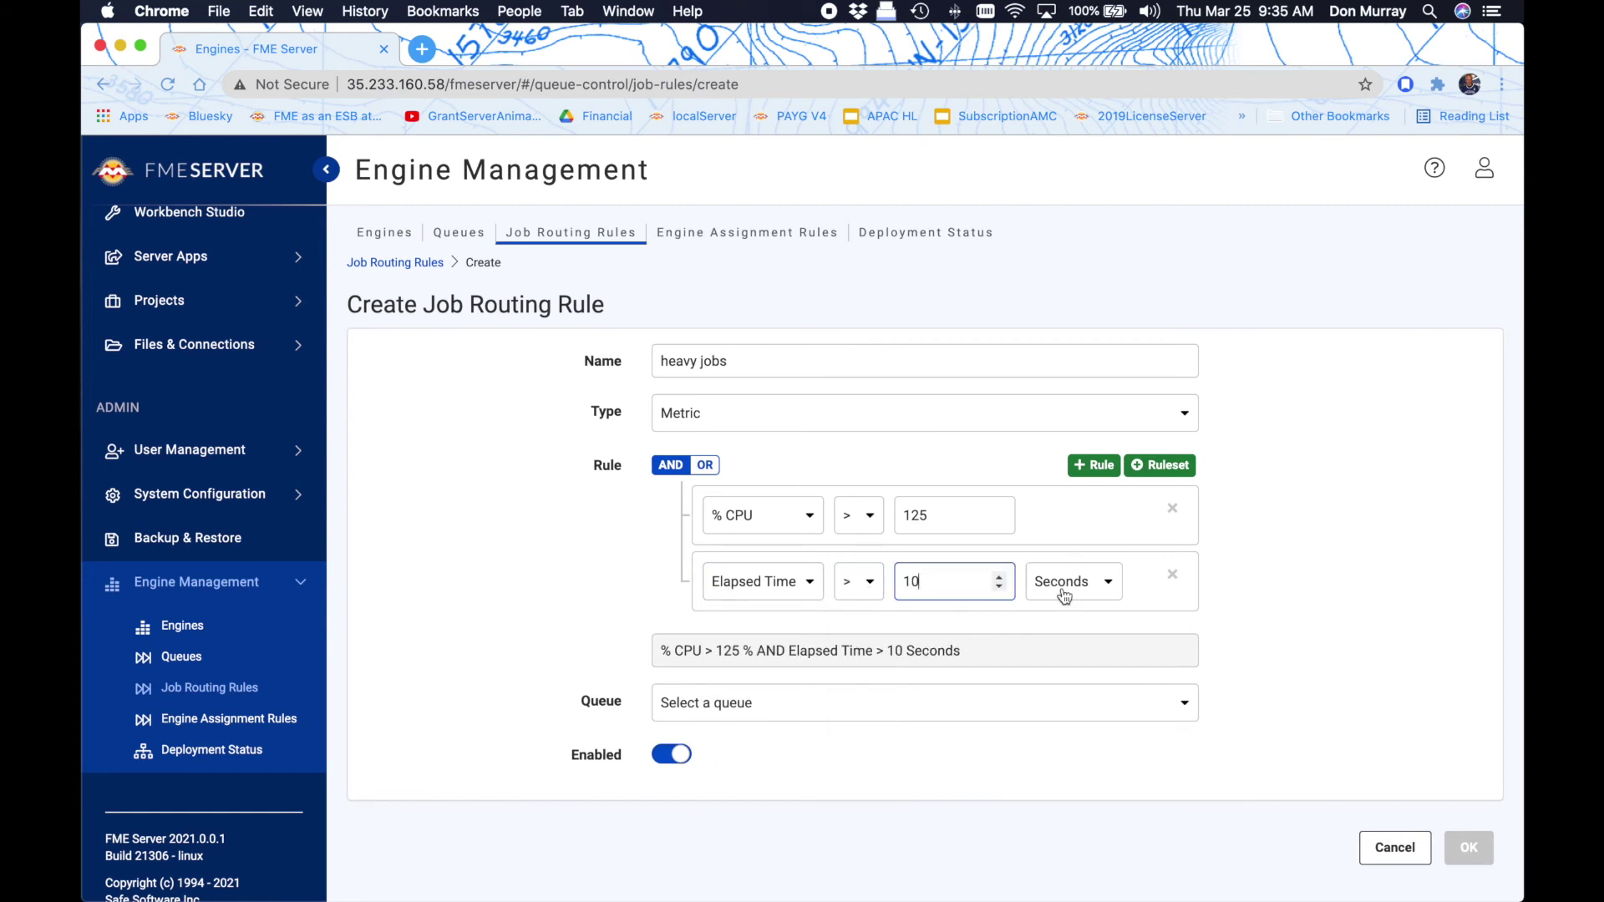
left_click(1064, 596)
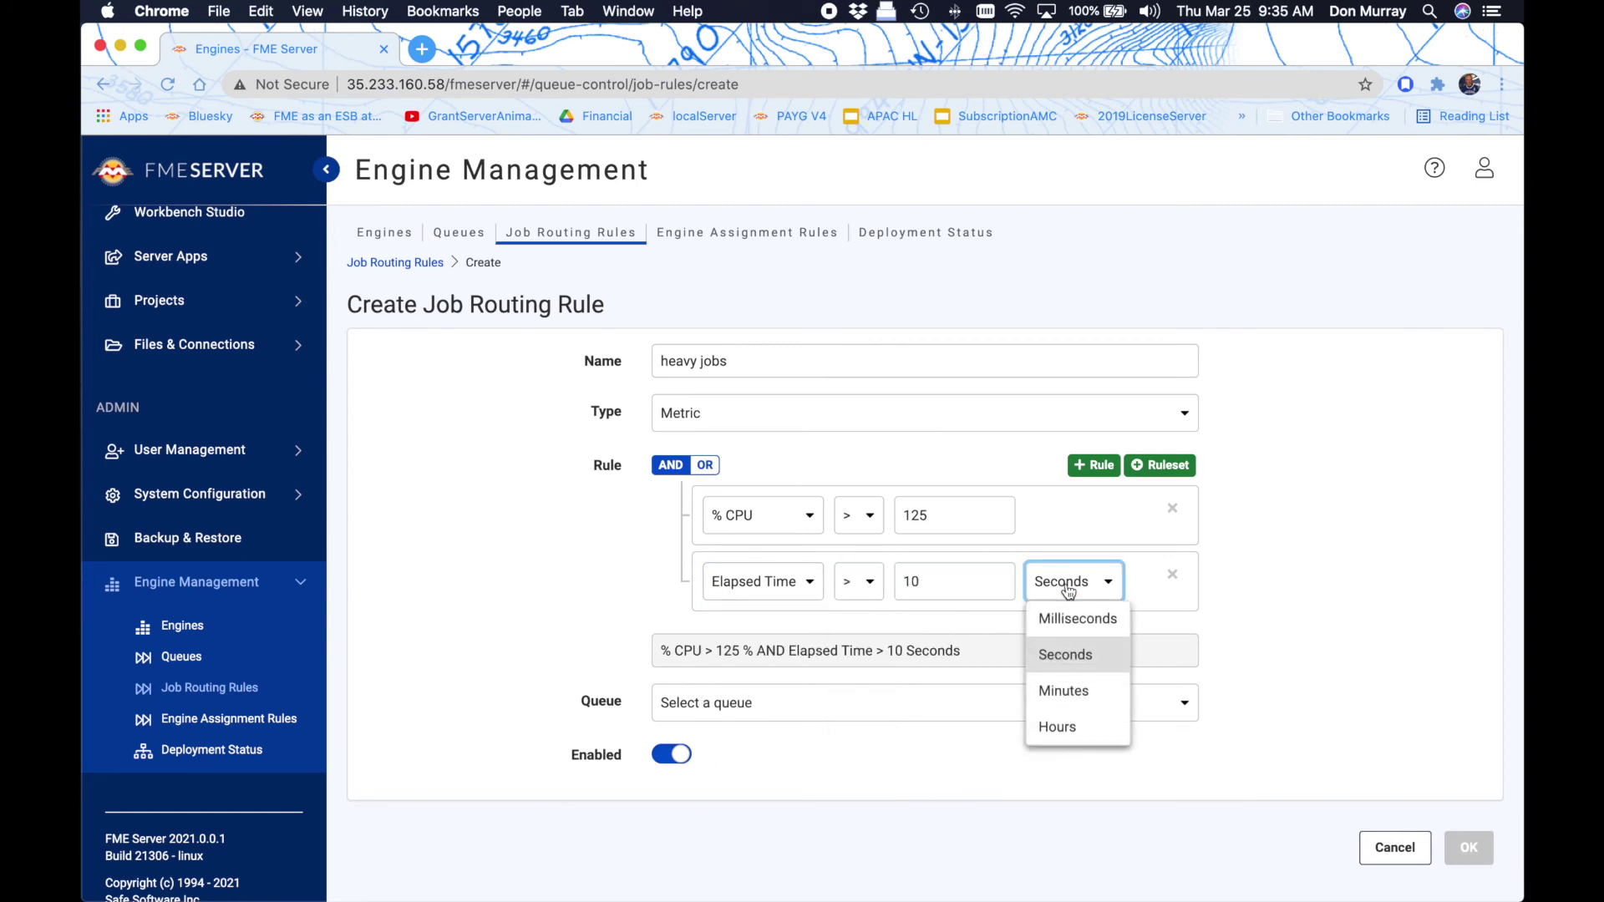
left_click(1069, 693)
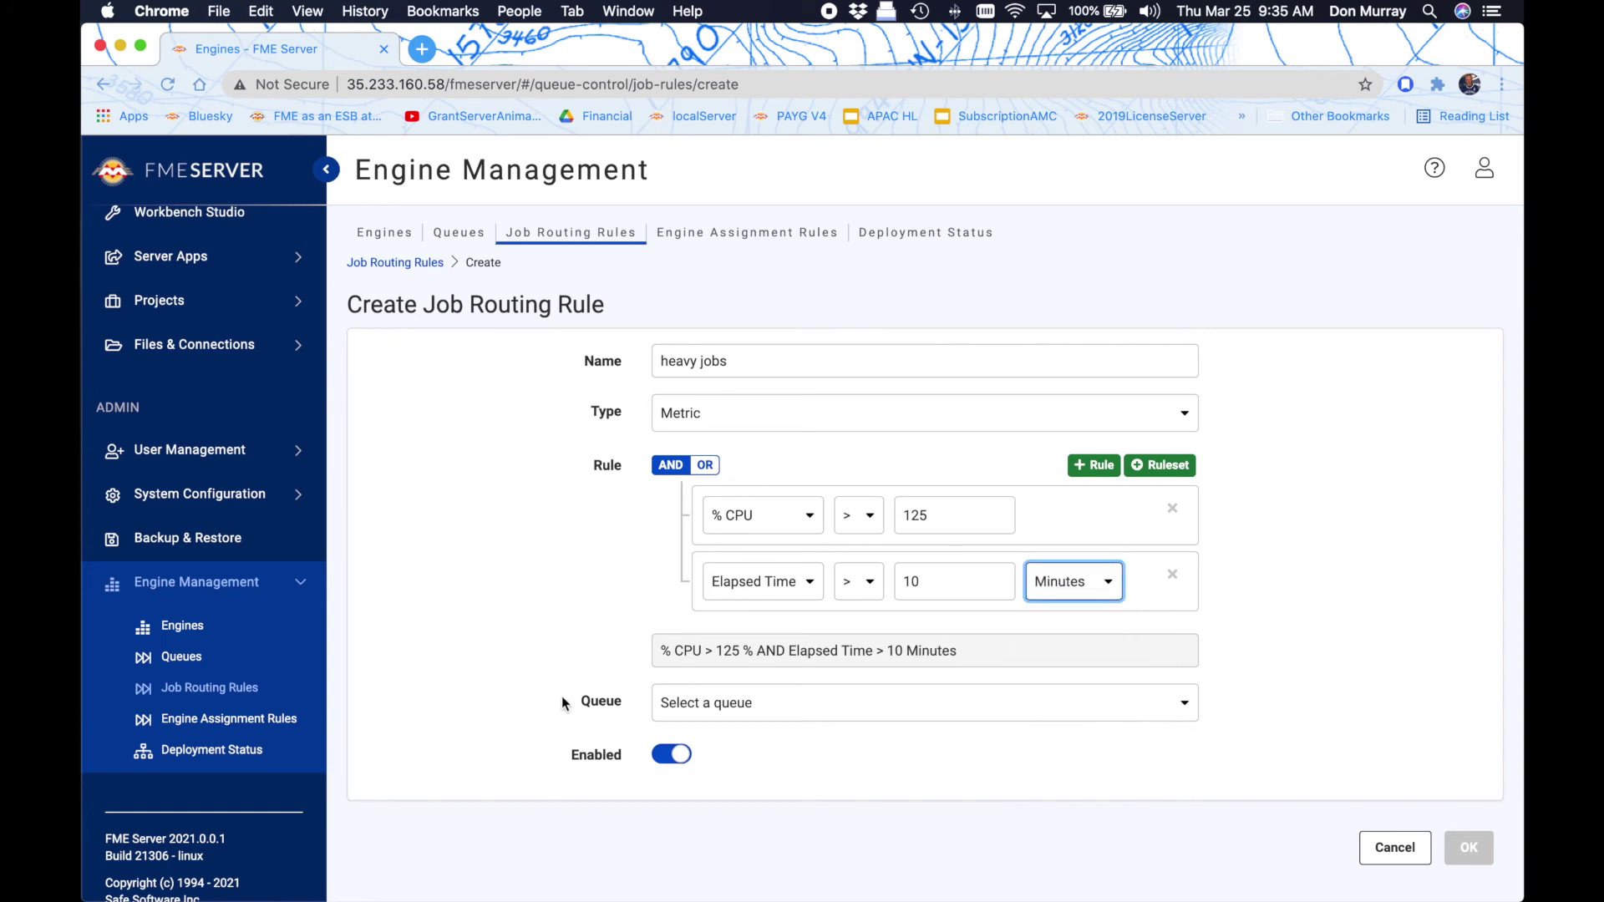
Step: Route the rule's matching jobs to the heavy queue and save the job routing rule
left_click(718, 710)
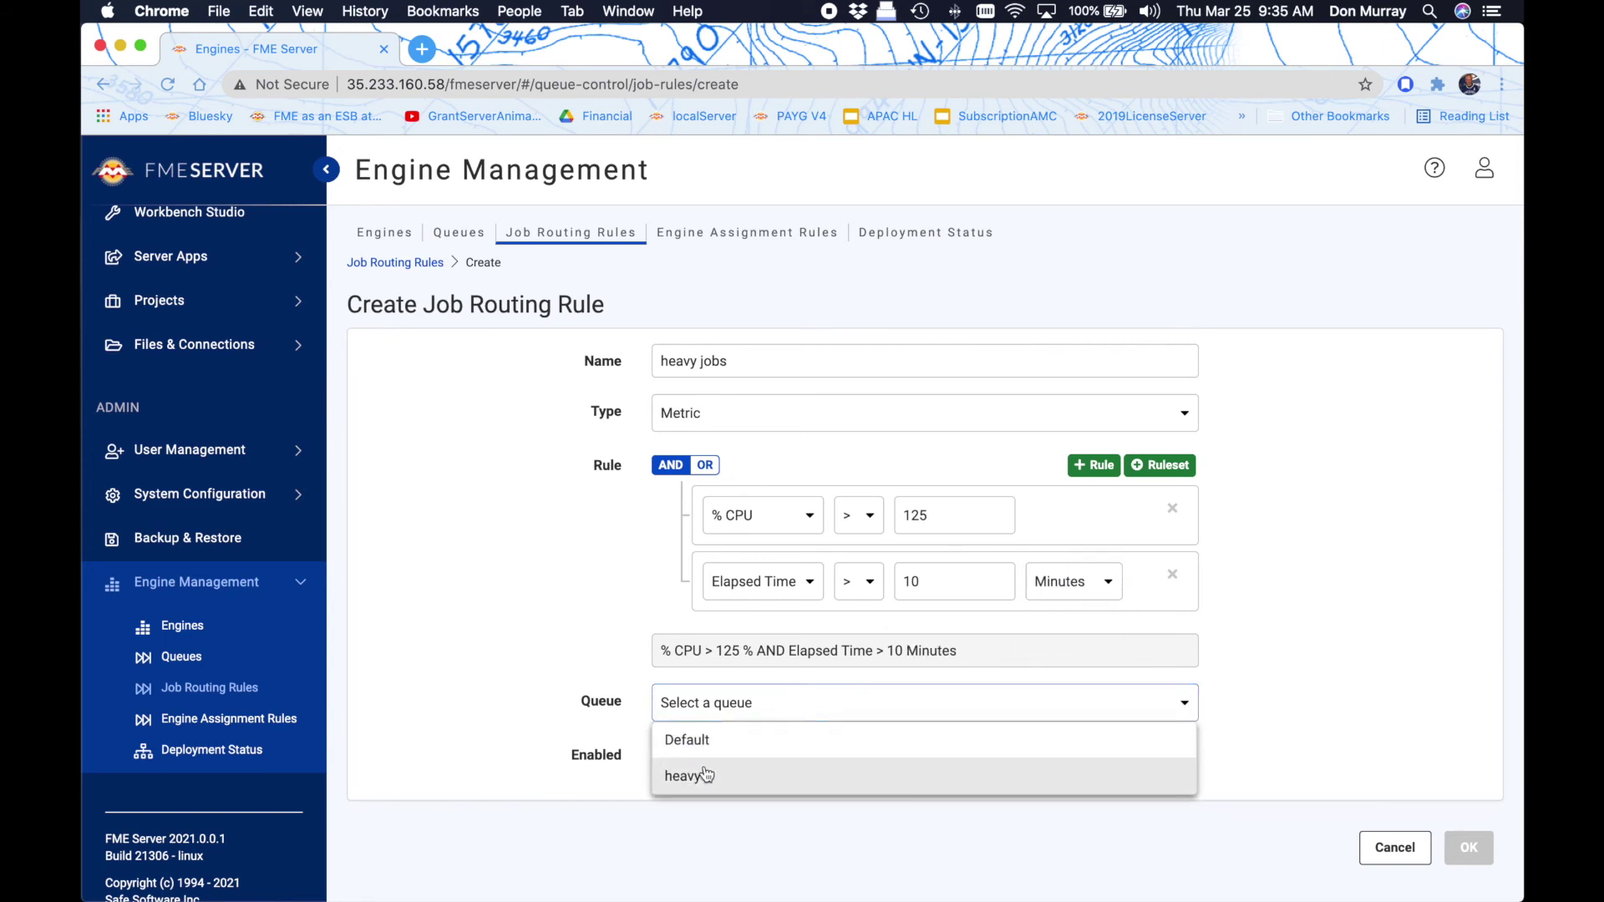
left_click(703, 769)
left_click(1469, 848)
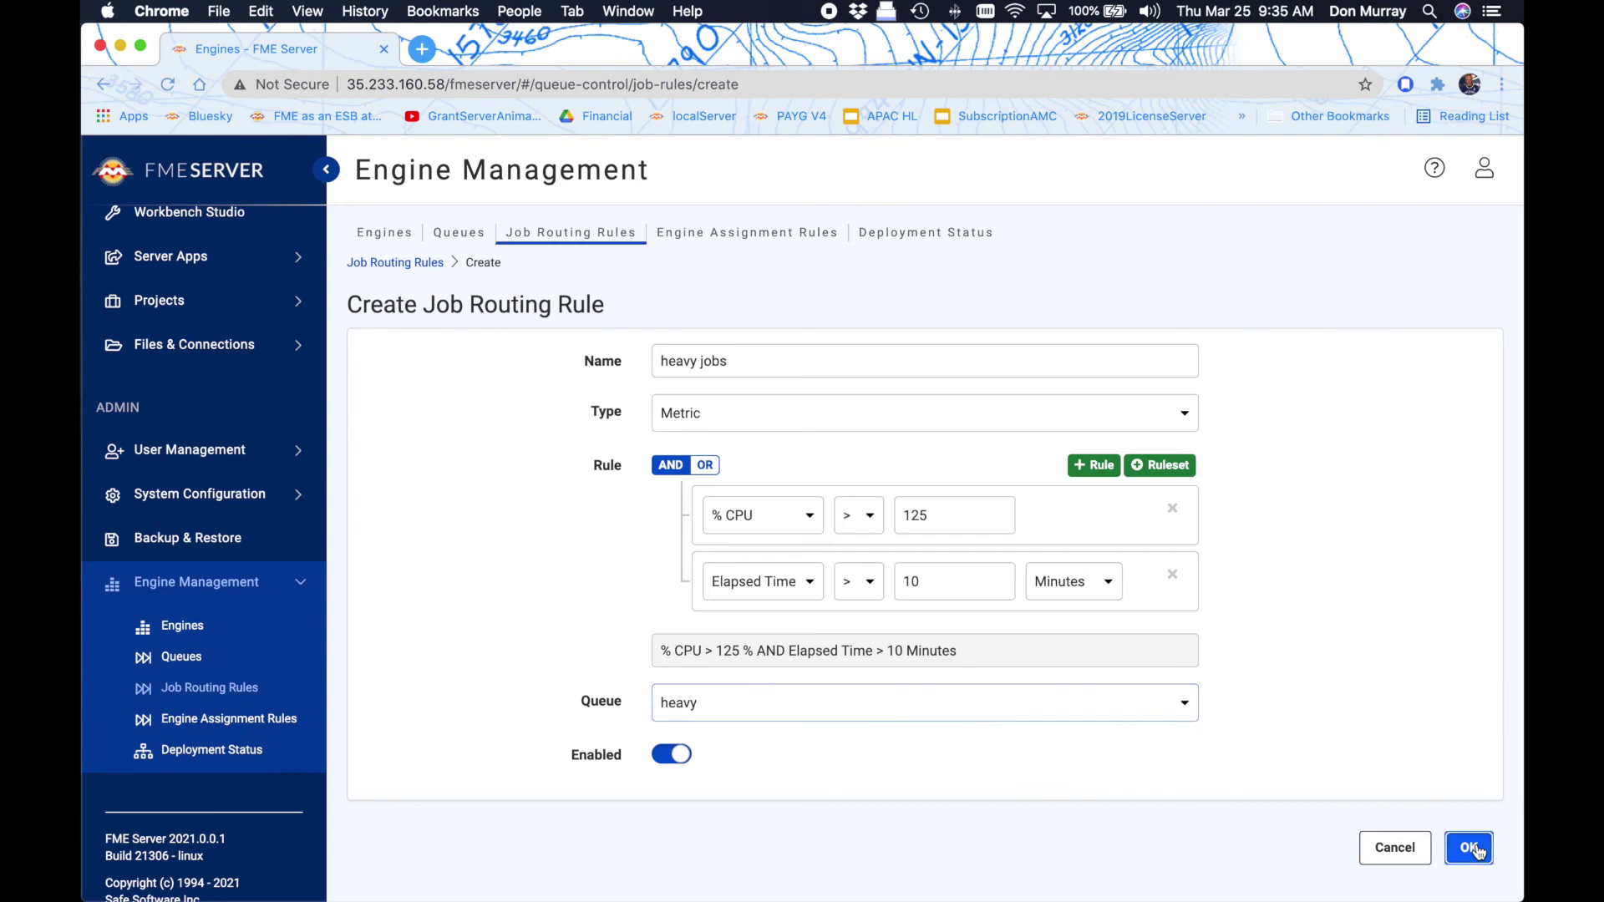
Step: Begin an engine assignment rule named "heavy jobs" and set its type to Name
left_click(716, 238)
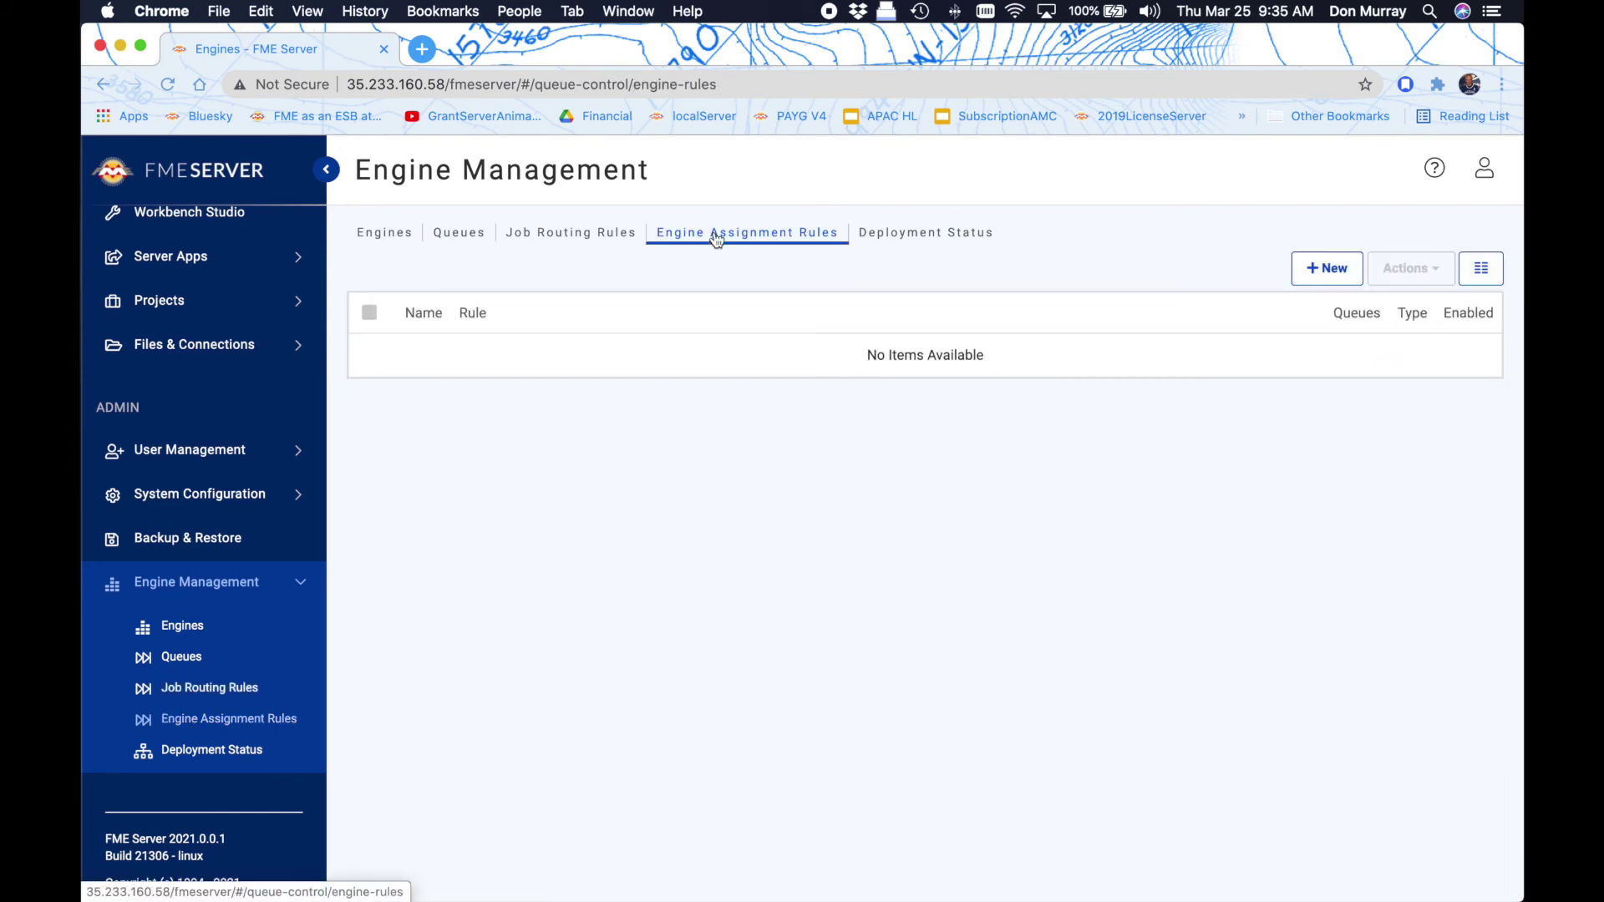
left_click(1324, 269)
left_click_drag(817, 361, 657, 361)
type("ha")
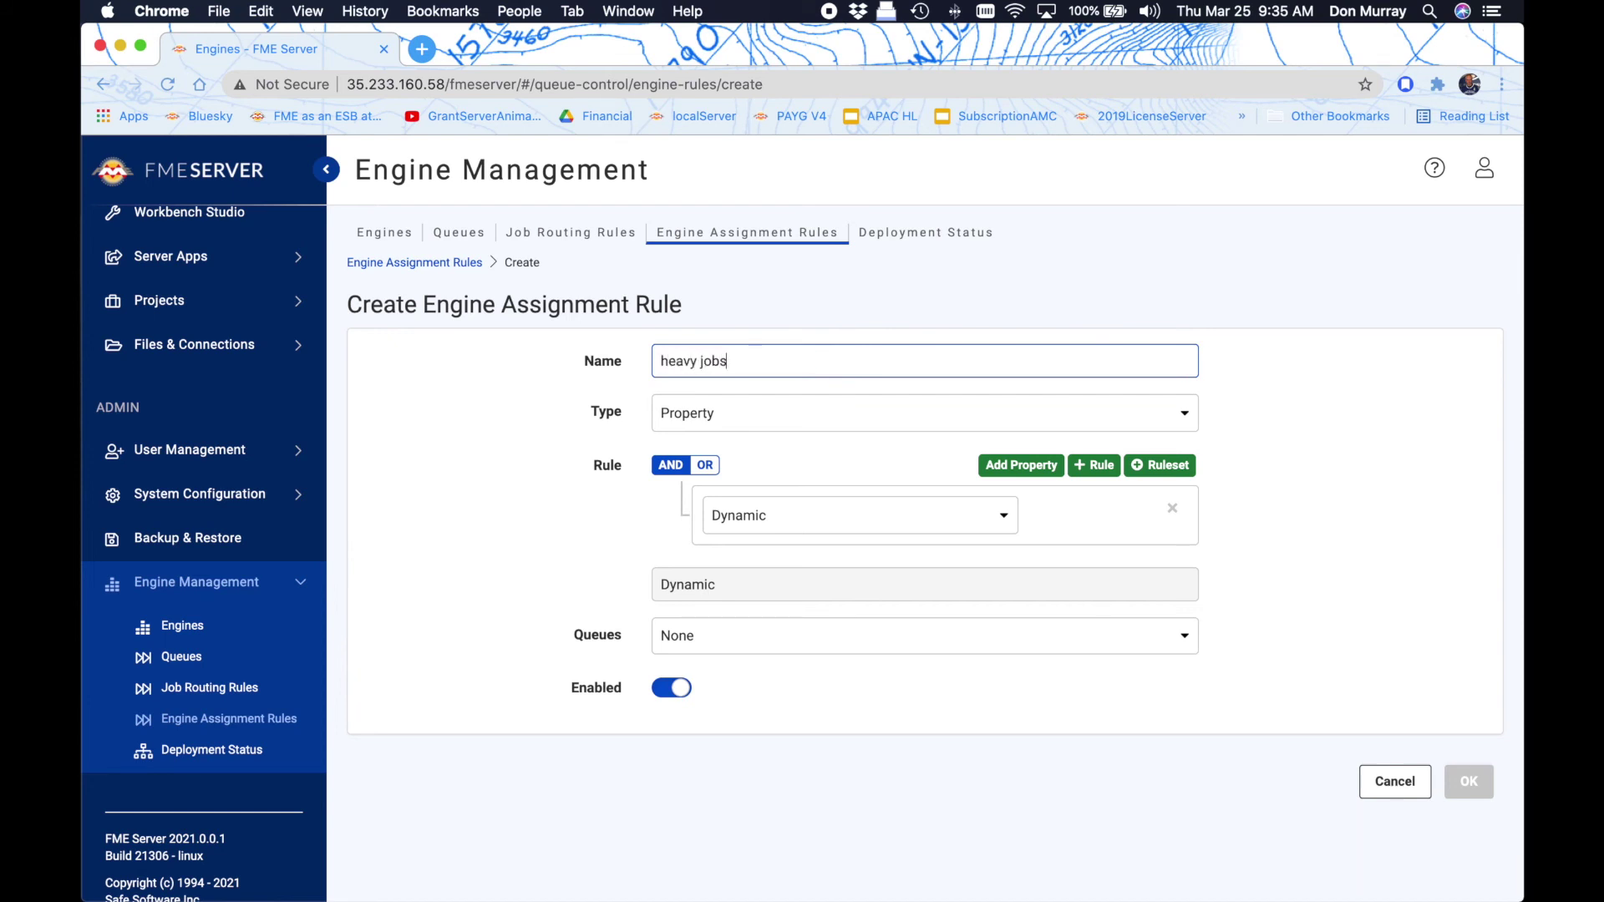
left_click(806, 399)
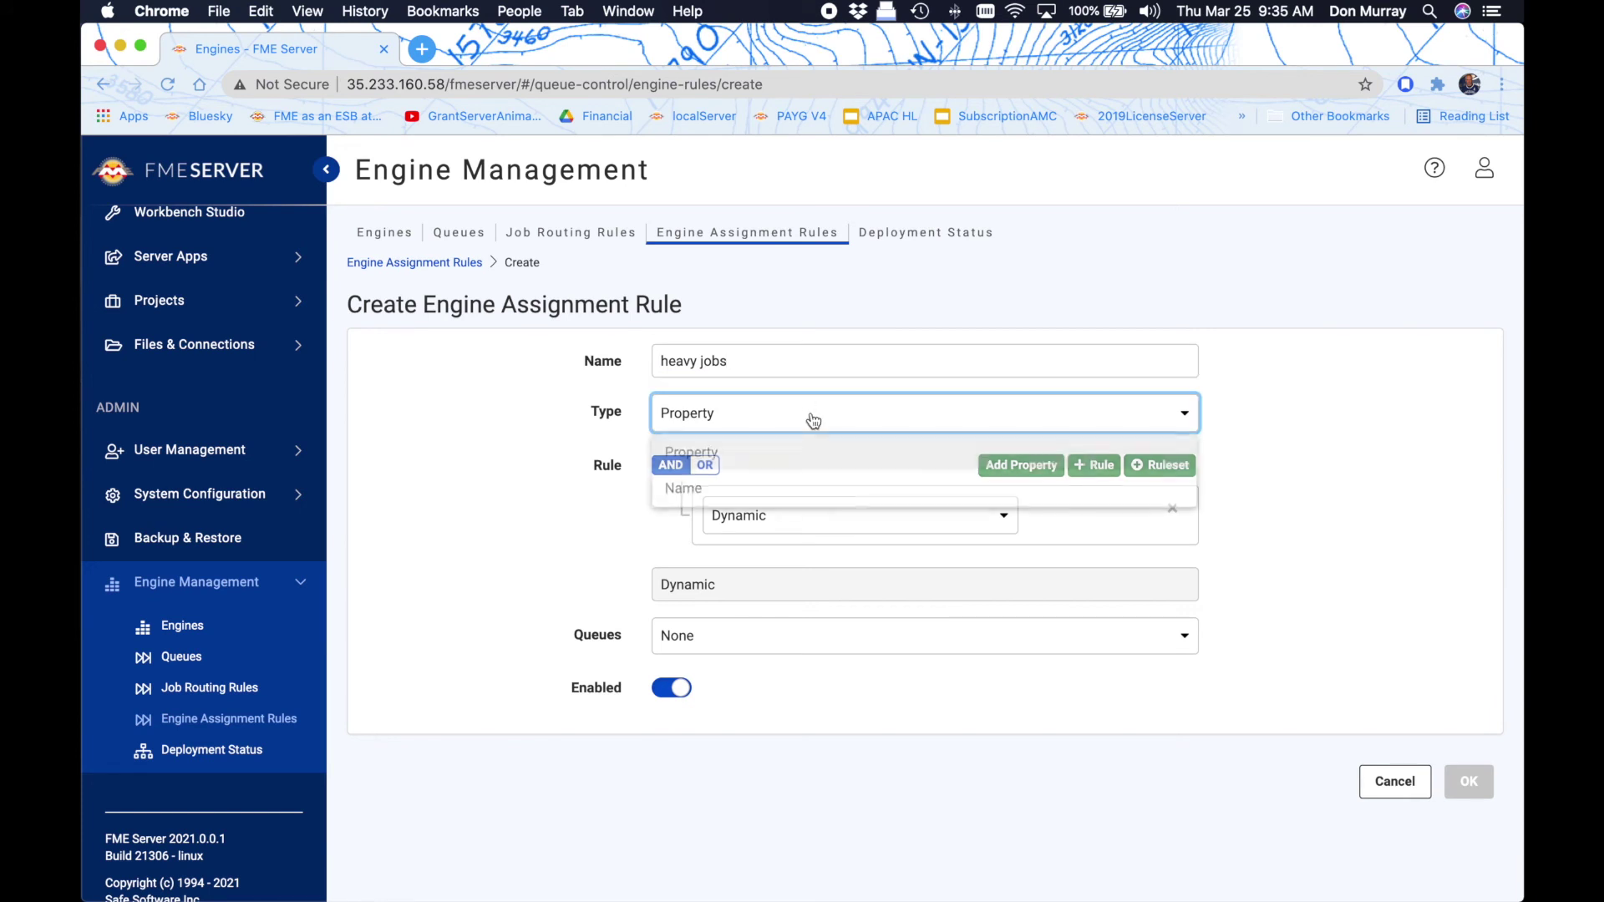
left_click(747, 486)
Step: Assign the engine fmeserver-engine2_Engine1 to the heavy queue and save the engine assignment rule
left_click(782, 469)
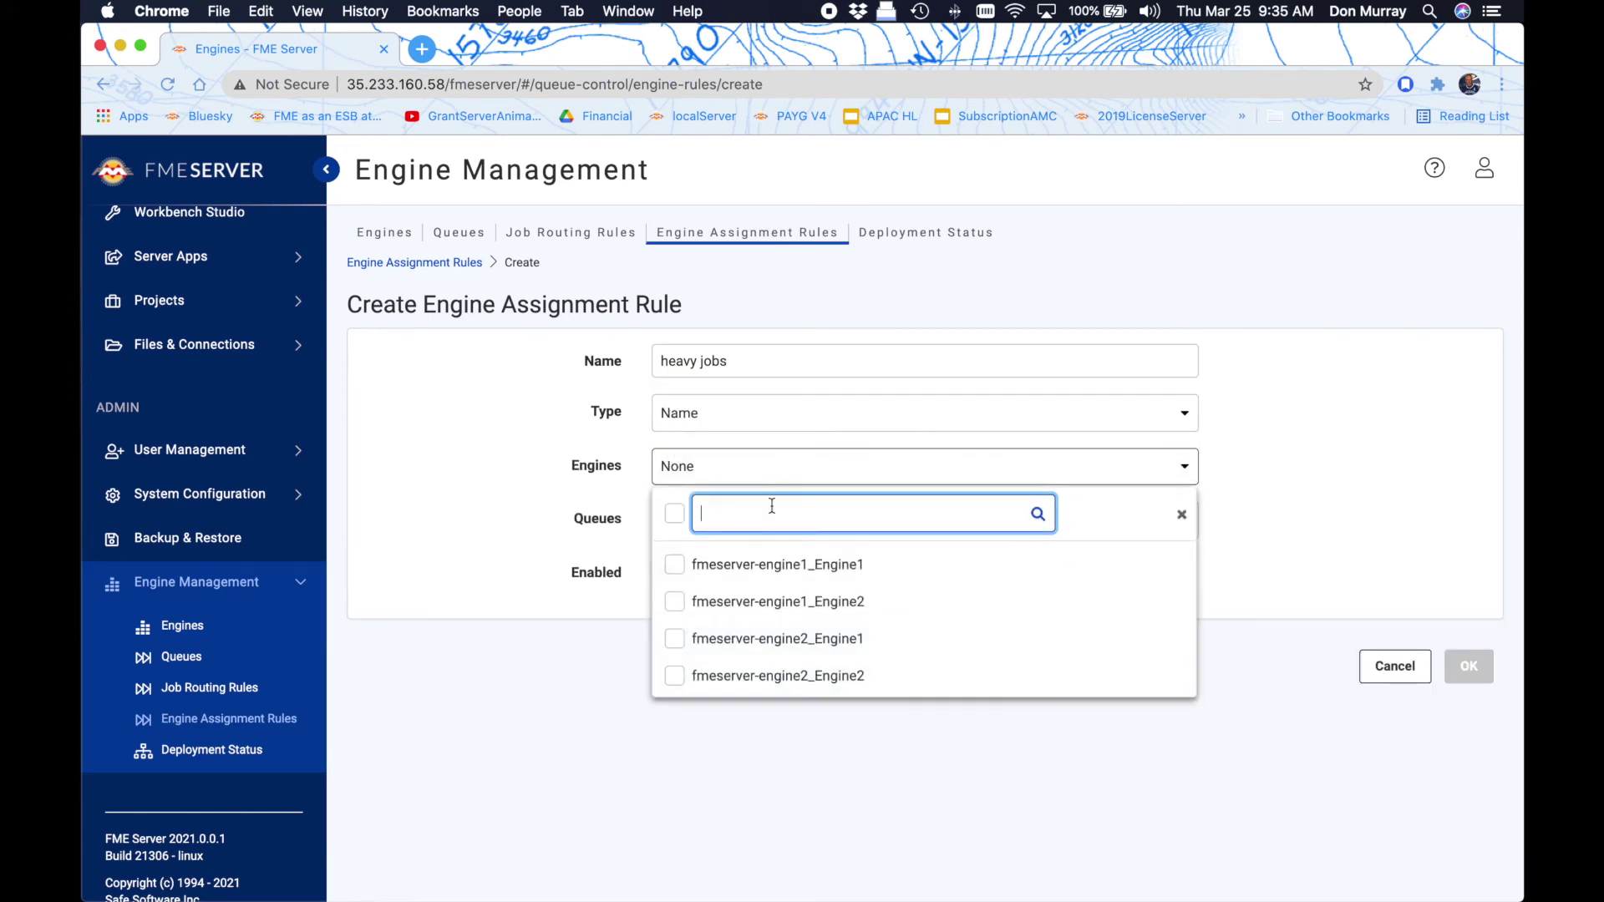
left_click(689, 641)
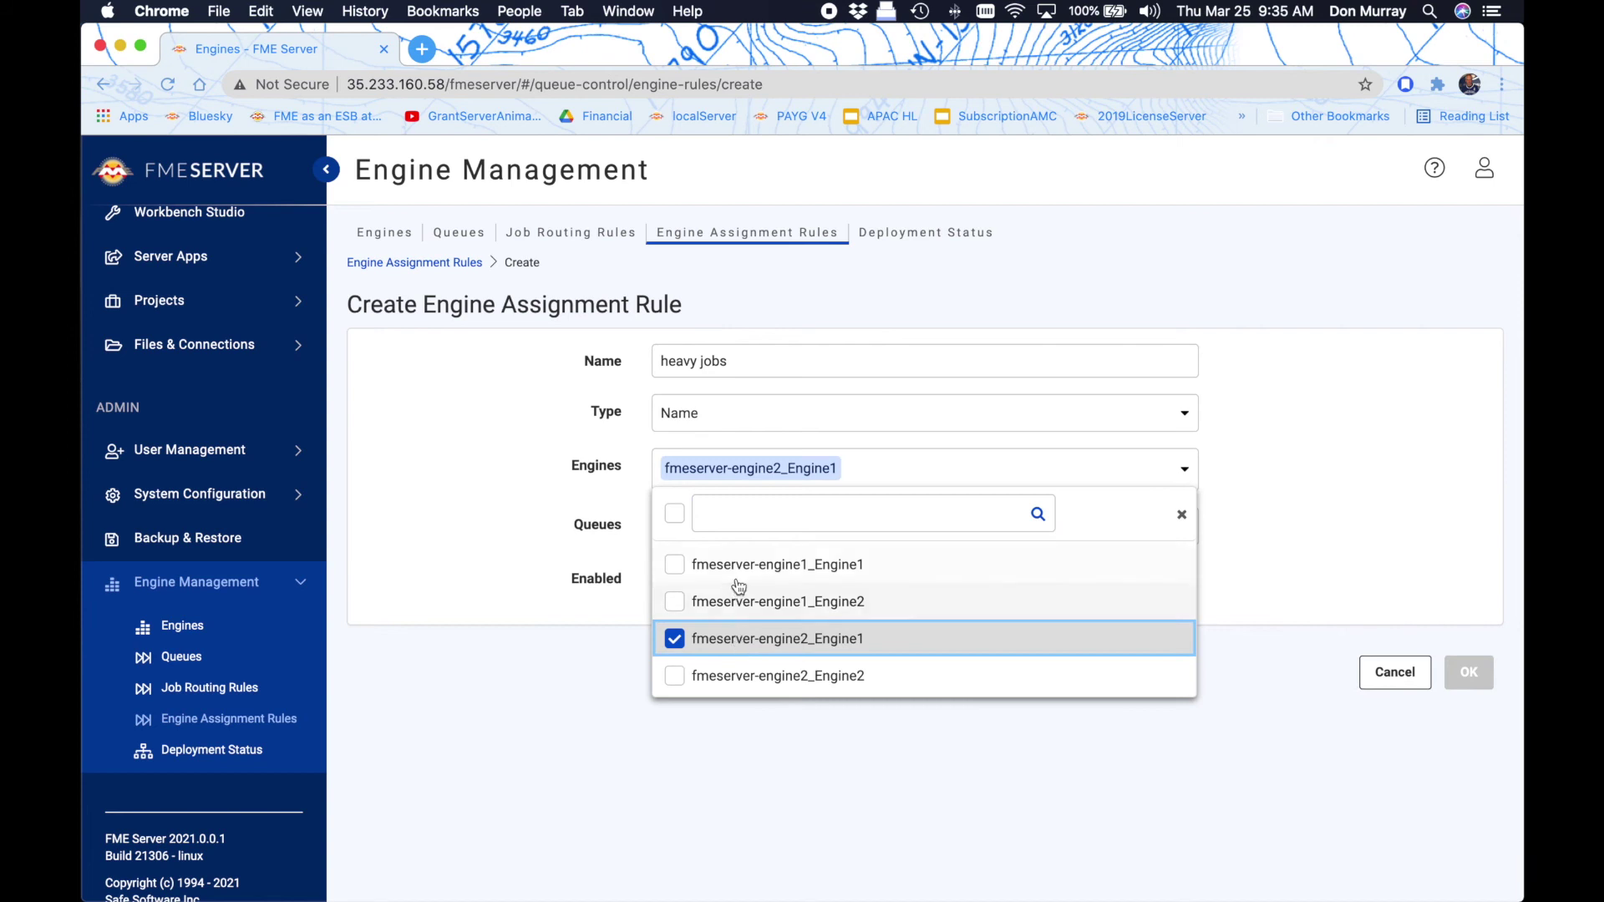
left_click(1335, 573)
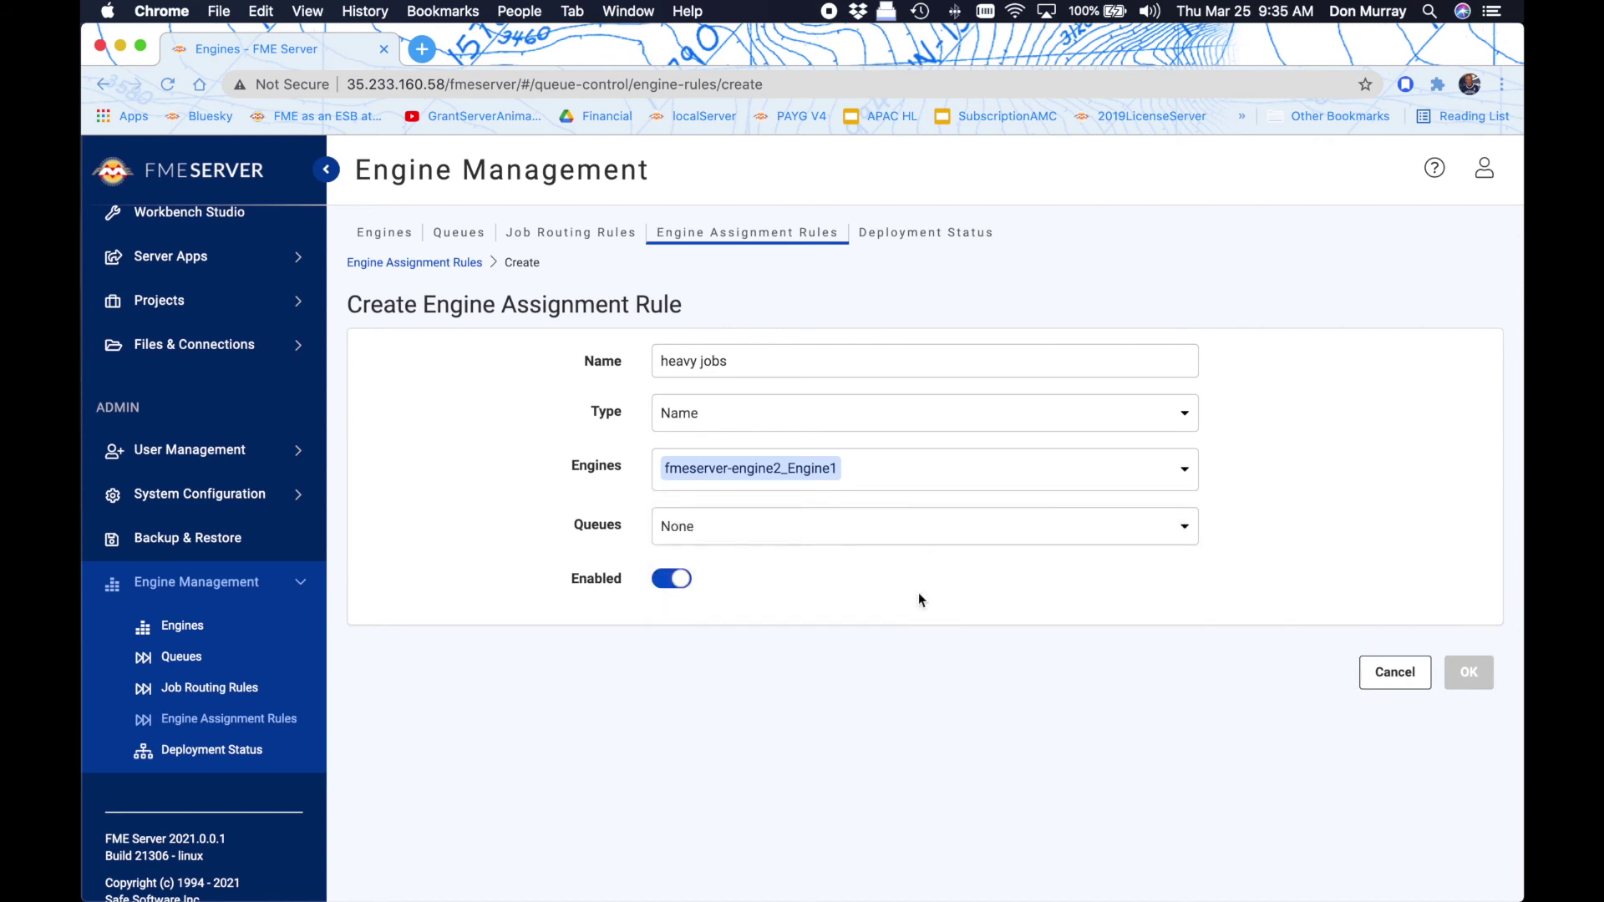
left_click(806, 533)
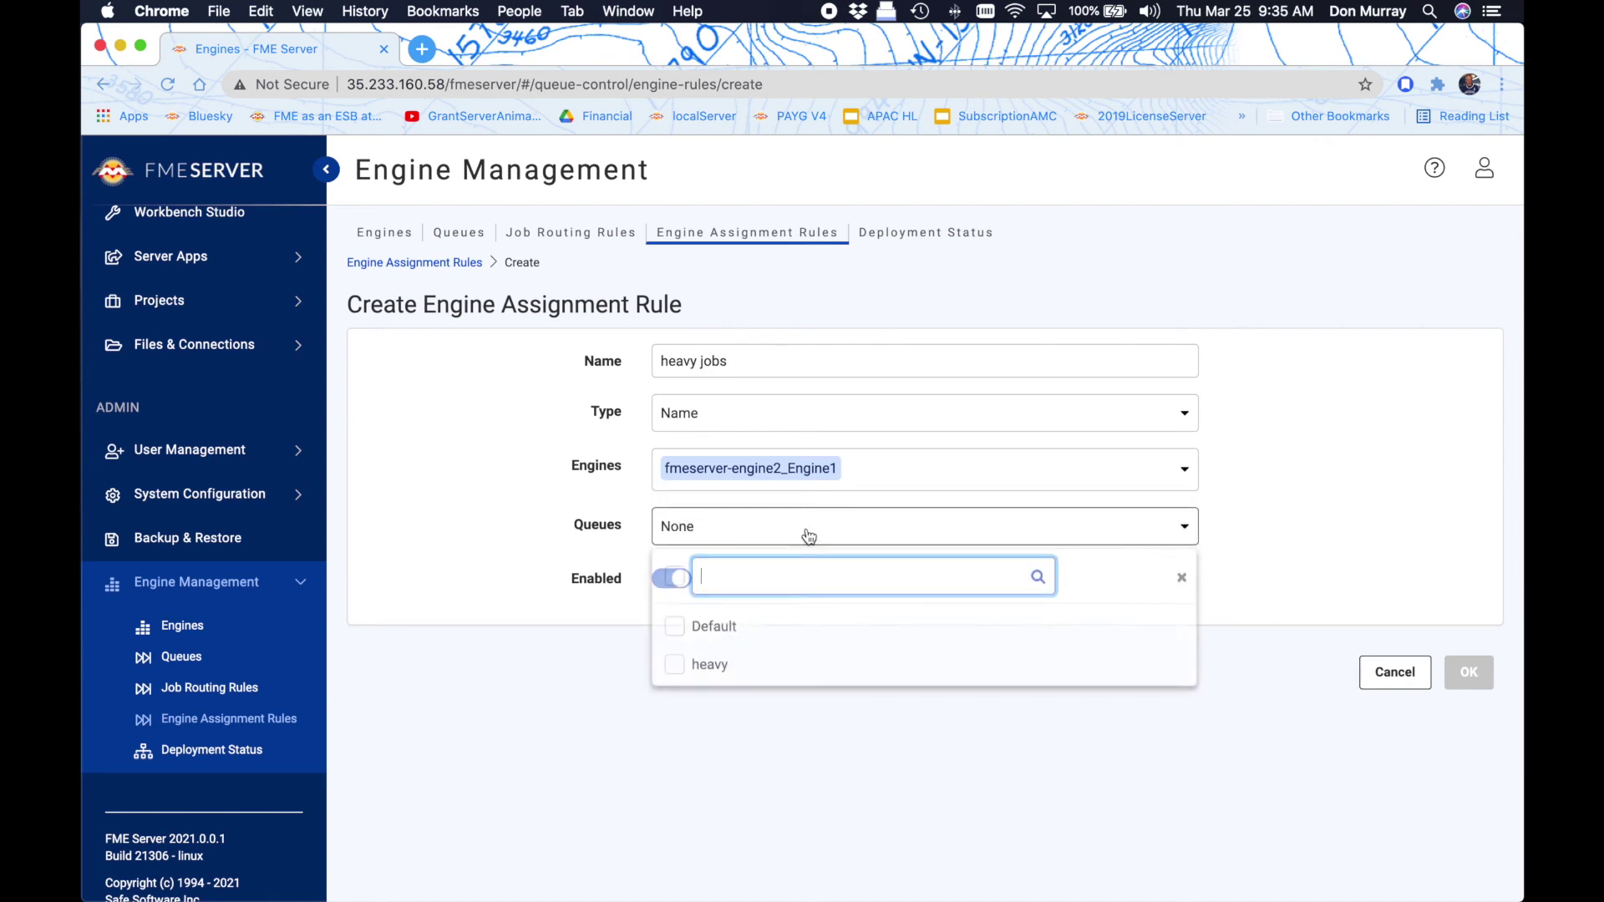
left_click(668, 663)
left_click(1469, 679)
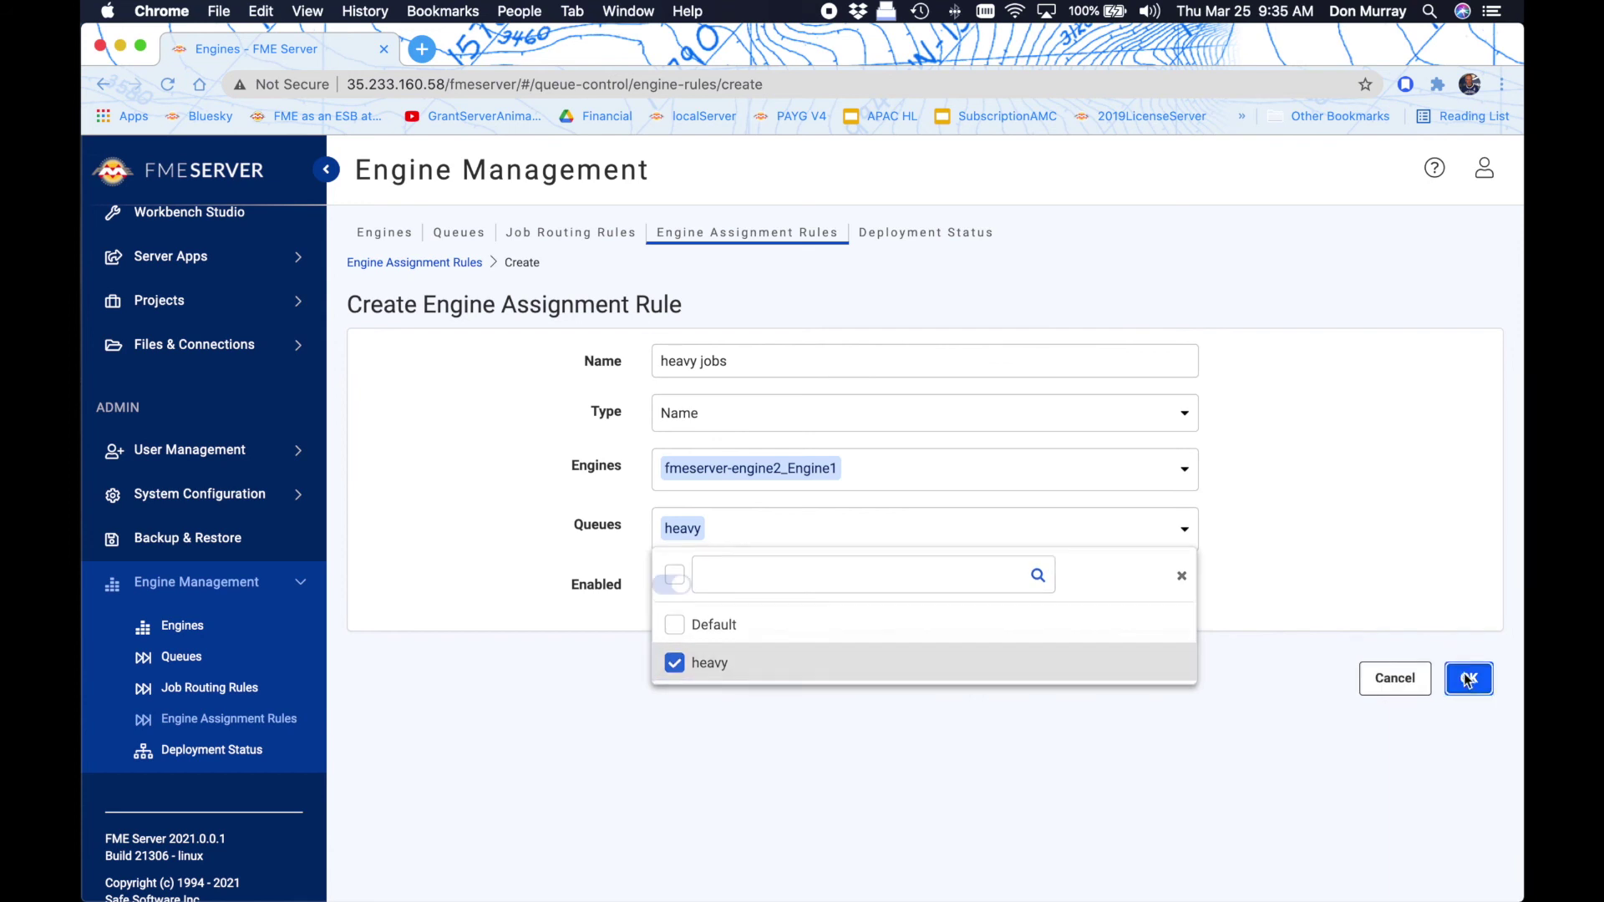
Step: Run the heavy.fmw workspace from the 2021 JobControl repository and check its queue and engine among the running jobs
scroll(209, 418, "up", 5)
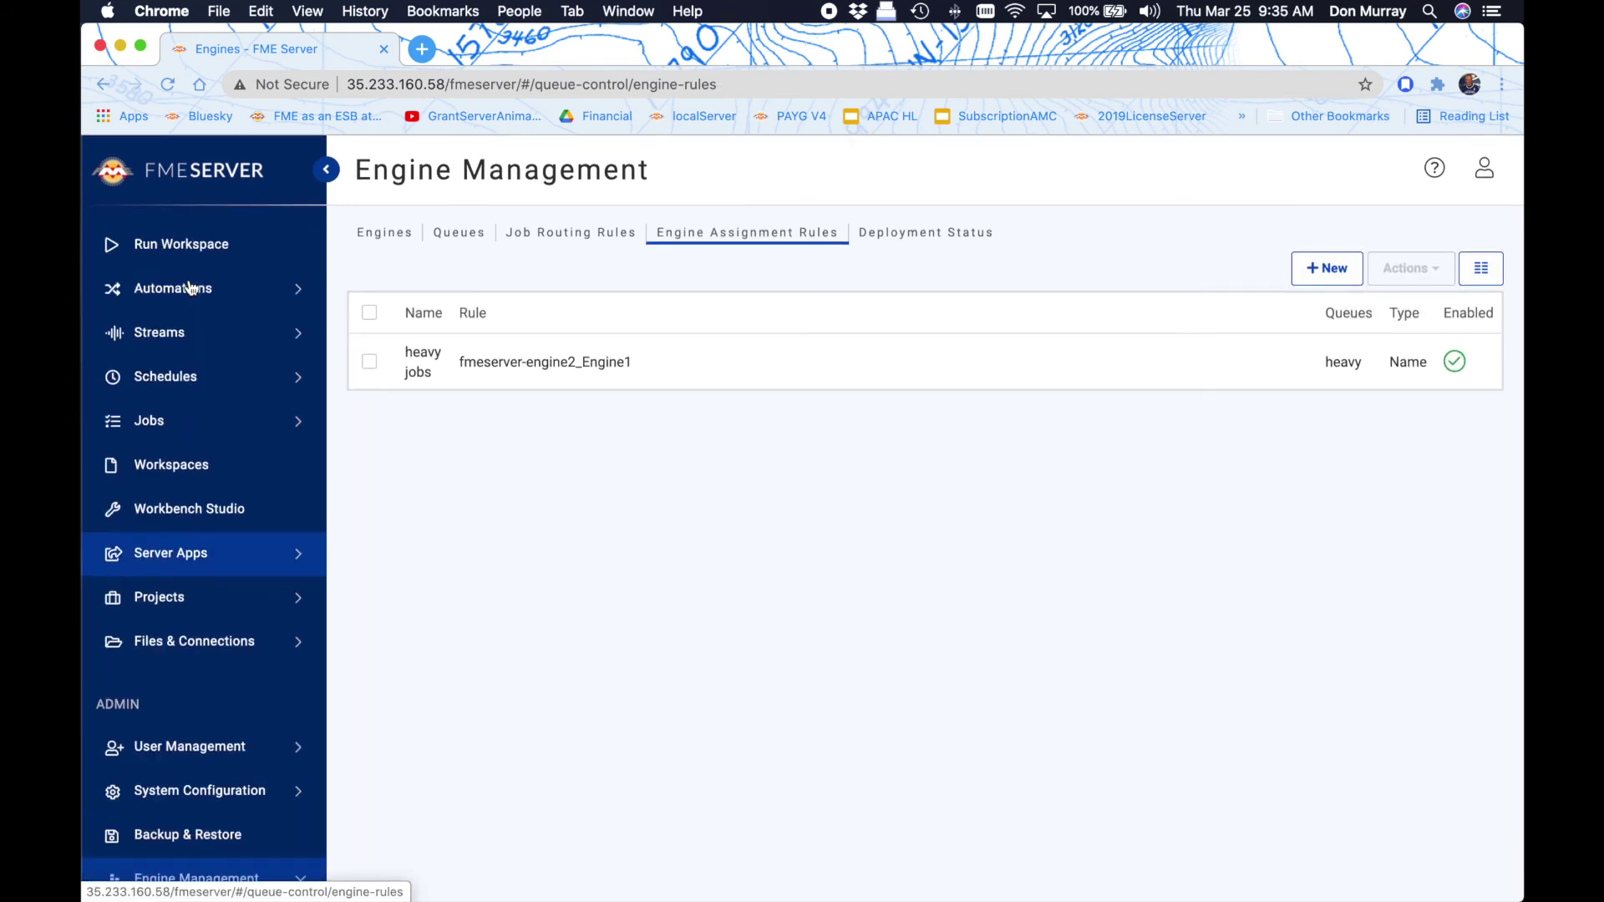
left_click(190, 248)
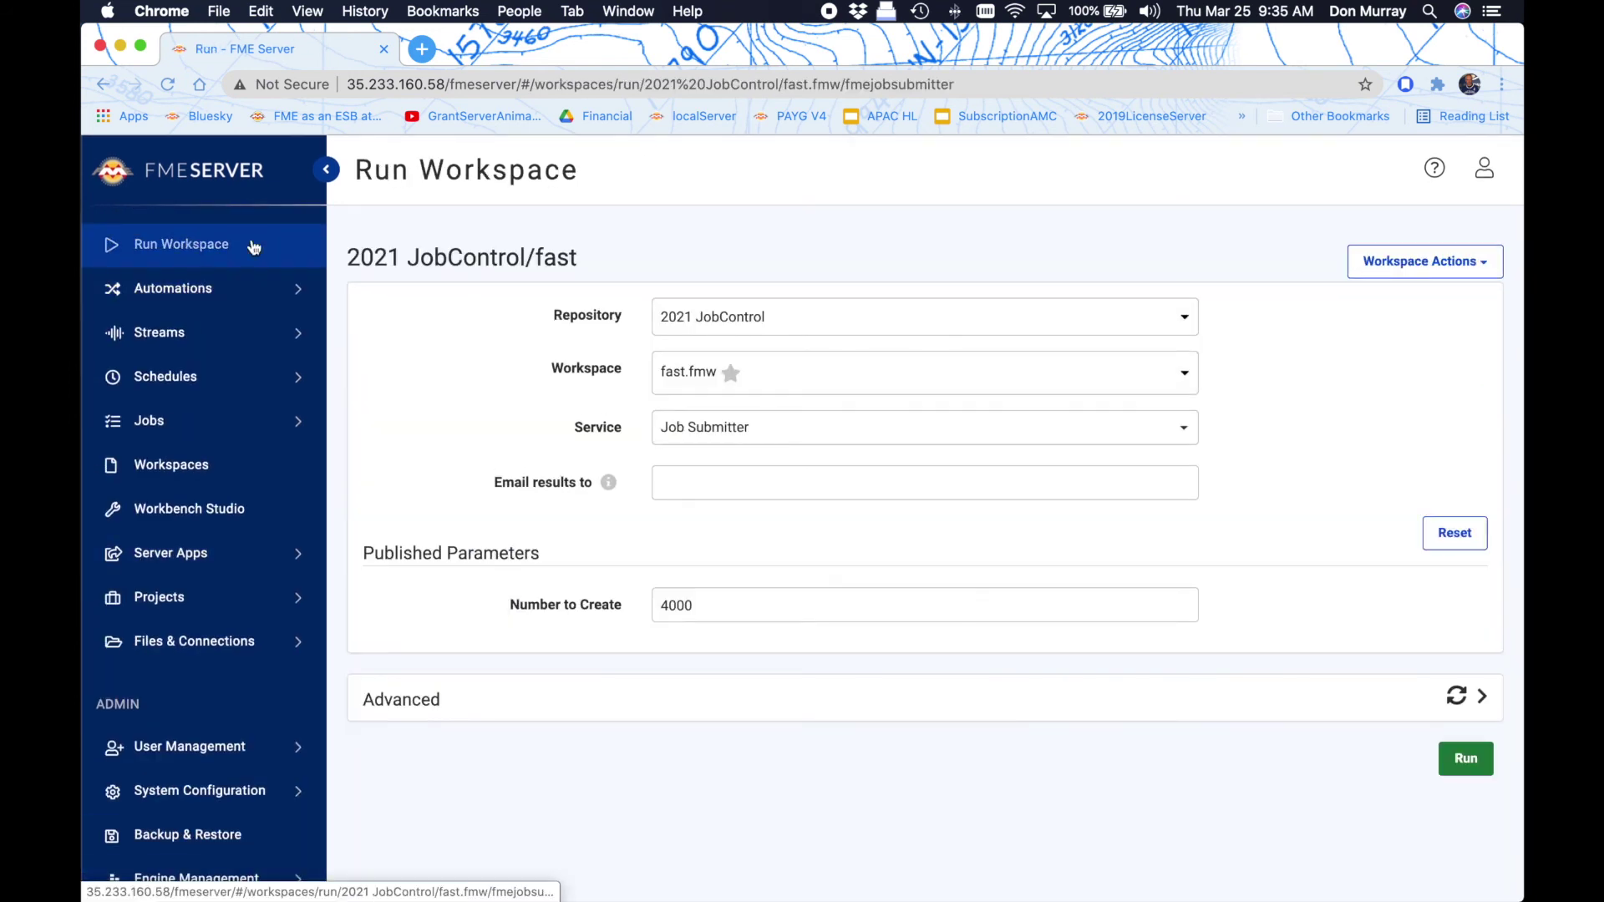
left_click(908, 386)
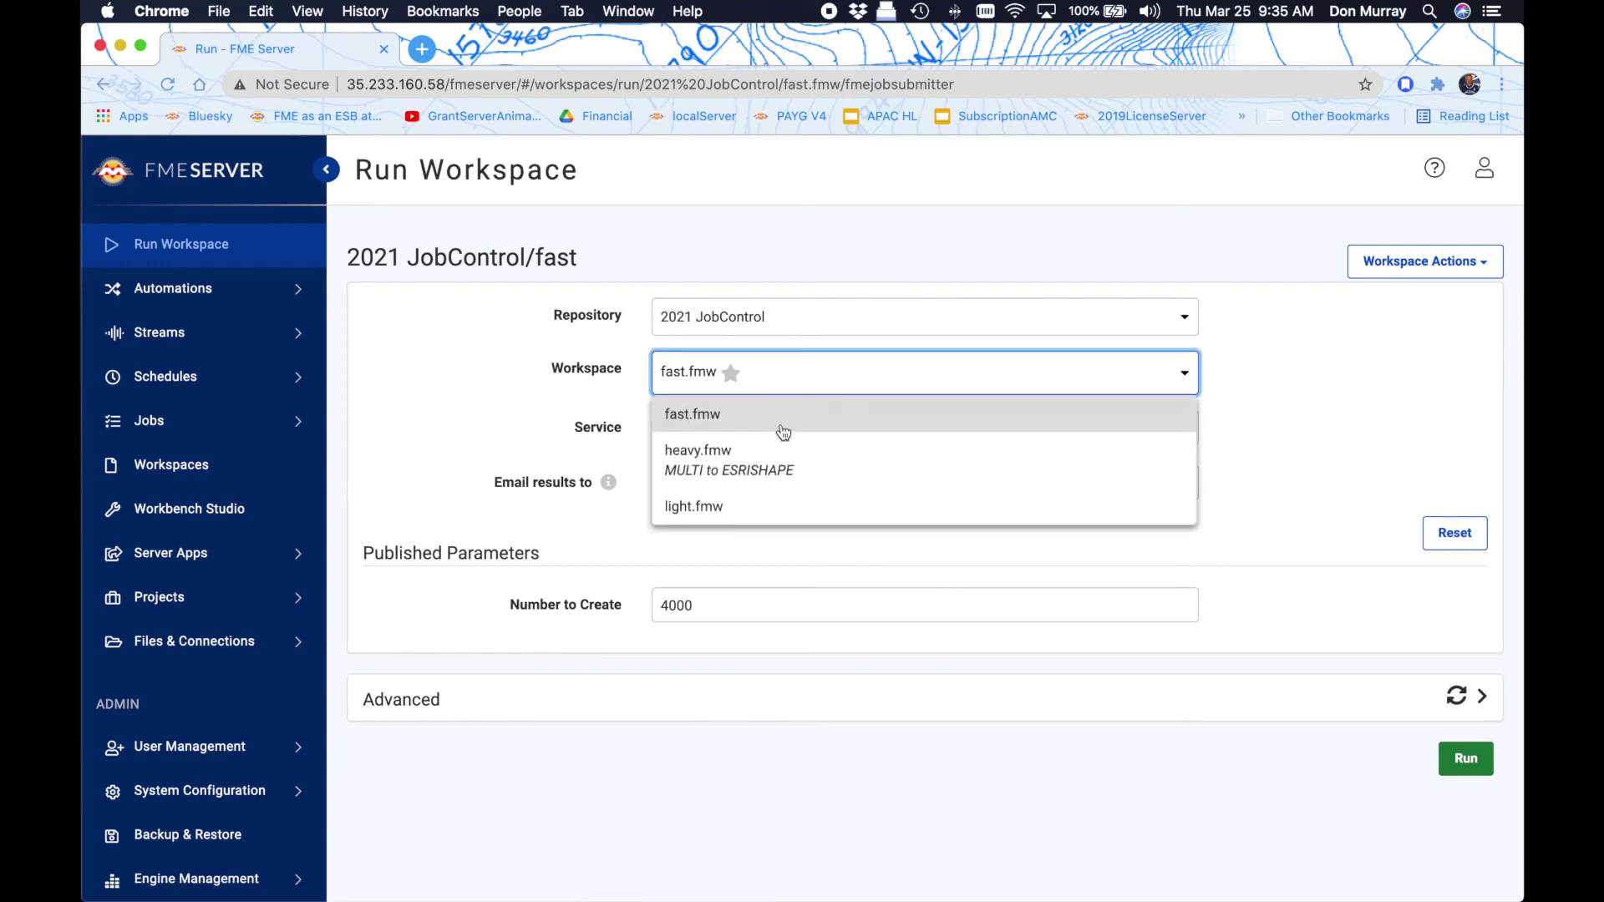
left_click(777, 459)
scroll(1345, 761, "down", 2)
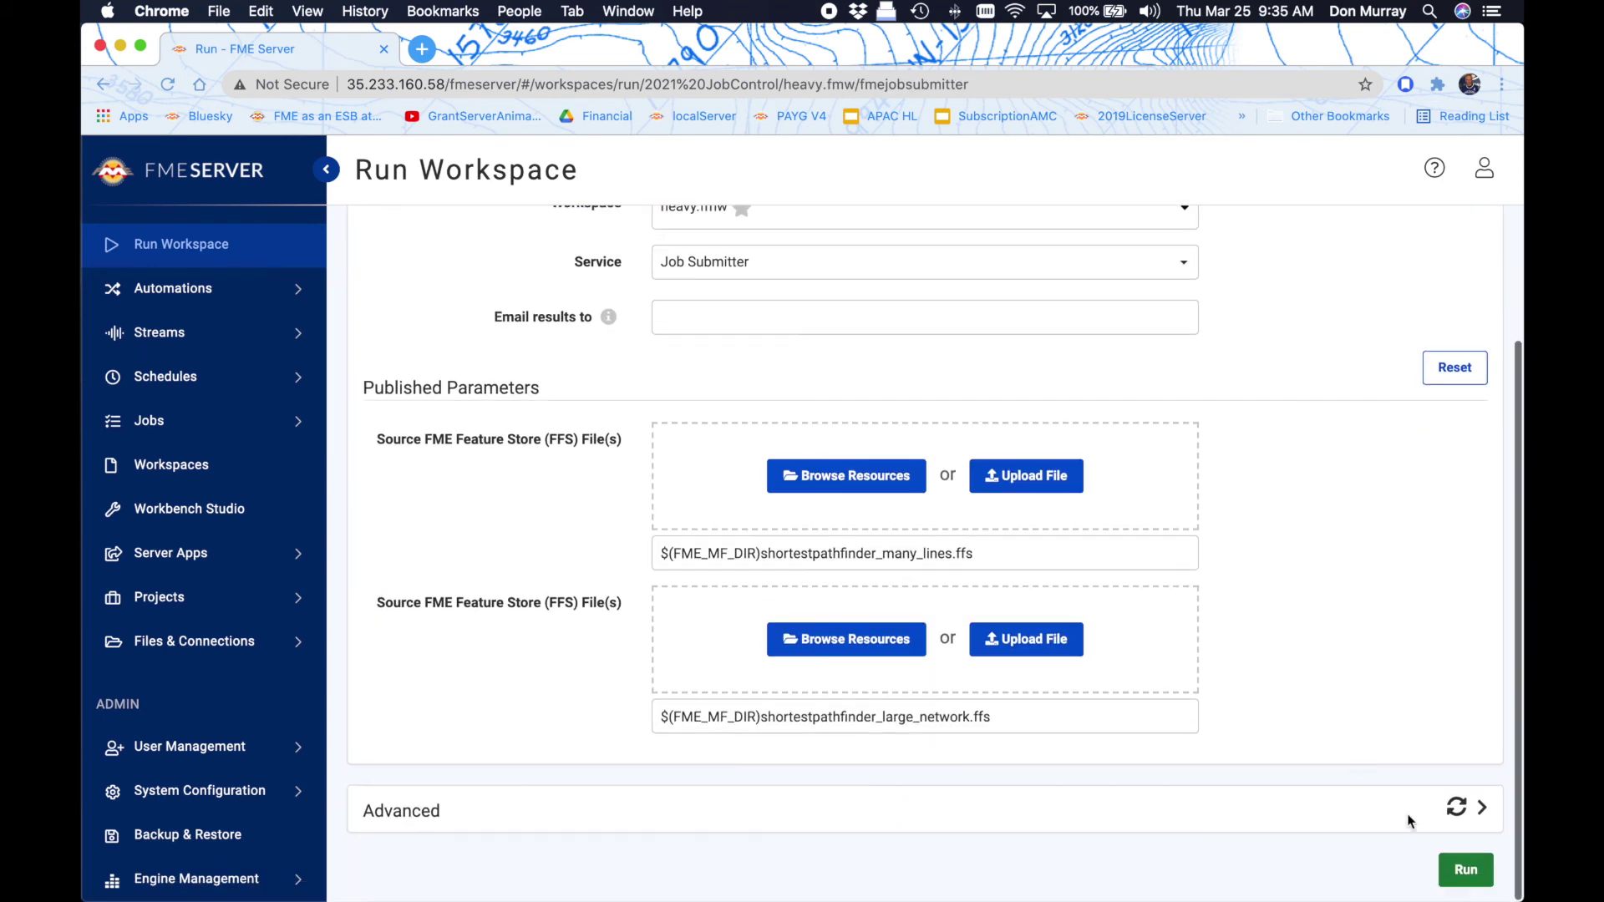
left_click(1465, 869)
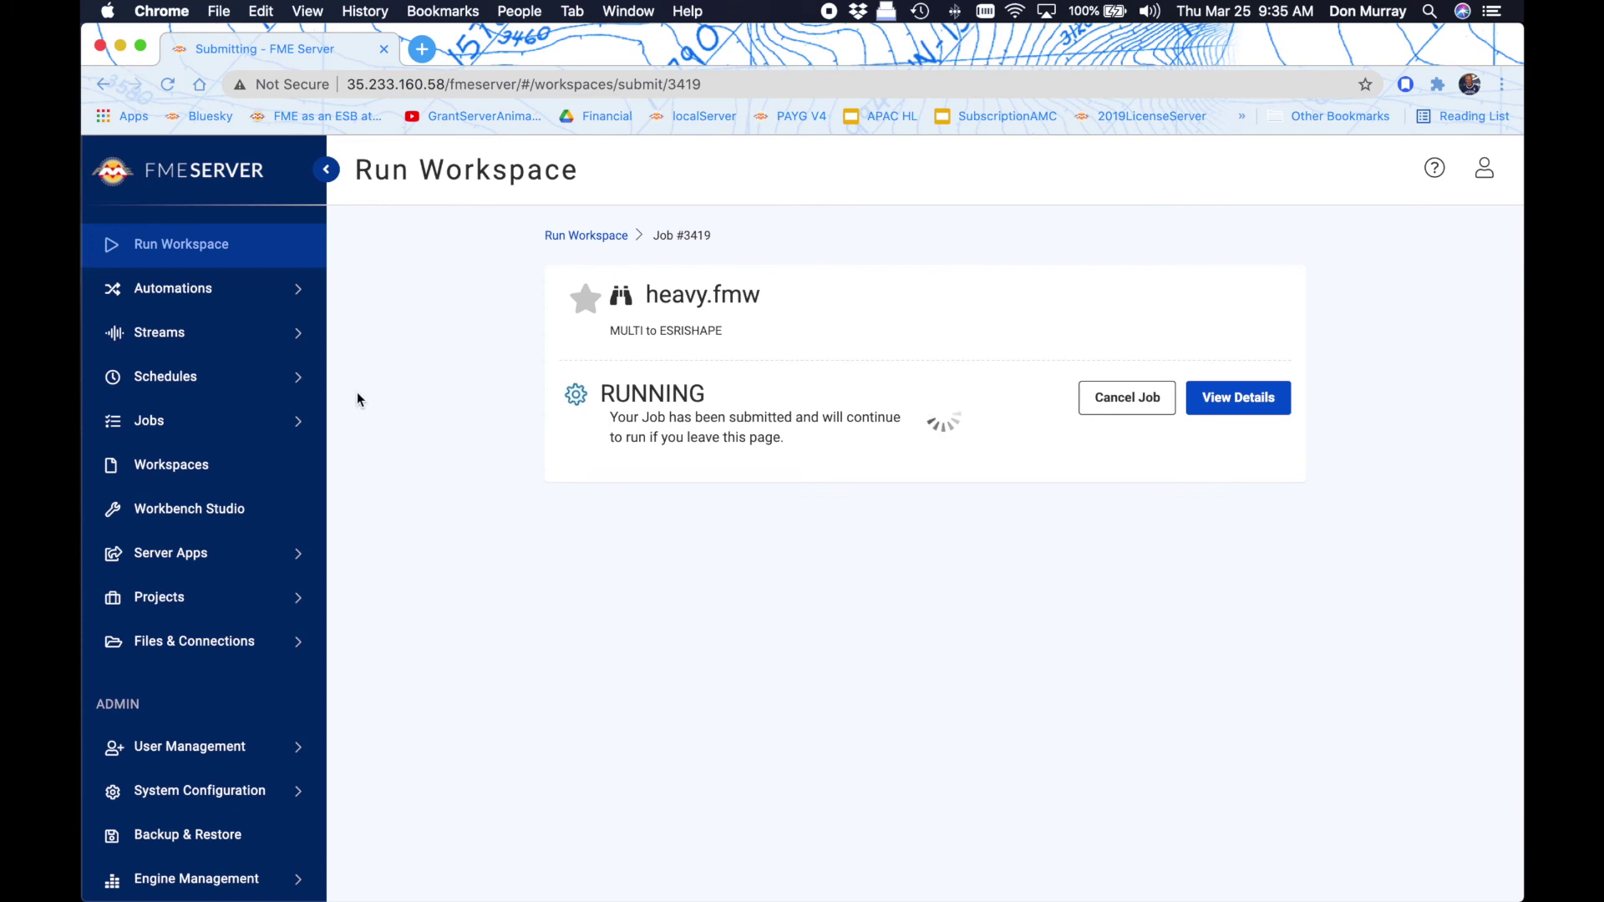
left_click(149, 429)
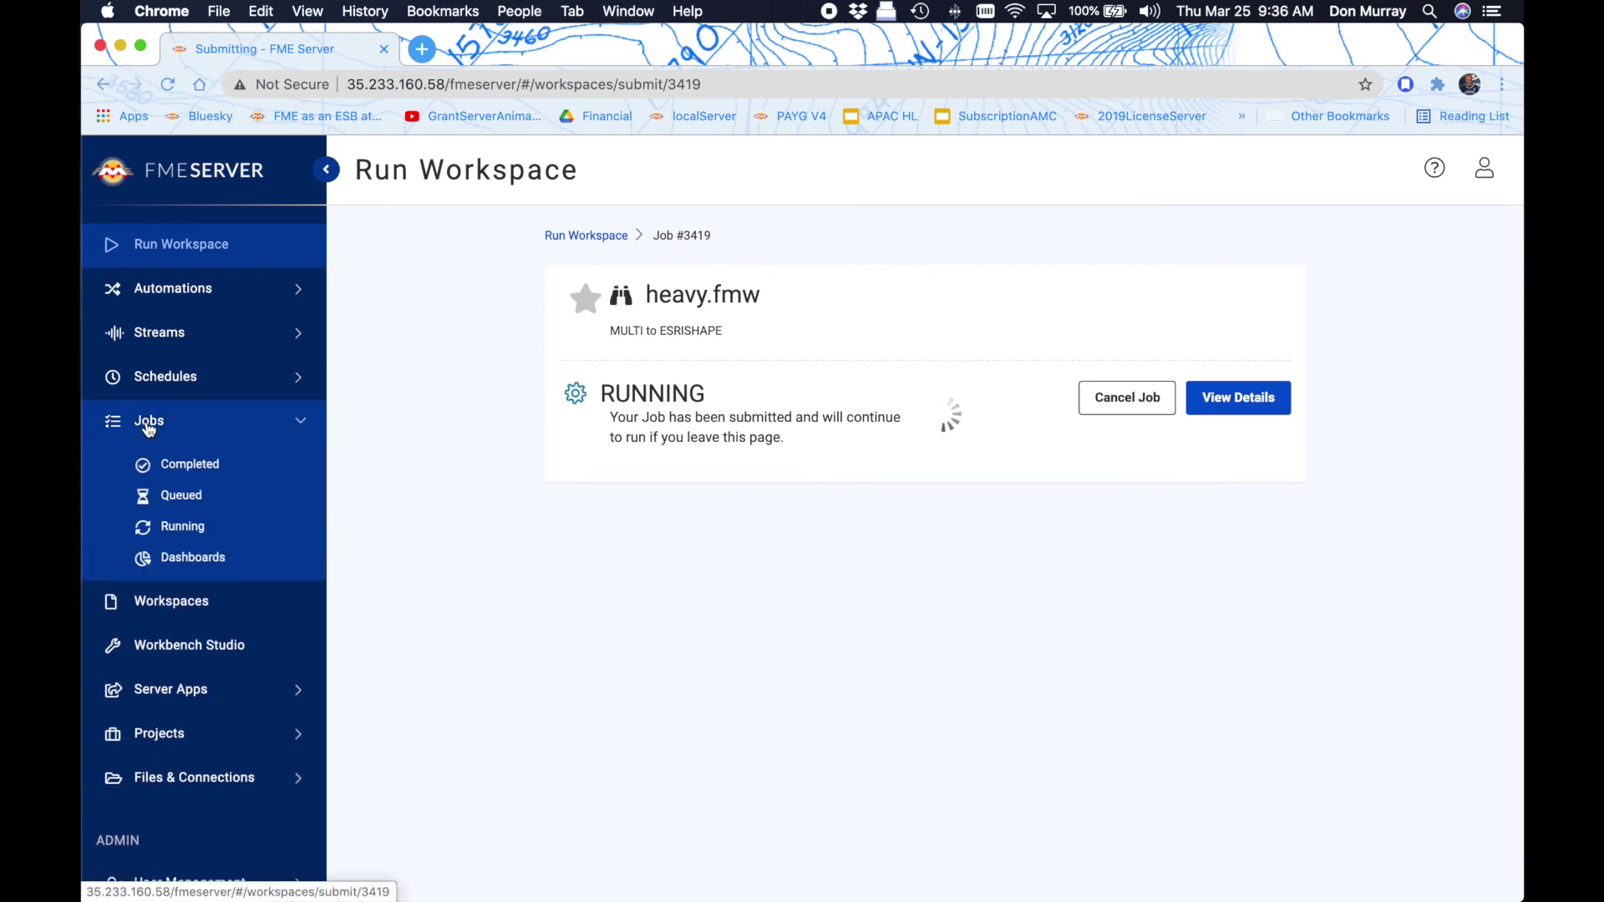
left_click(180, 527)
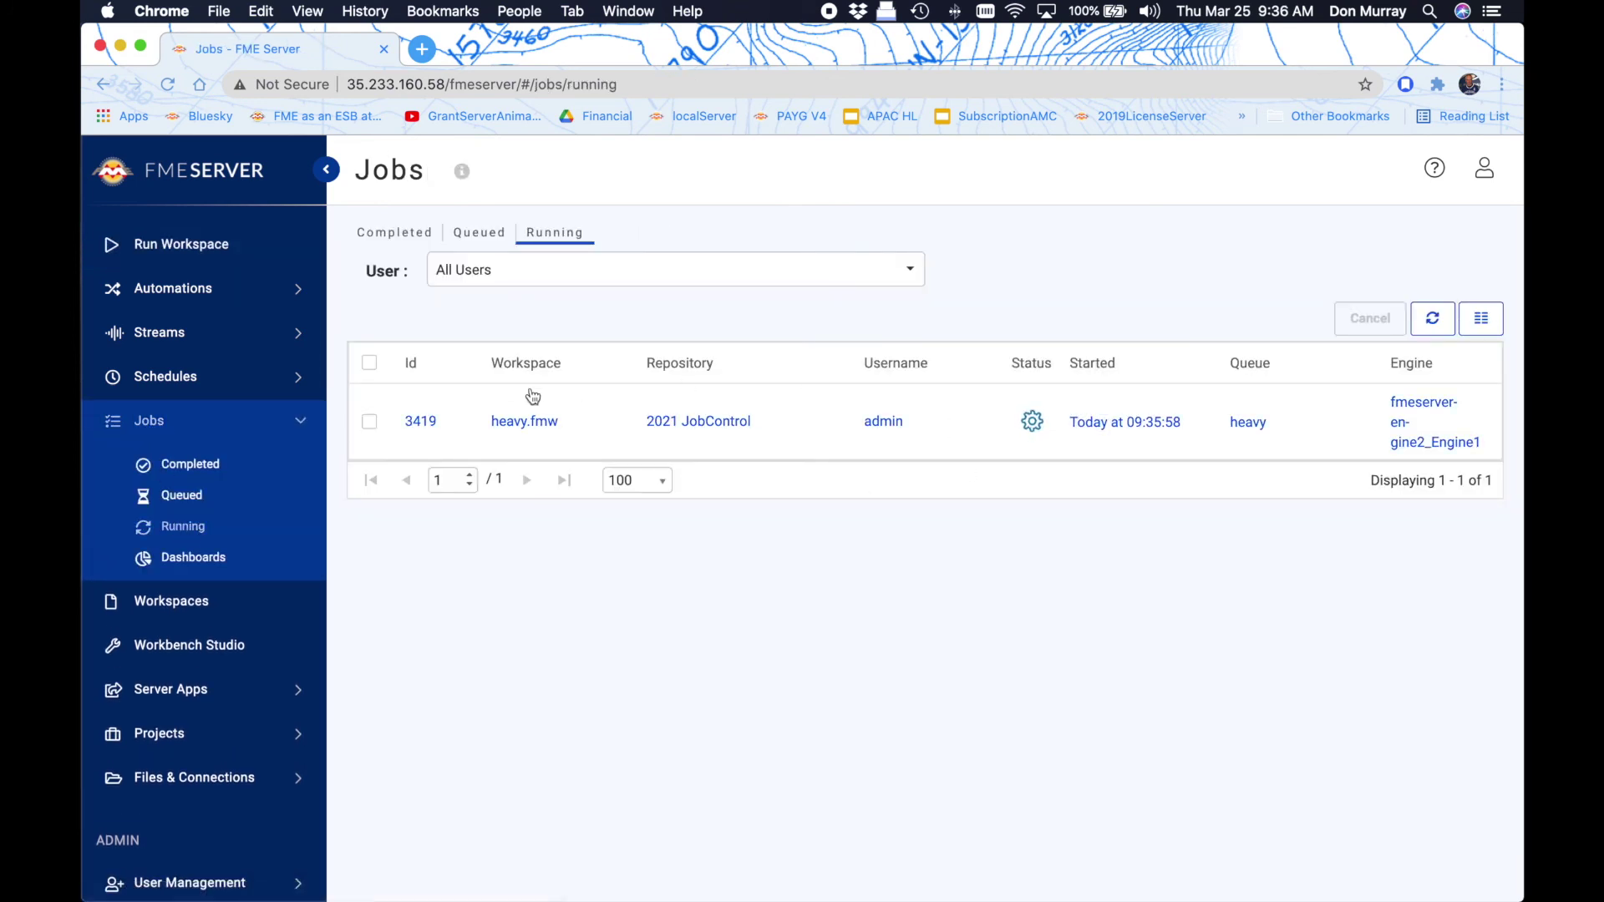
Step: Submit the heavy.fmw workspace three more times with its default parameters
left_click(184, 251)
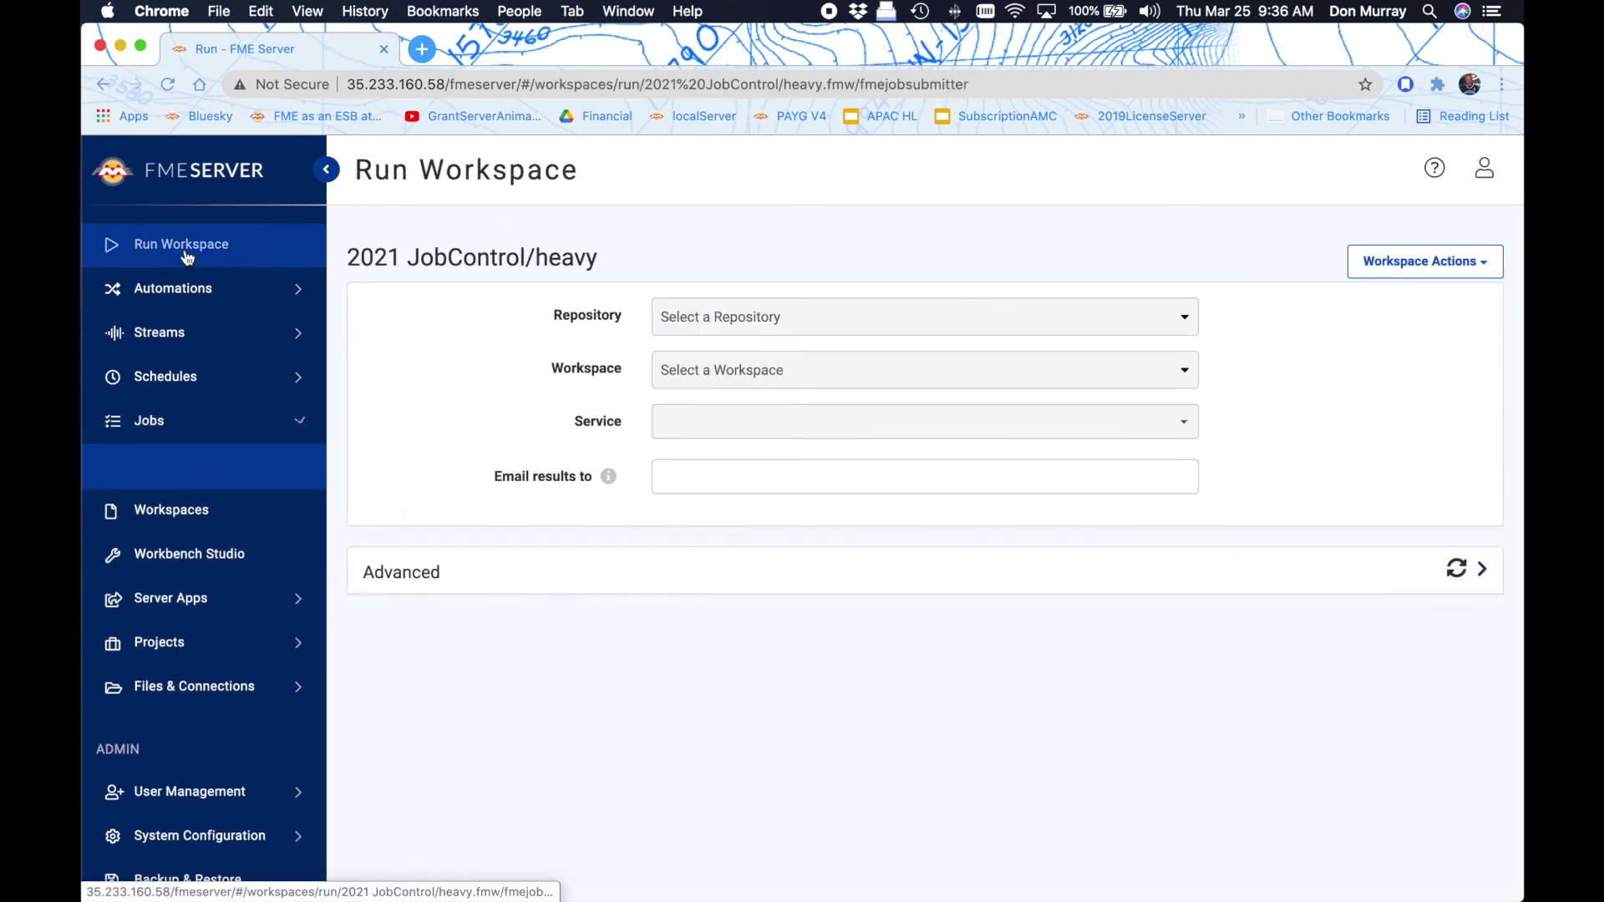
scroll(1364, 681, "down", 4)
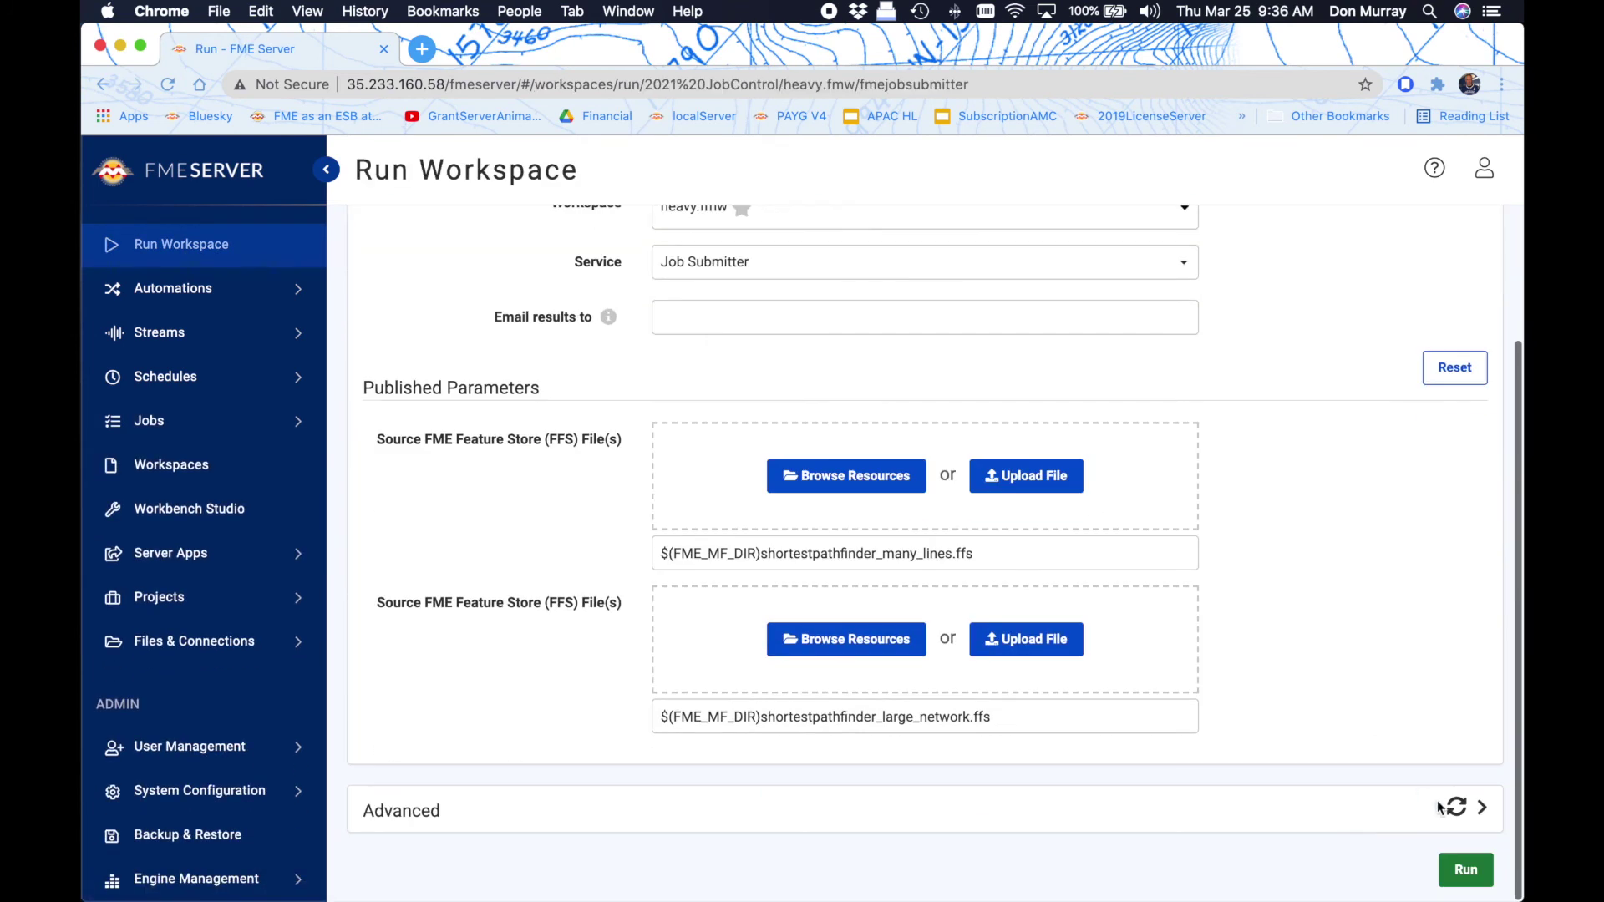
left_click(1464, 867)
left_click(179, 244)
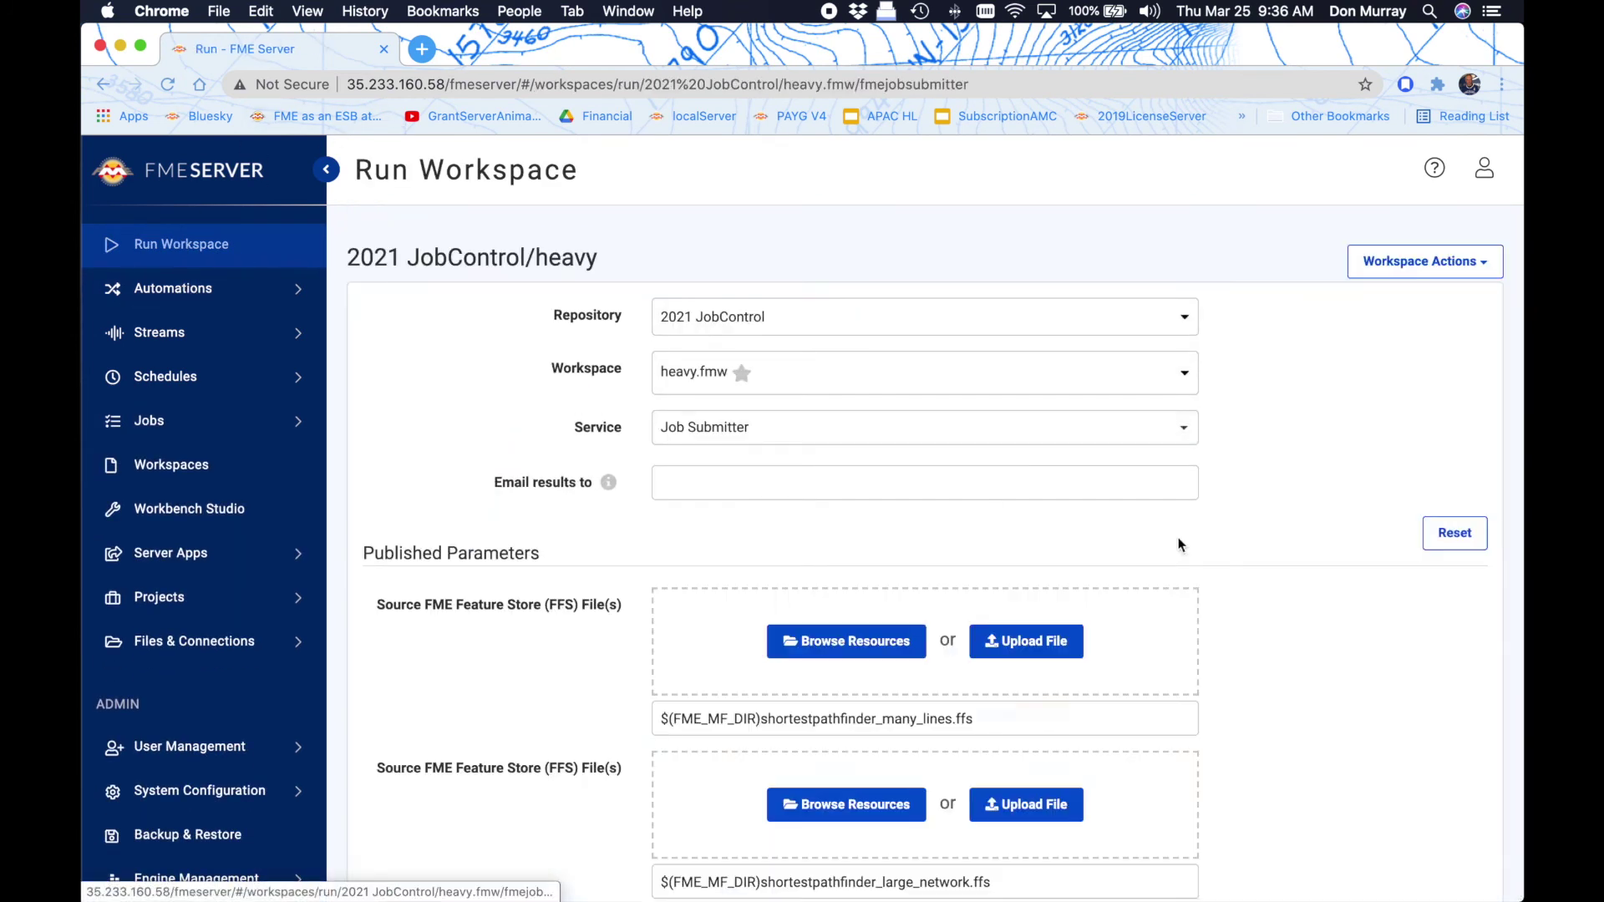
scroll(1400, 789, "down", 3)
left_click(1465, 869)
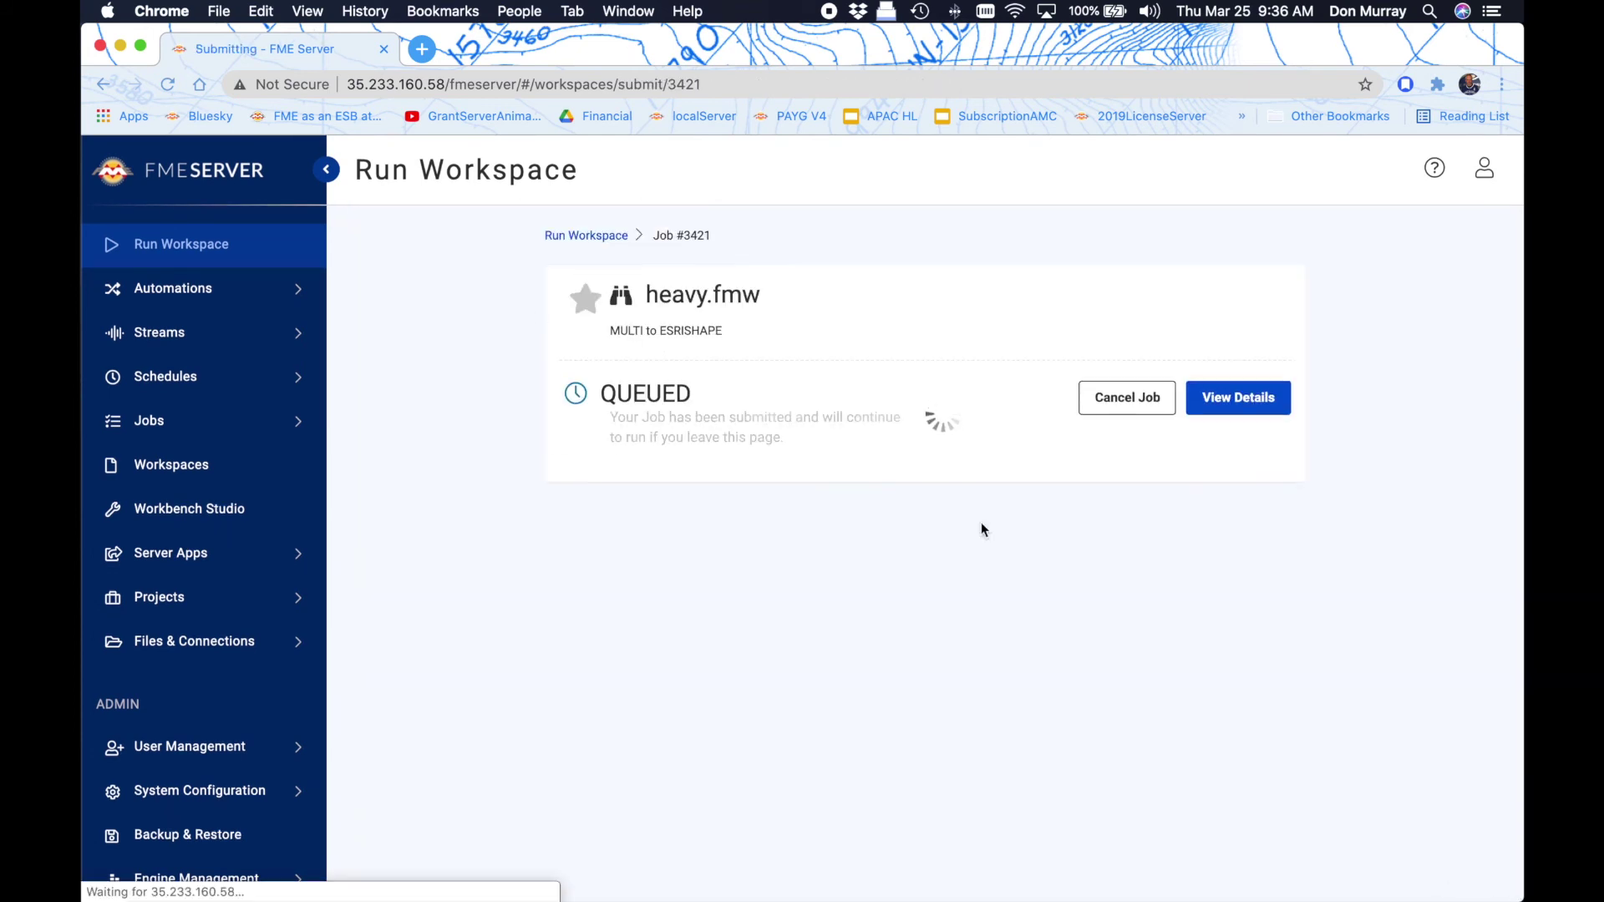
left_click(150, 246)
scroll(1370, 493, "down", 3)
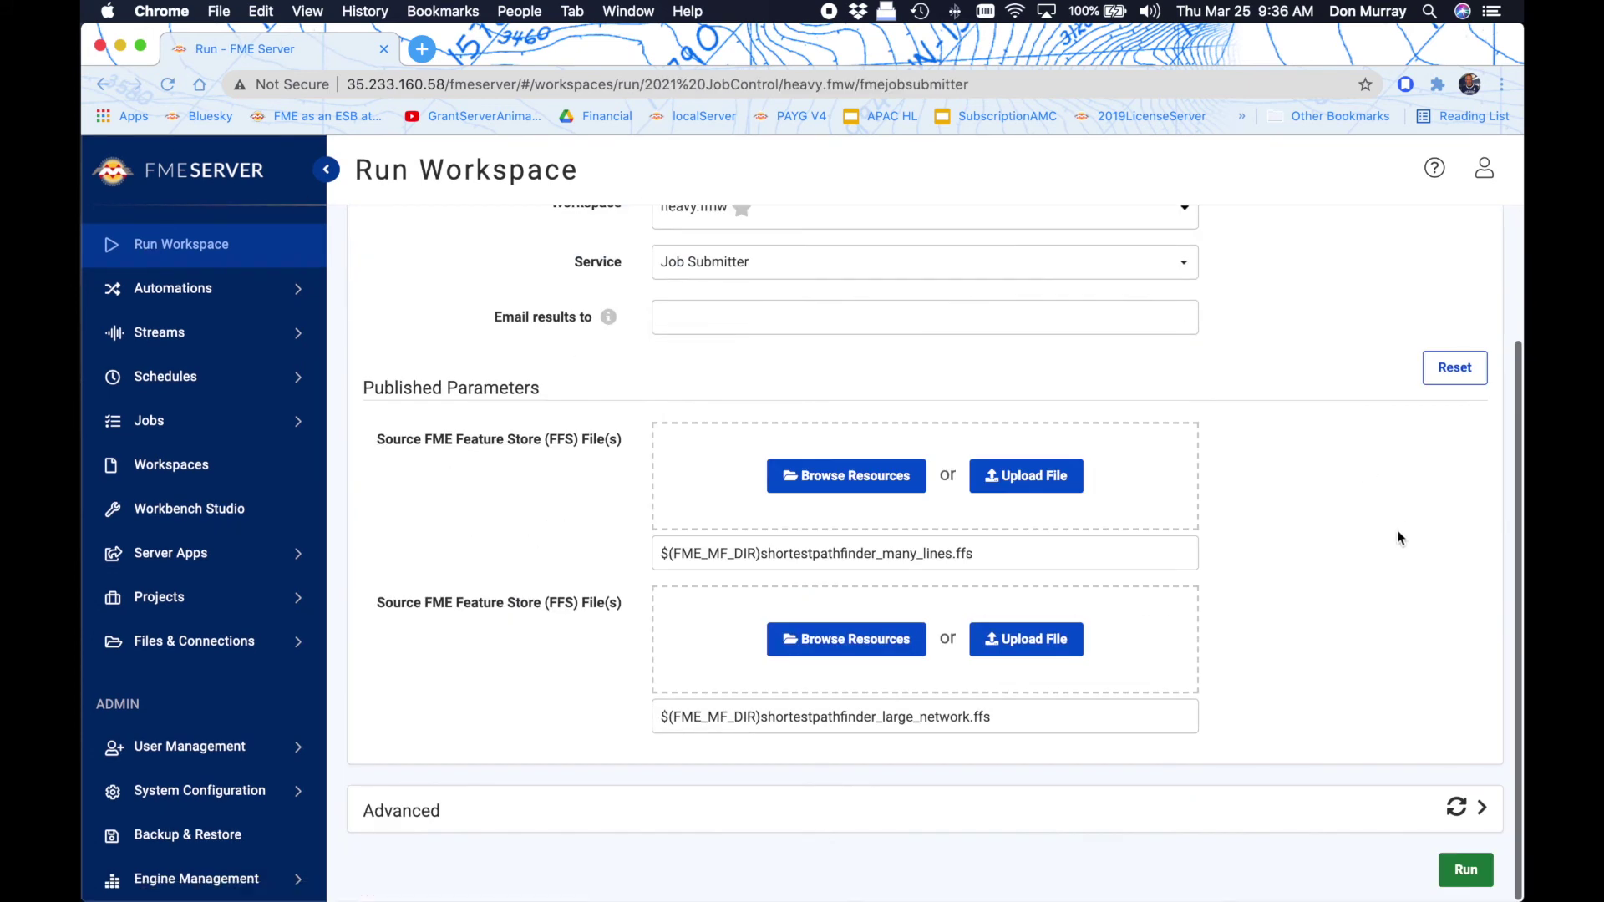
left_click(1471, 879)
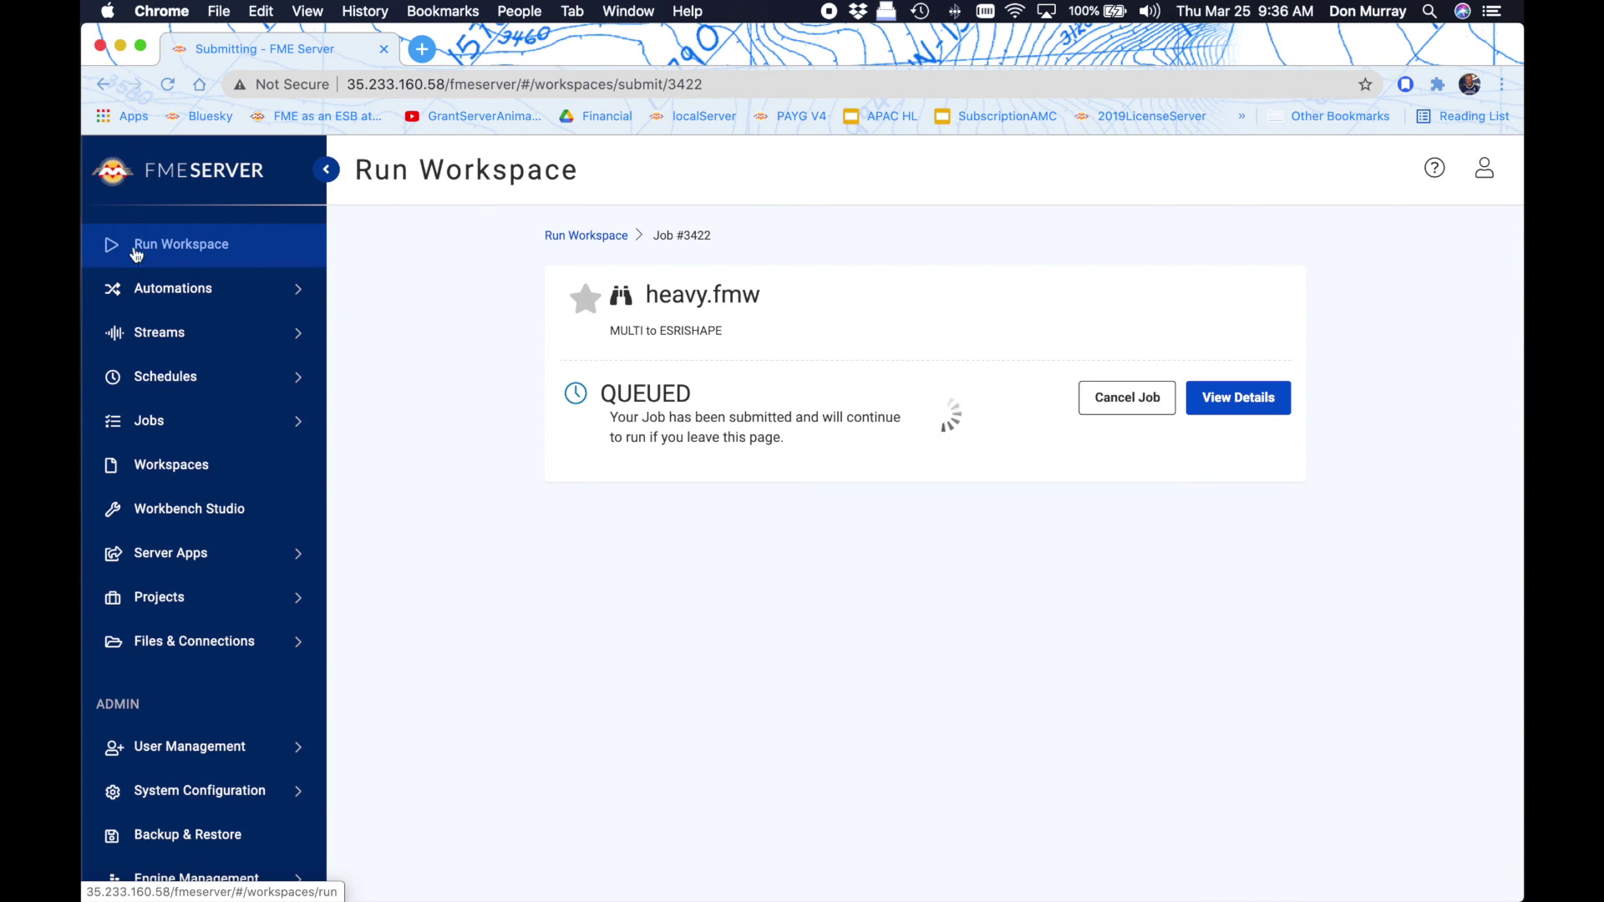
Step: Review the running jobs and the queued jobs to see how the heavy submissions are handled
left_click(174, 420)
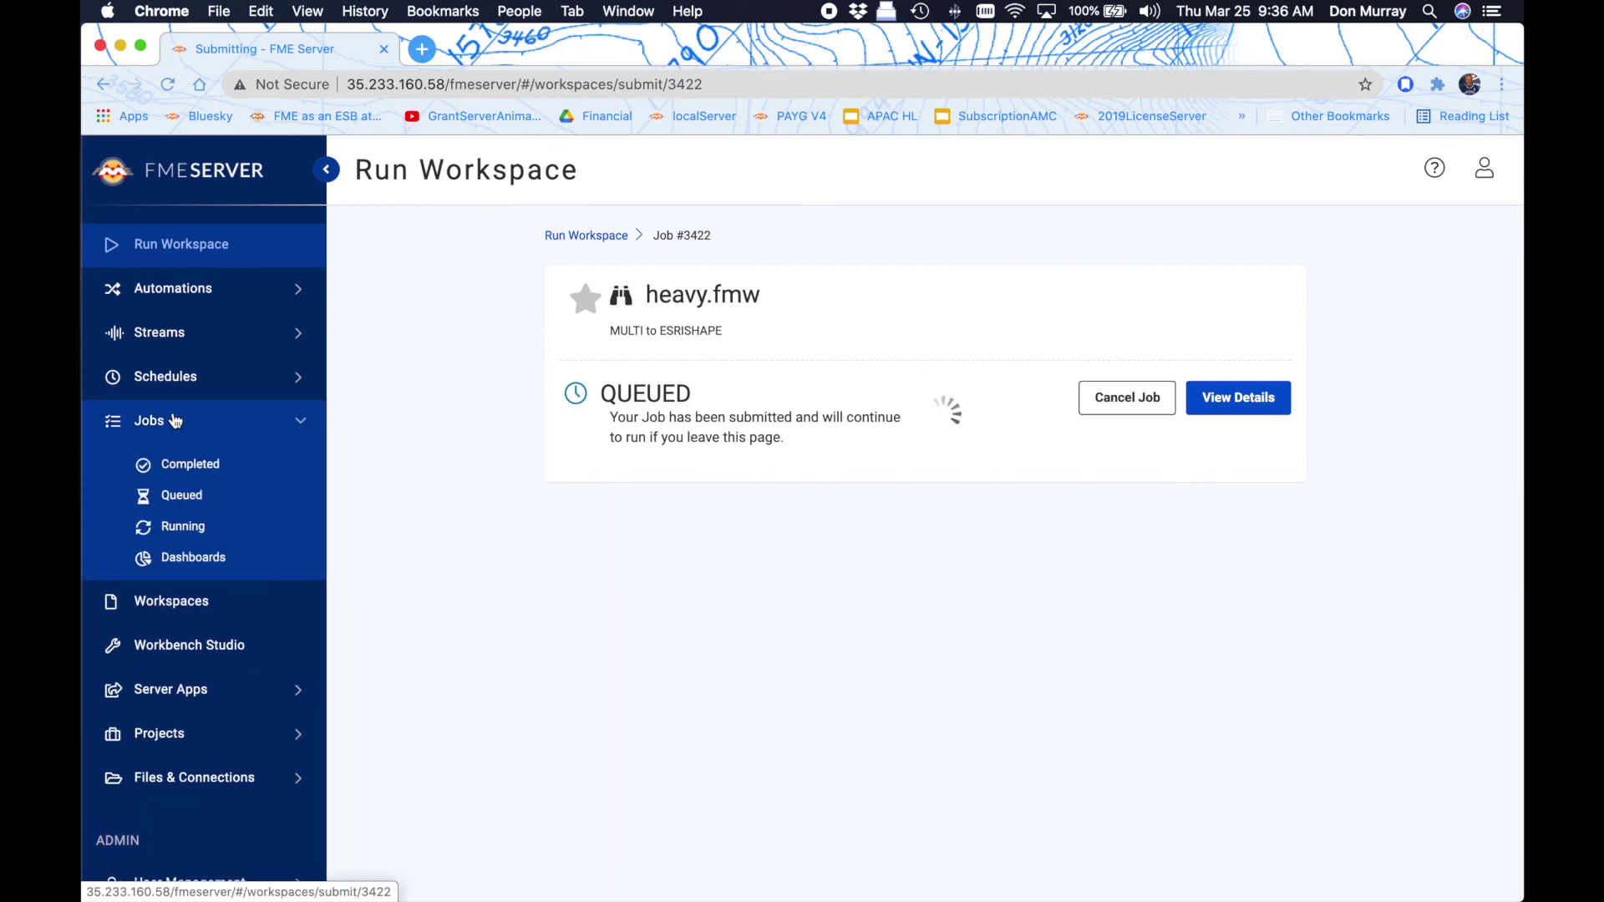
left_click(194, 526)
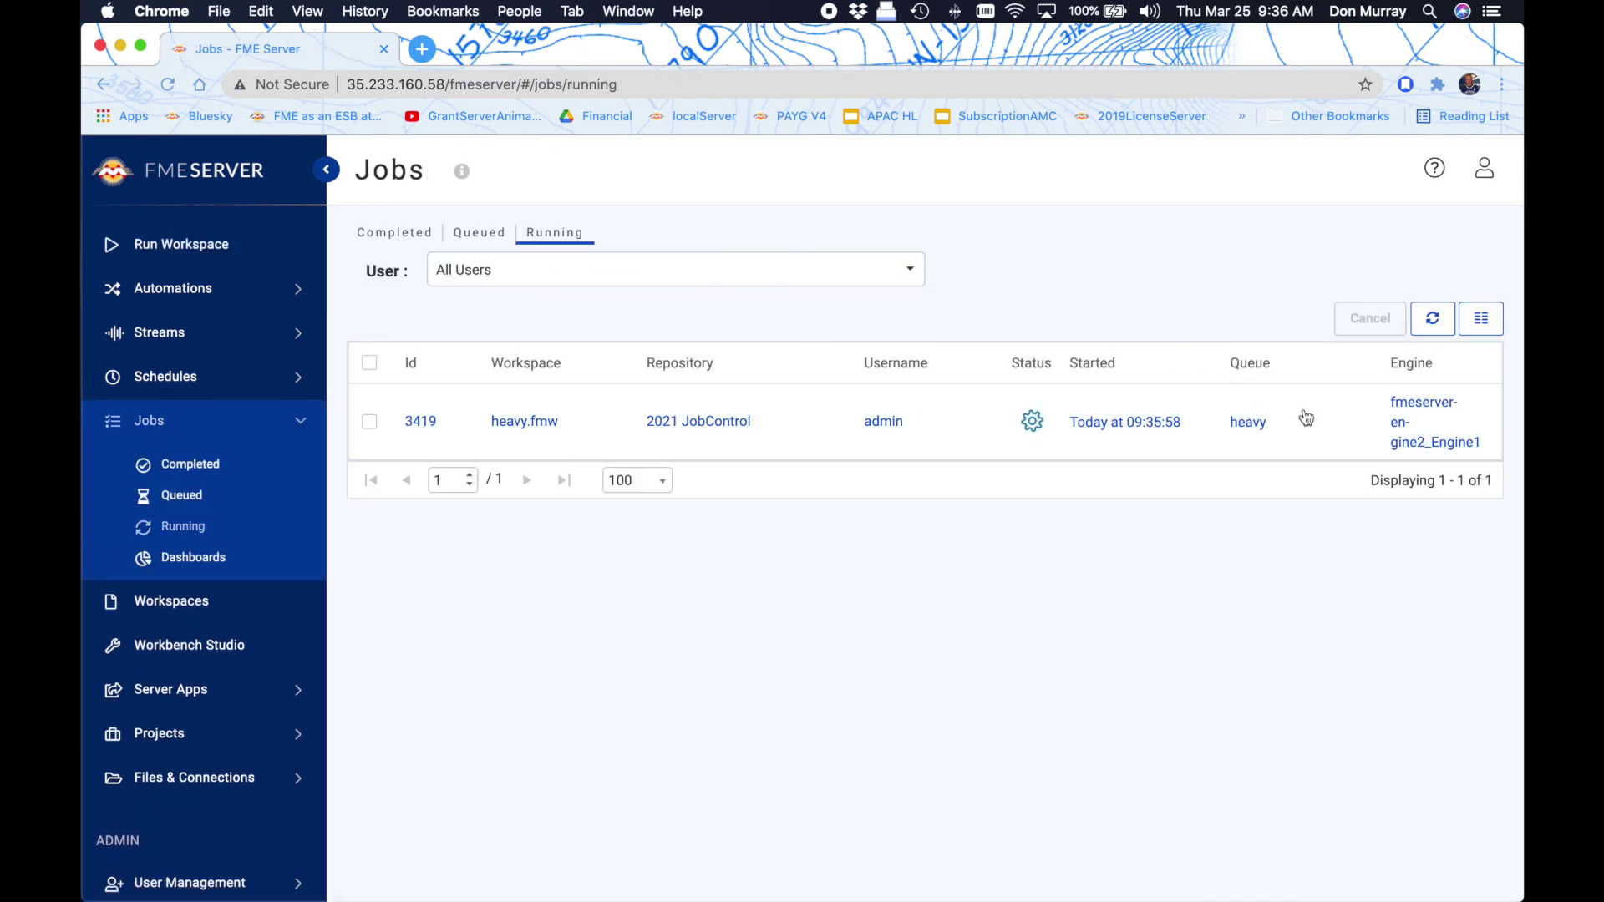
left_click(209, 497)
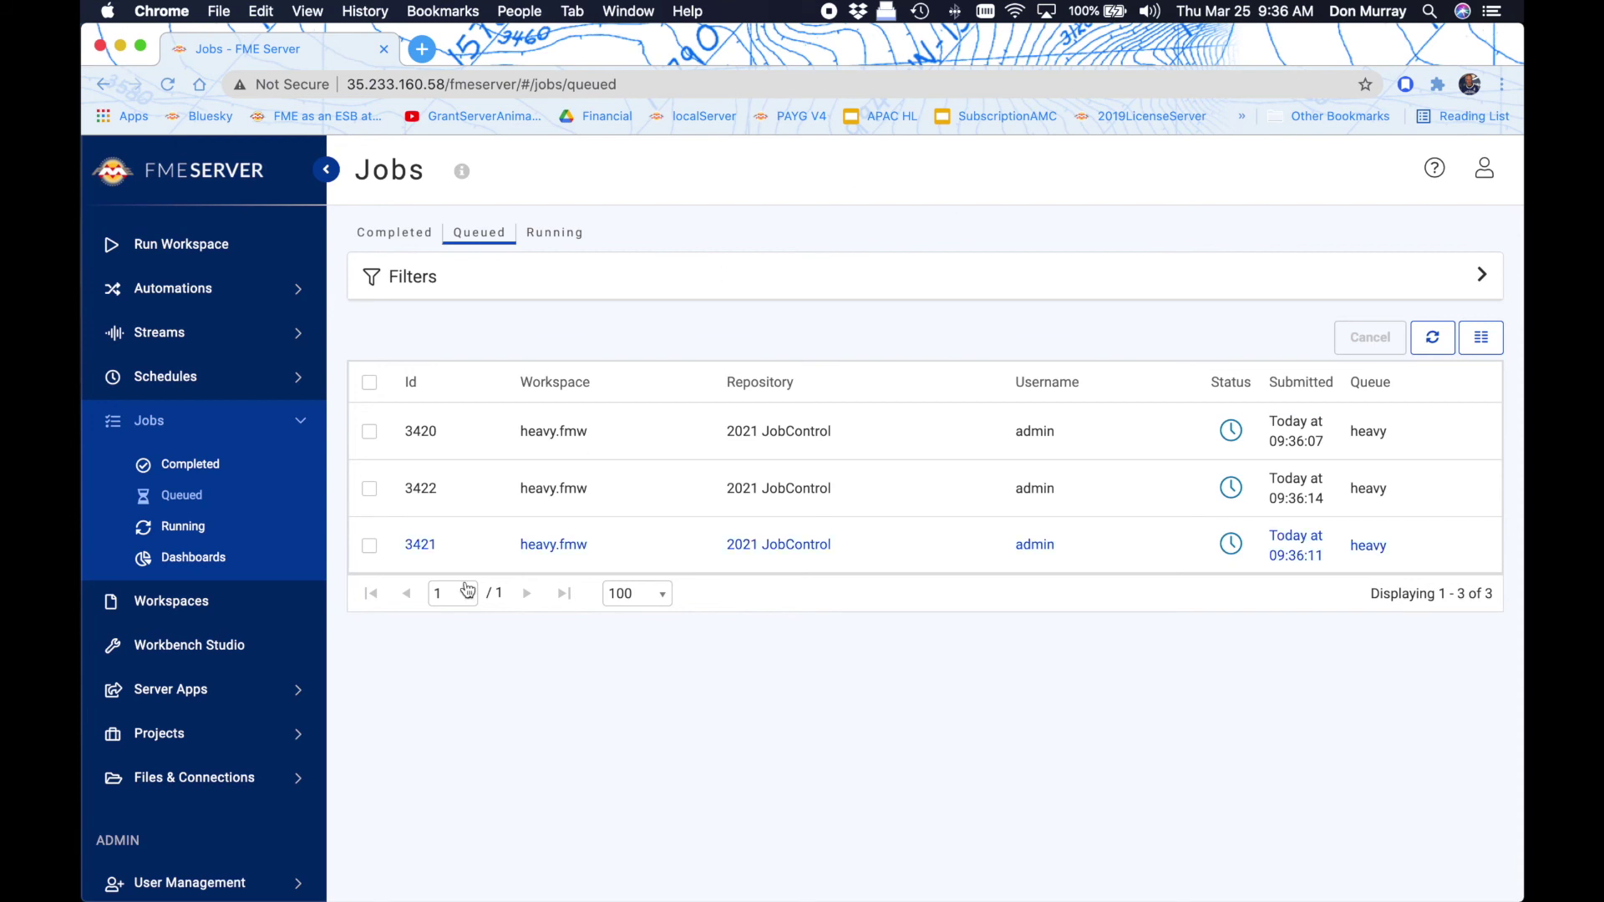
Step: Set the number of dynamic engines on the host fmeserver-engine1 to 6 and confirm the change
scroll(248, 660, "down", 5)
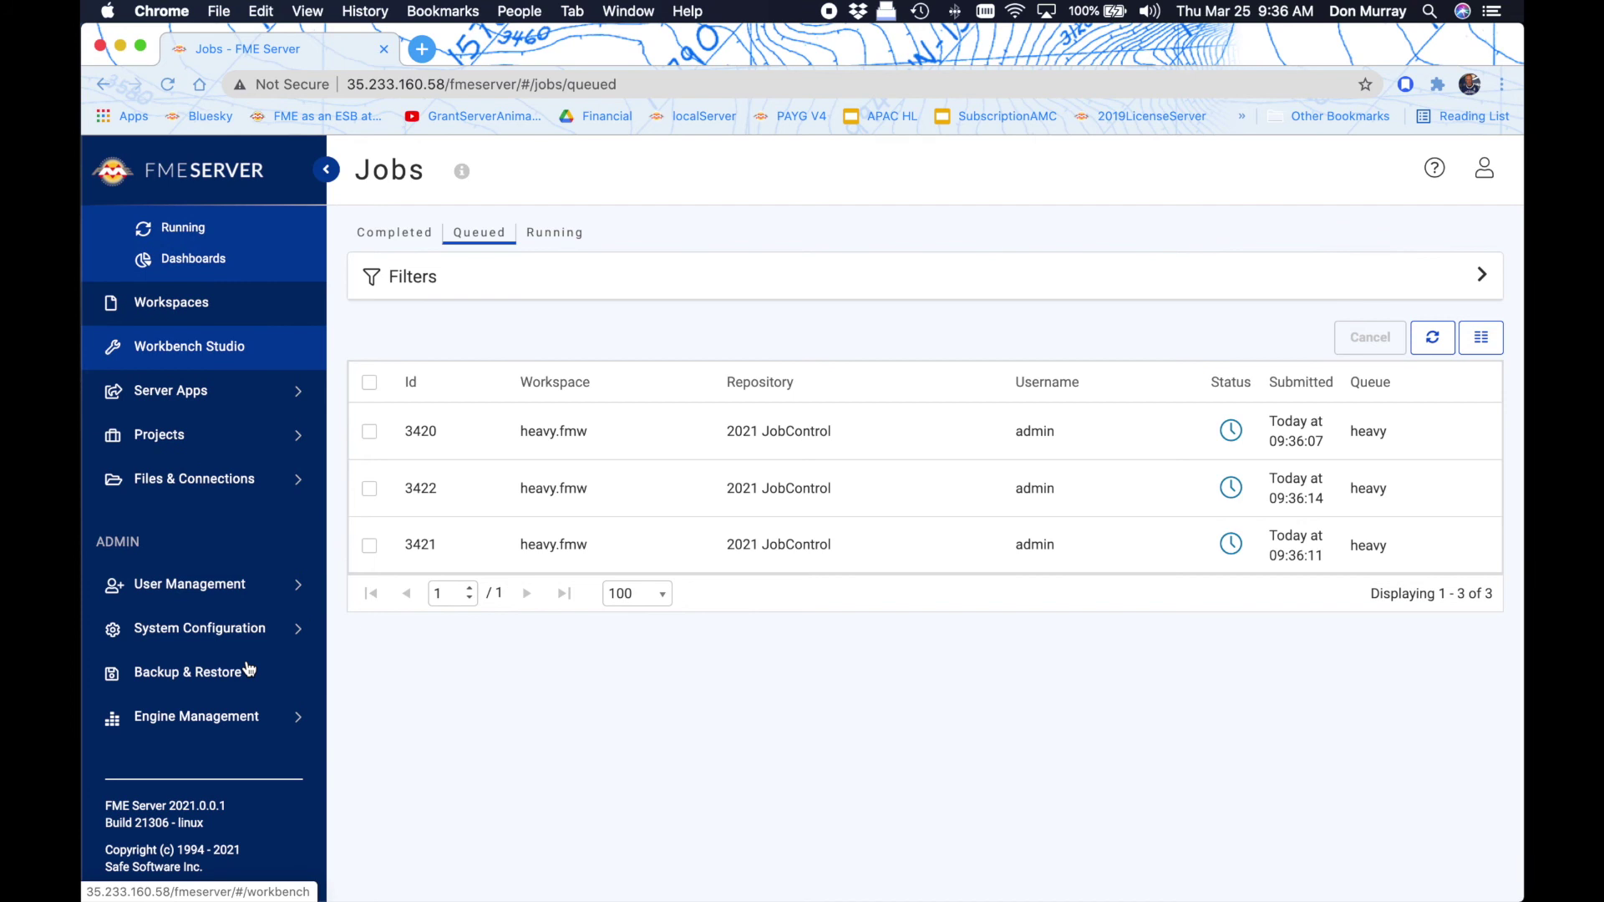
left_click(196, 725)
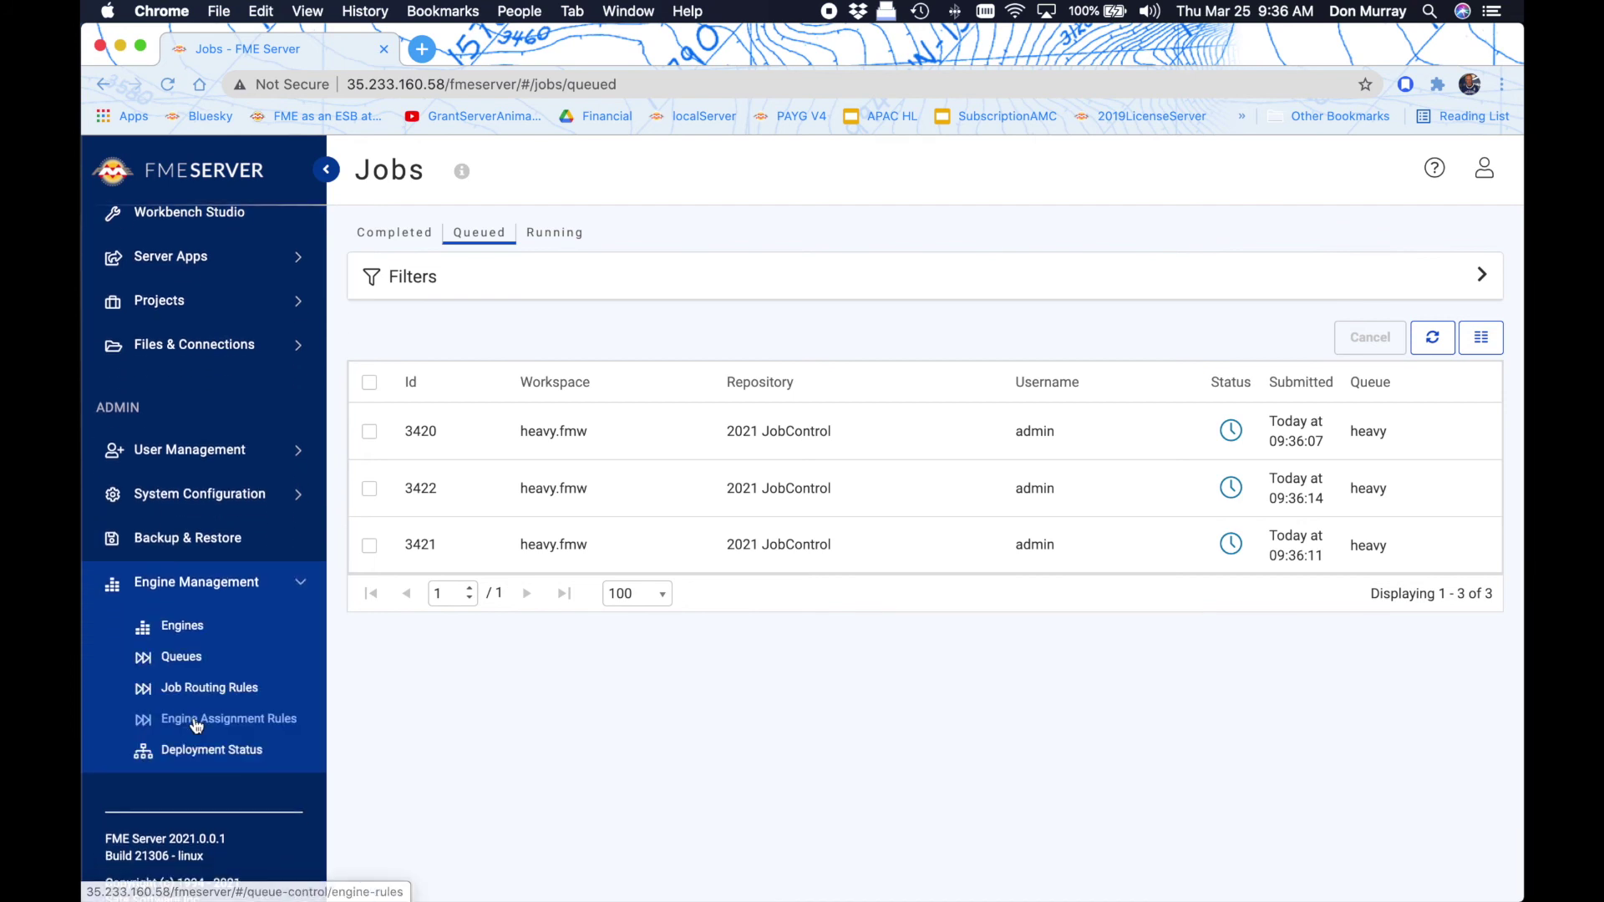
left_click(181, 627)
scroll(1050, 548, "down", 6)
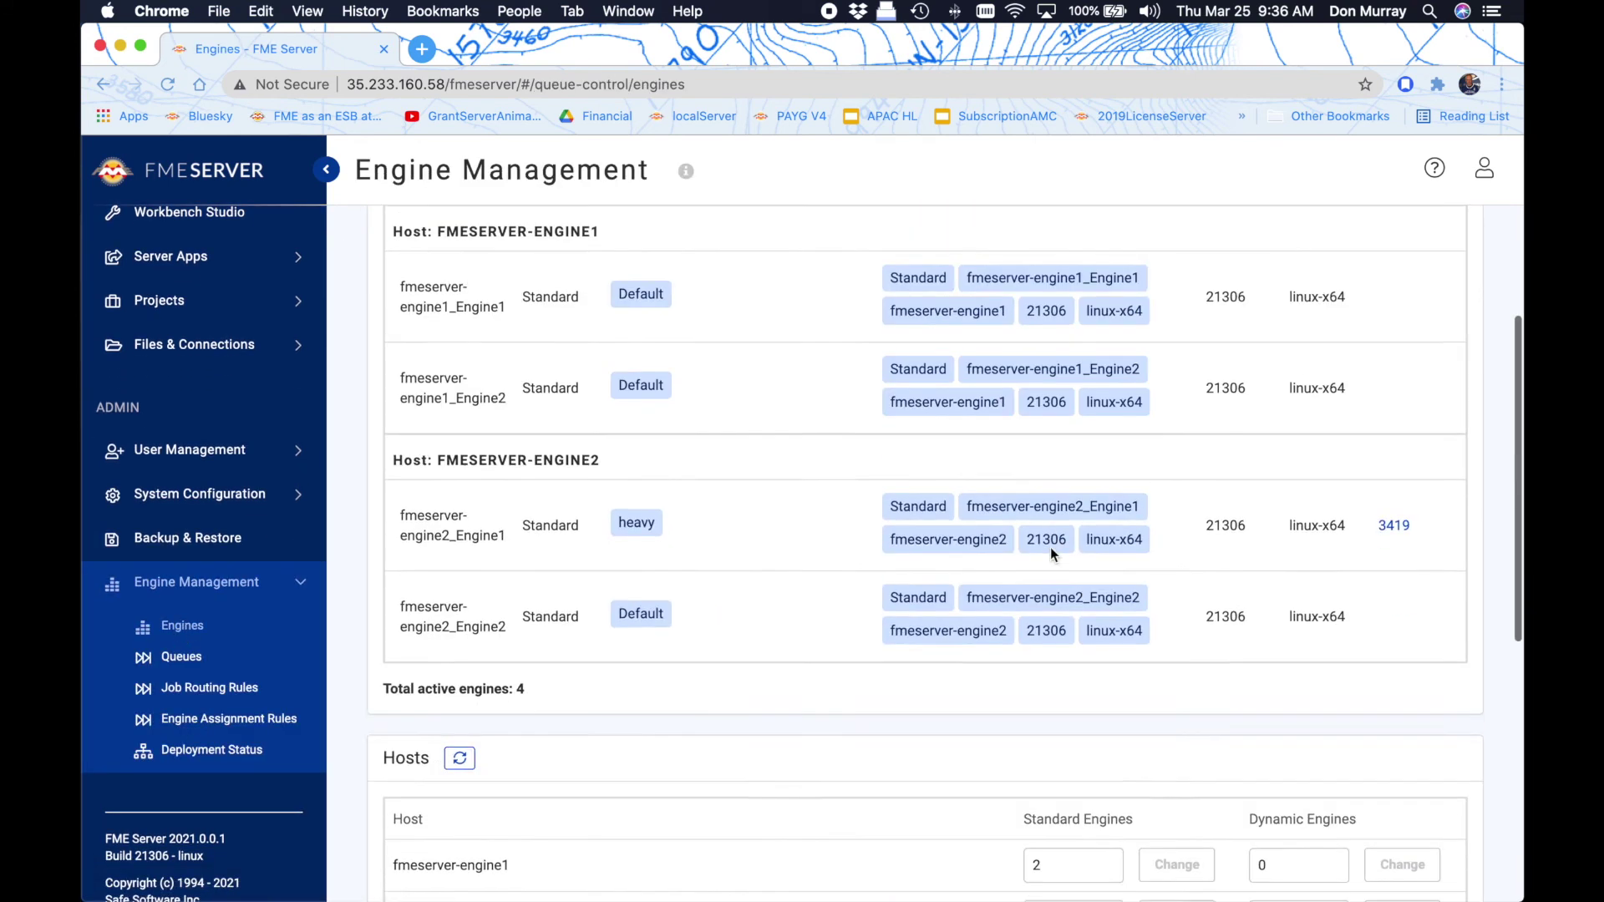
scroll(1050, 548, "down", 2)
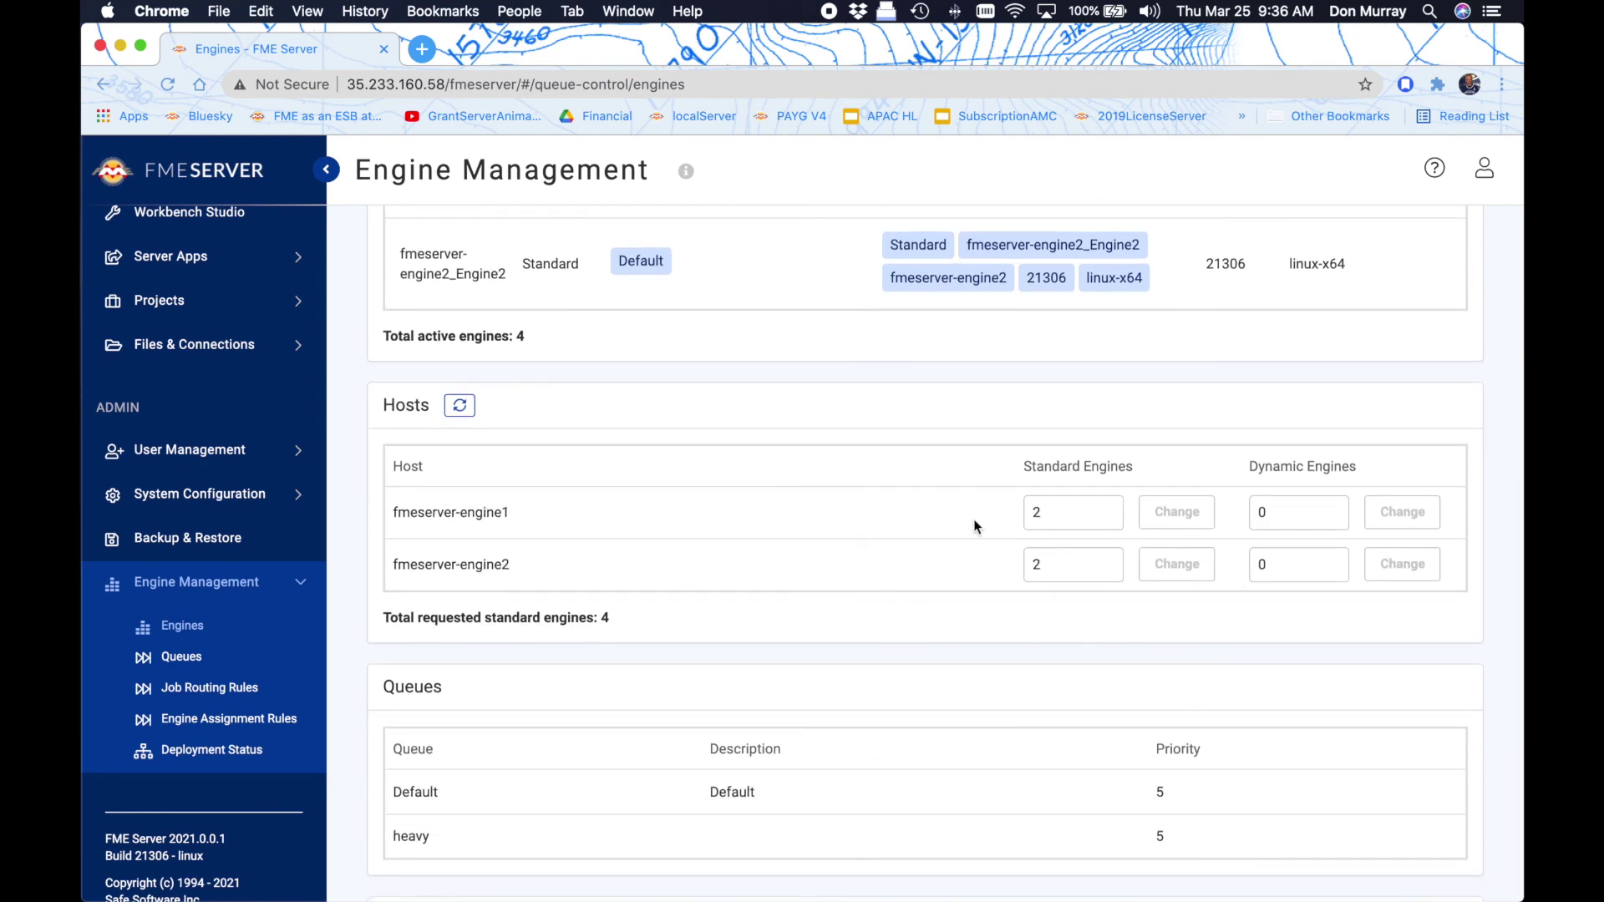
left_click(1269, 520)
key("BackSpace")
type("6")
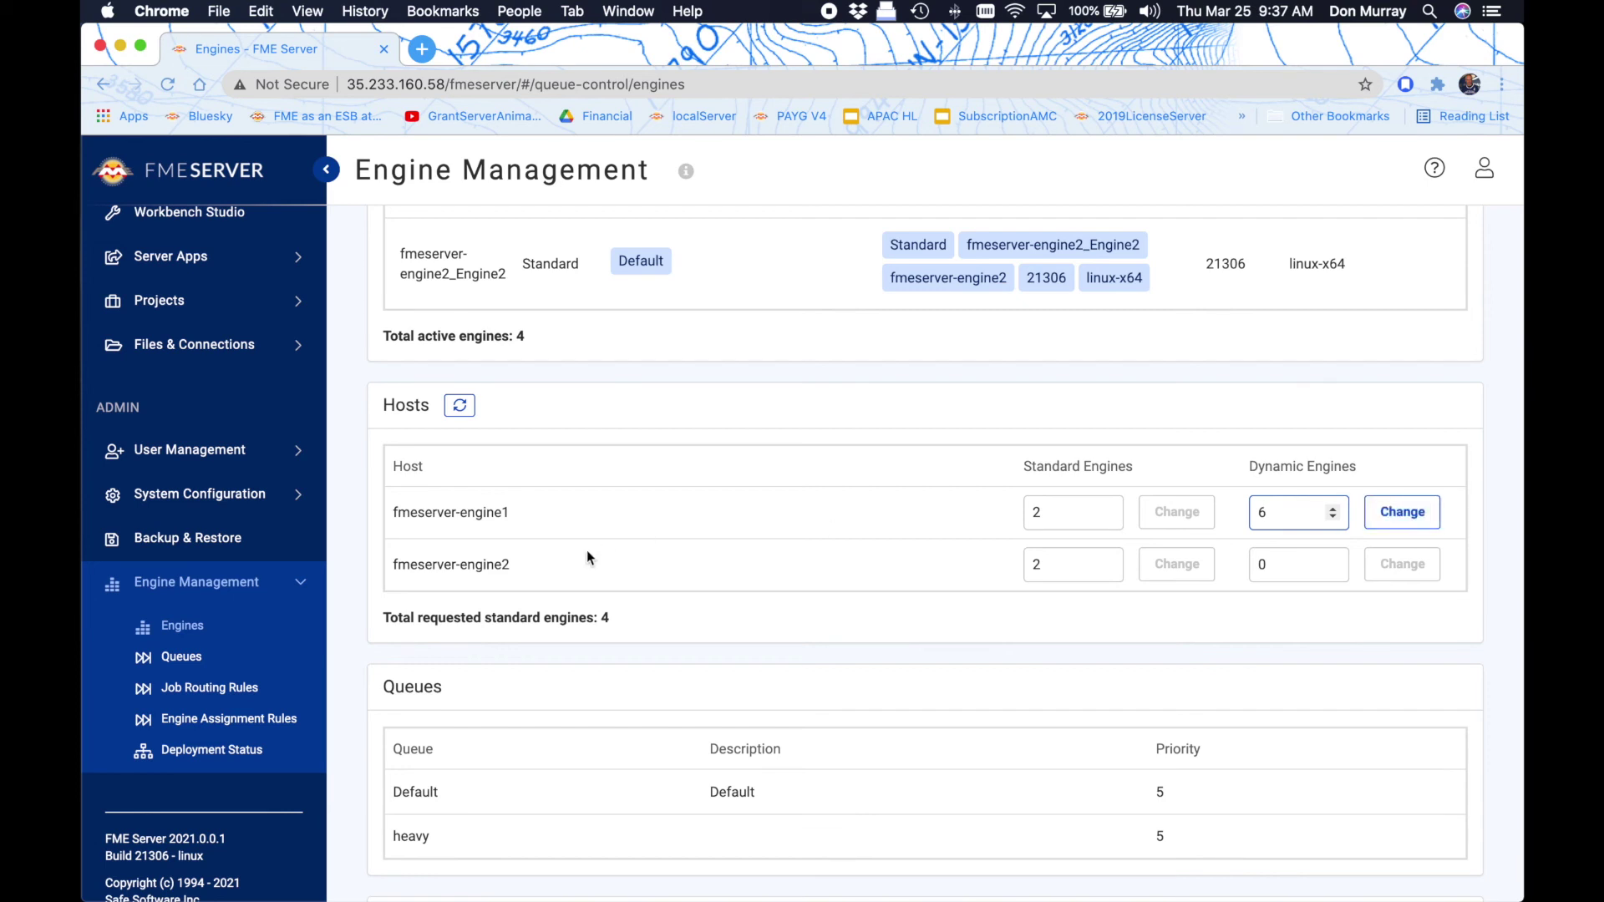
left_click(1393, 515)
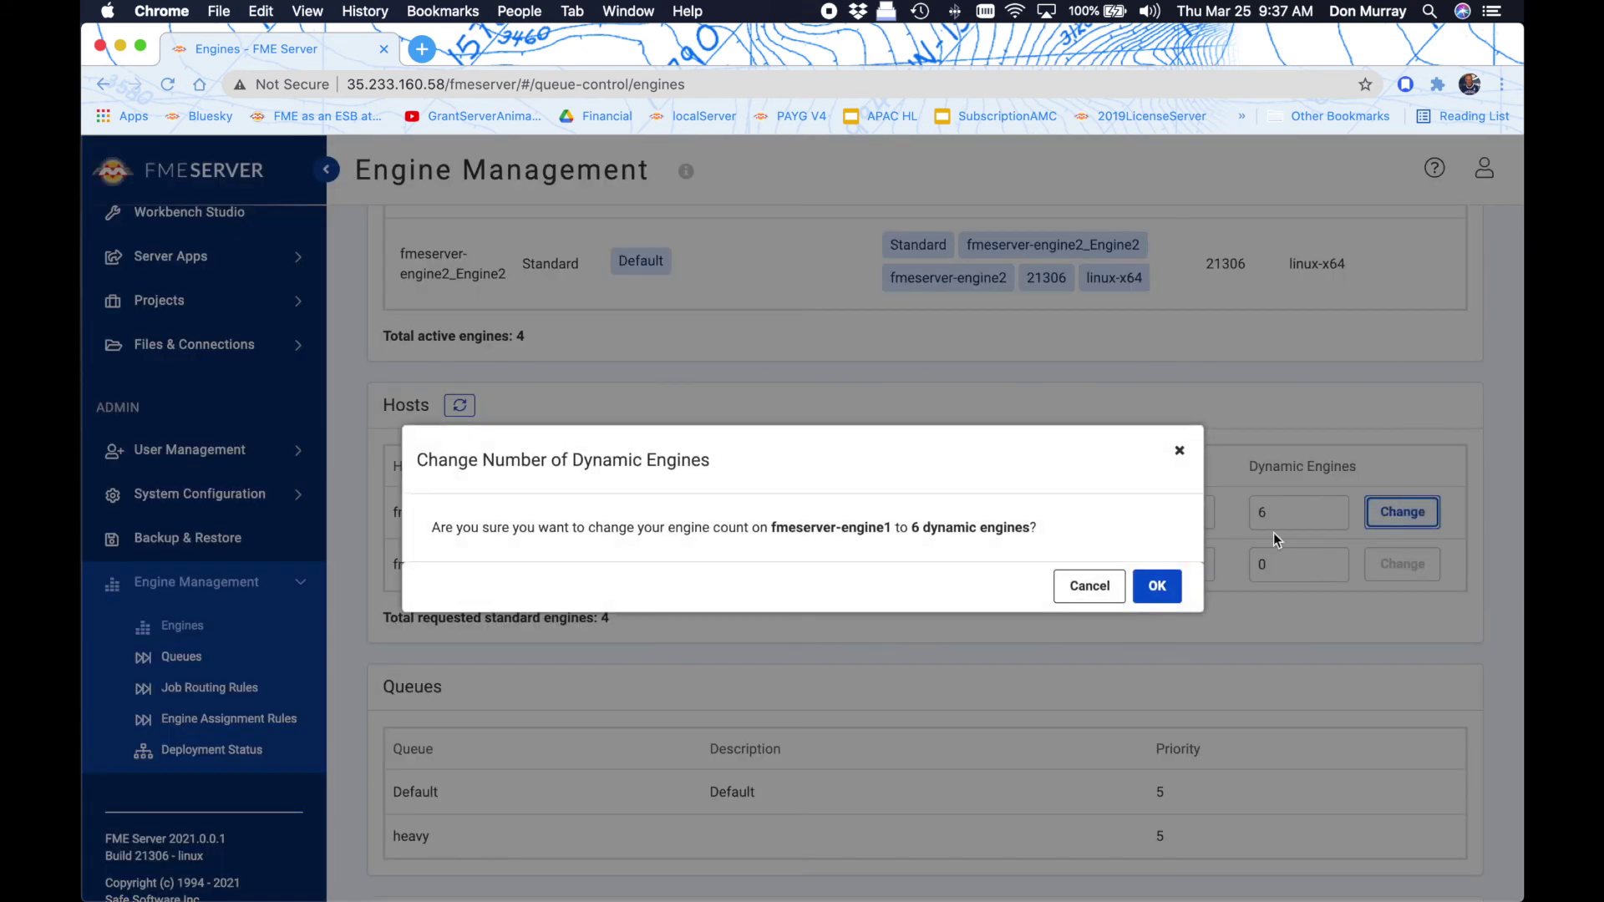
left_click(1166, 589)
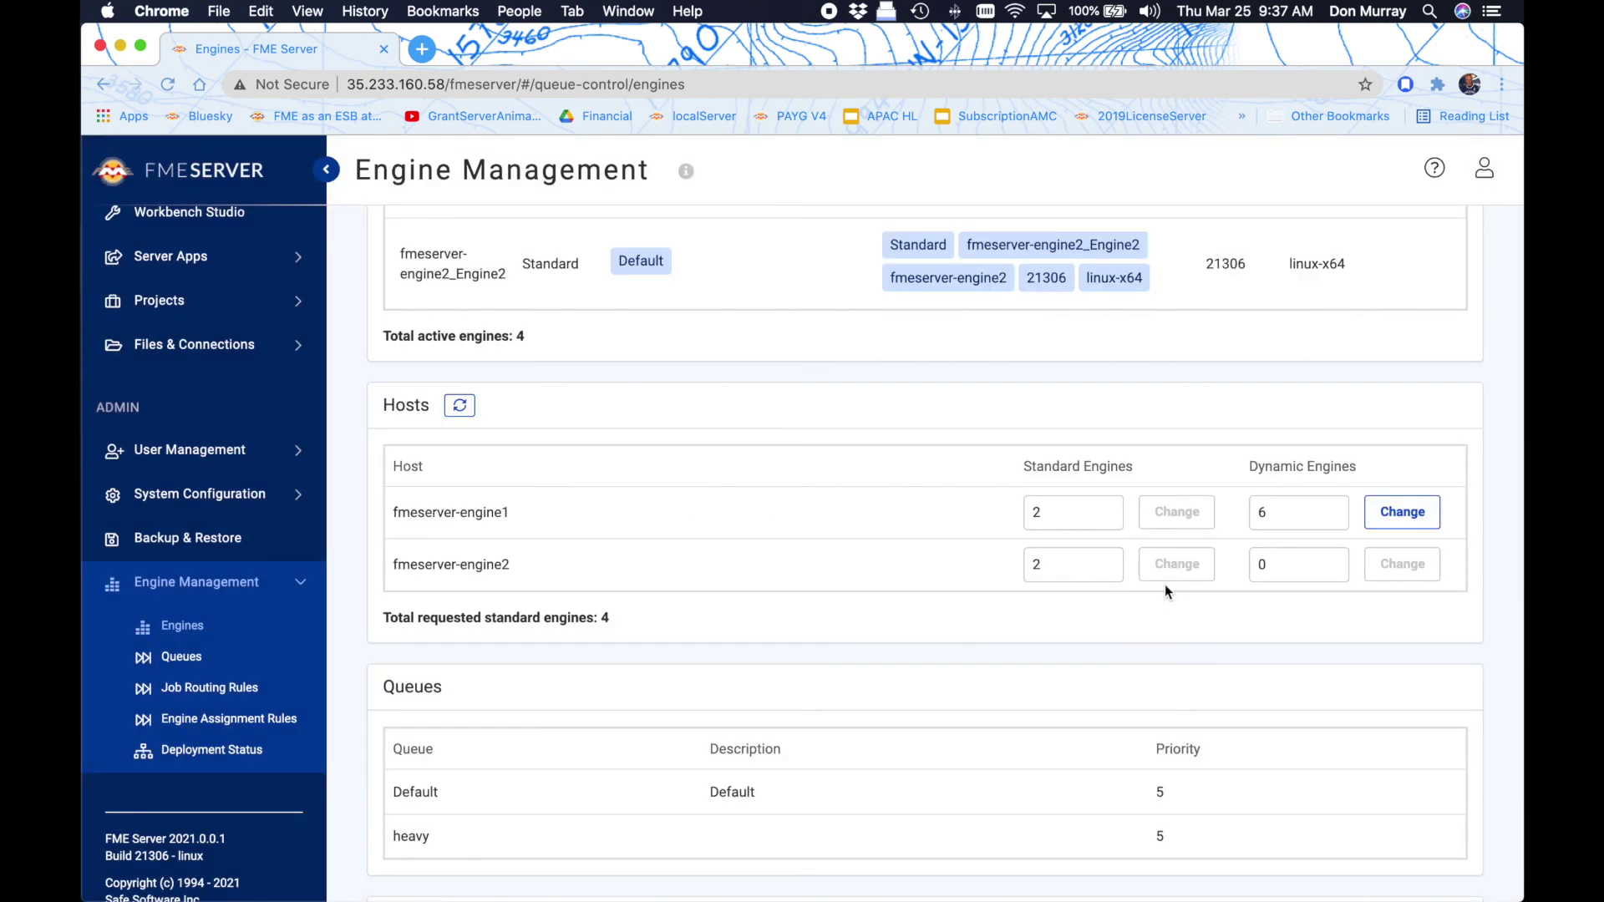
Step: Reload the Engine Management page and examine the engines' types, queues and properties
left_click(170, 85)
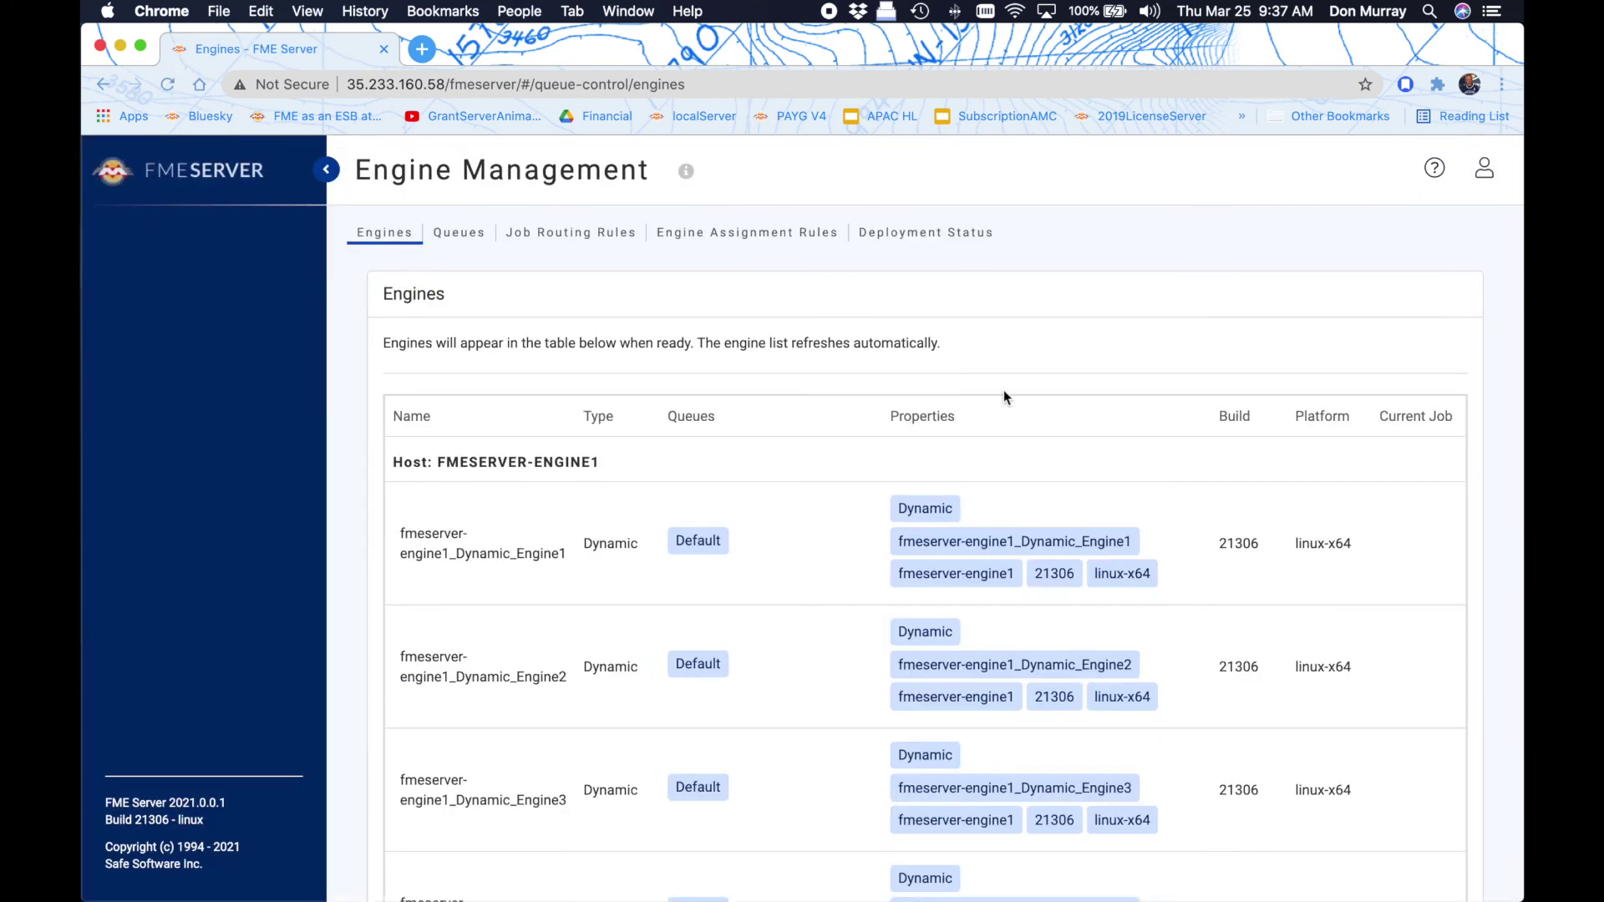
scroll(1012, 379, "down", 5)
scroll(1013, 386, "down", 5)
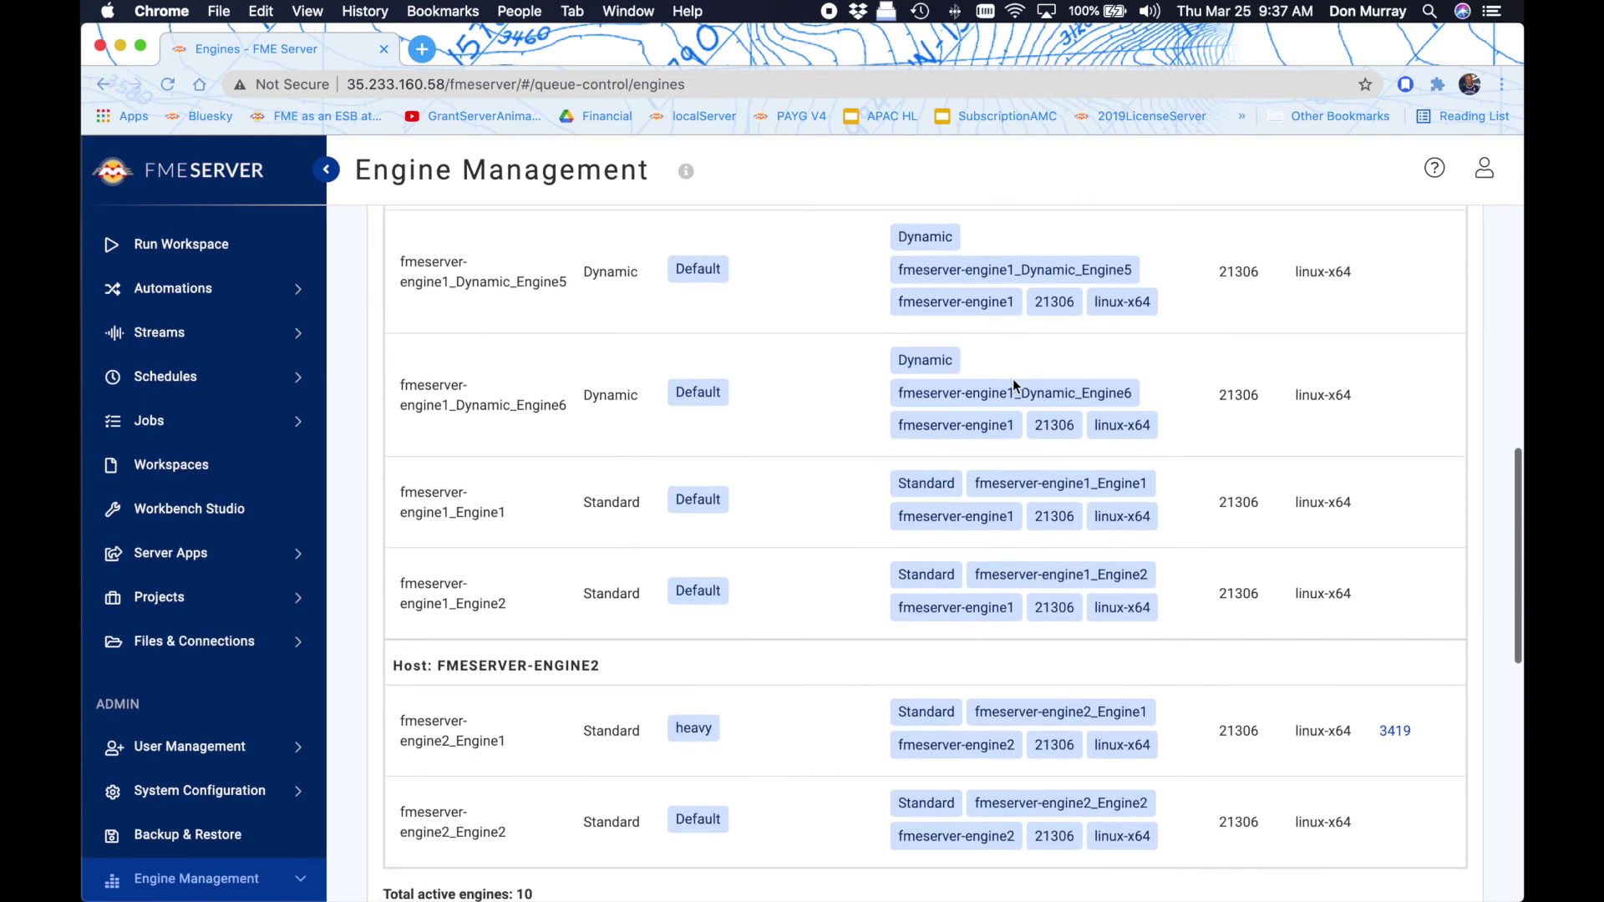
scroll(513, 471, "up", 5)
scroll(513, 471, "up", 3)
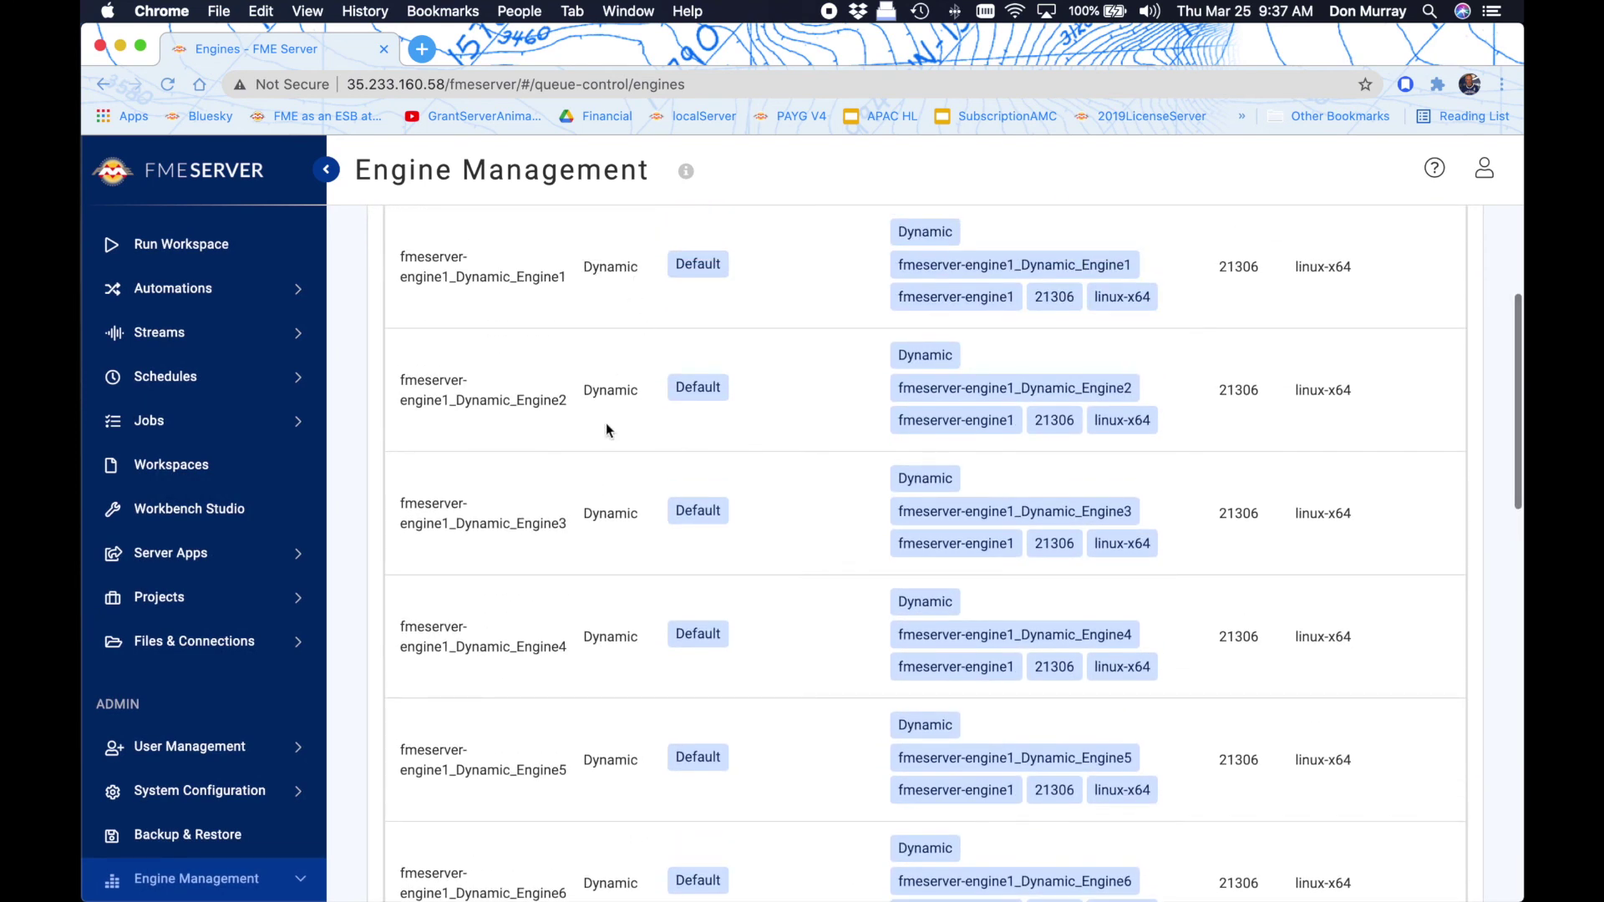
scroll(615, 659, "down", 2)
scroll(618, 664, "up", 4)
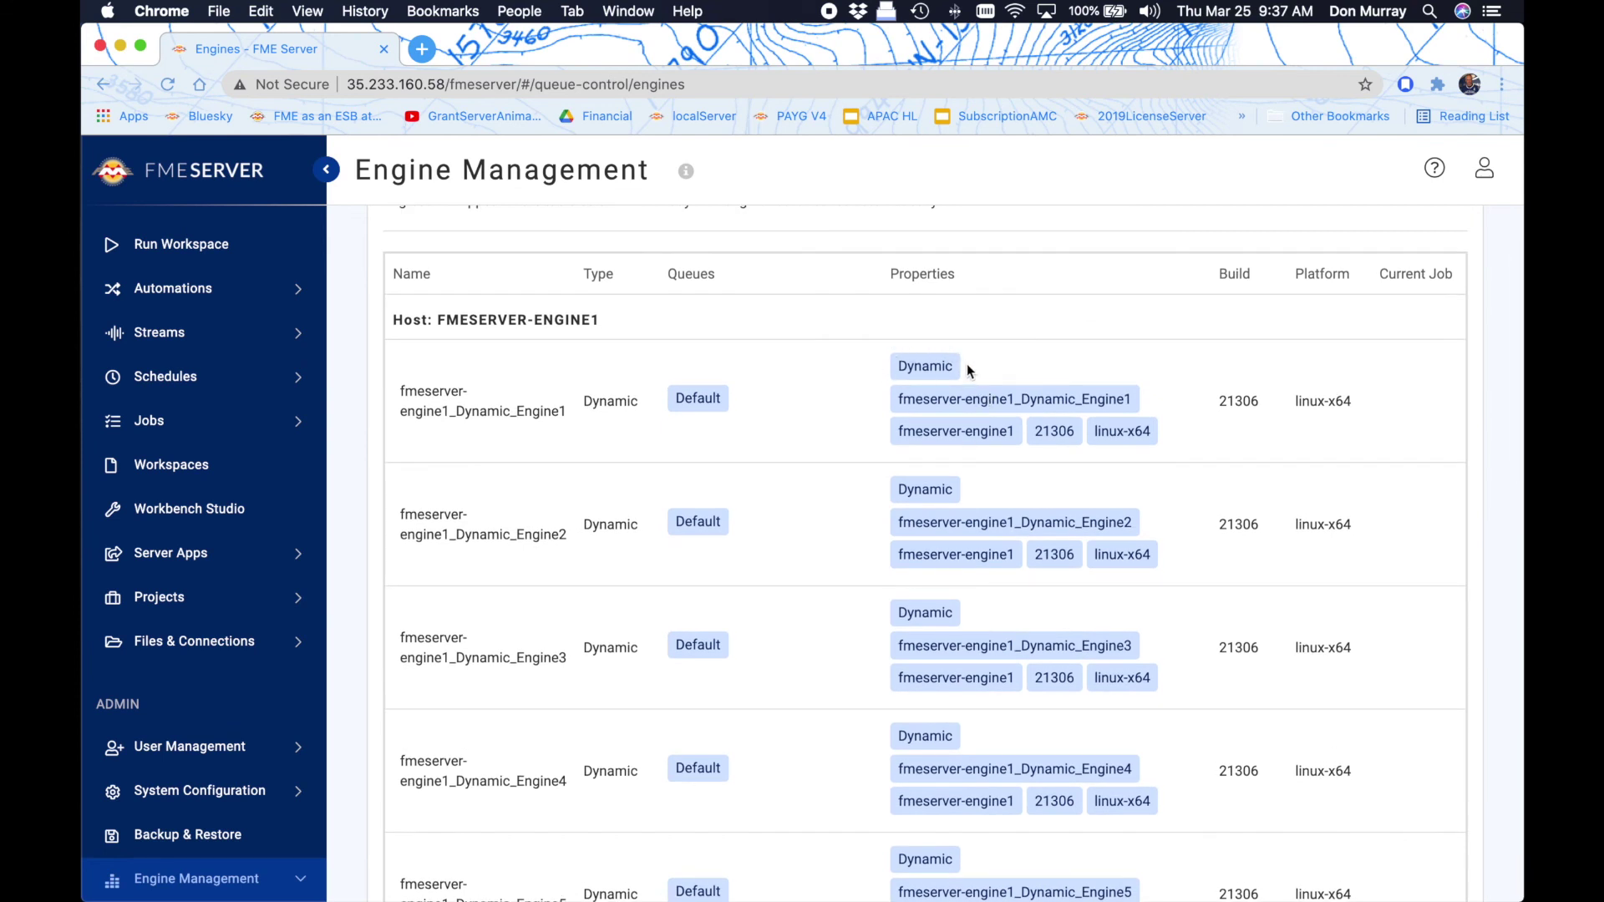
Step: Create a new queue named fastqueue, keeping the priority at 5
scroll(197, 585, "down", 5)
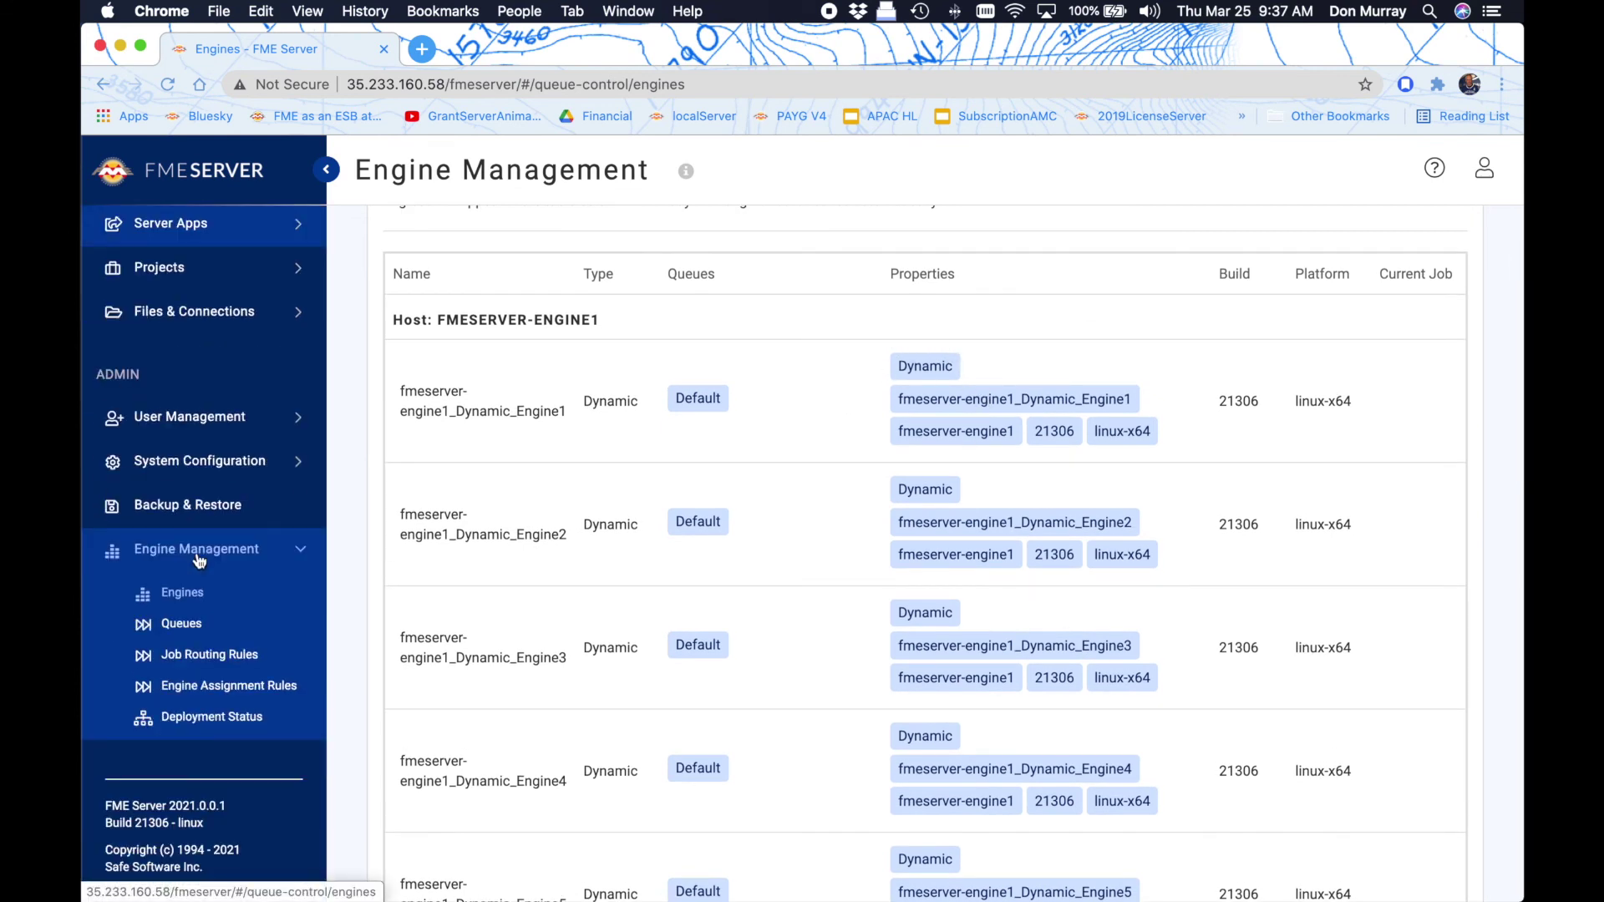
left_click(180, 623)
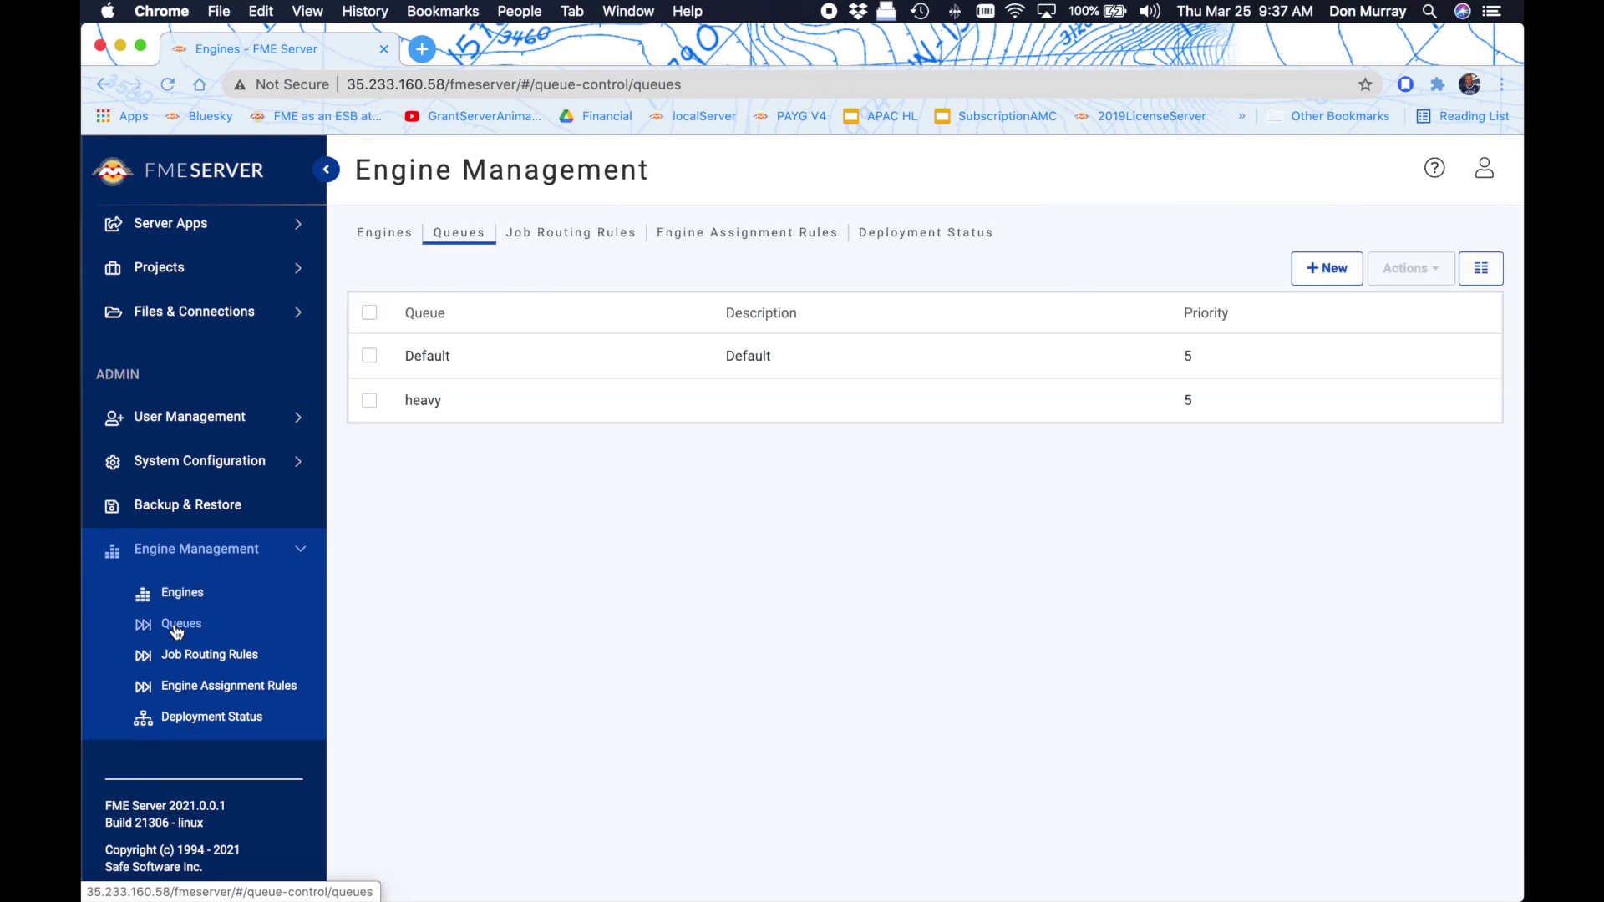
left_click(1329, 268)
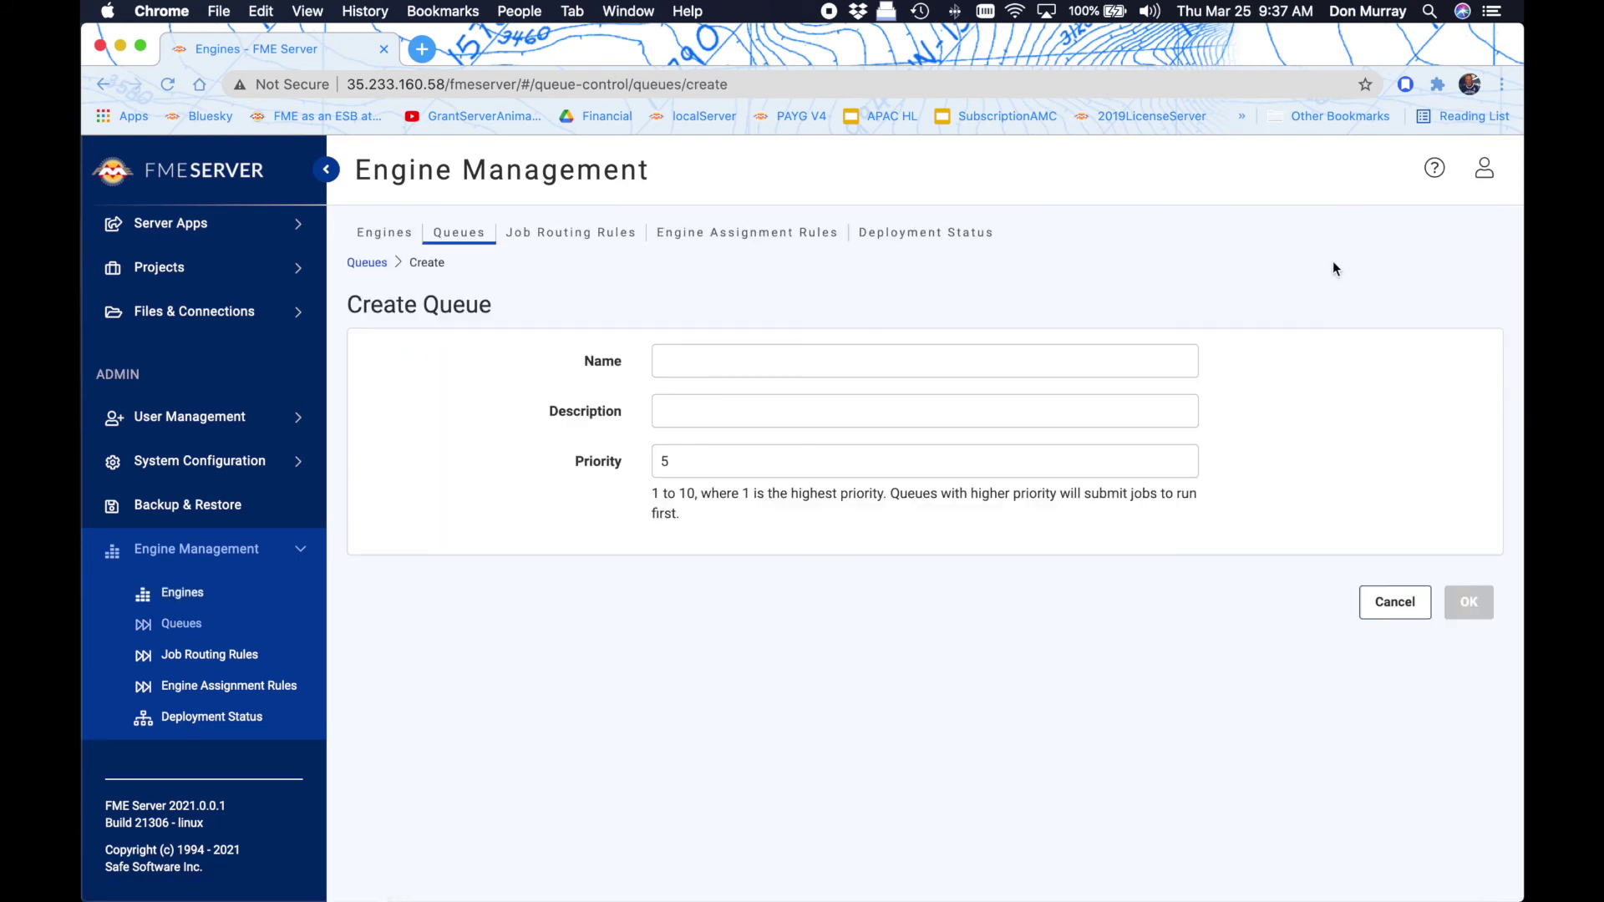
left_click(783, 352)
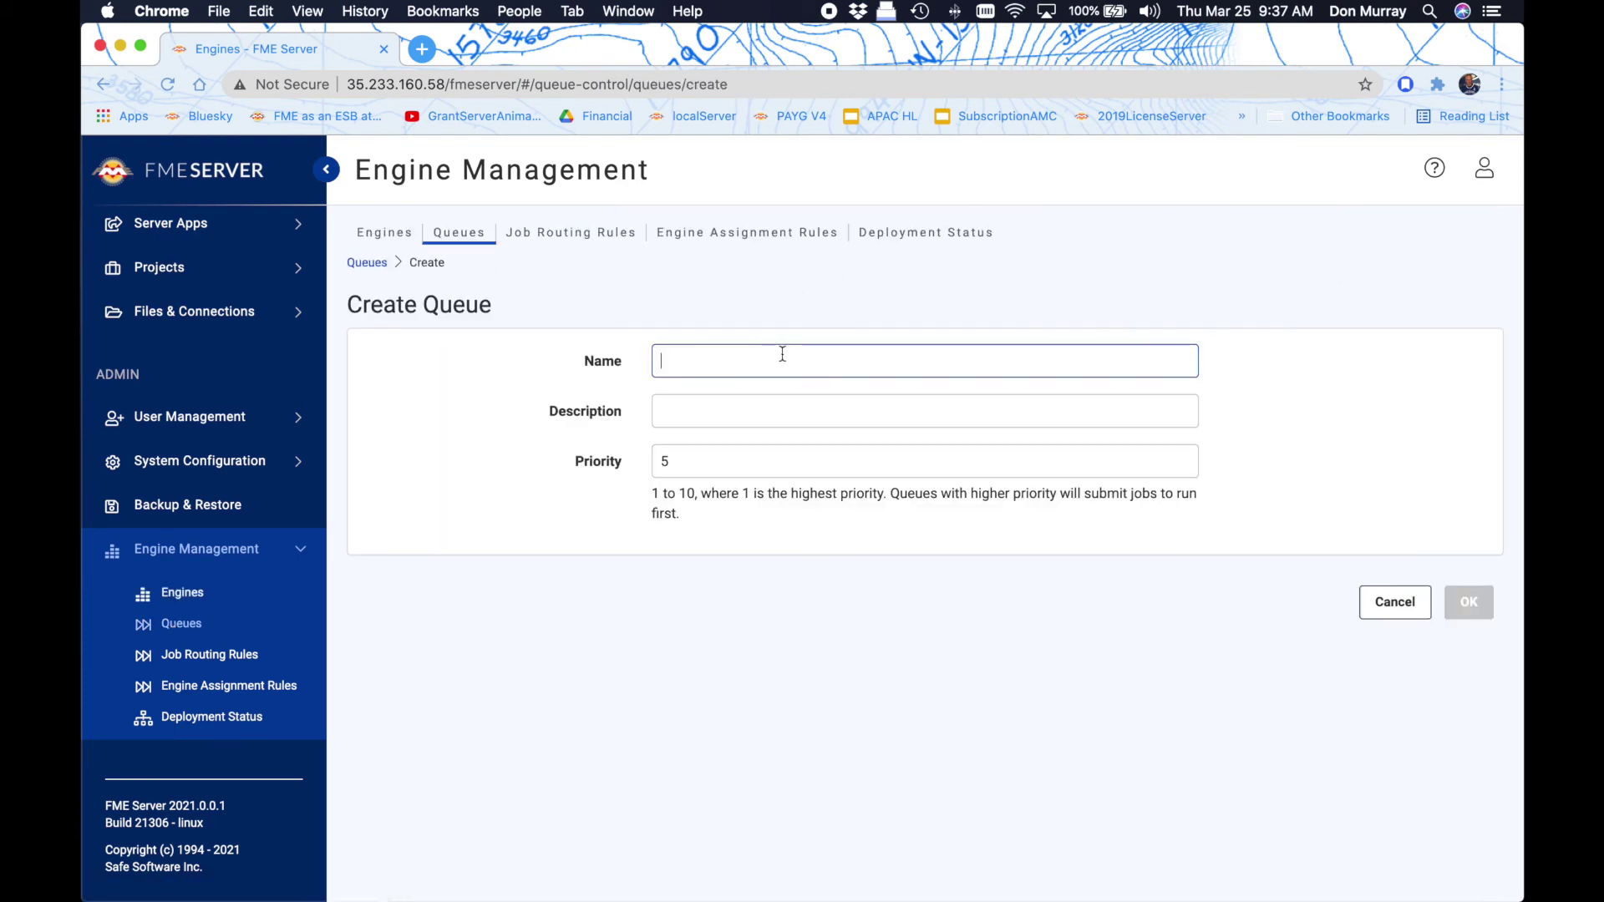
type("fastqueue")
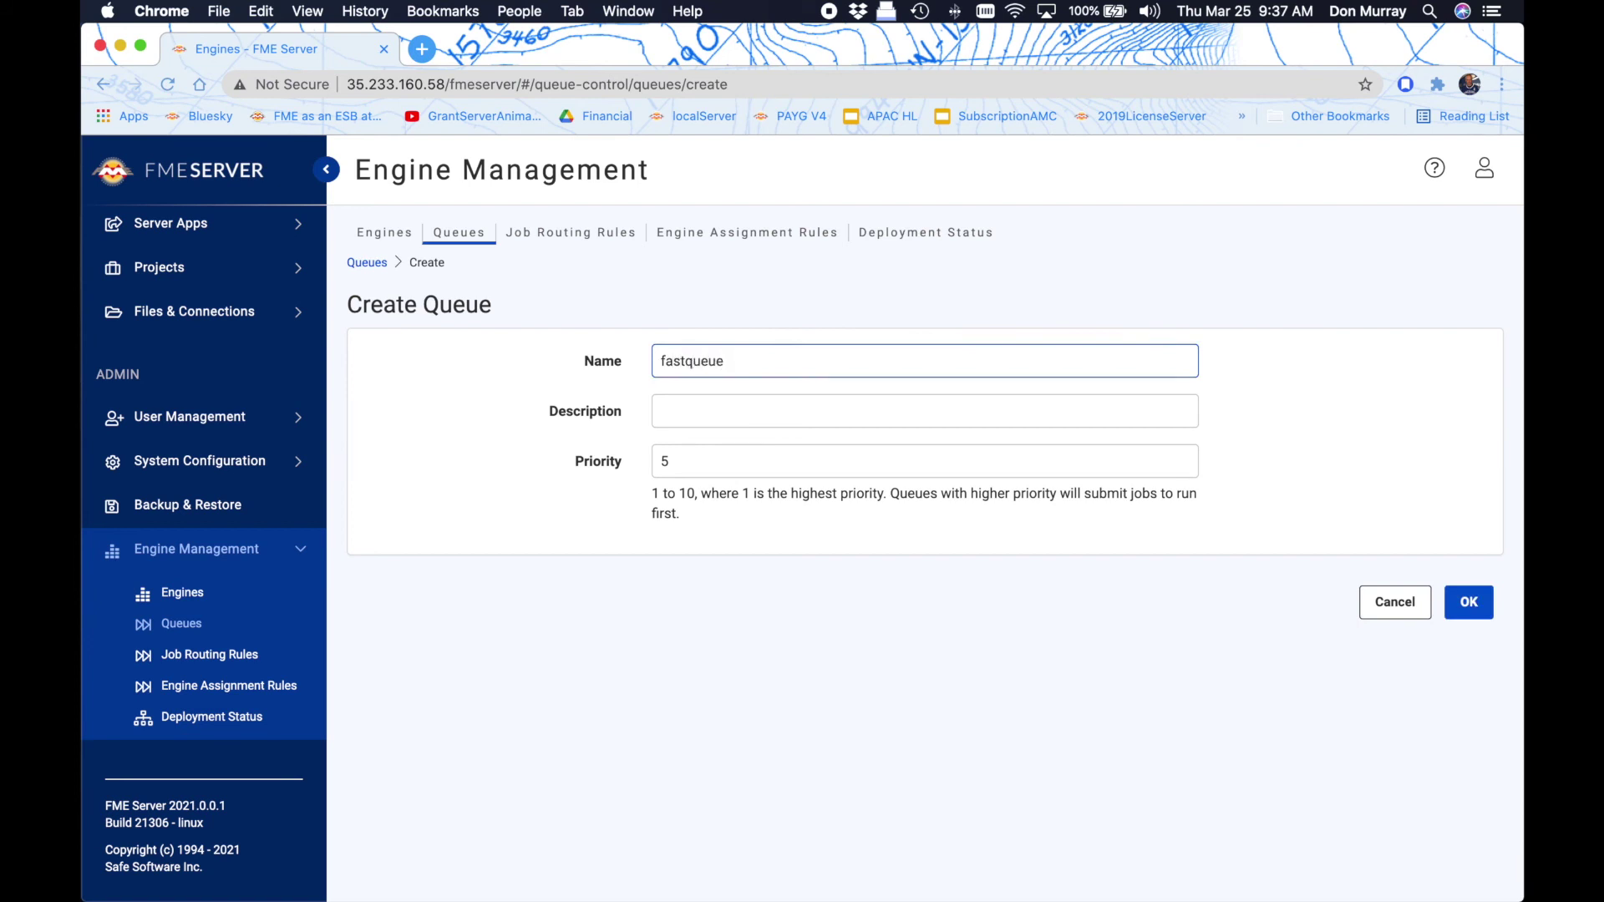
left_click(1466, 605)
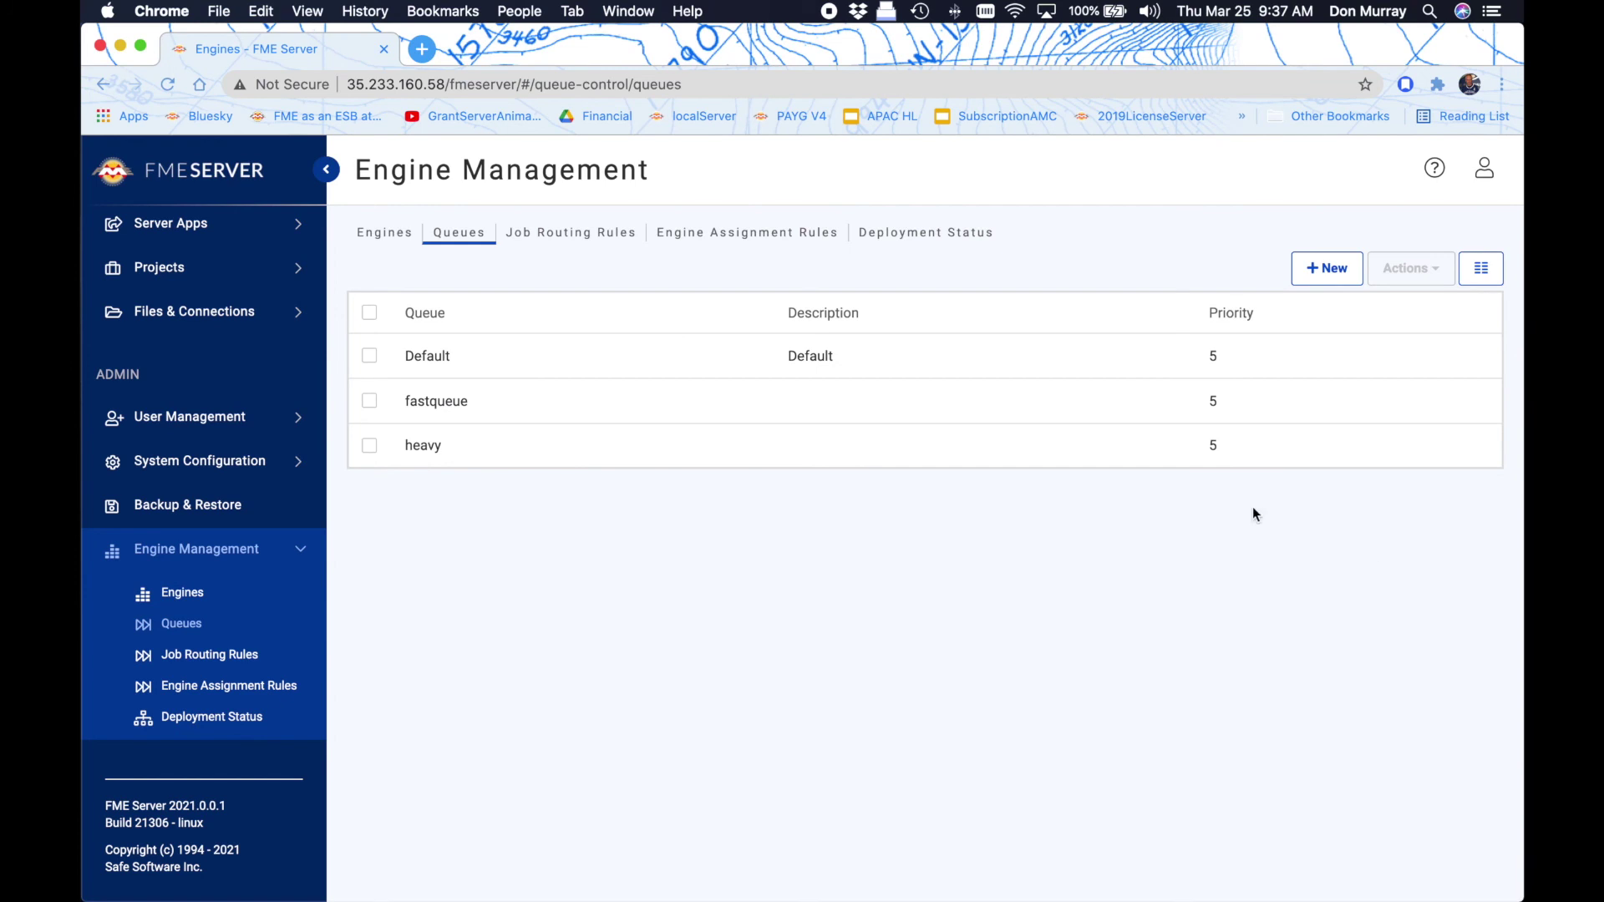
Step: Start a new metric job routing rule named "fast jobs" with the condition % CPU > 70
left_click(544, 234)
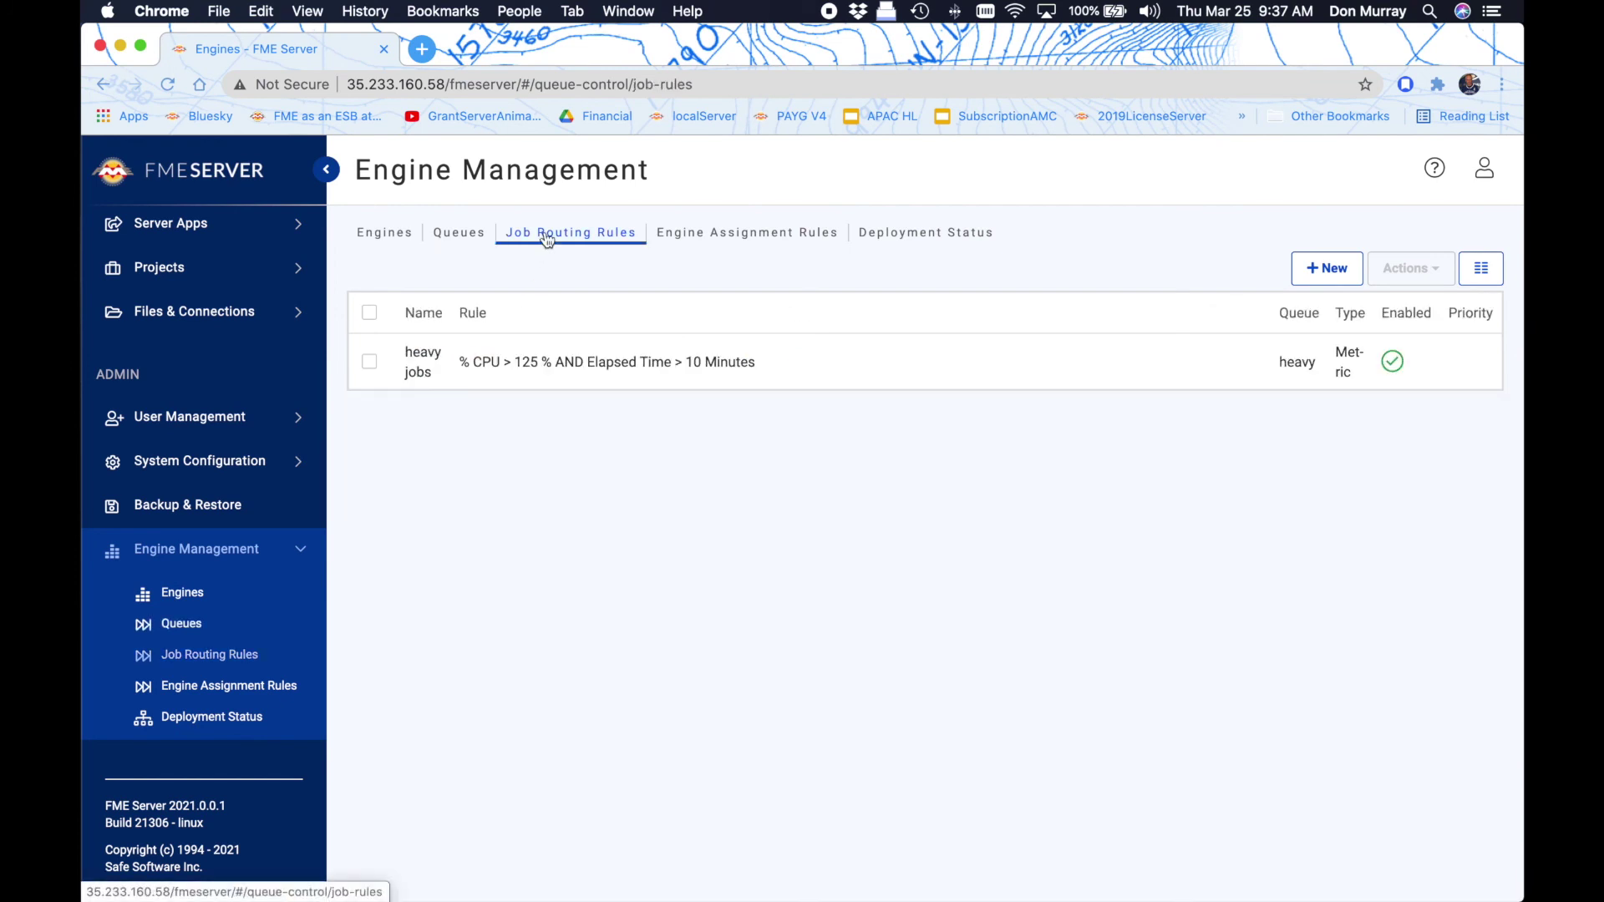
left_click(1327, 271)
left_click(844, 362)
key("super+a")
type("fass")
type(" job")
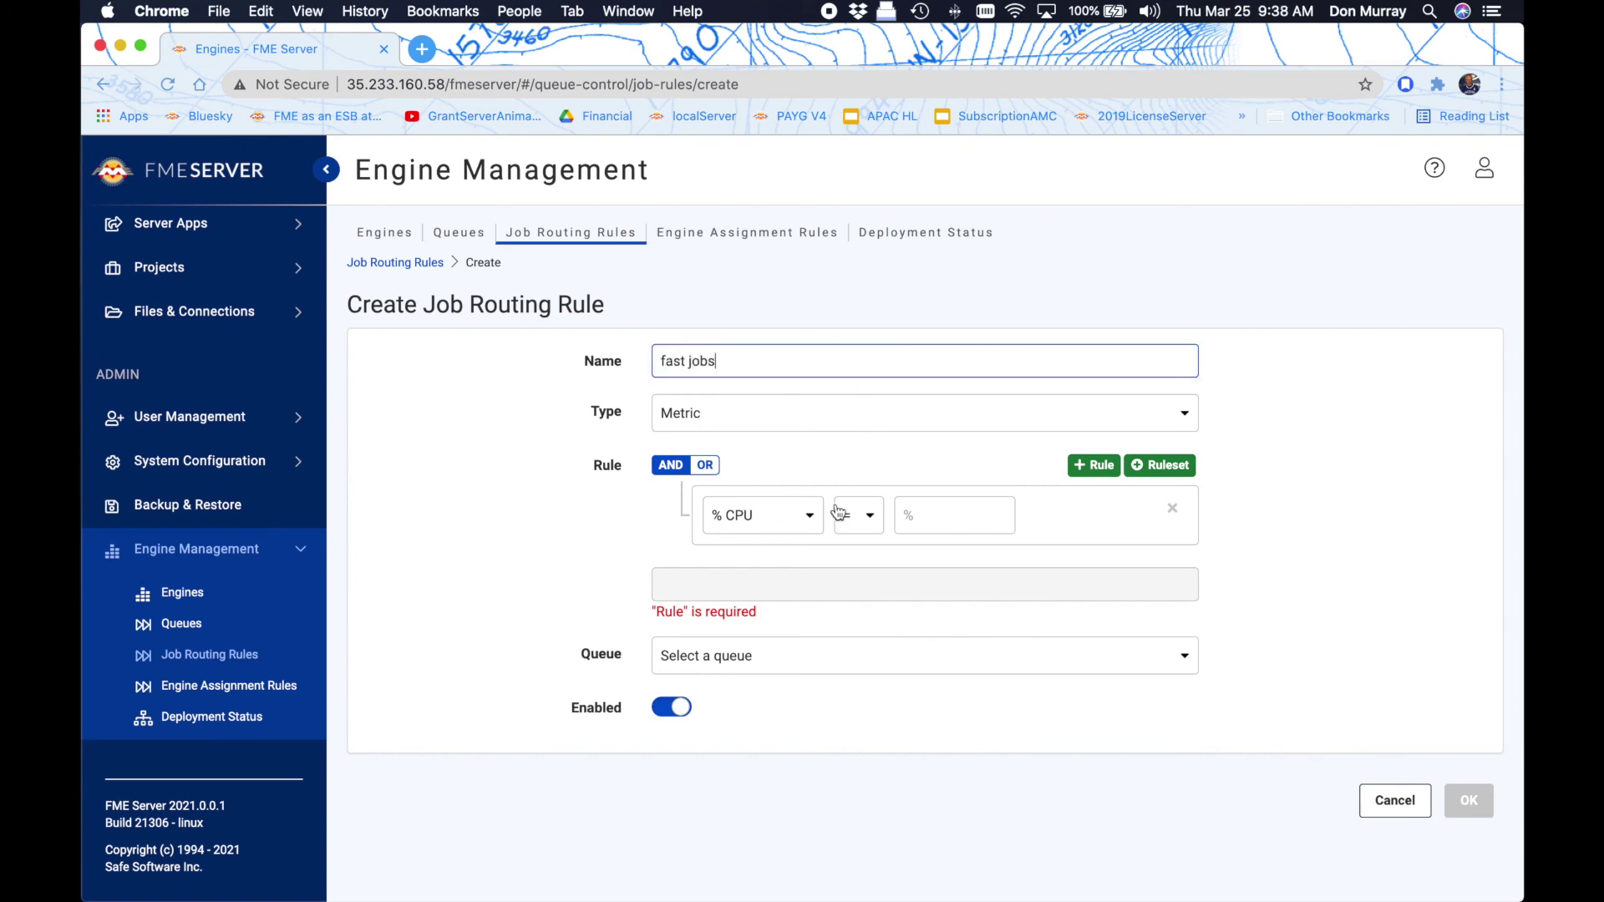
left_click(871, 518)
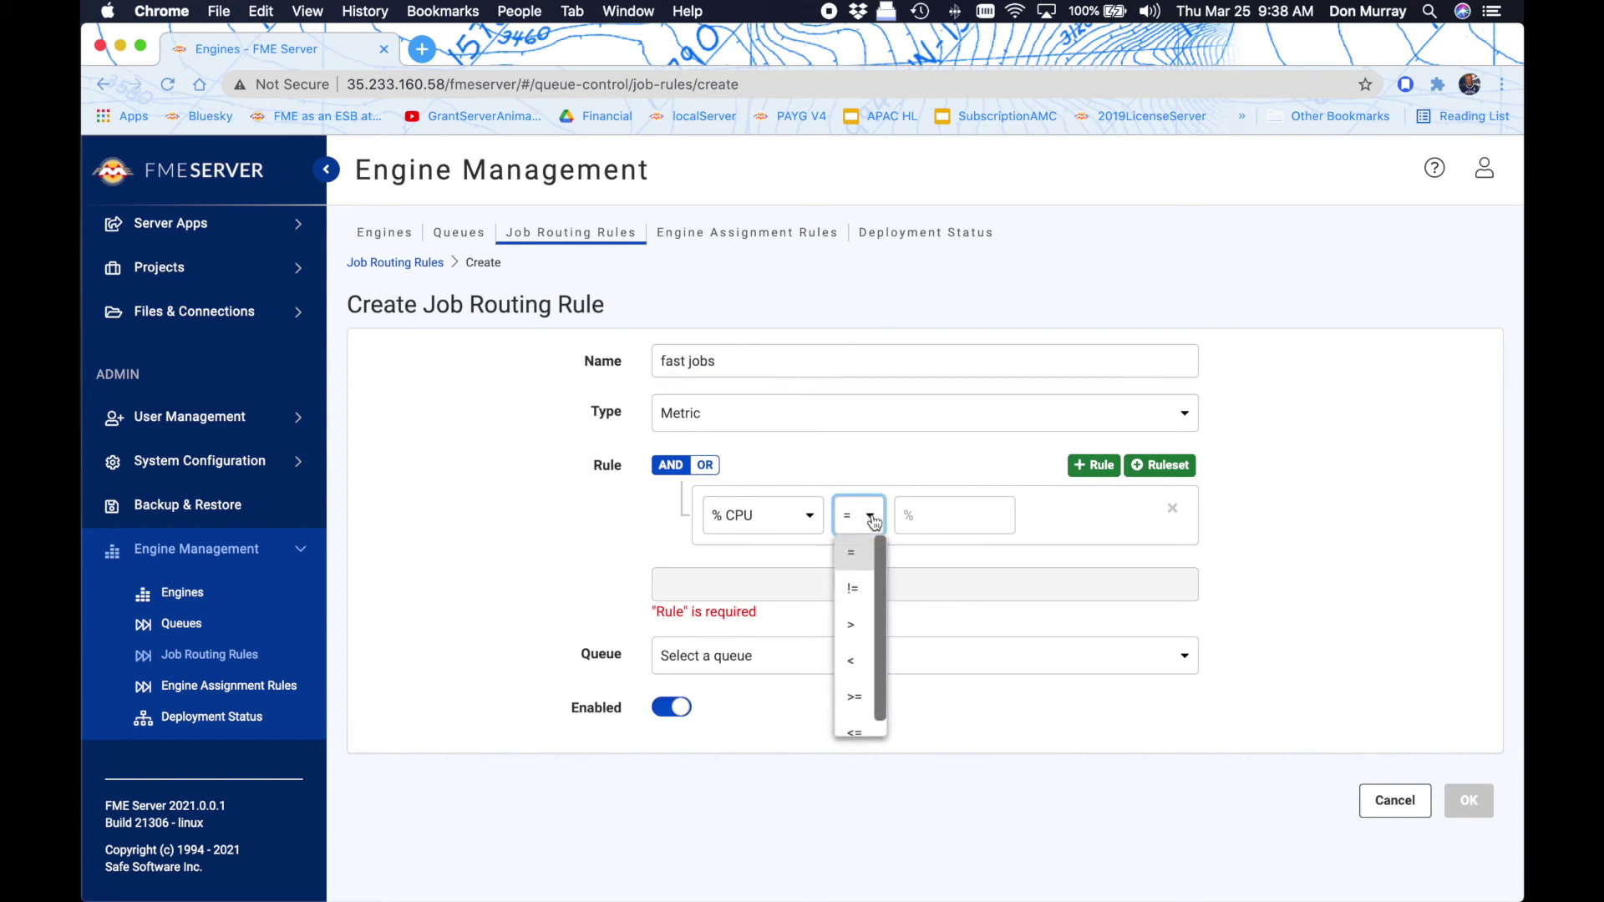
left_click(852, 626)
left_click(916, 519)
type("70")
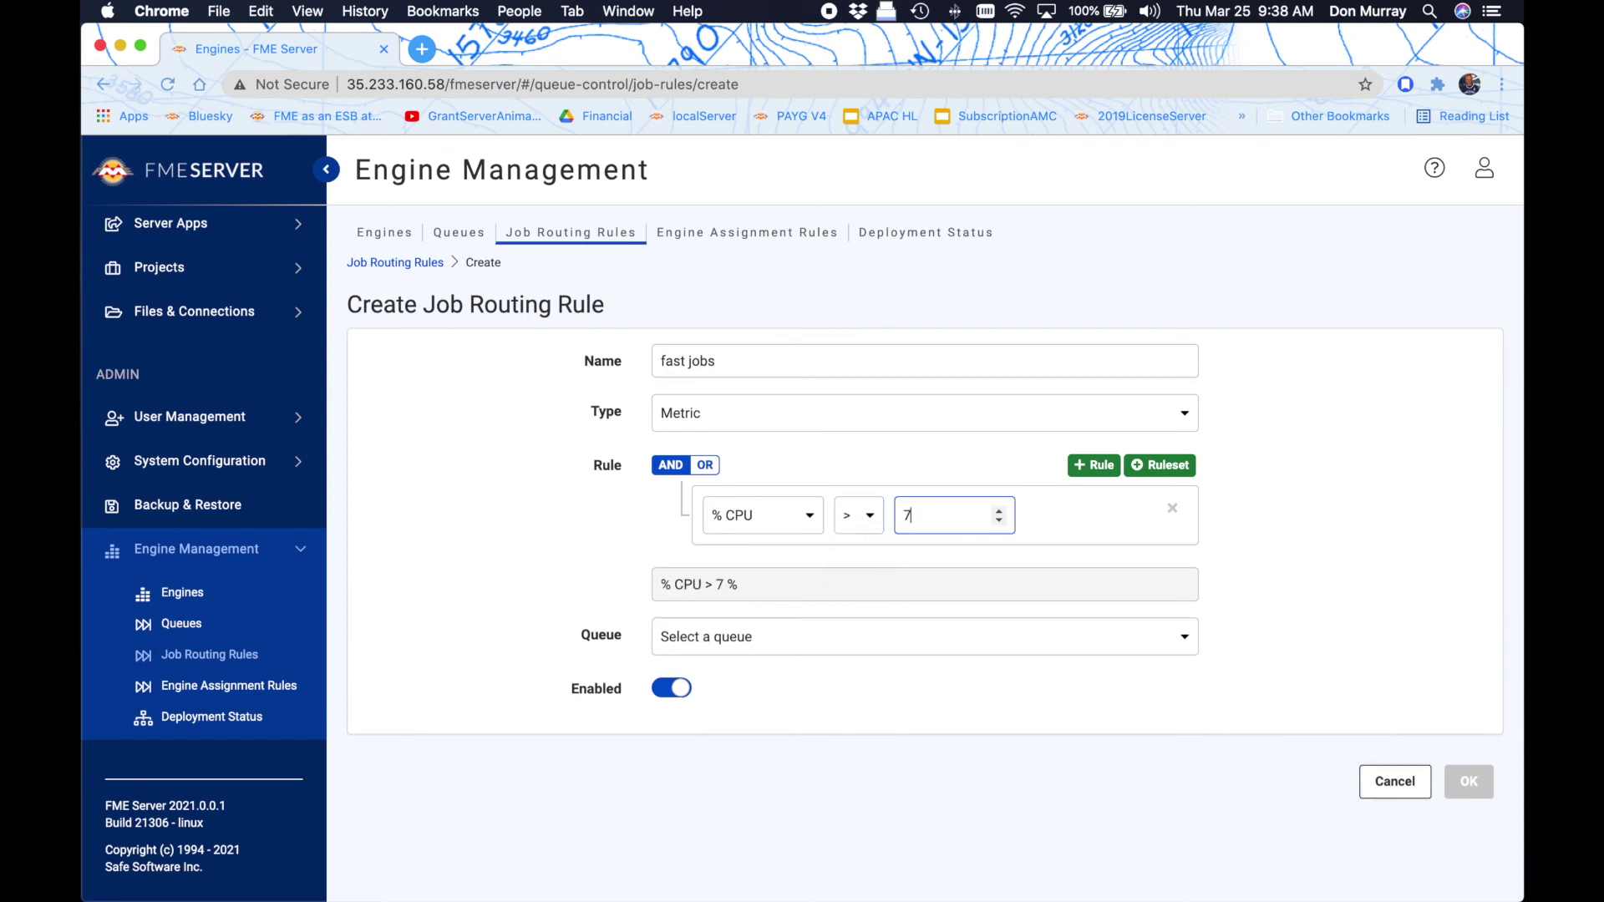
left_click(670, 468)
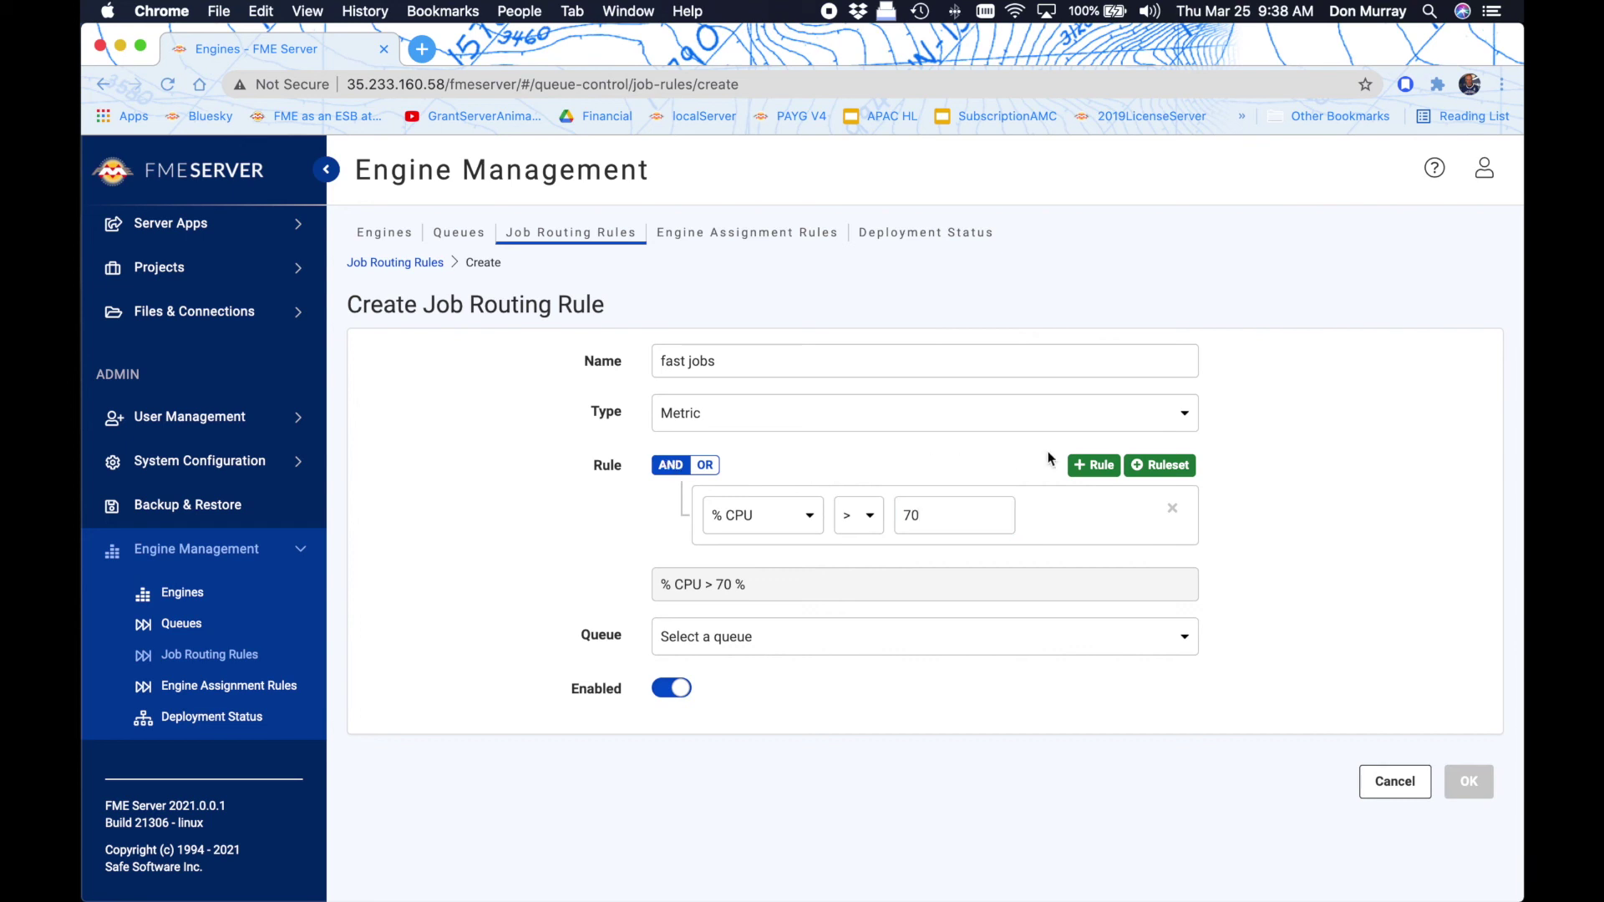
Step: Add the condition Elapsed Time < 5 Seconds to the fast jobs rule, route it to fastqueue and save the rule
left_click(1094, 465)
left_click(812, 583)
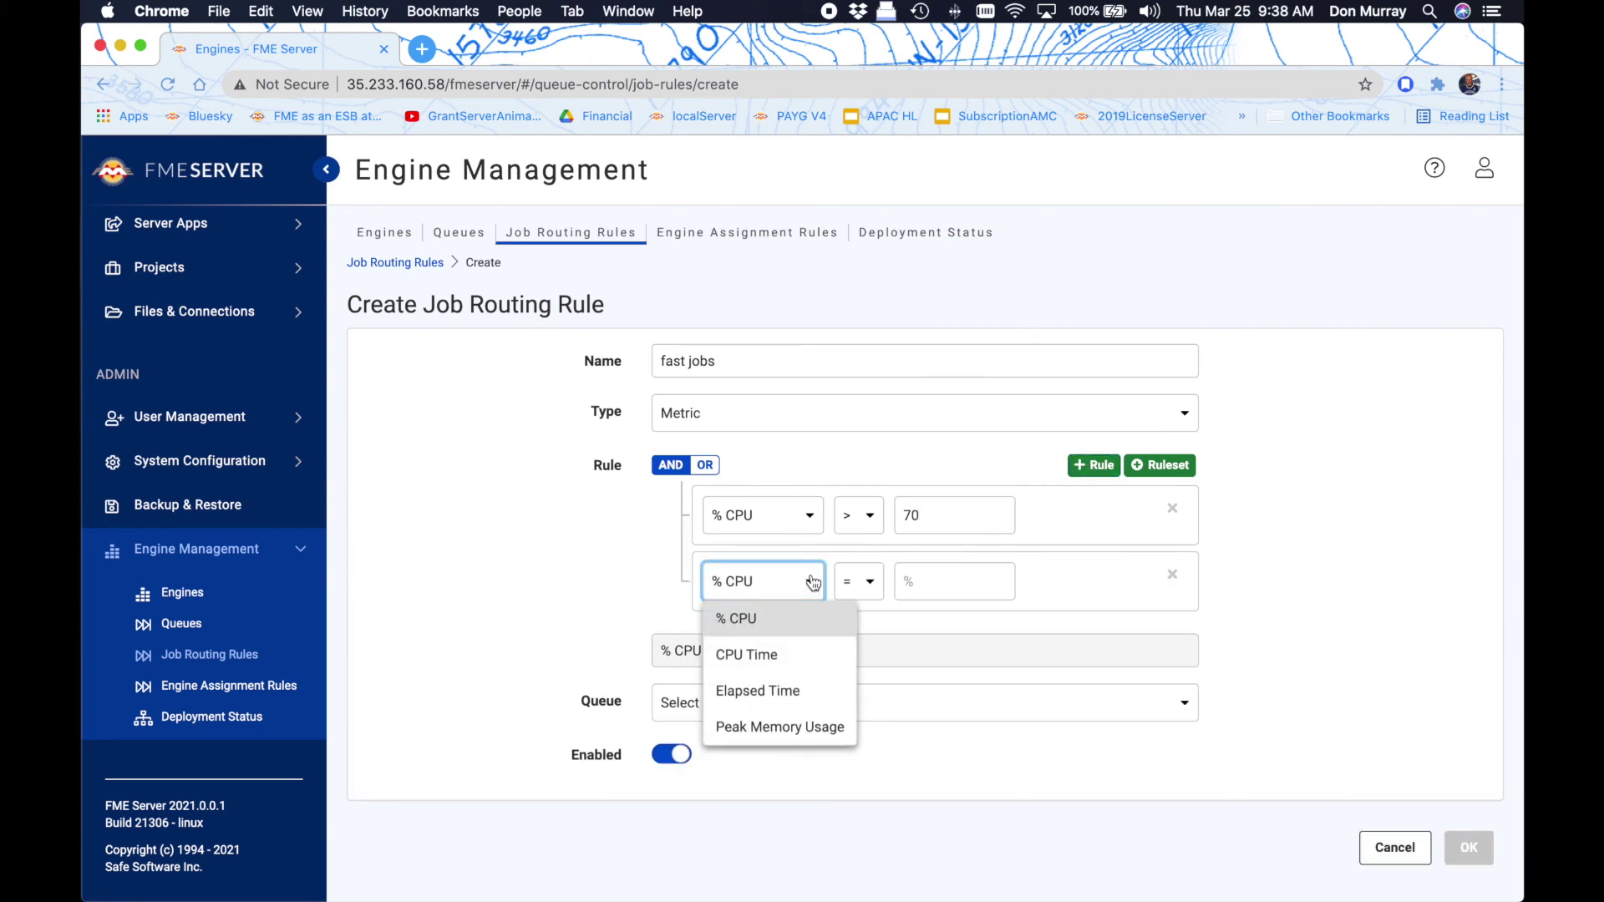
left_click(752, 687)
left_click(868, 590)
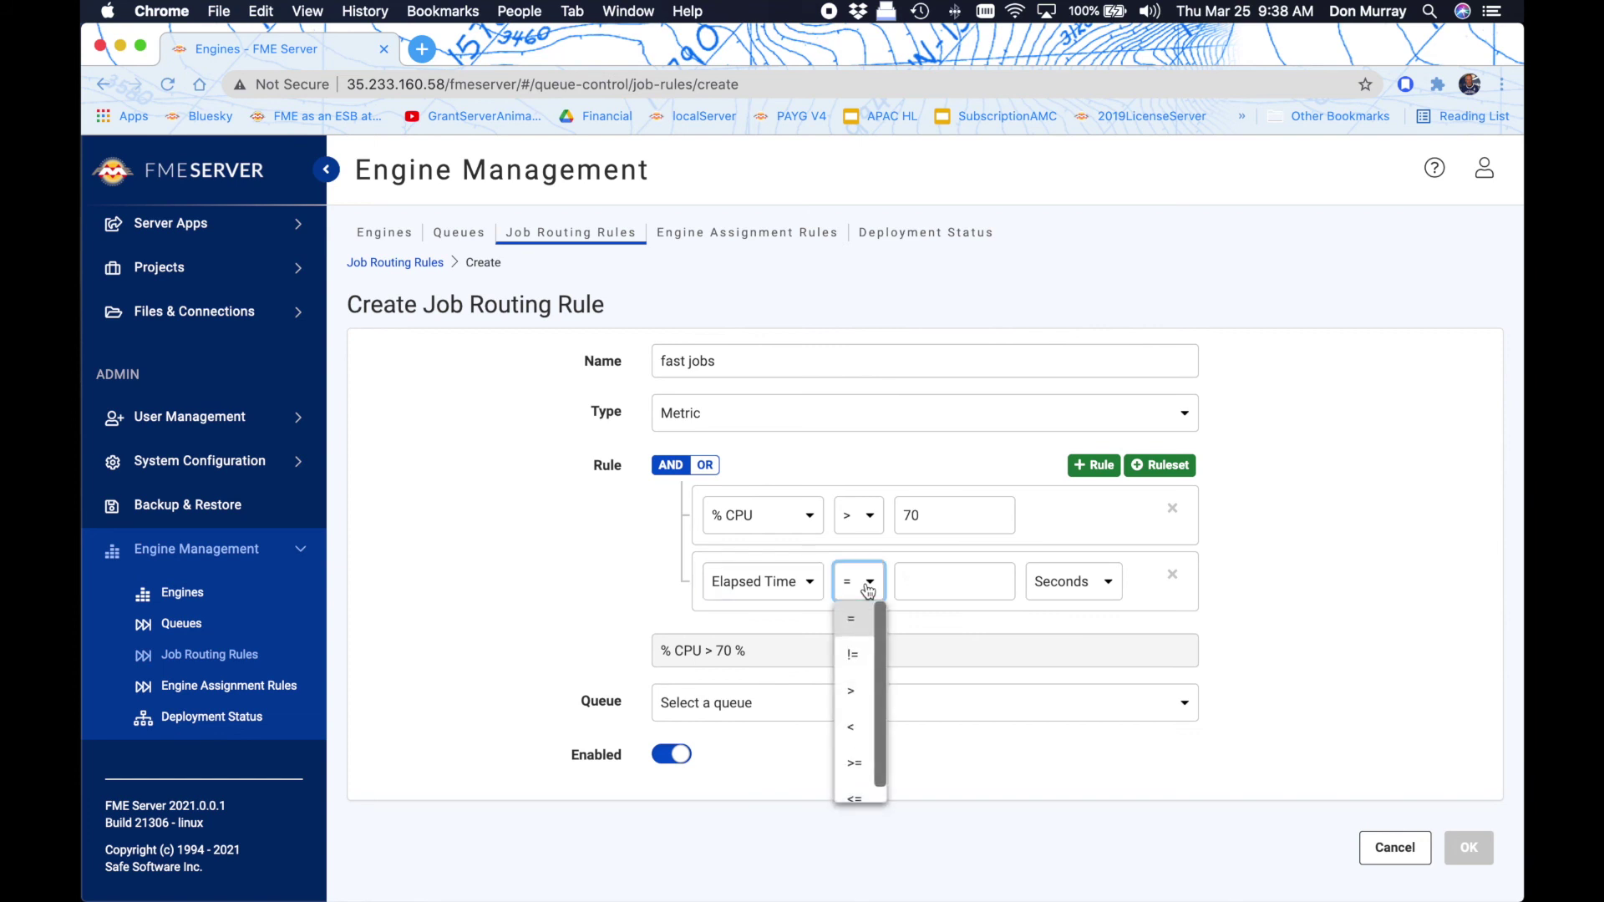
left_click(880, 704)
left_click(939, 587)
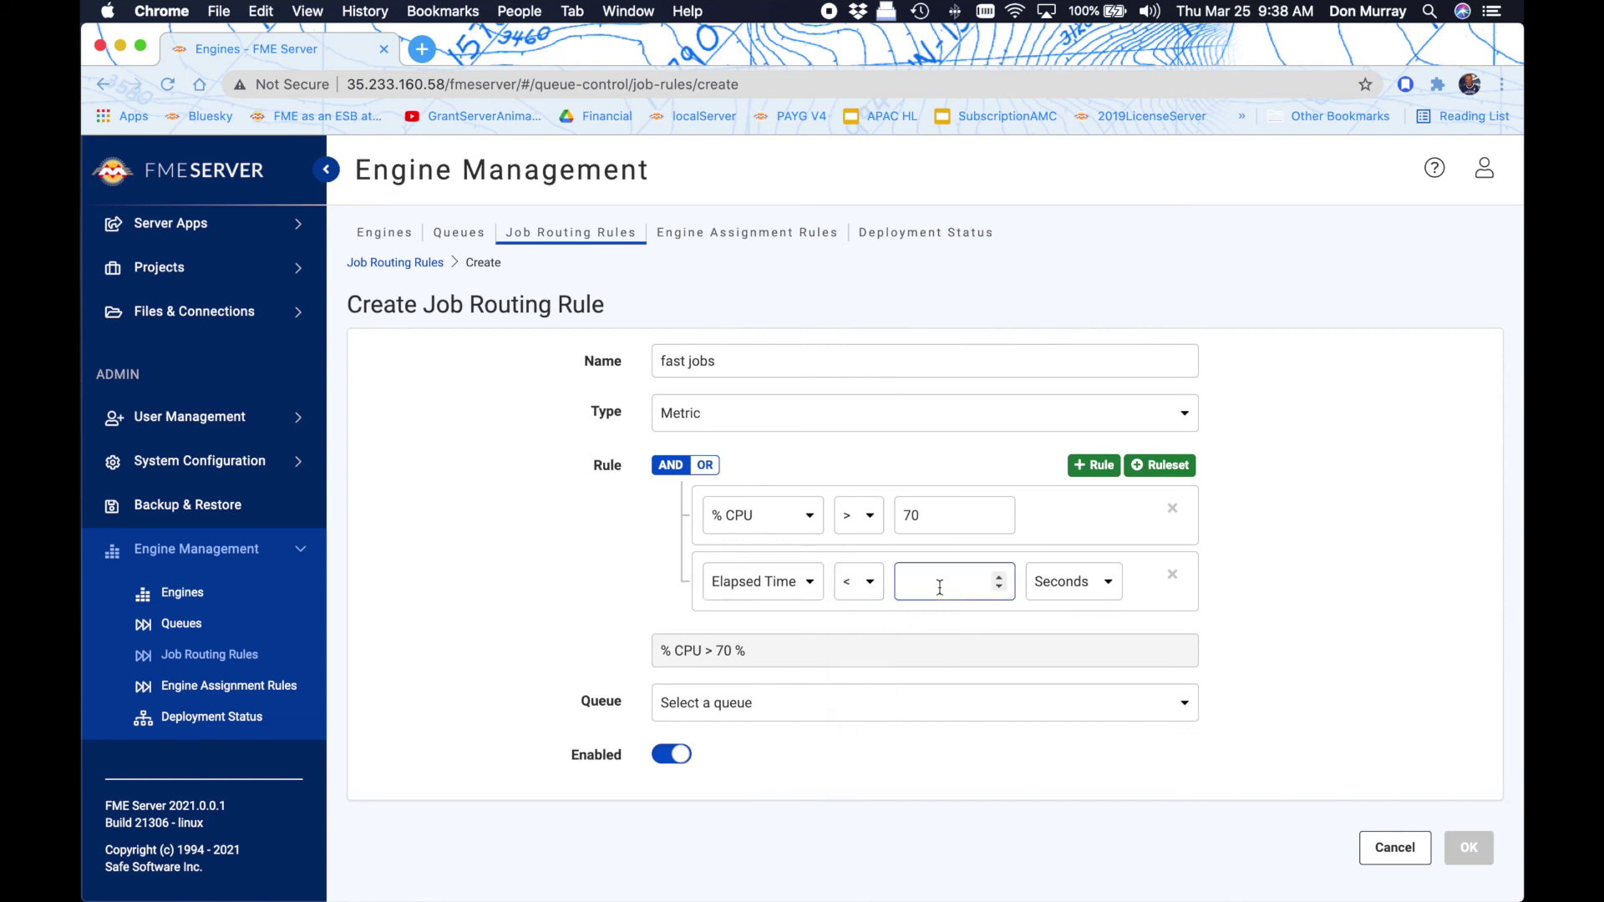
type("5")
left_click(755, 718)
left_click(725, 770)
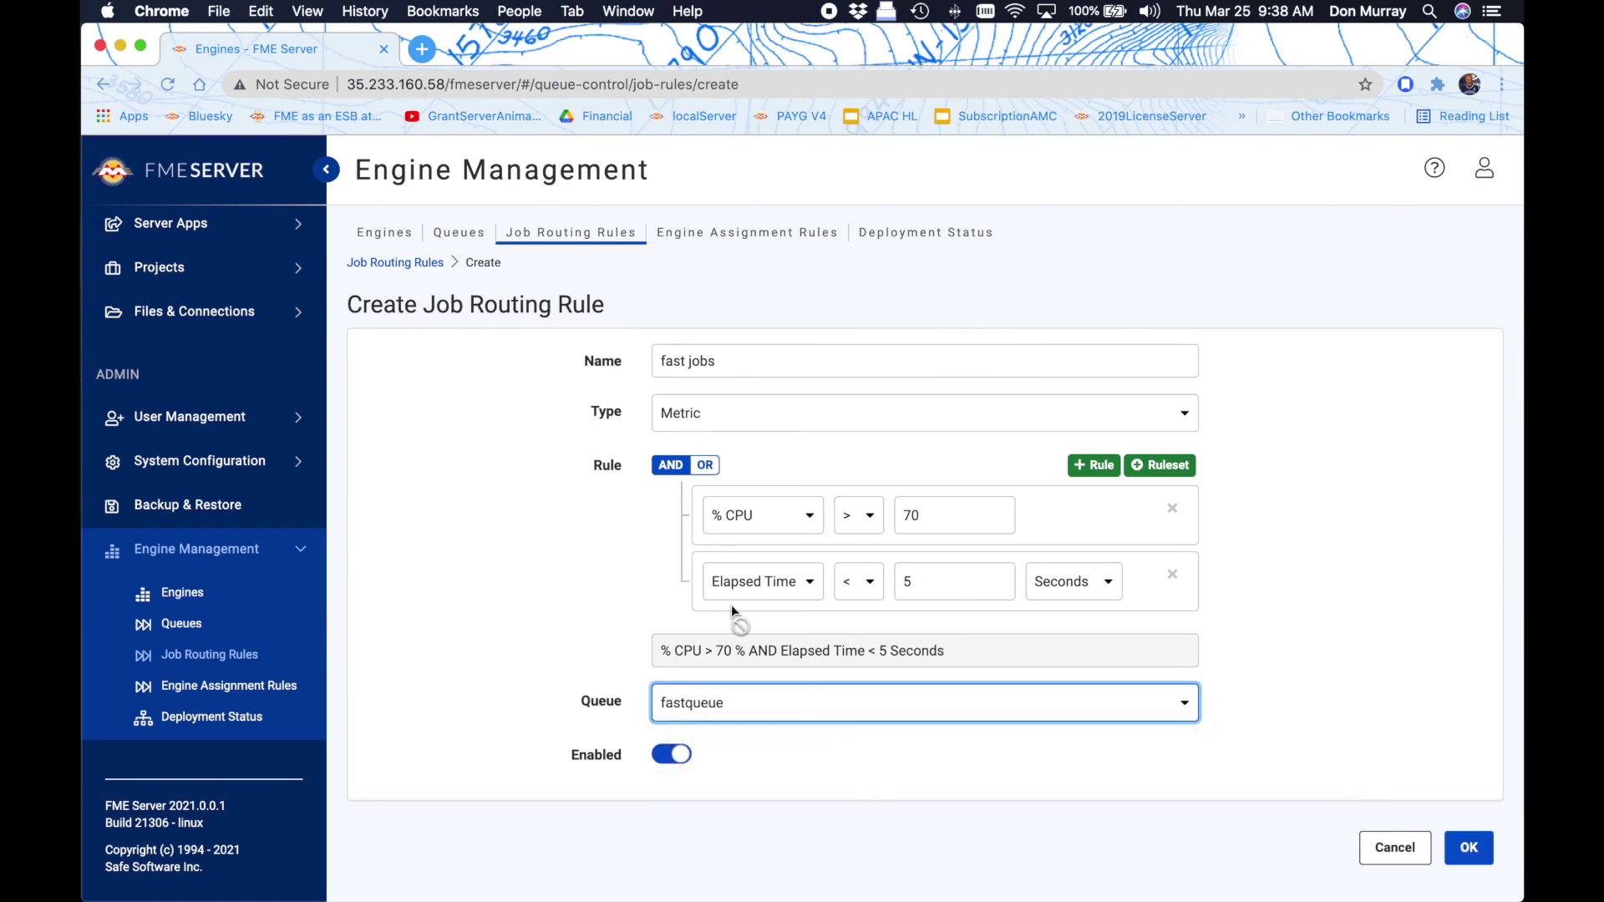
left_click(1468, 849)
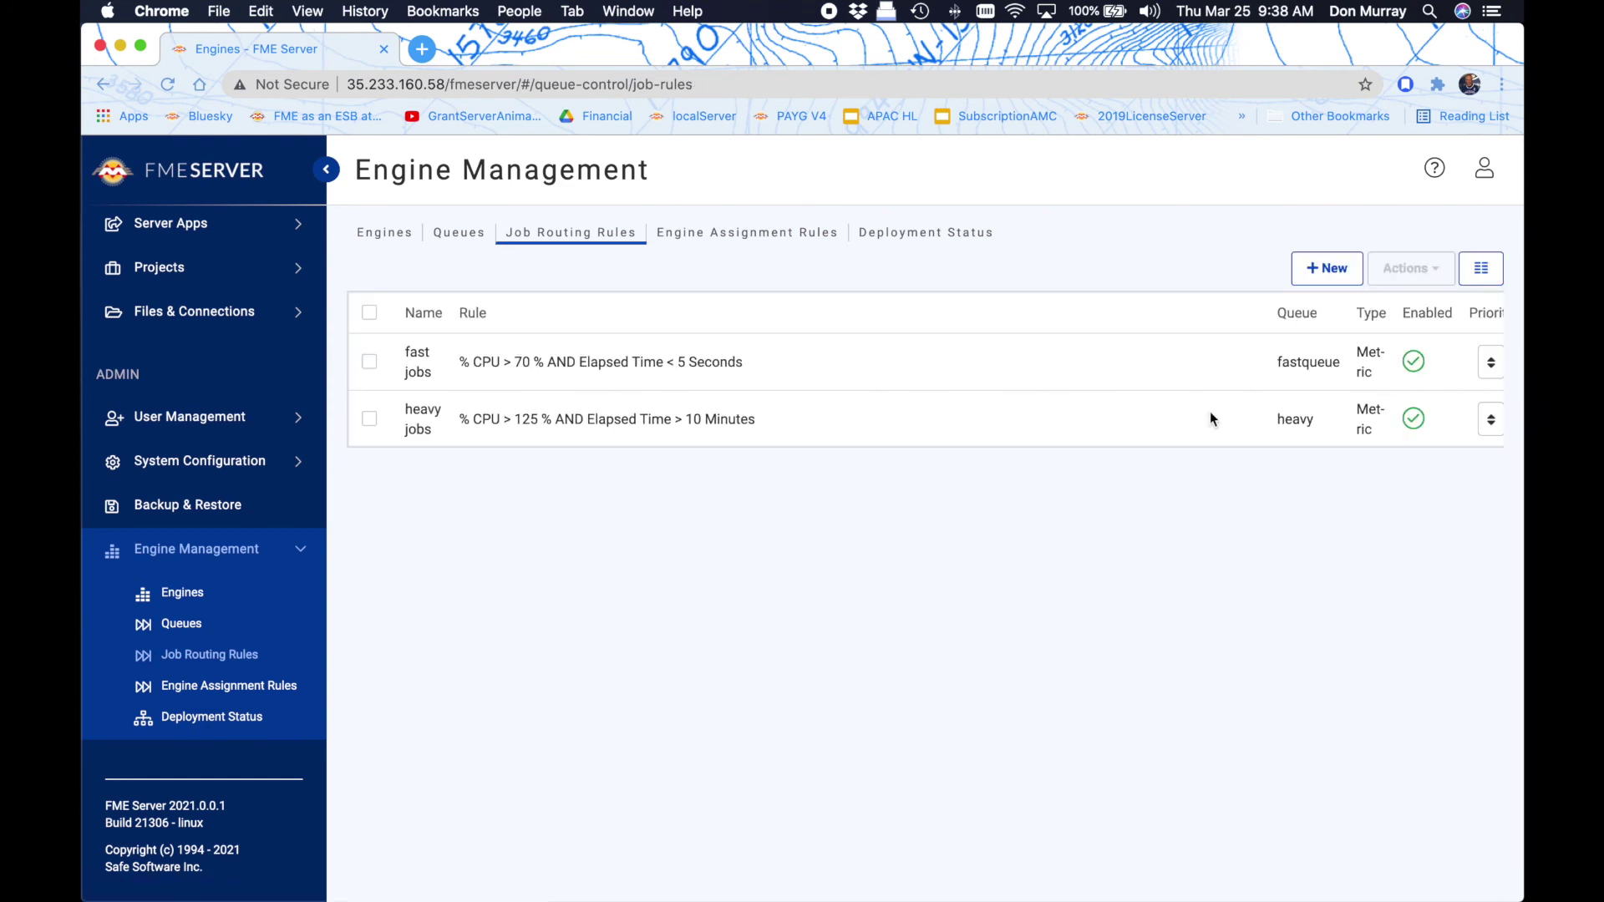
Step: Create an engine assignment rule named fastdynamic that assigns engines with the Dynamic property to fastqueue
left_click(691, 234)
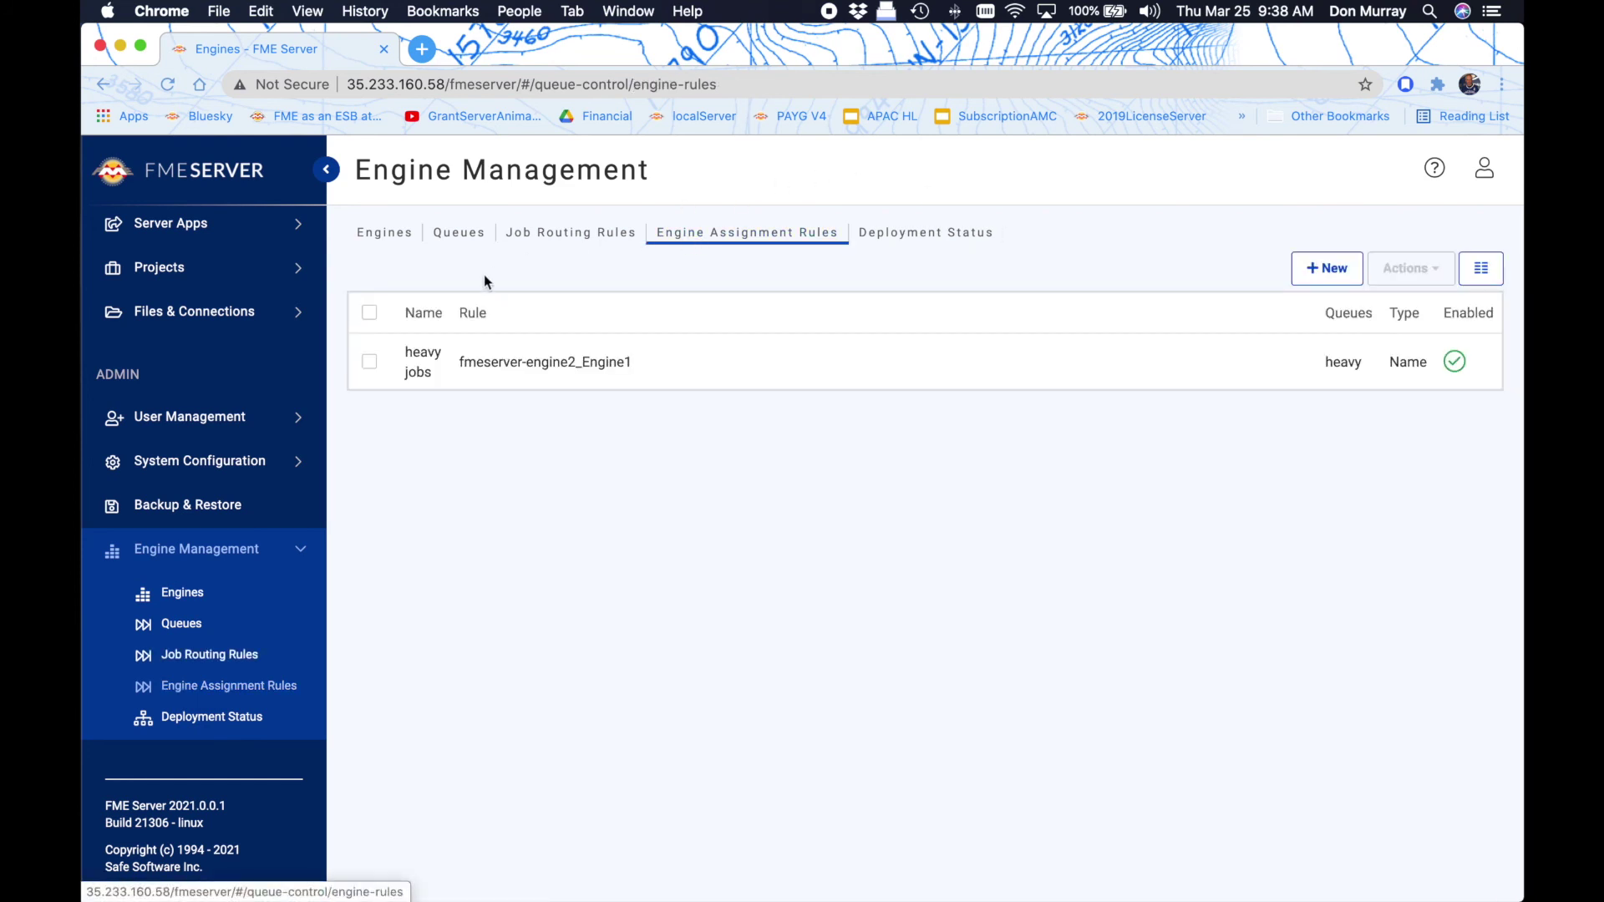
left_click(1327, 268)
triple_click(755, 361)
type("fas")
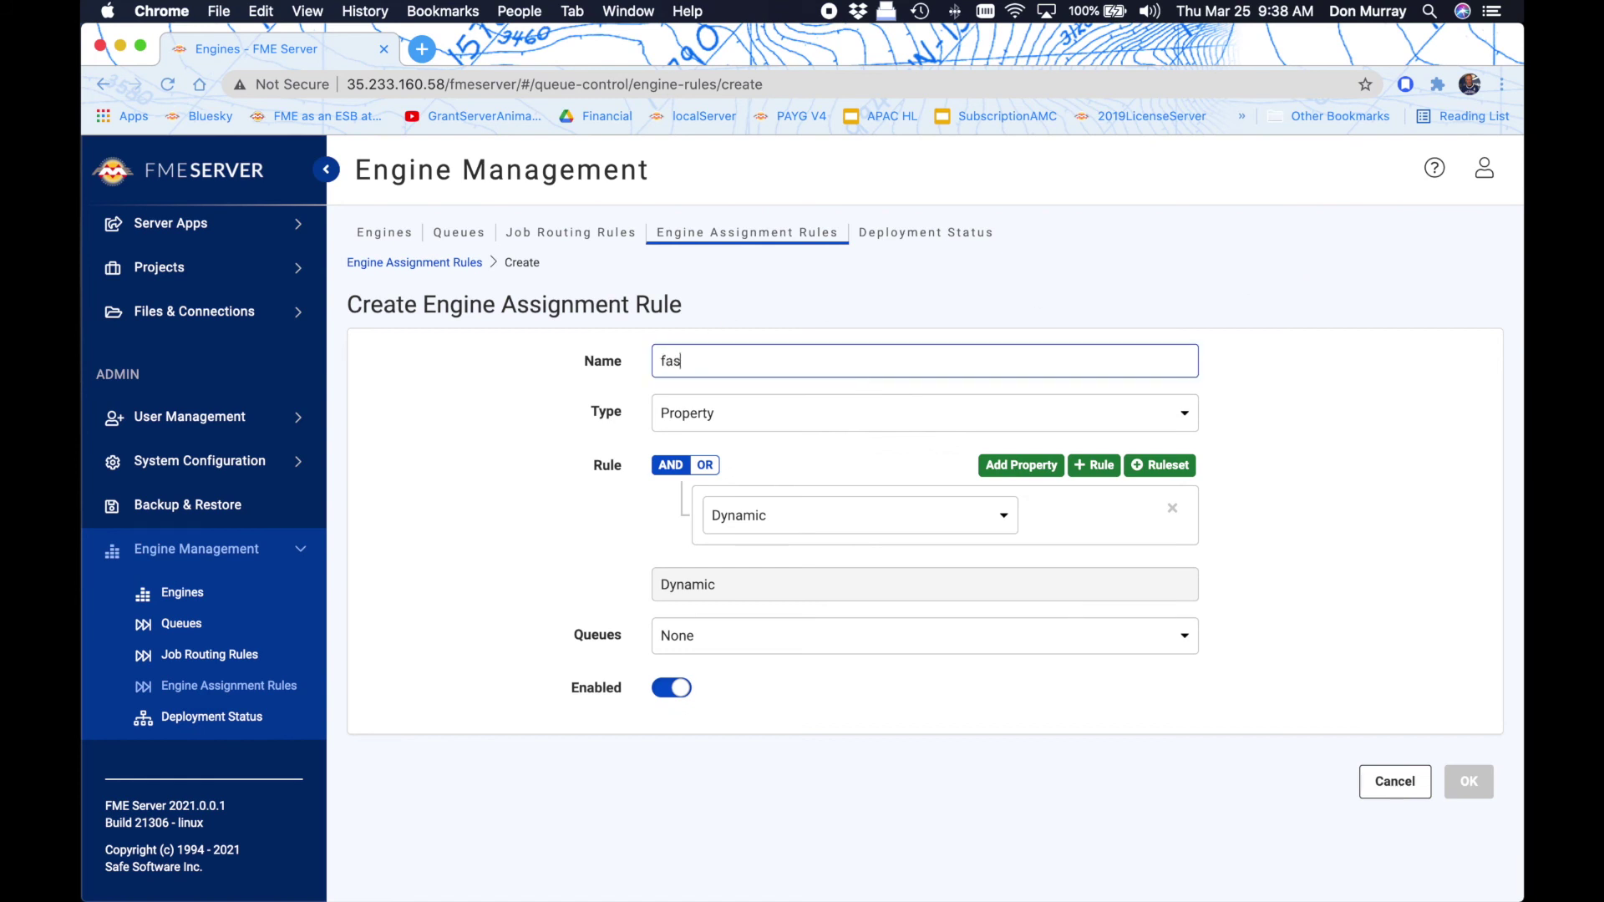
type("tdyna")
left_click(747, 645)
left_click(747, 645)
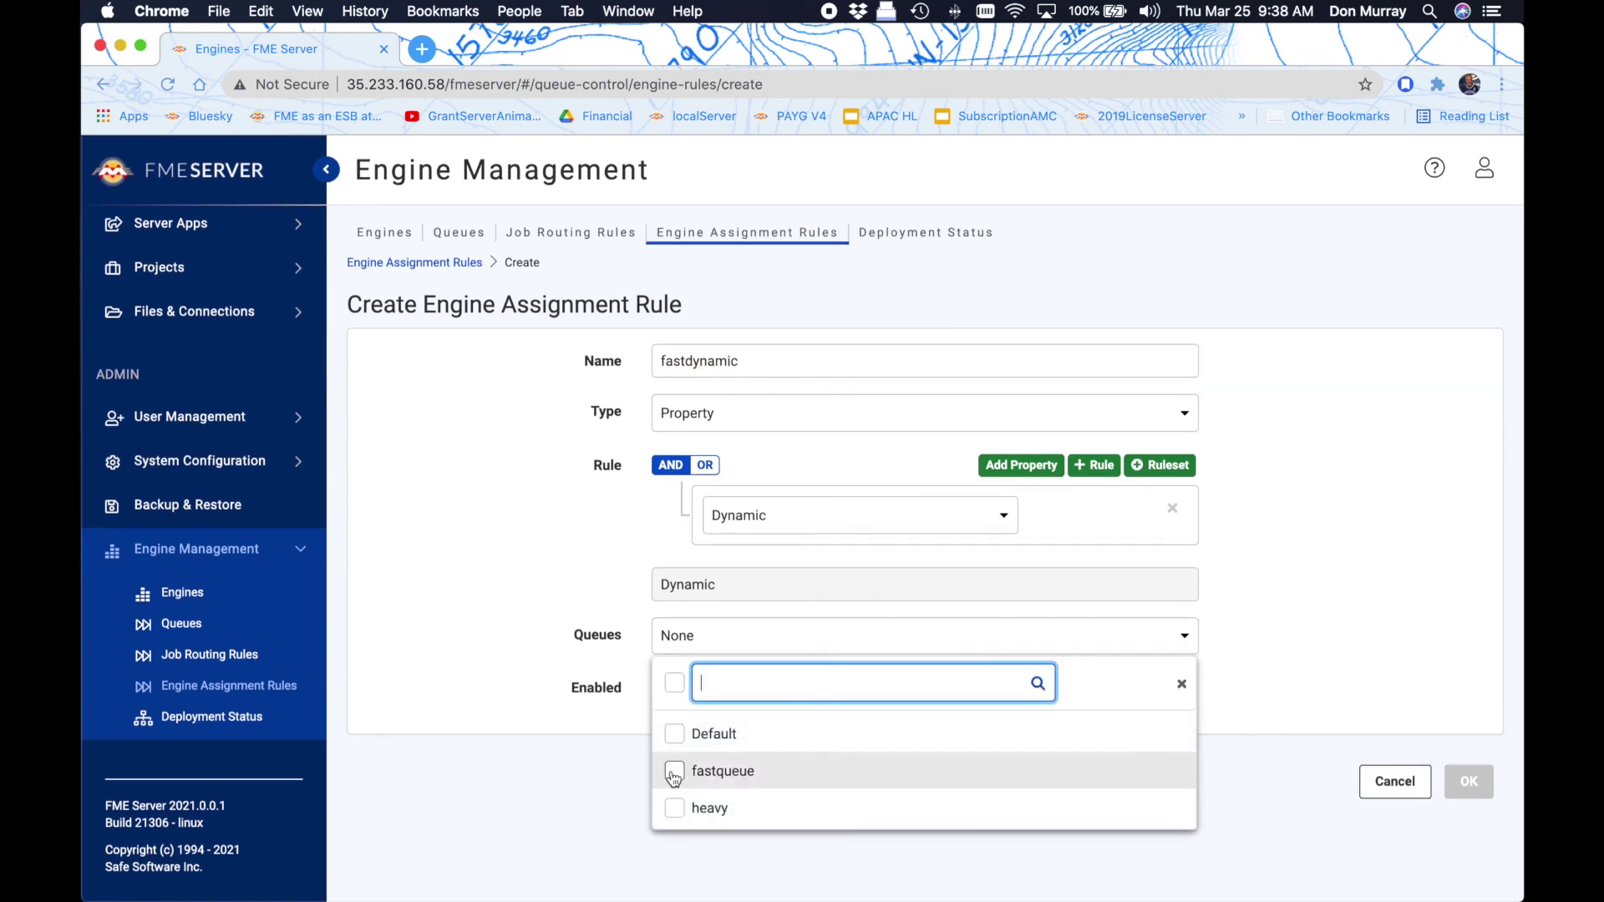
left_click(818, 776)
left_click(1377, 649)
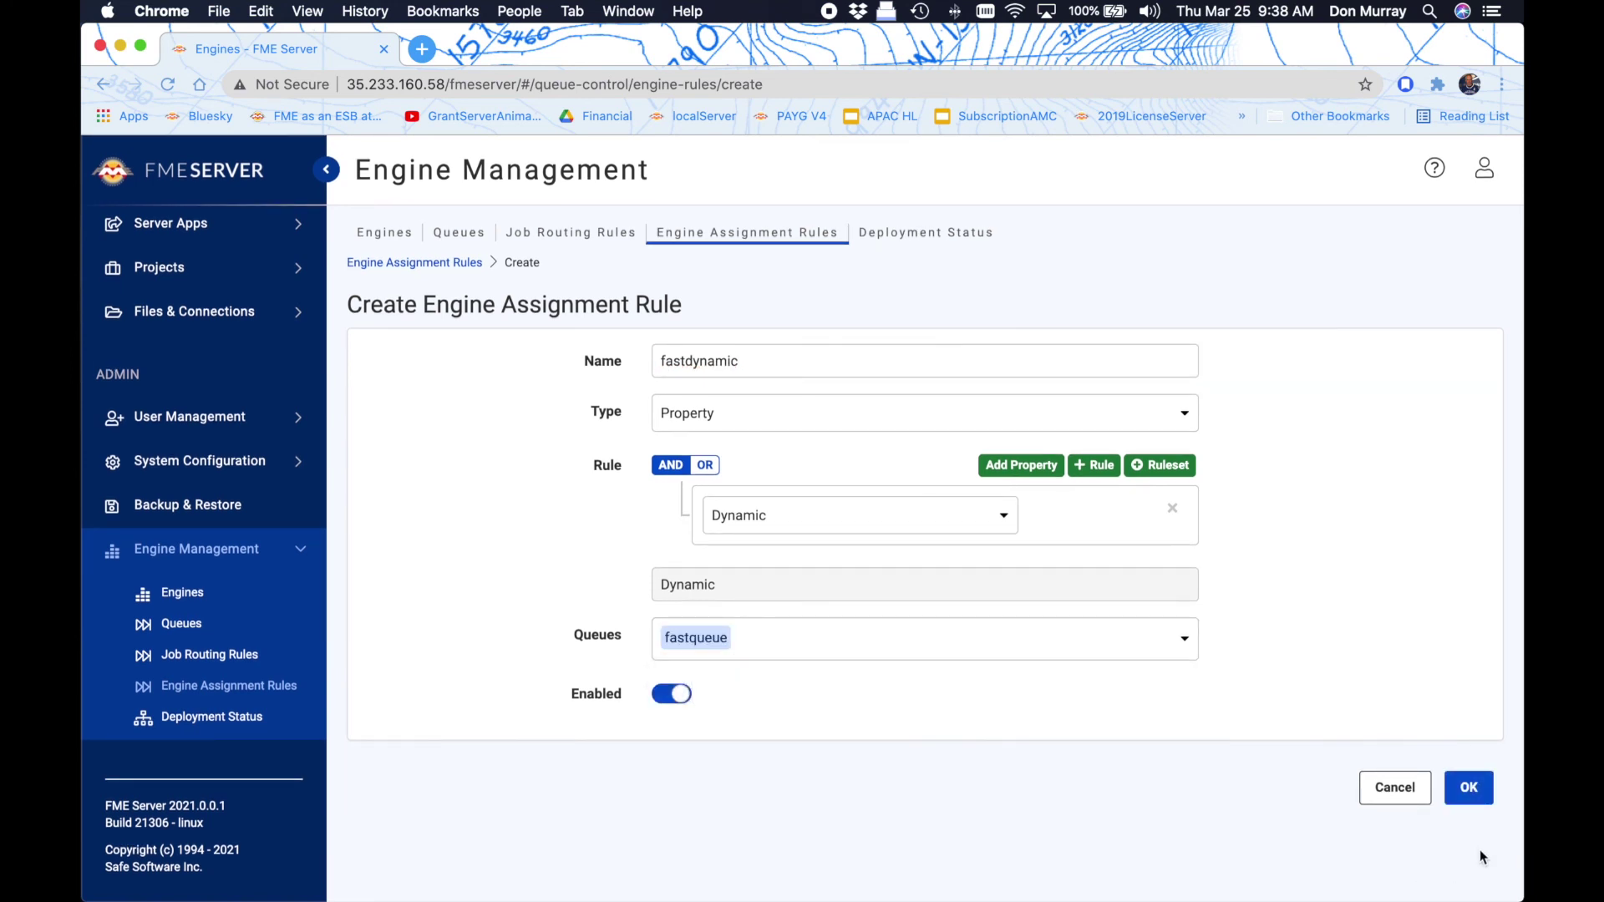
left_click(1470, 789)
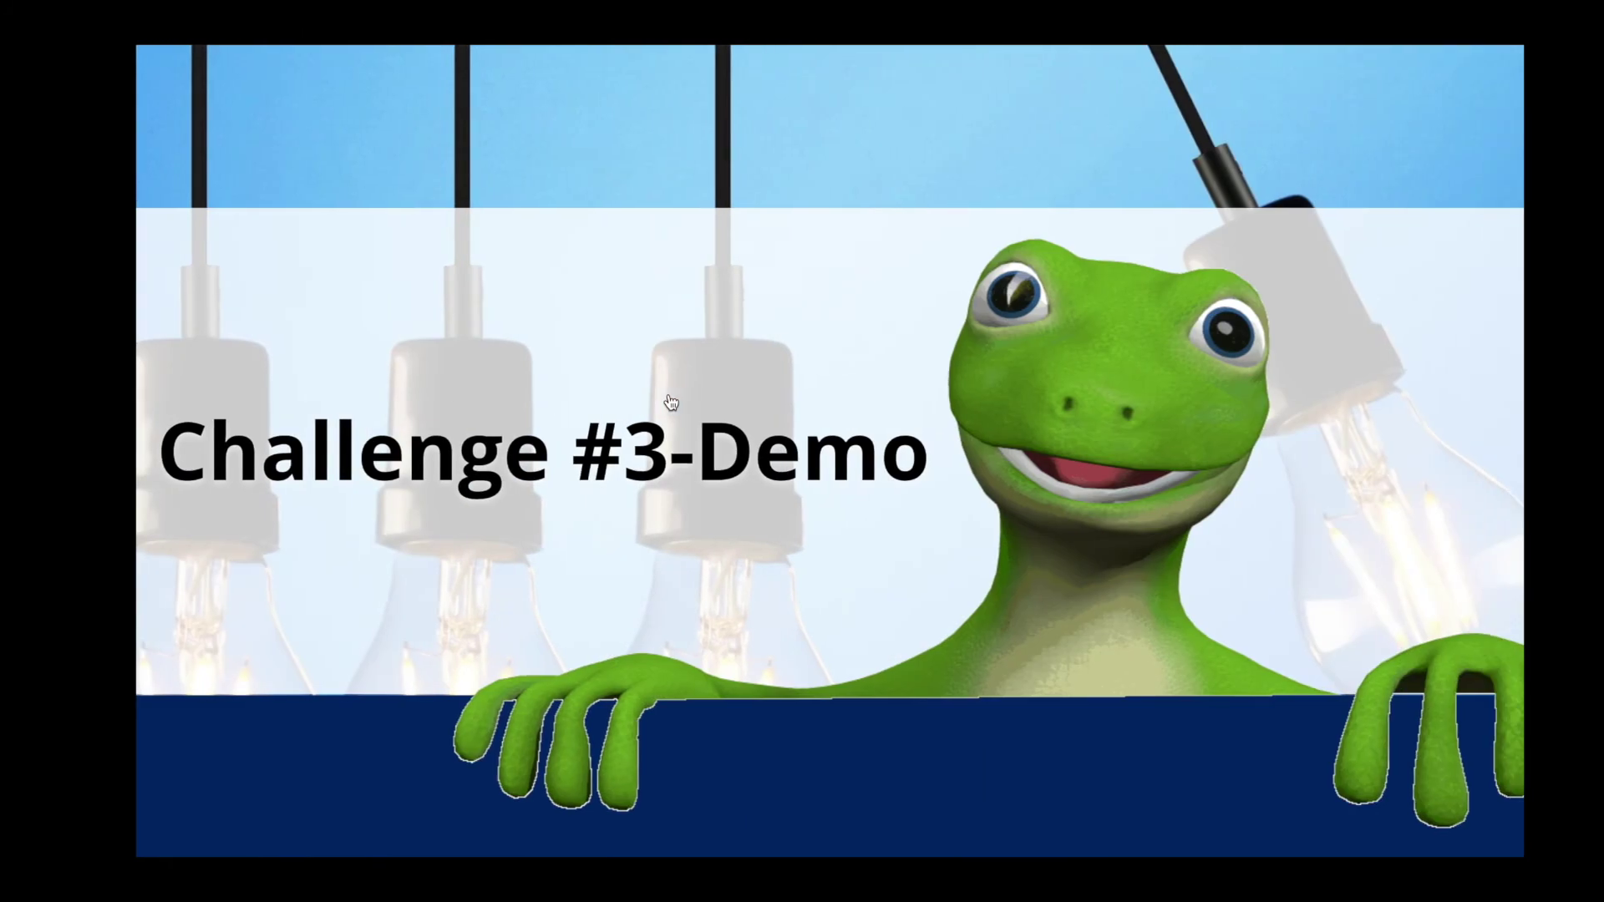
key("Left")
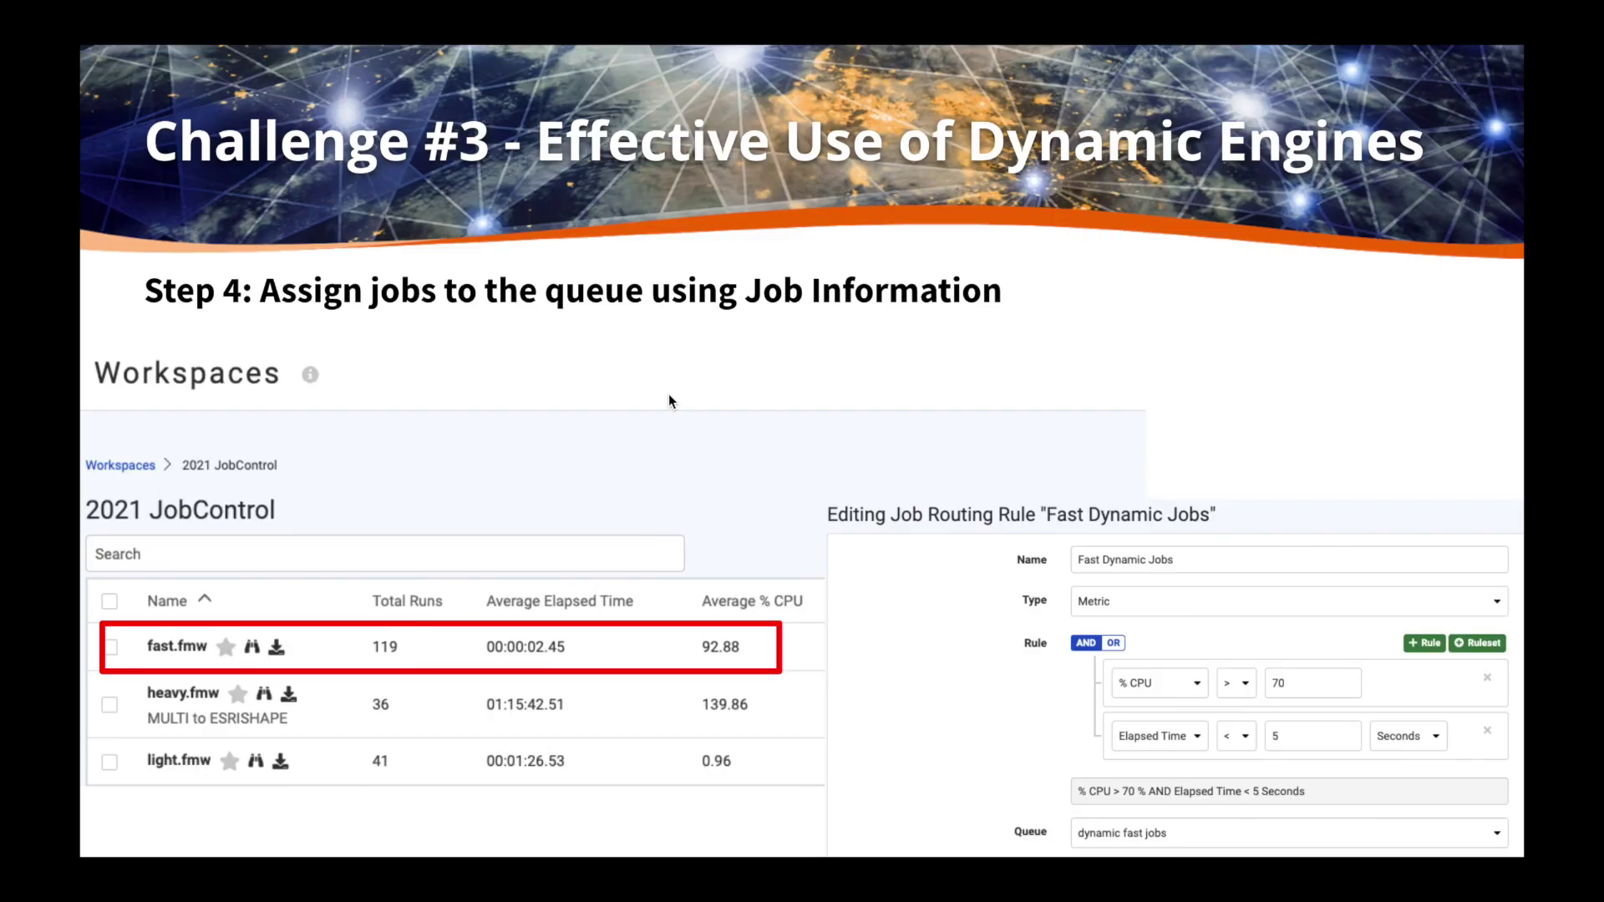
key("Left")
key("Right")
key("F11")
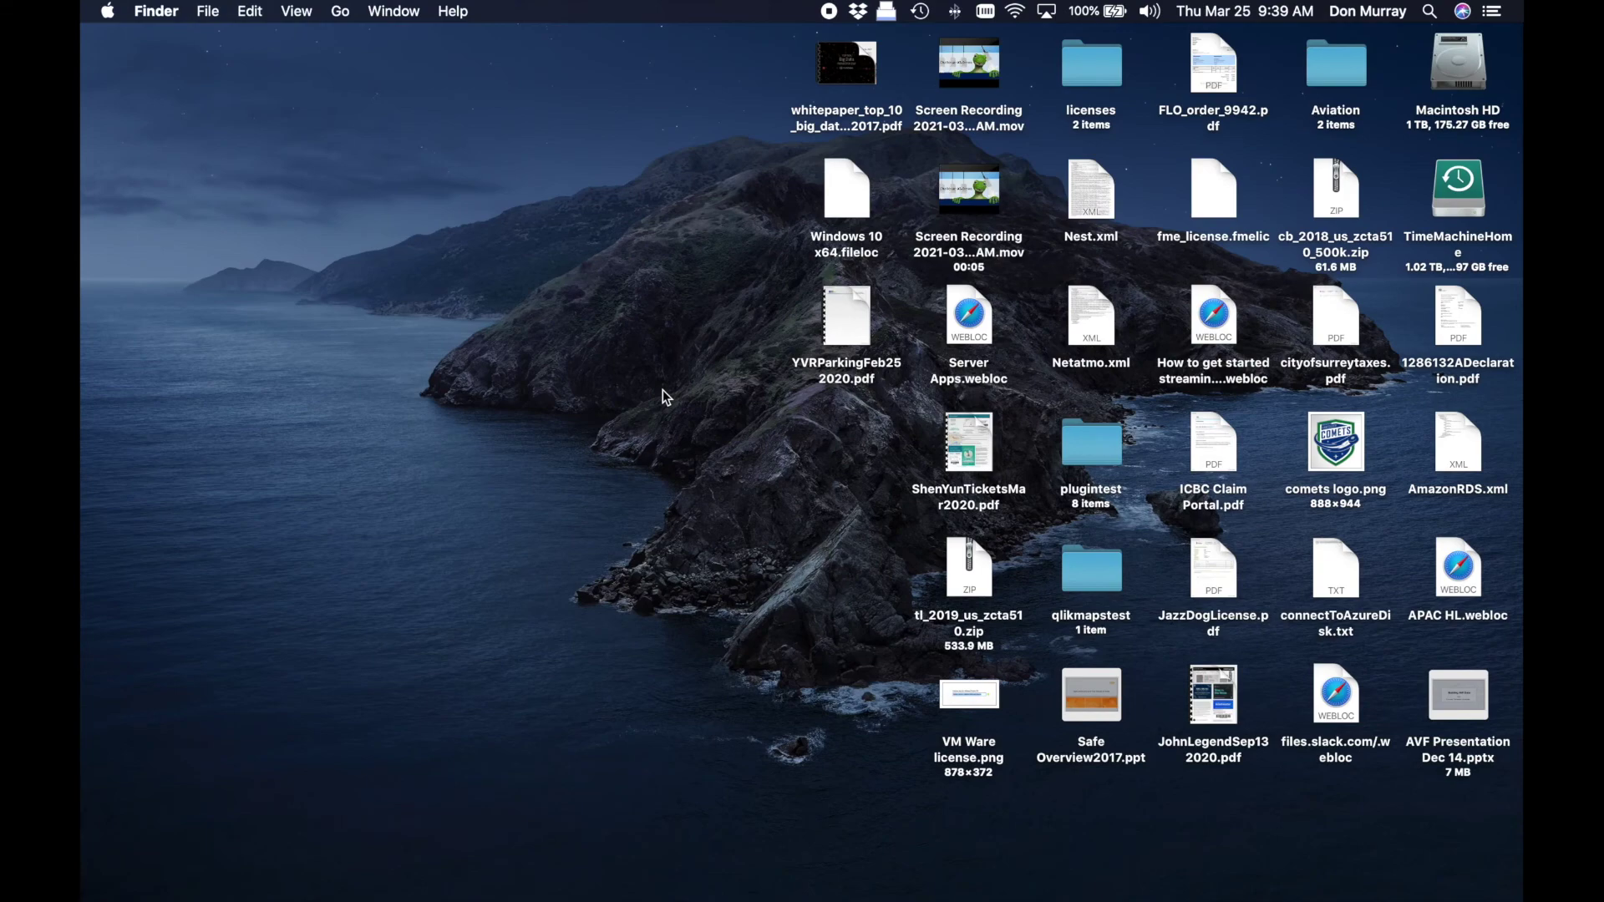
key("F11")
key("Right")
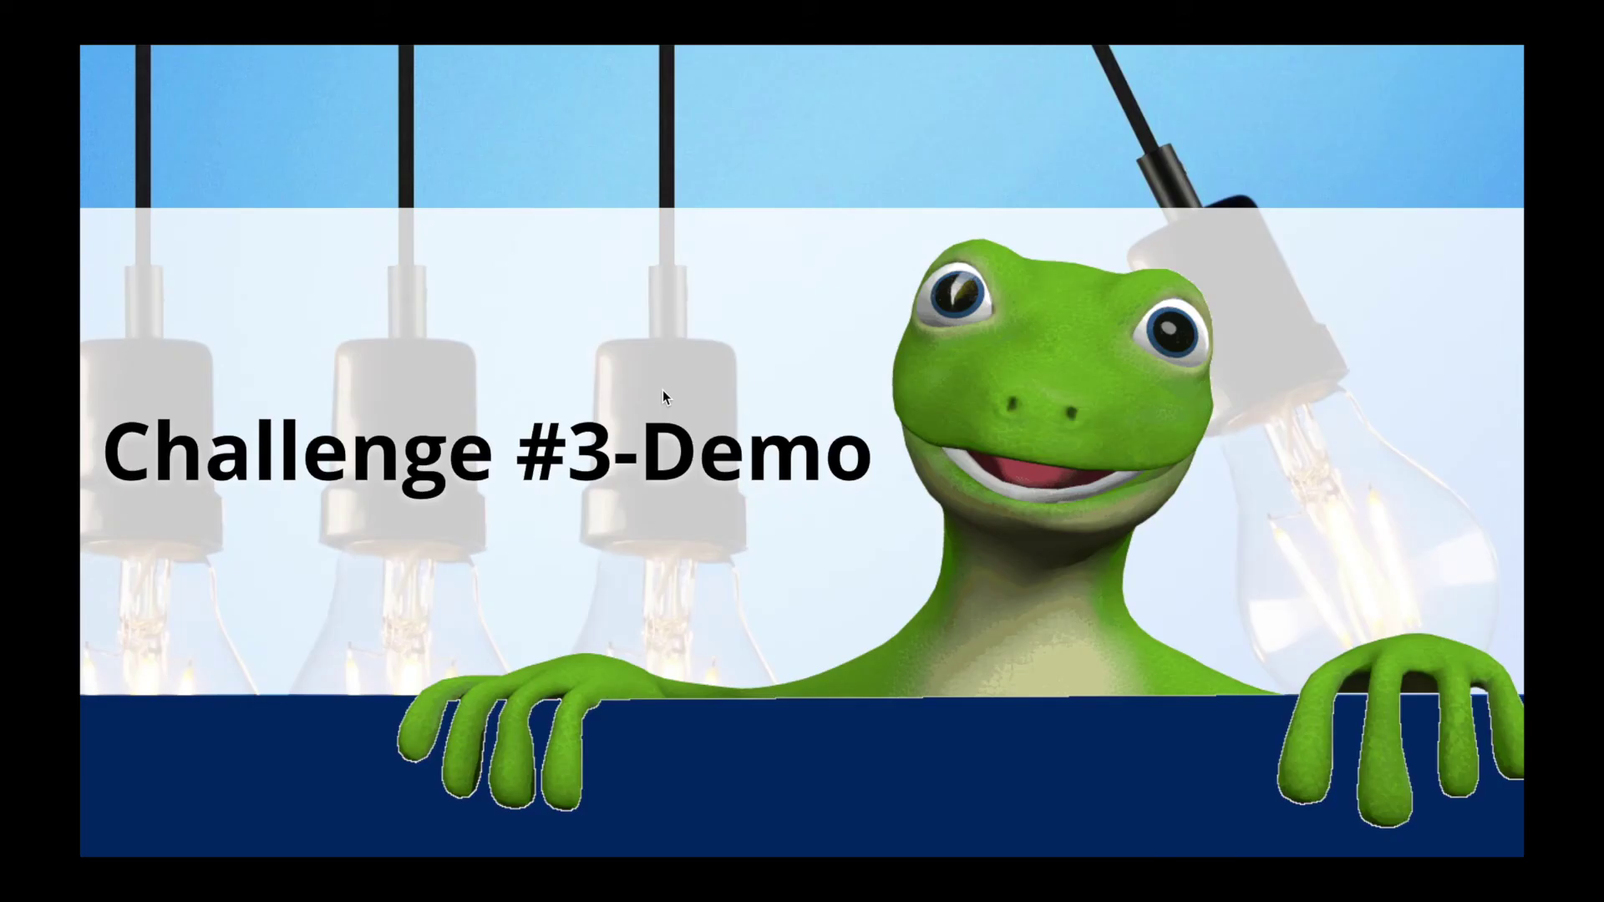
Step: Switch back to FME Server in Chrome, enable the shortfast schedule, set it to start immediately and save it
key("super+Tab")
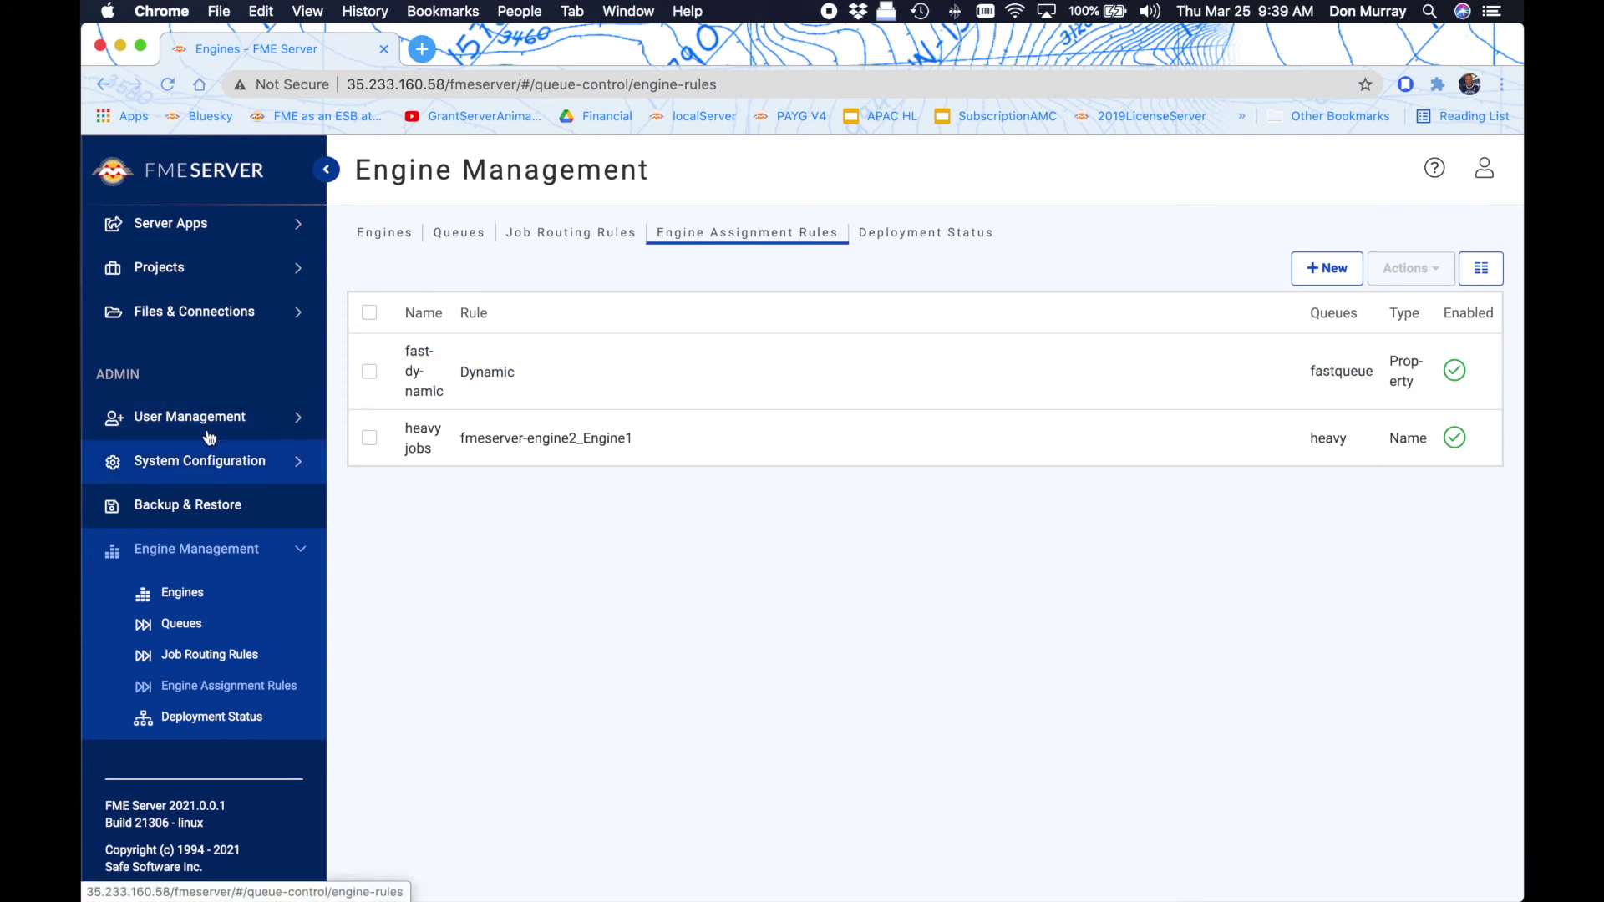
scroll(188, 392, "up", 5)
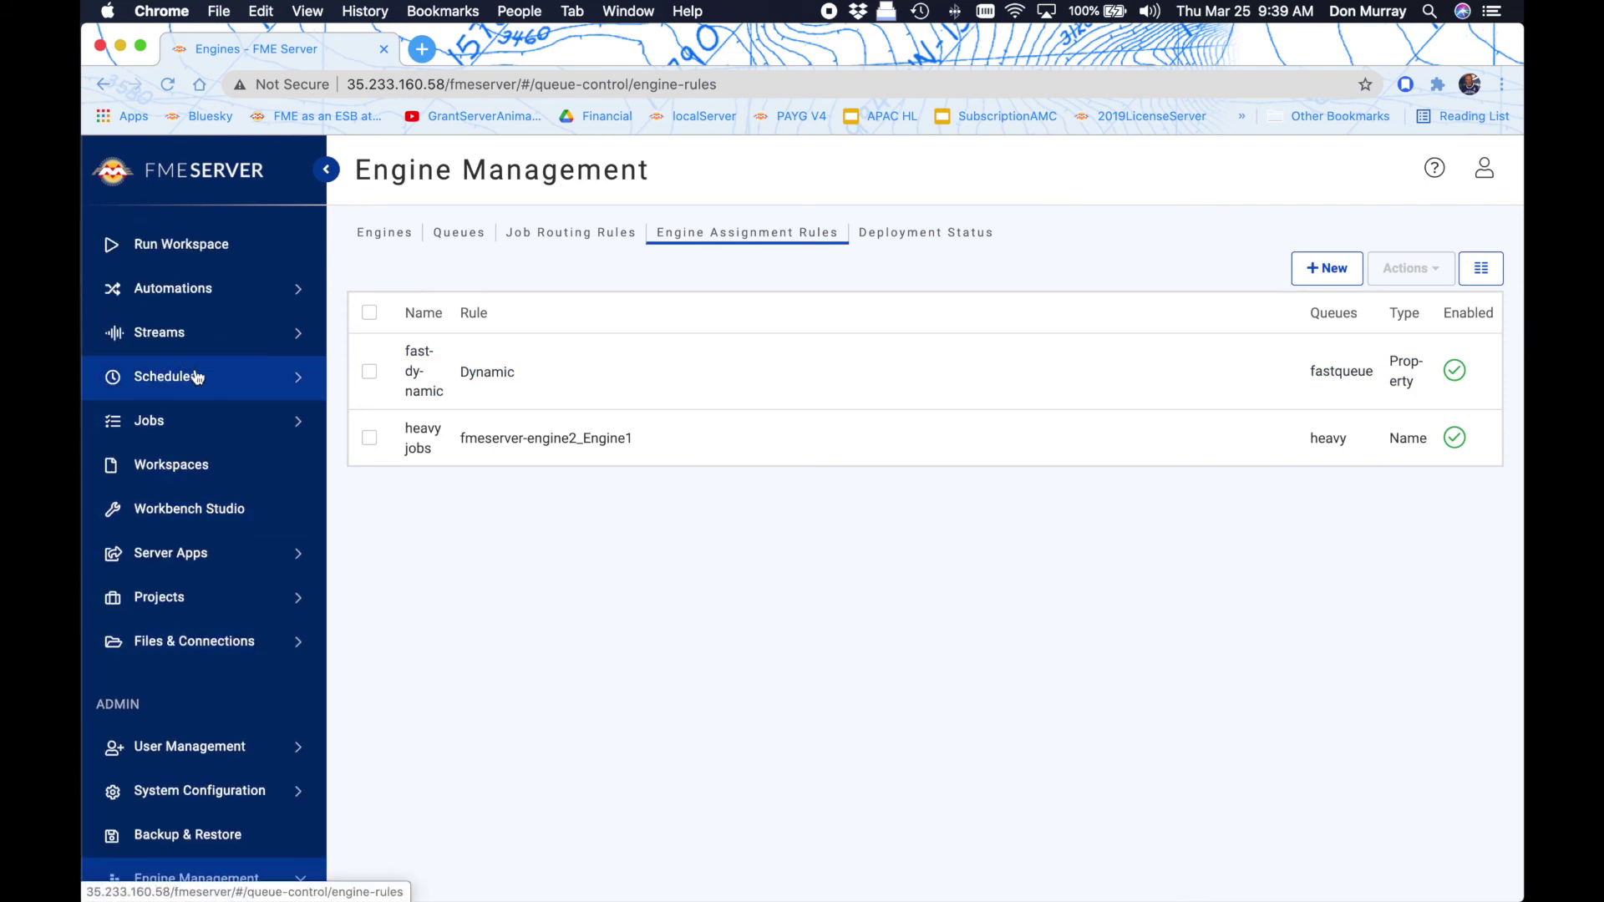
left_click(173, 379)
left_click(186, 451)
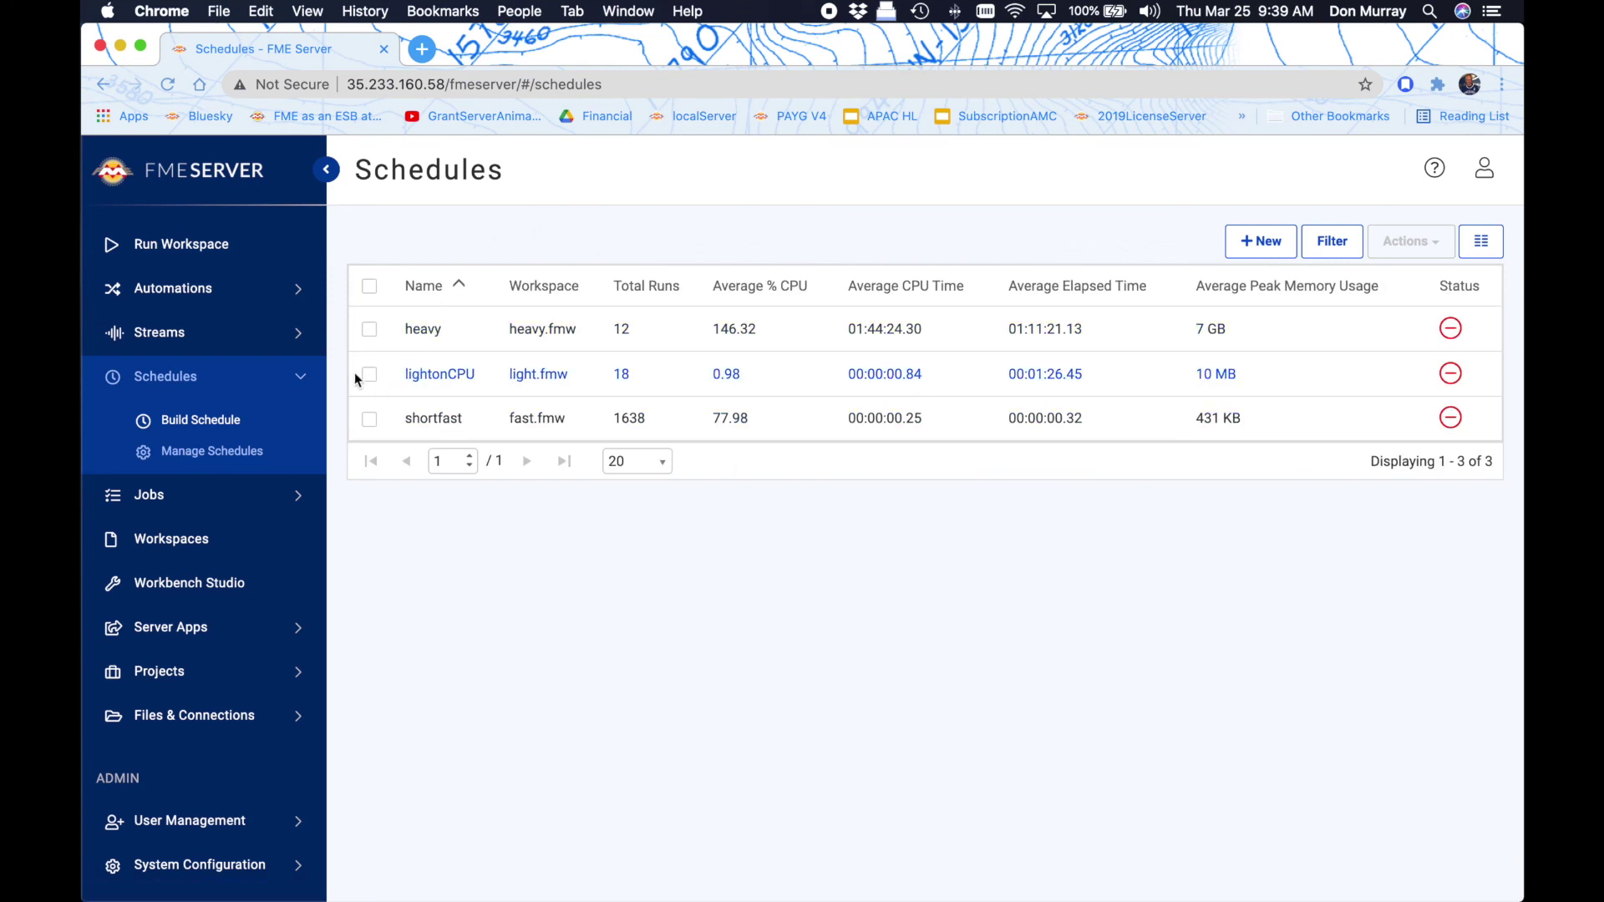
left_click(368, 418)
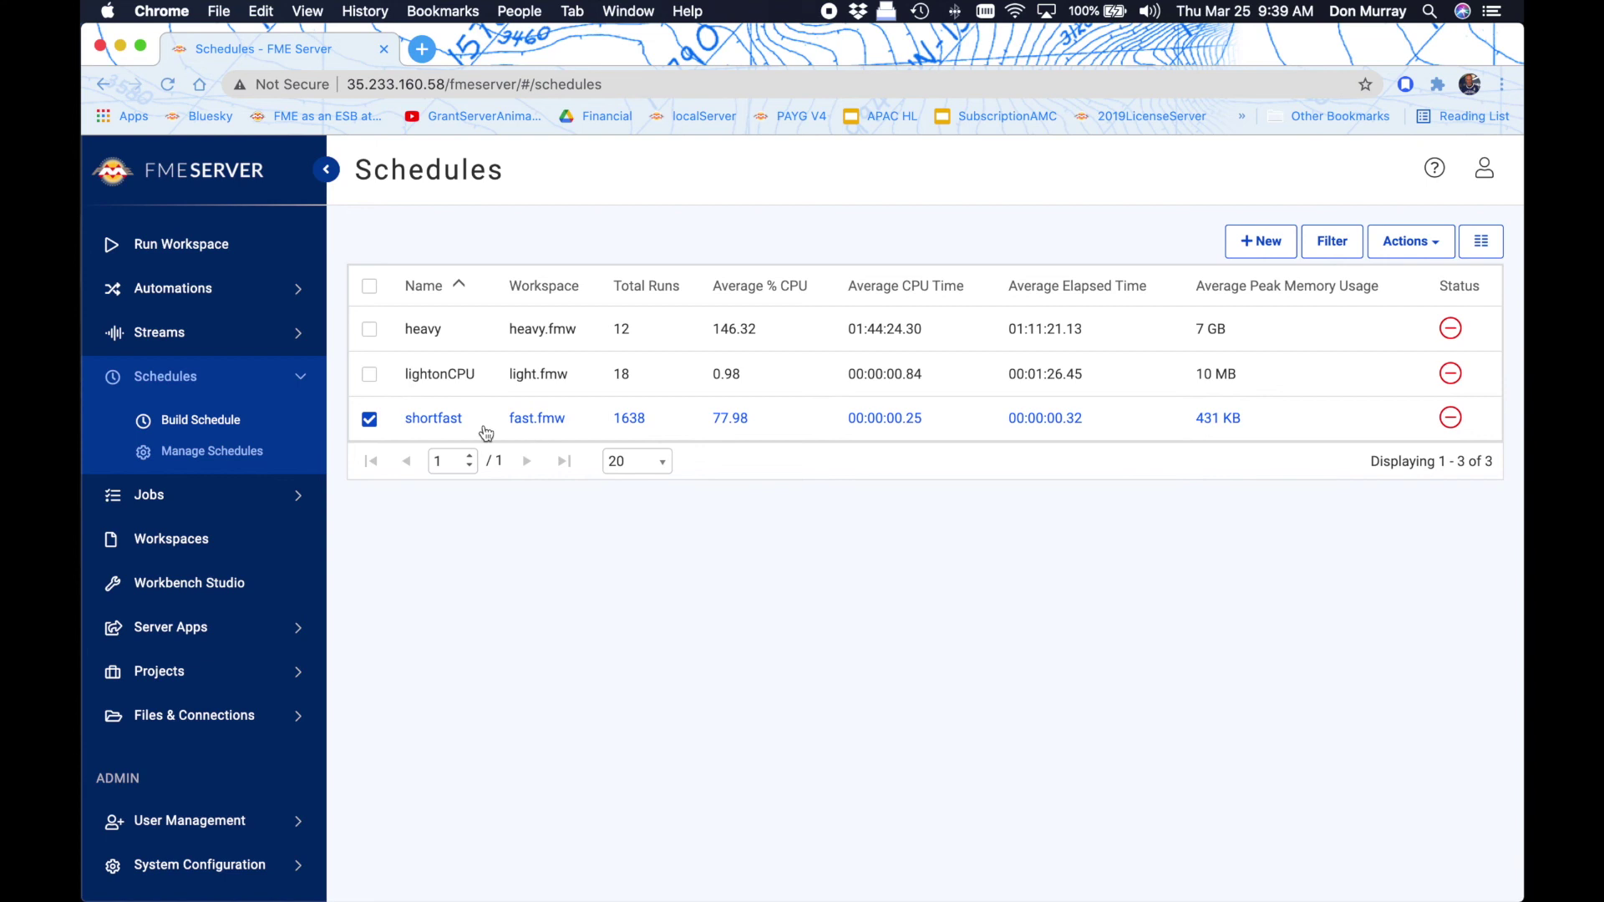
left_click(449, 422)
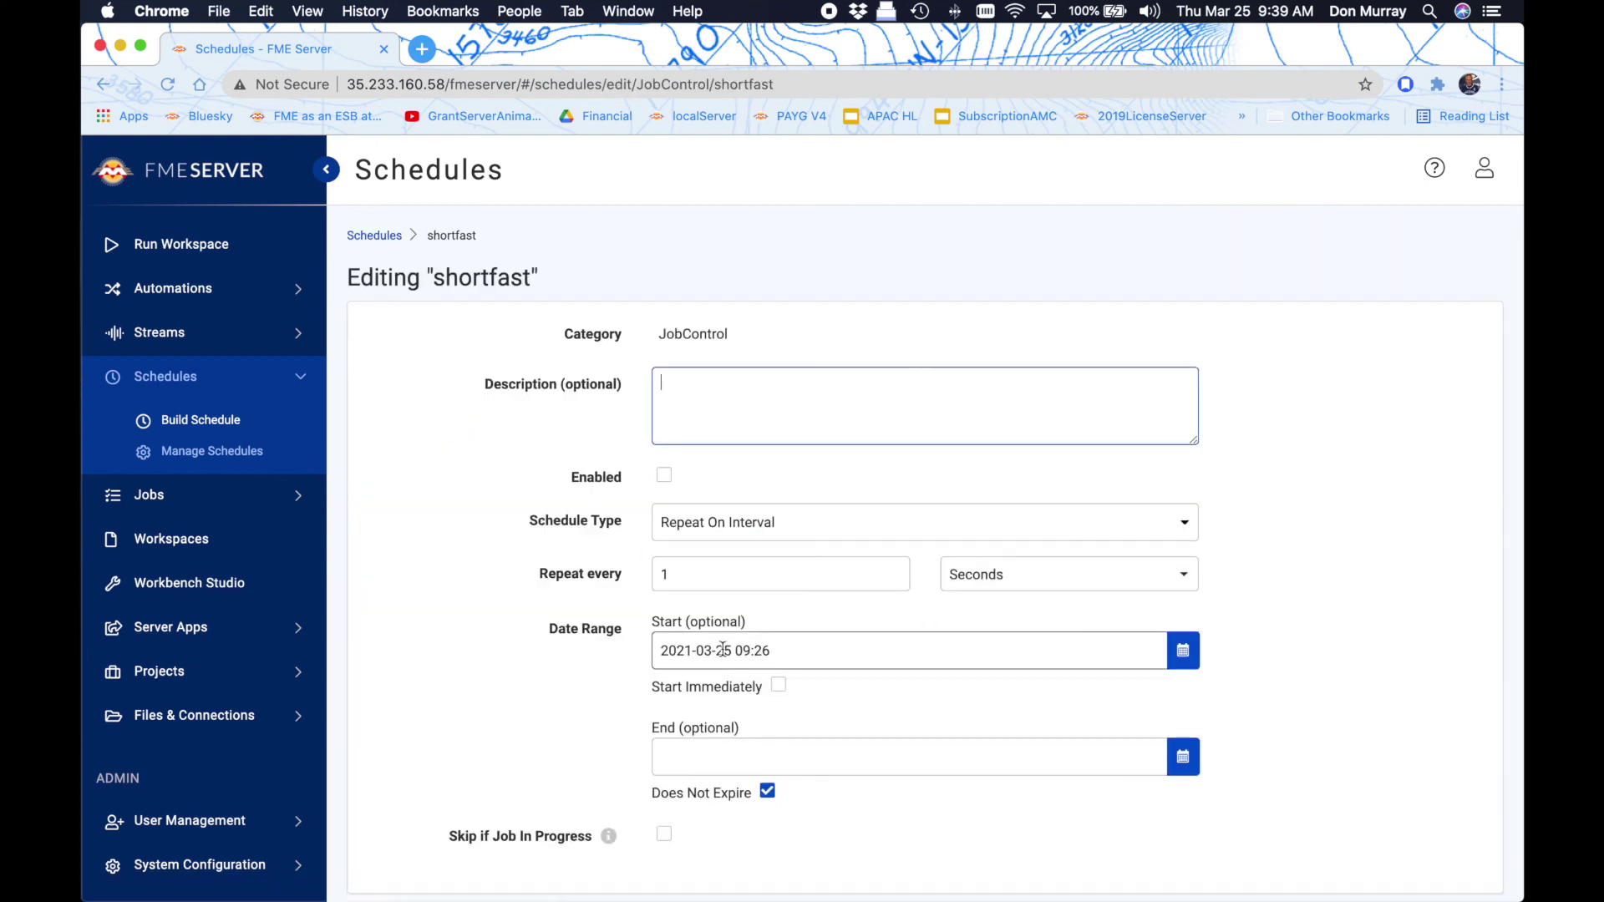
left_click(664, 475)
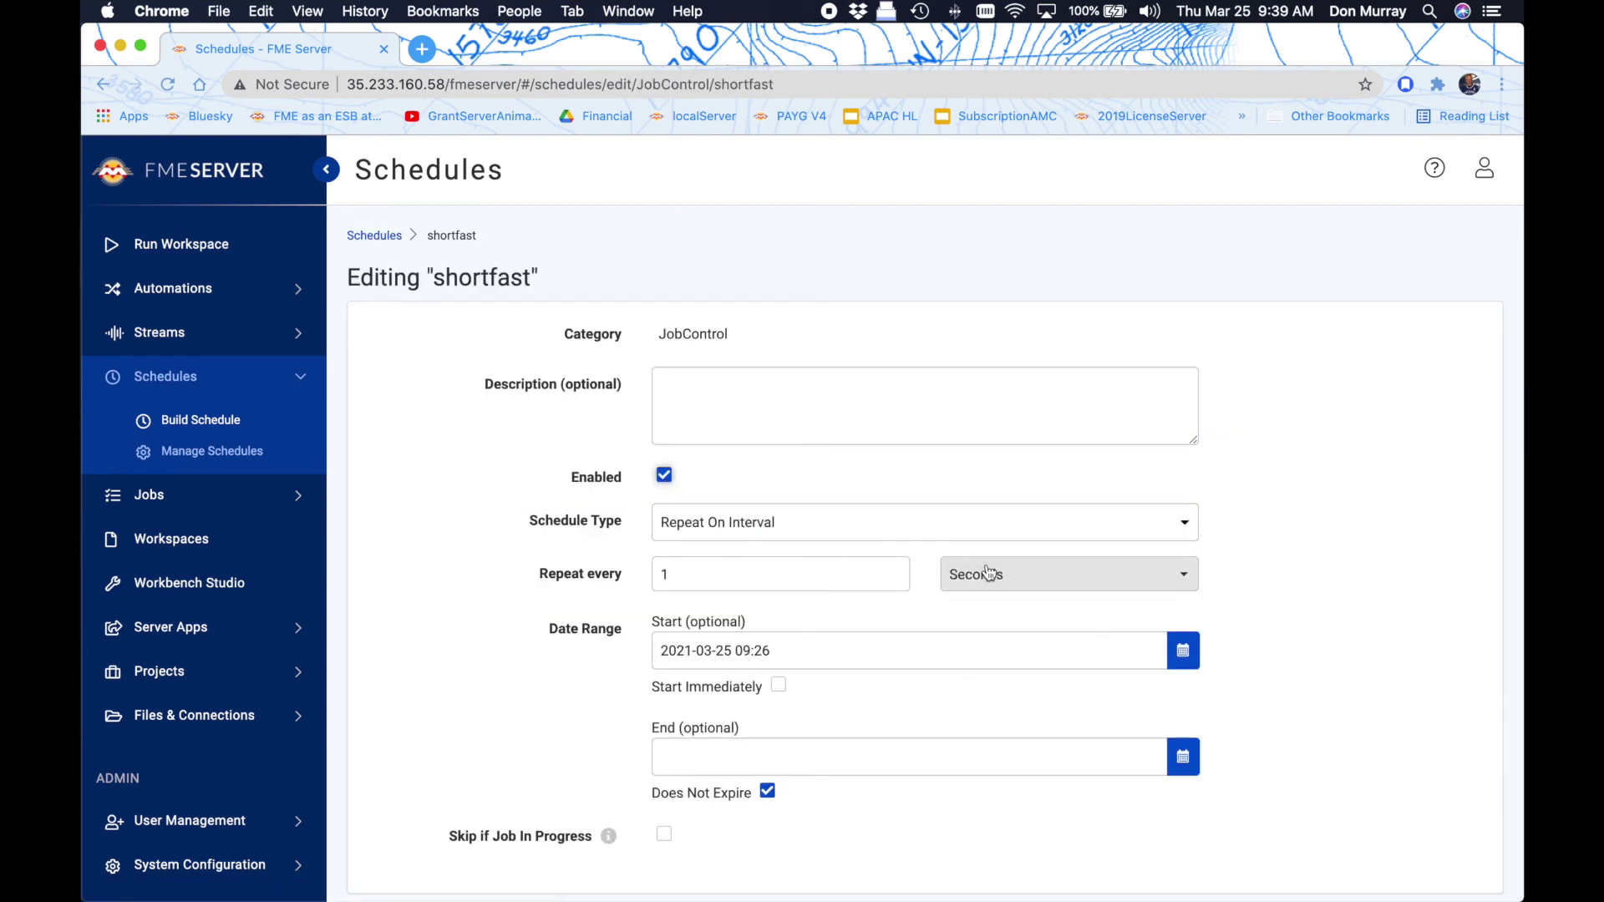
left_click(778, 685)
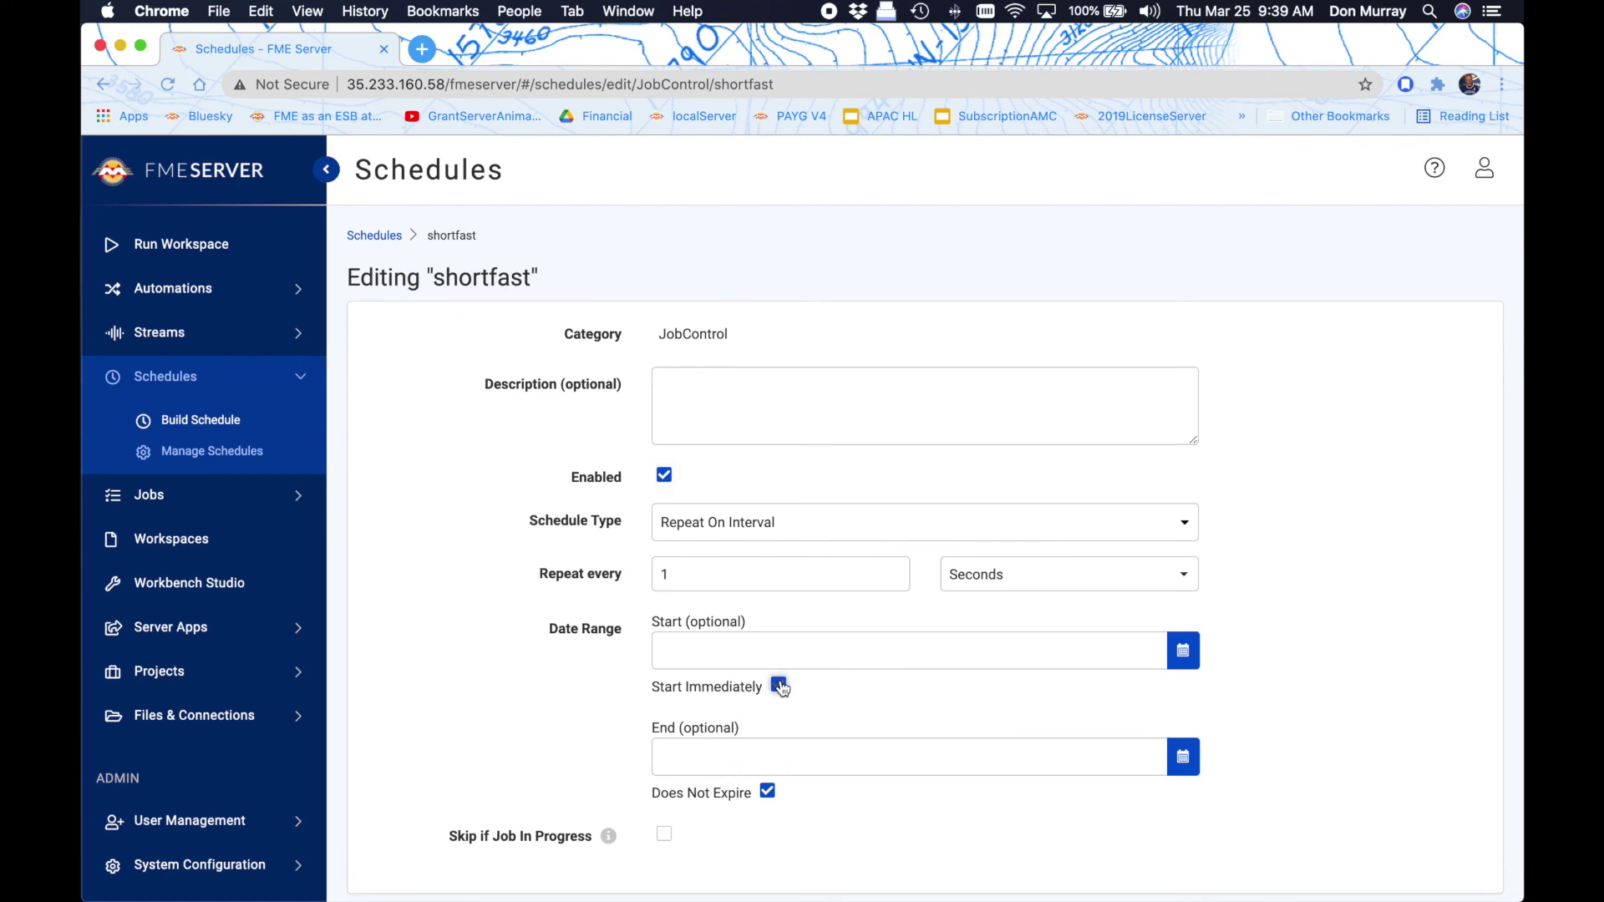
scroll(1299, 623, "down", 3)
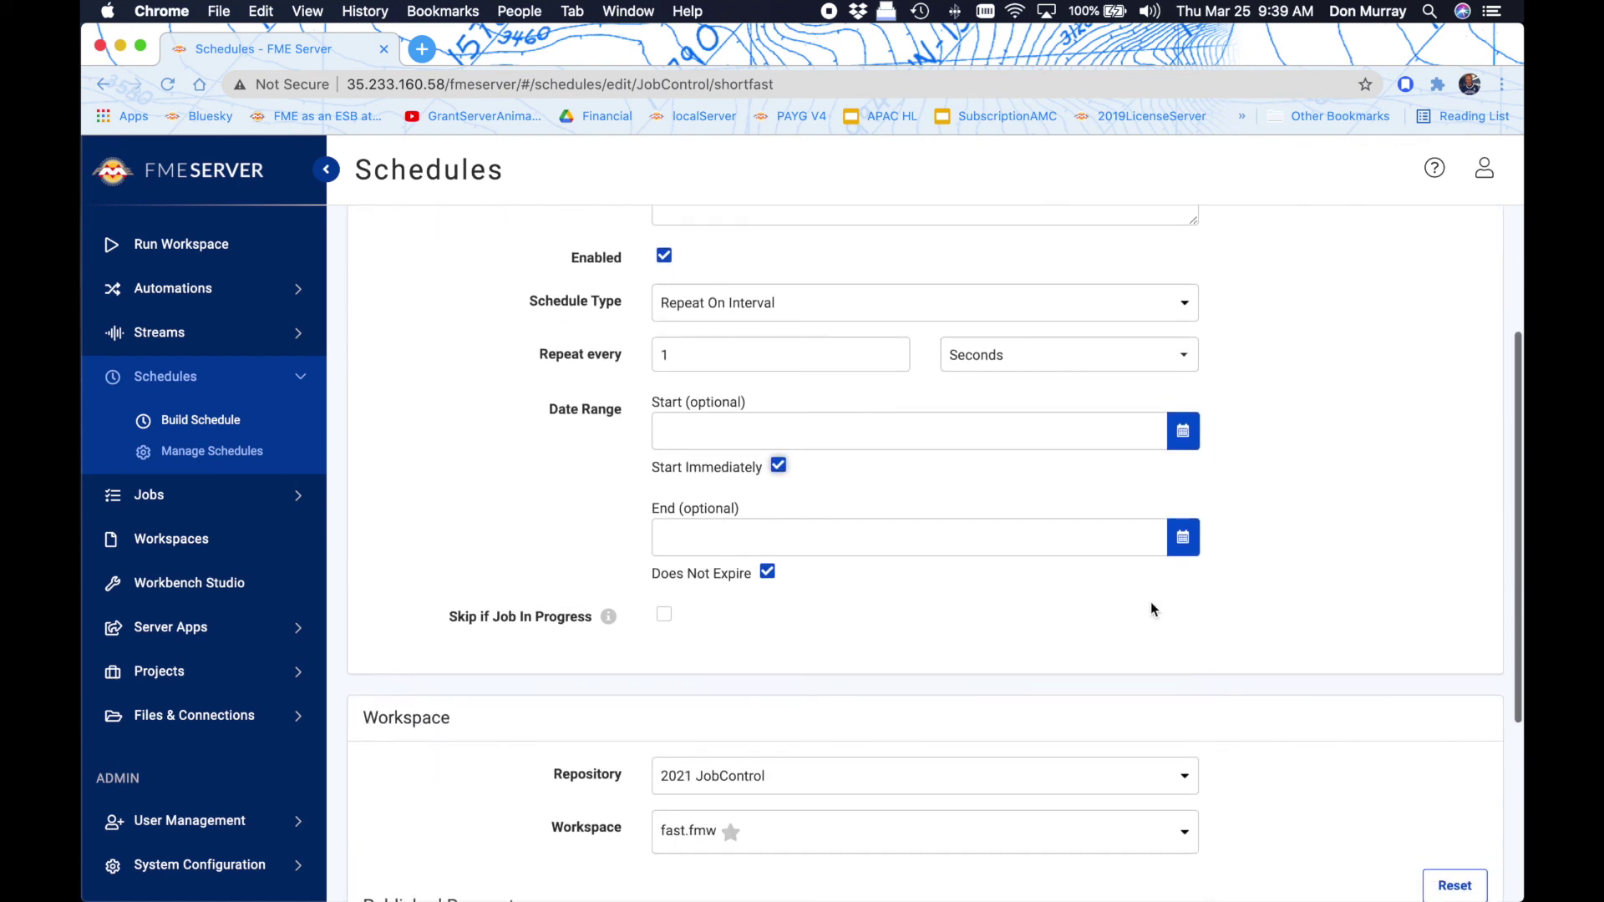
scroll(1222, 583, "down", 3)
scroll(1228, 583, "down", 2)
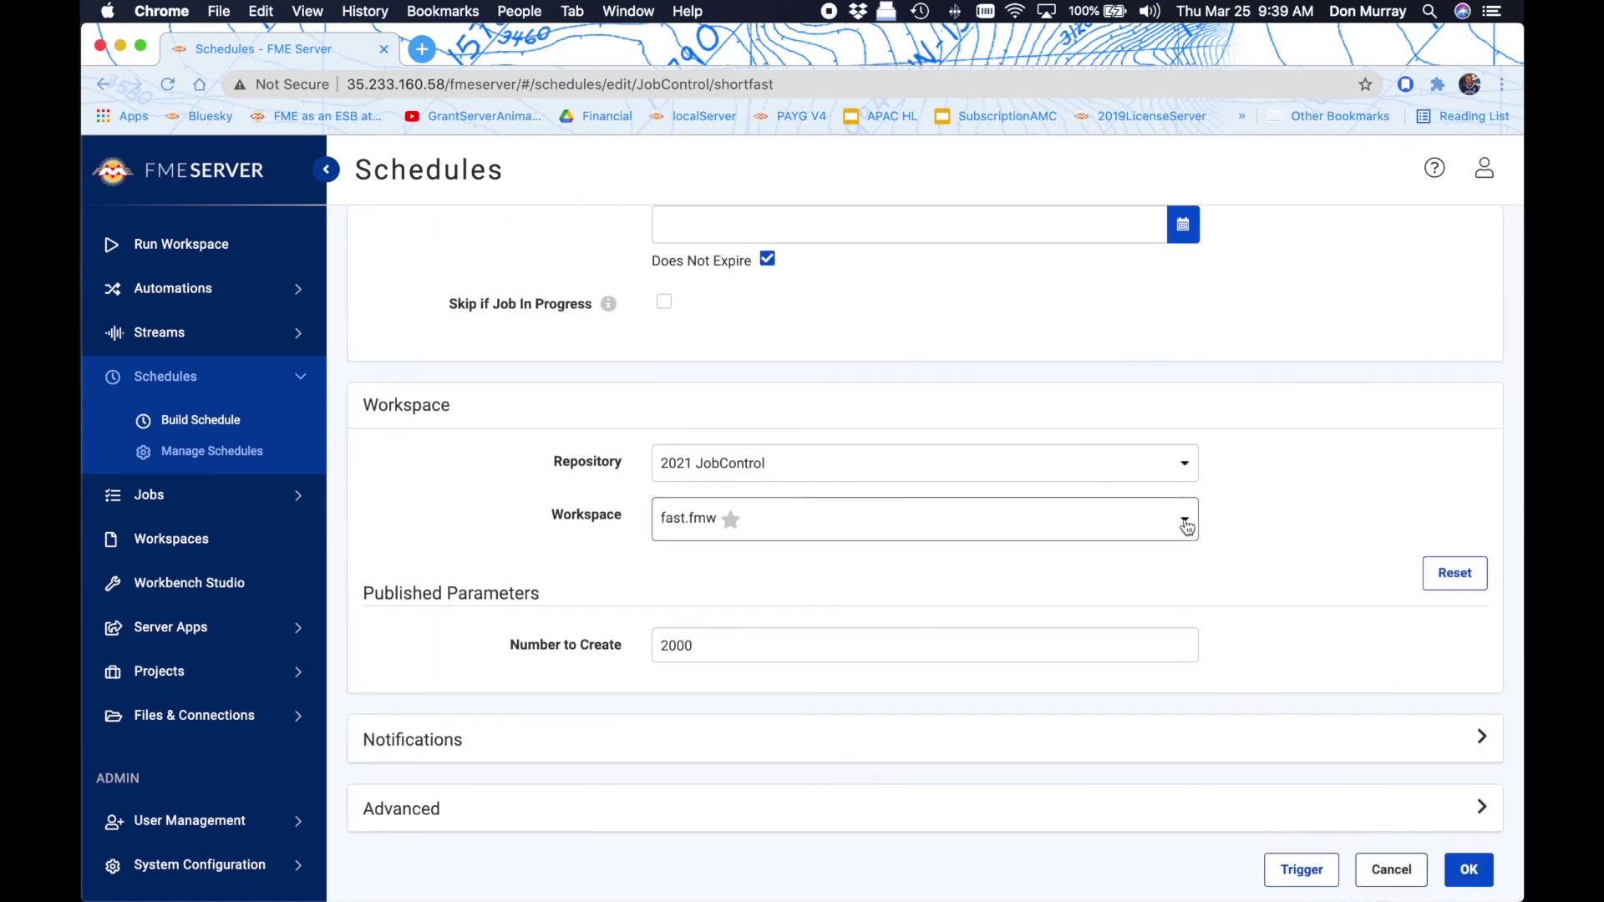
left_click(1466, 869)
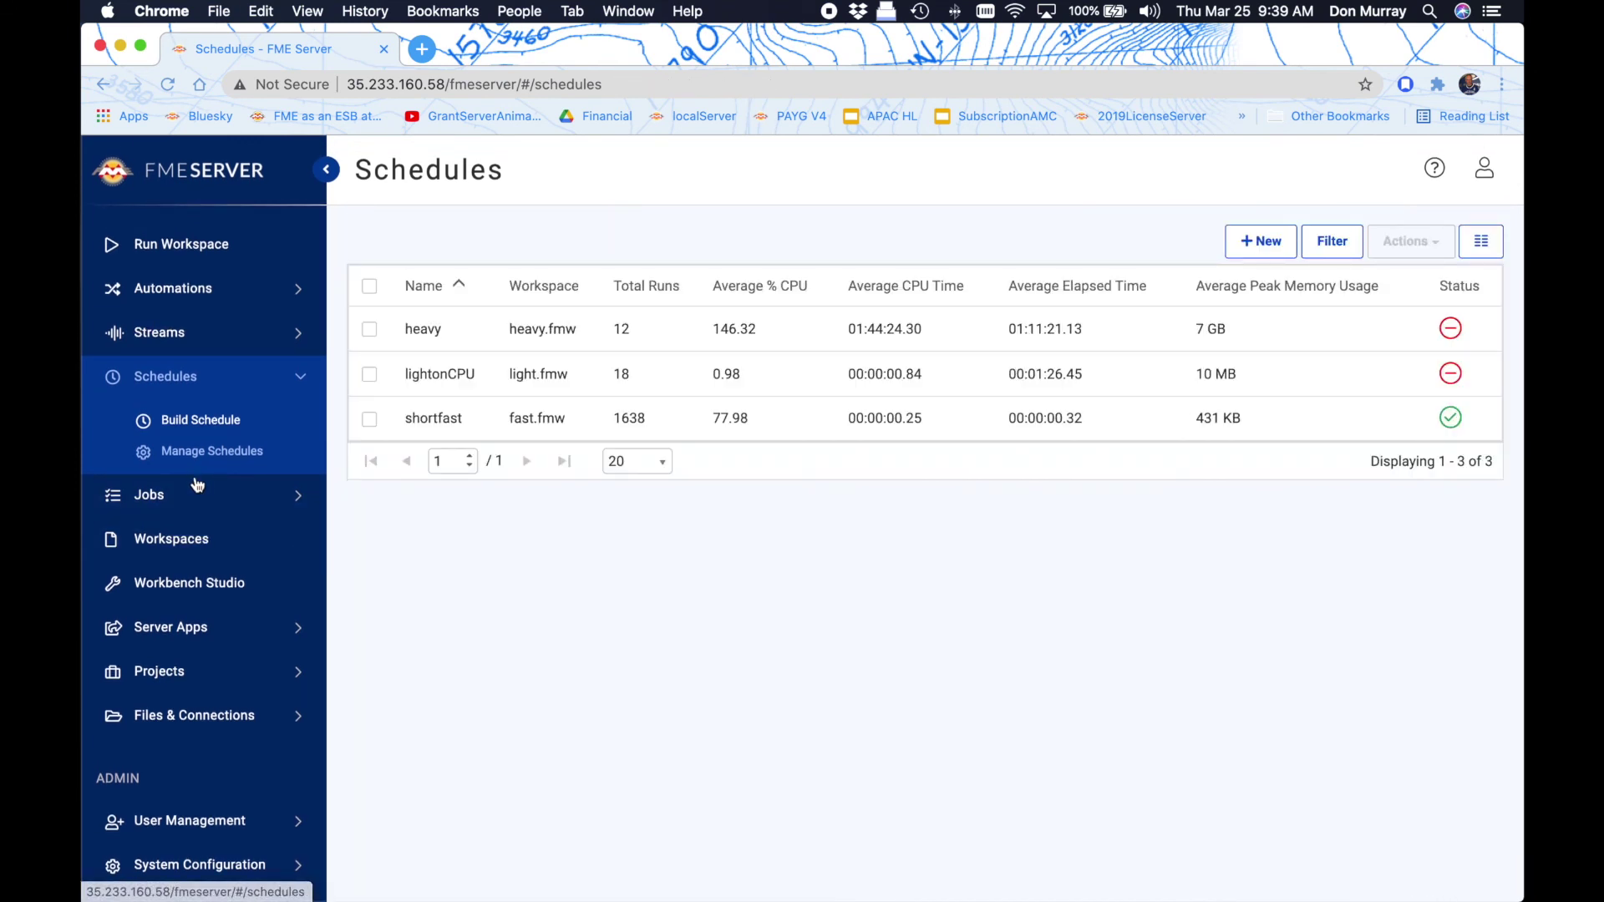
Step: Check which engines and queues handle the heavy and fast jobs in the running, queued and completed job lists
left_click(163, 496)
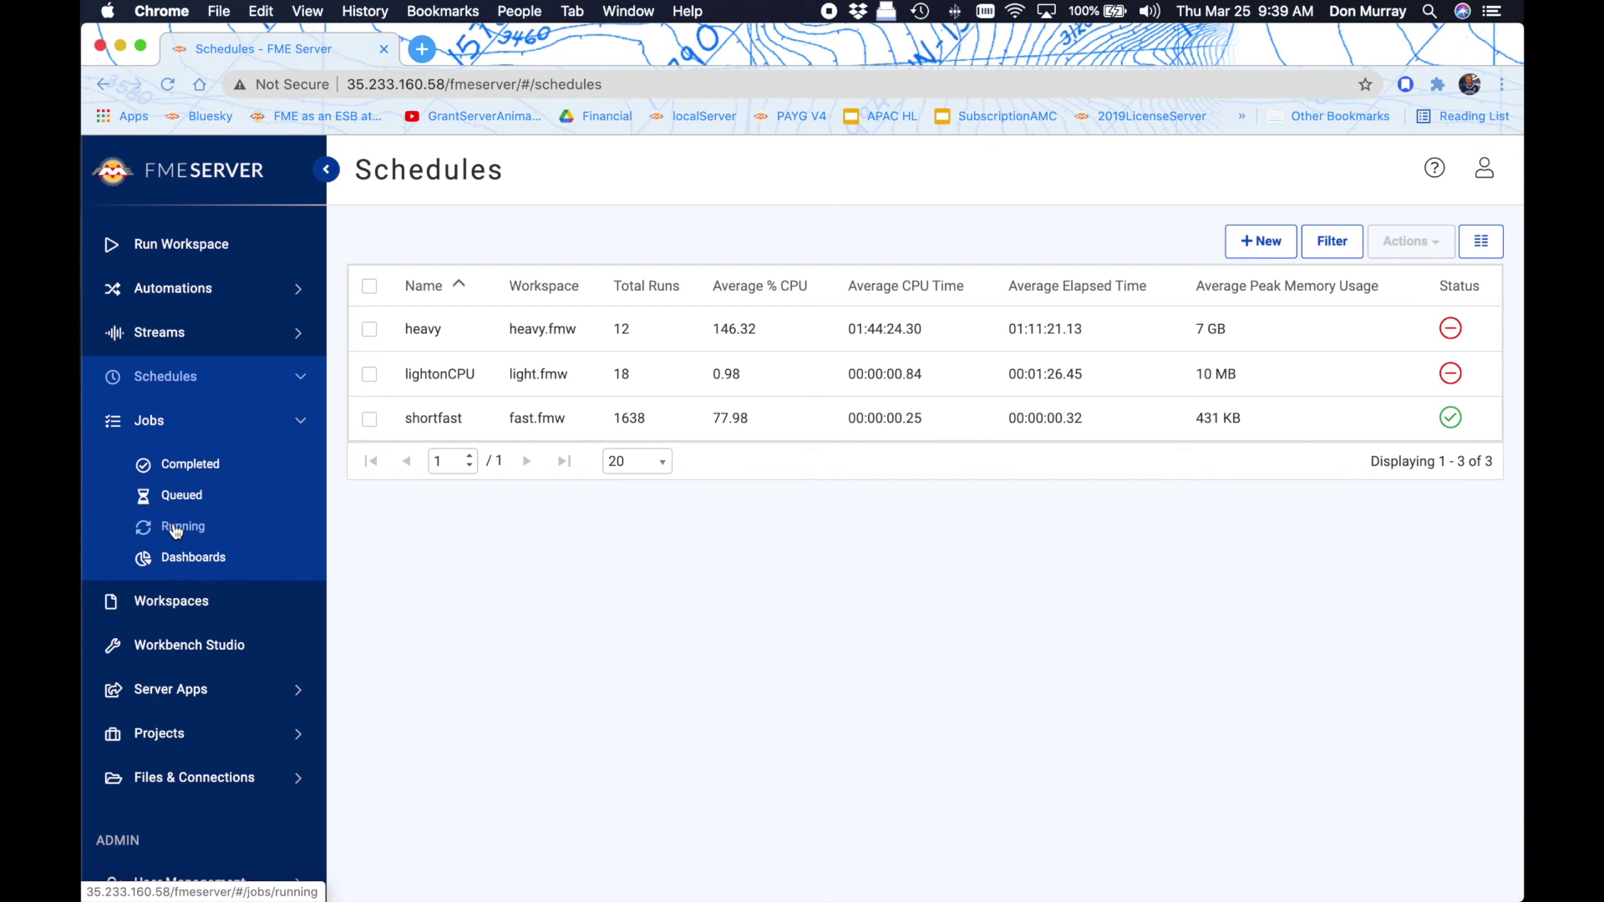
left_click(180, 524)
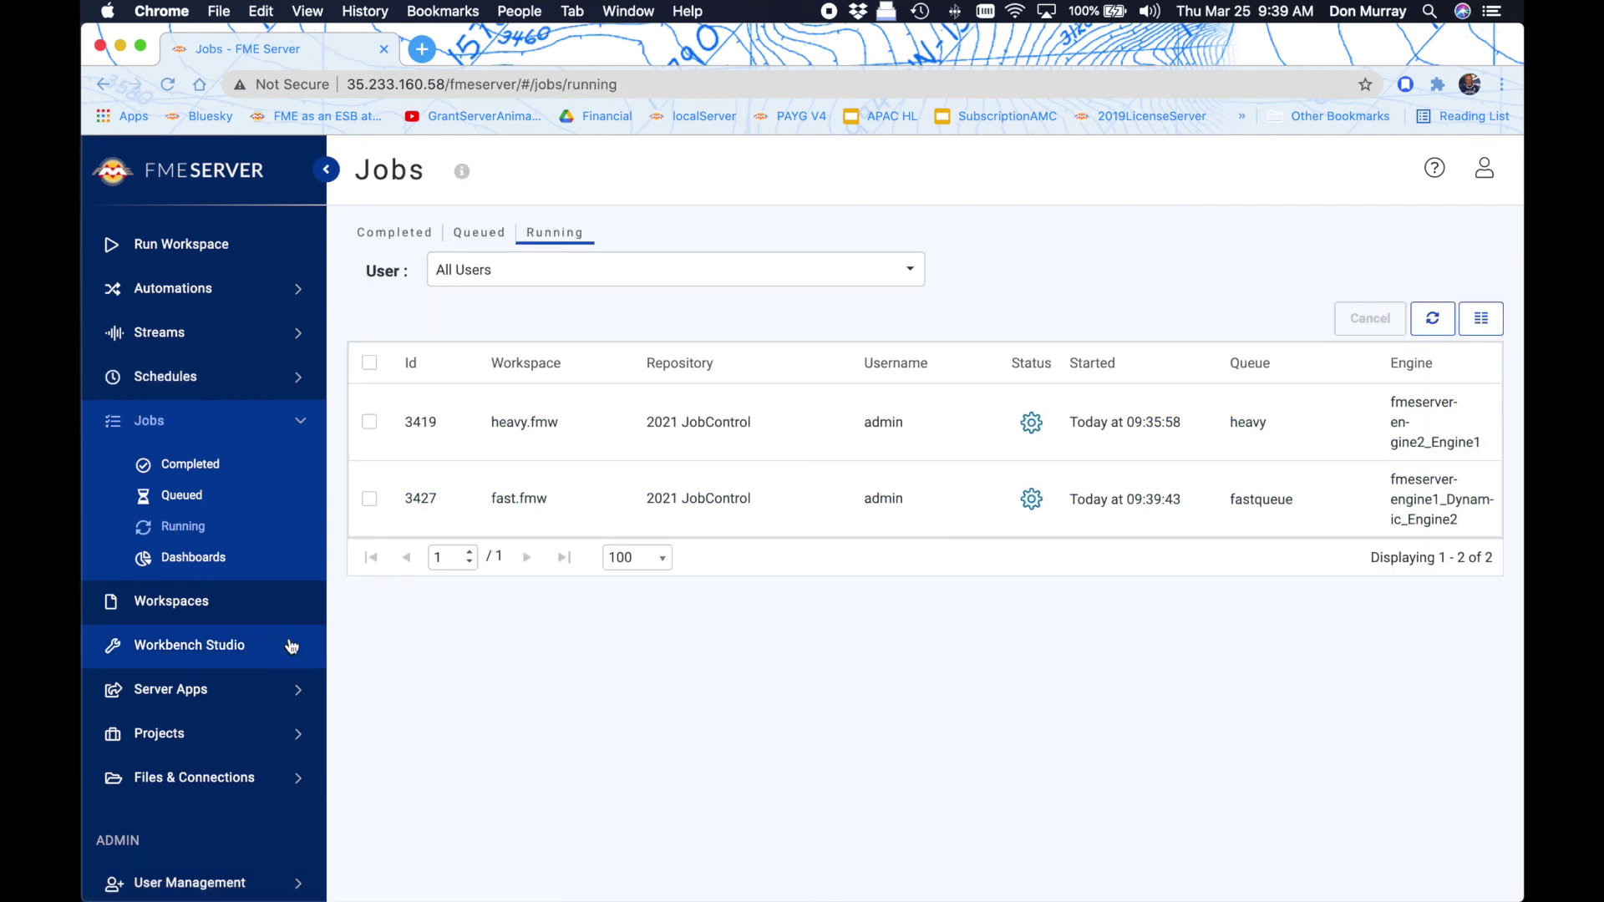
left_click(185, 499)
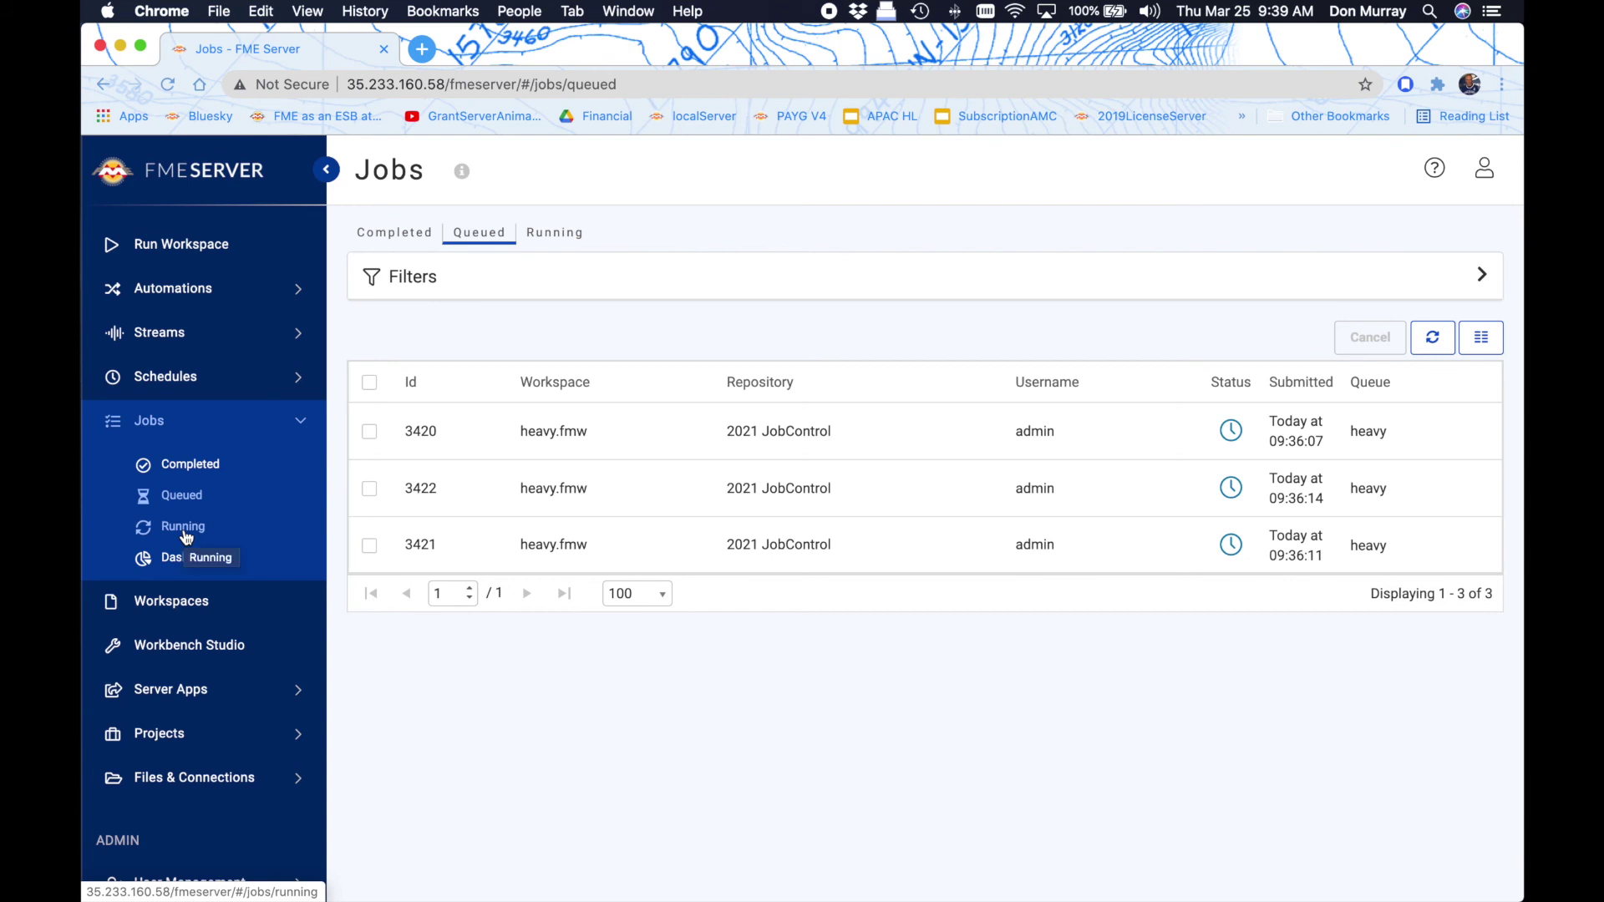
left_click(185, 535)
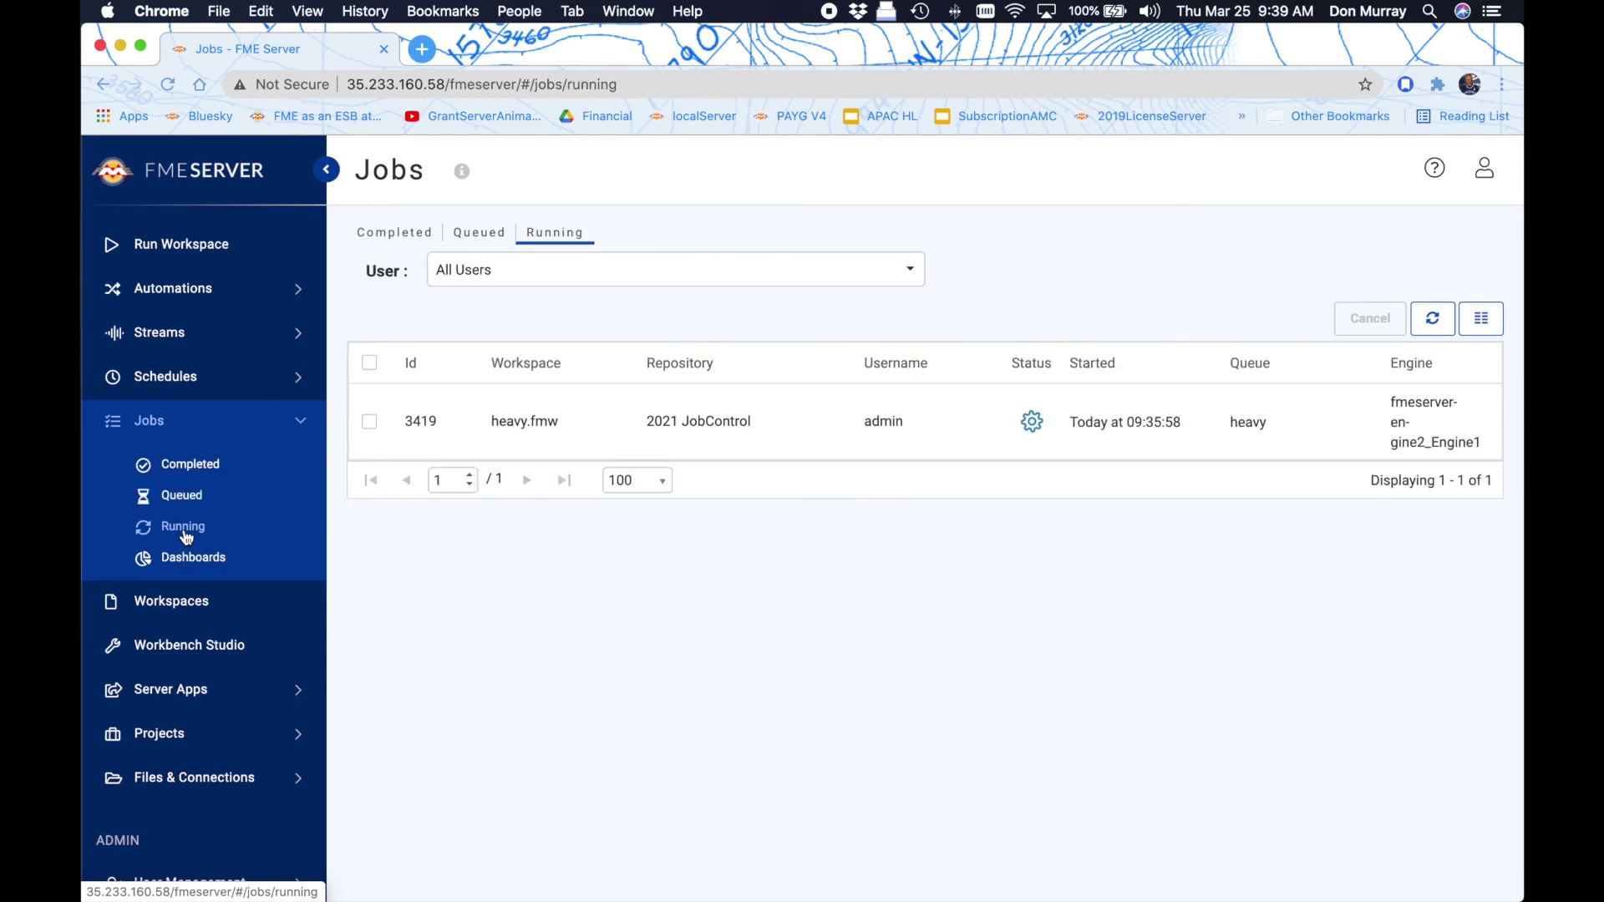
left_click(192, 470)
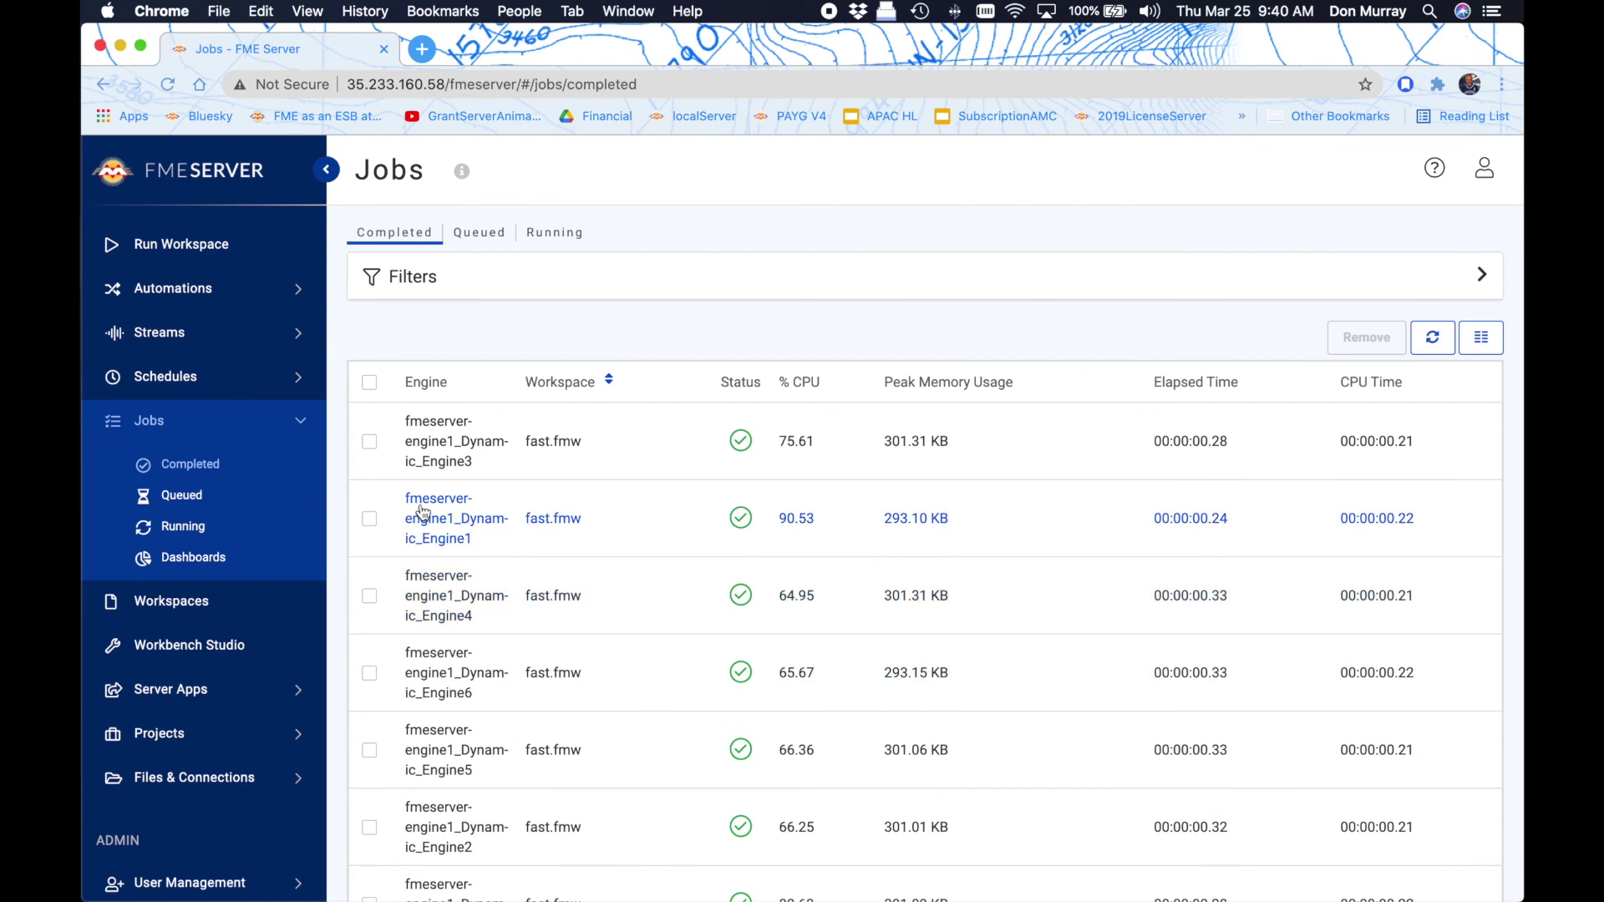
Step: Review the engine deployment status diagram and the queue assigned to each engine in Engine Management
scroll(226, 499, "down", 4)
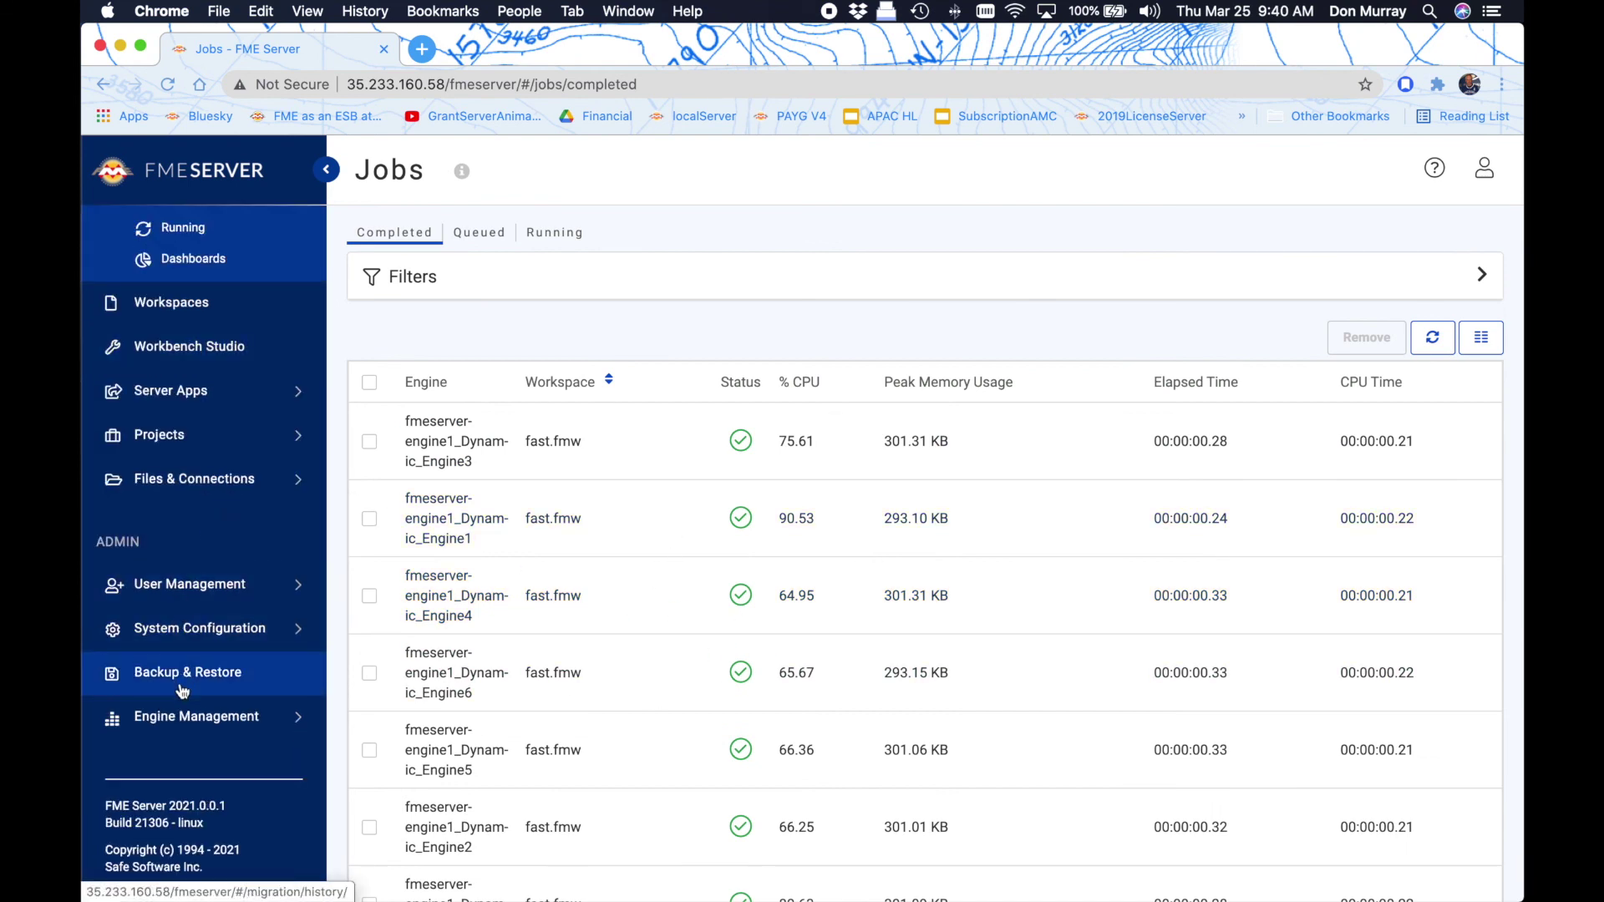
left_click(191, 716)
left_click(201, 748)
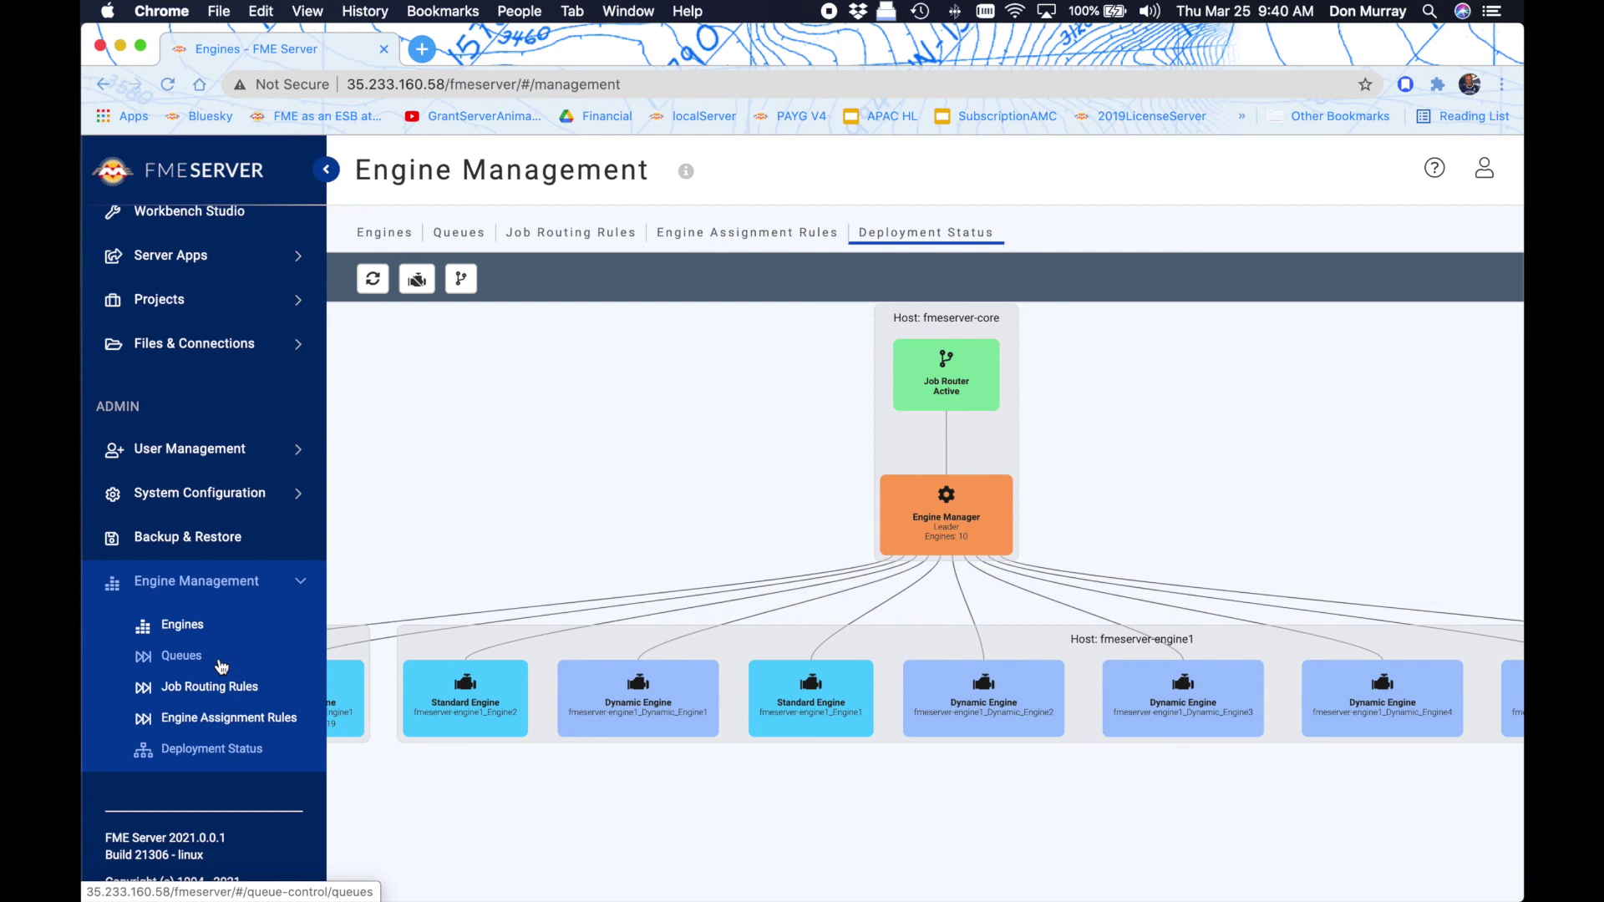
scroll(404, 664, "up", 5)
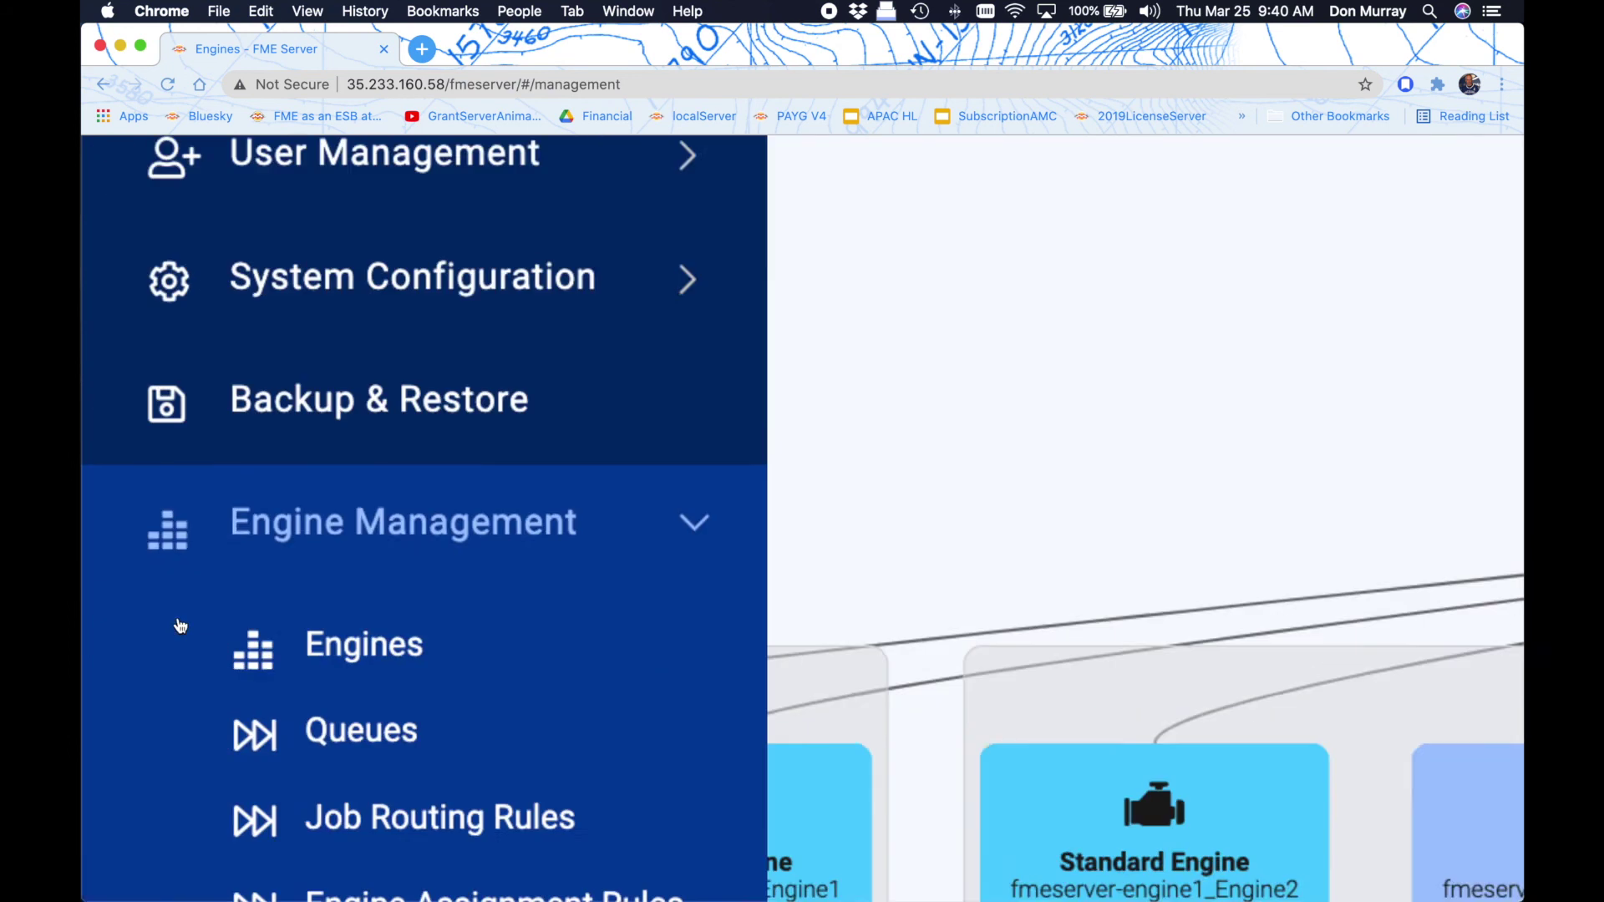
left_click(369, 655)
scroll(1066, 489, "down", 5)
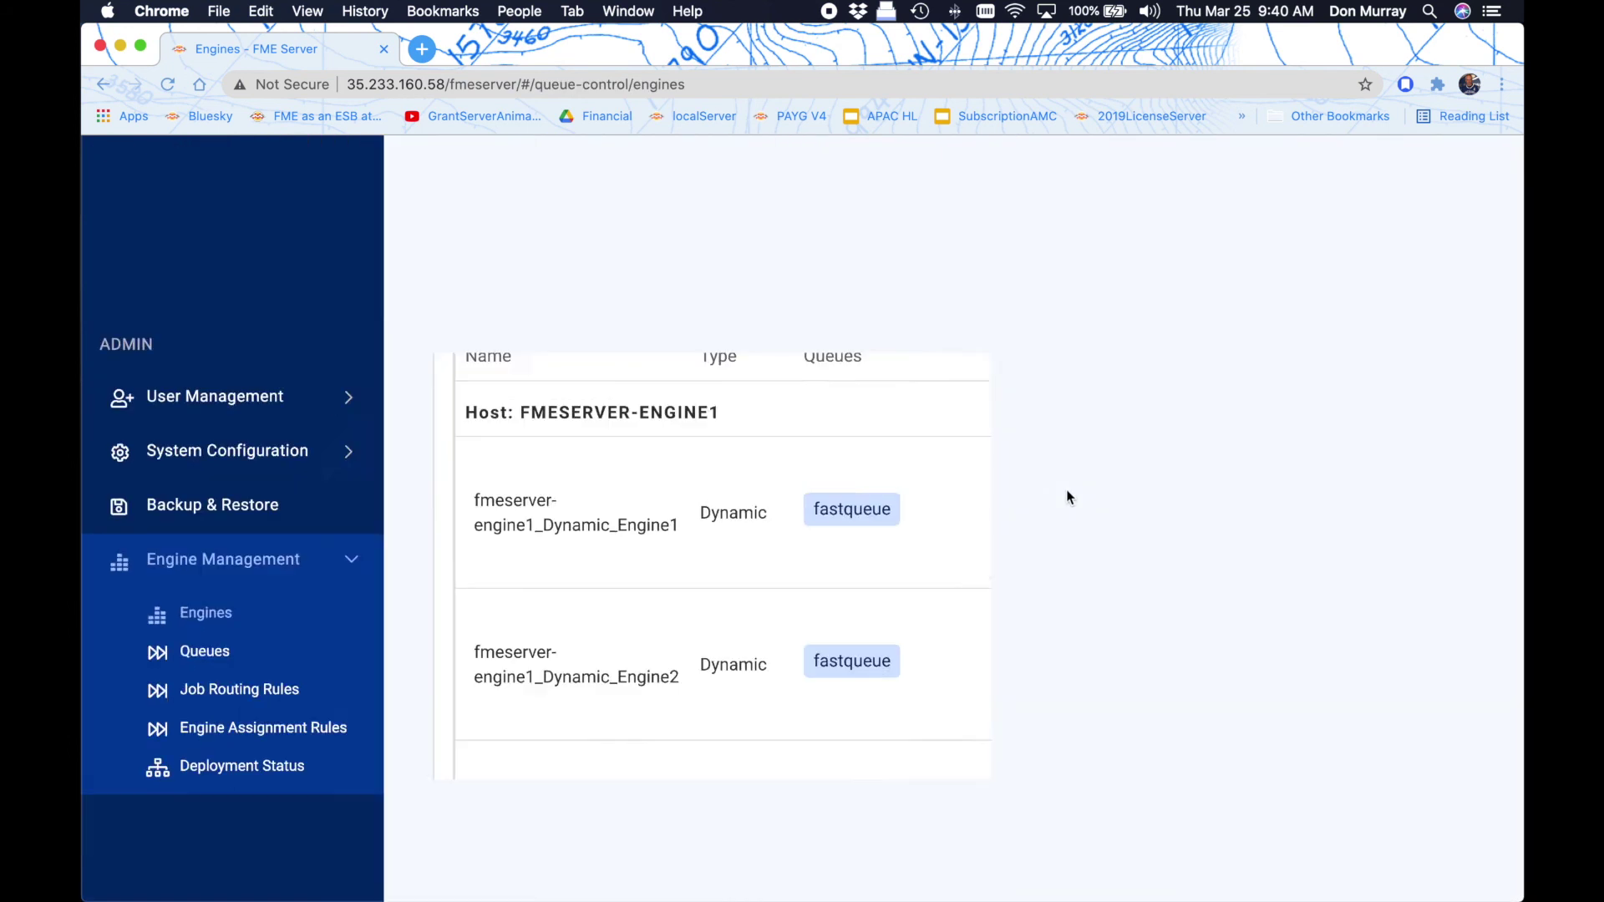
Step: Review the defined queues together with the job routing and engine assignment rules
left_click(188, 665)
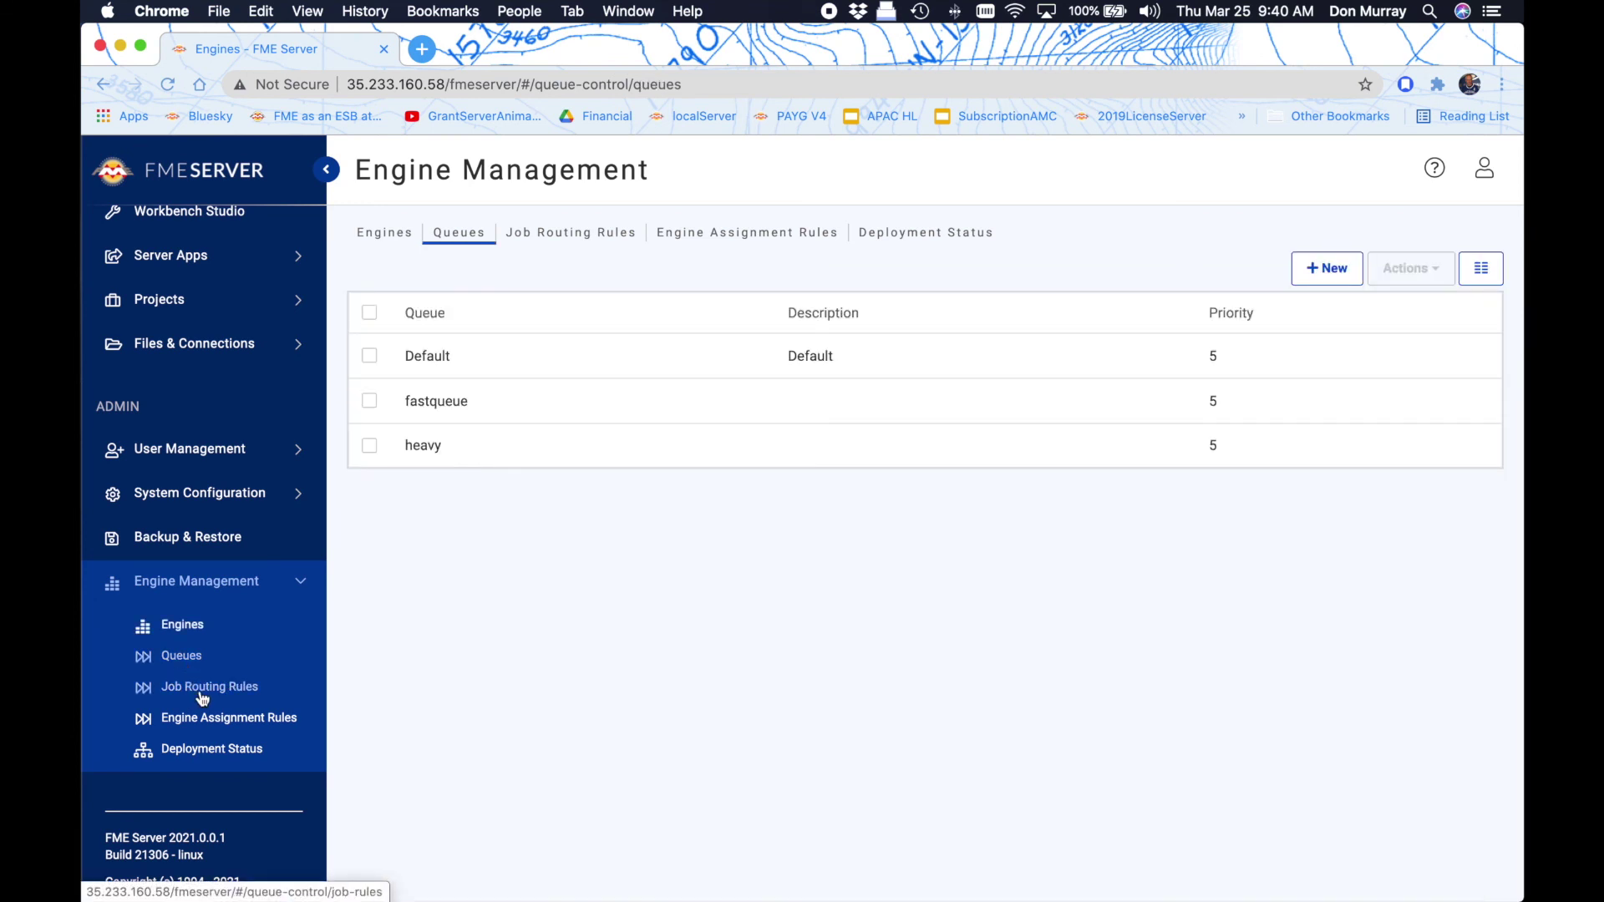
left_click(196, 693)
left_click(199, 723)
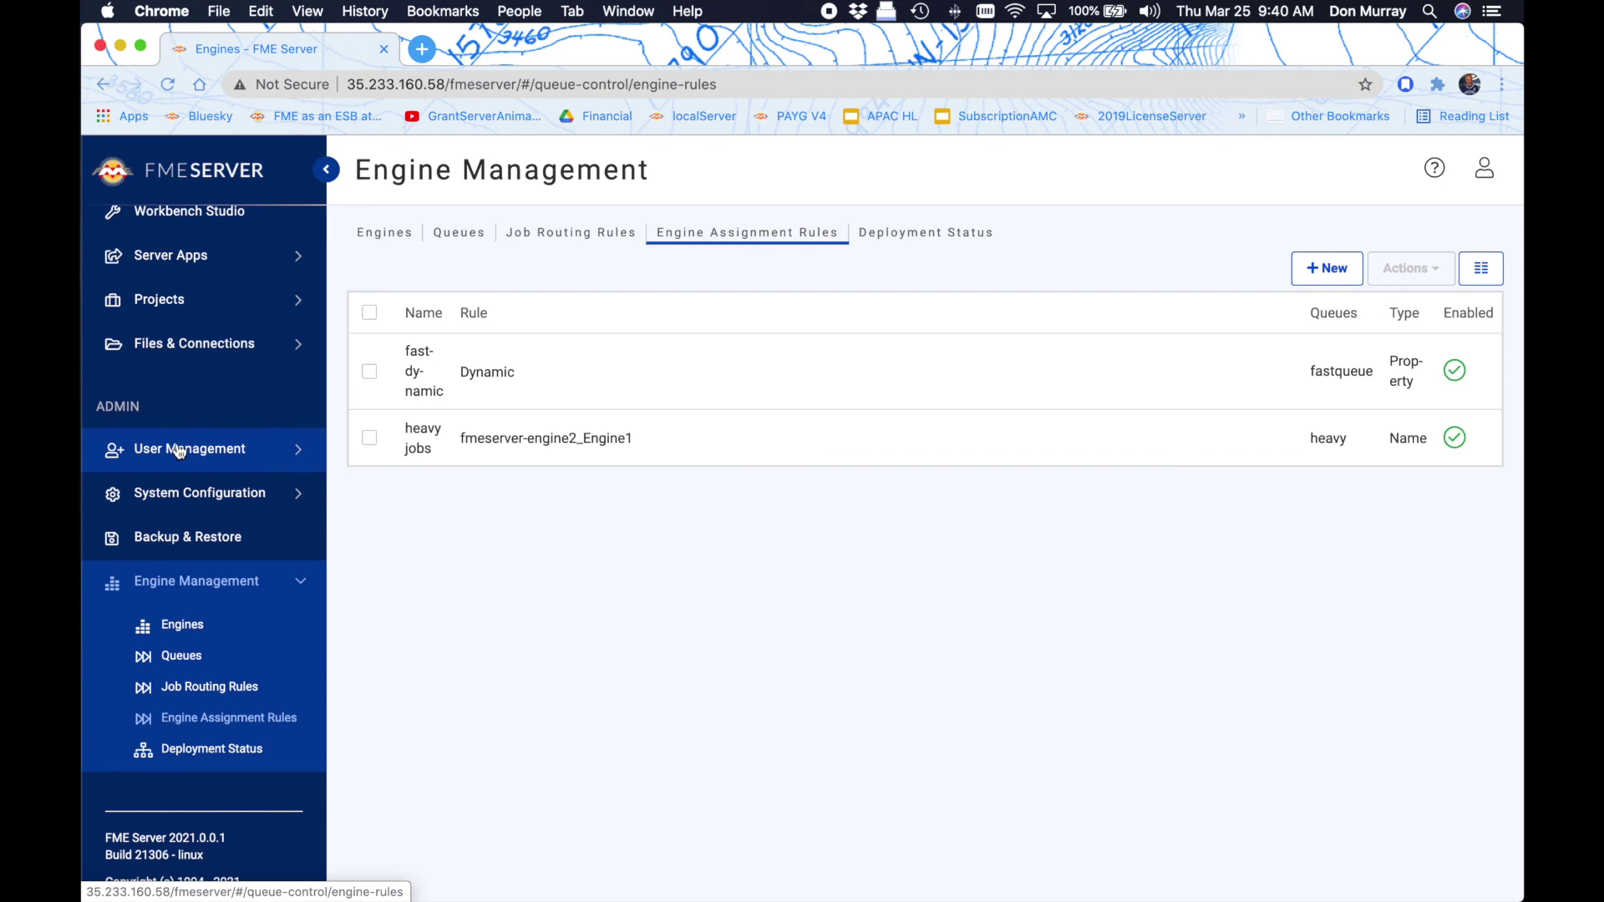
Step: Open the Licensing page and reload it to check the remaining dynamic engine credits
left_click(183, 493)
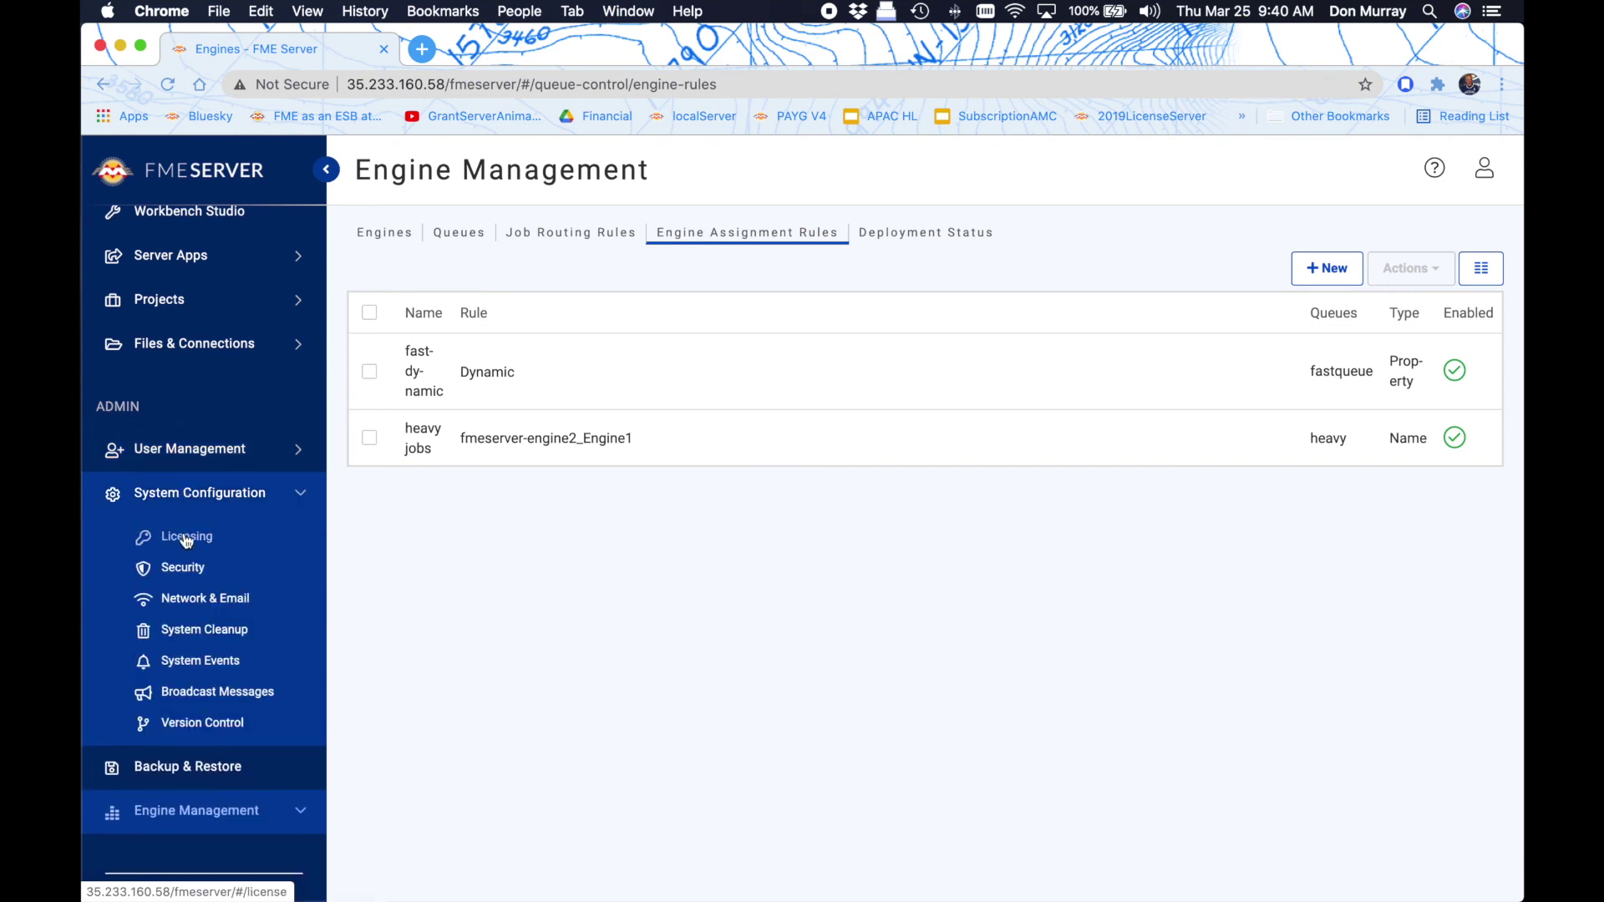
left_click(186, 539)
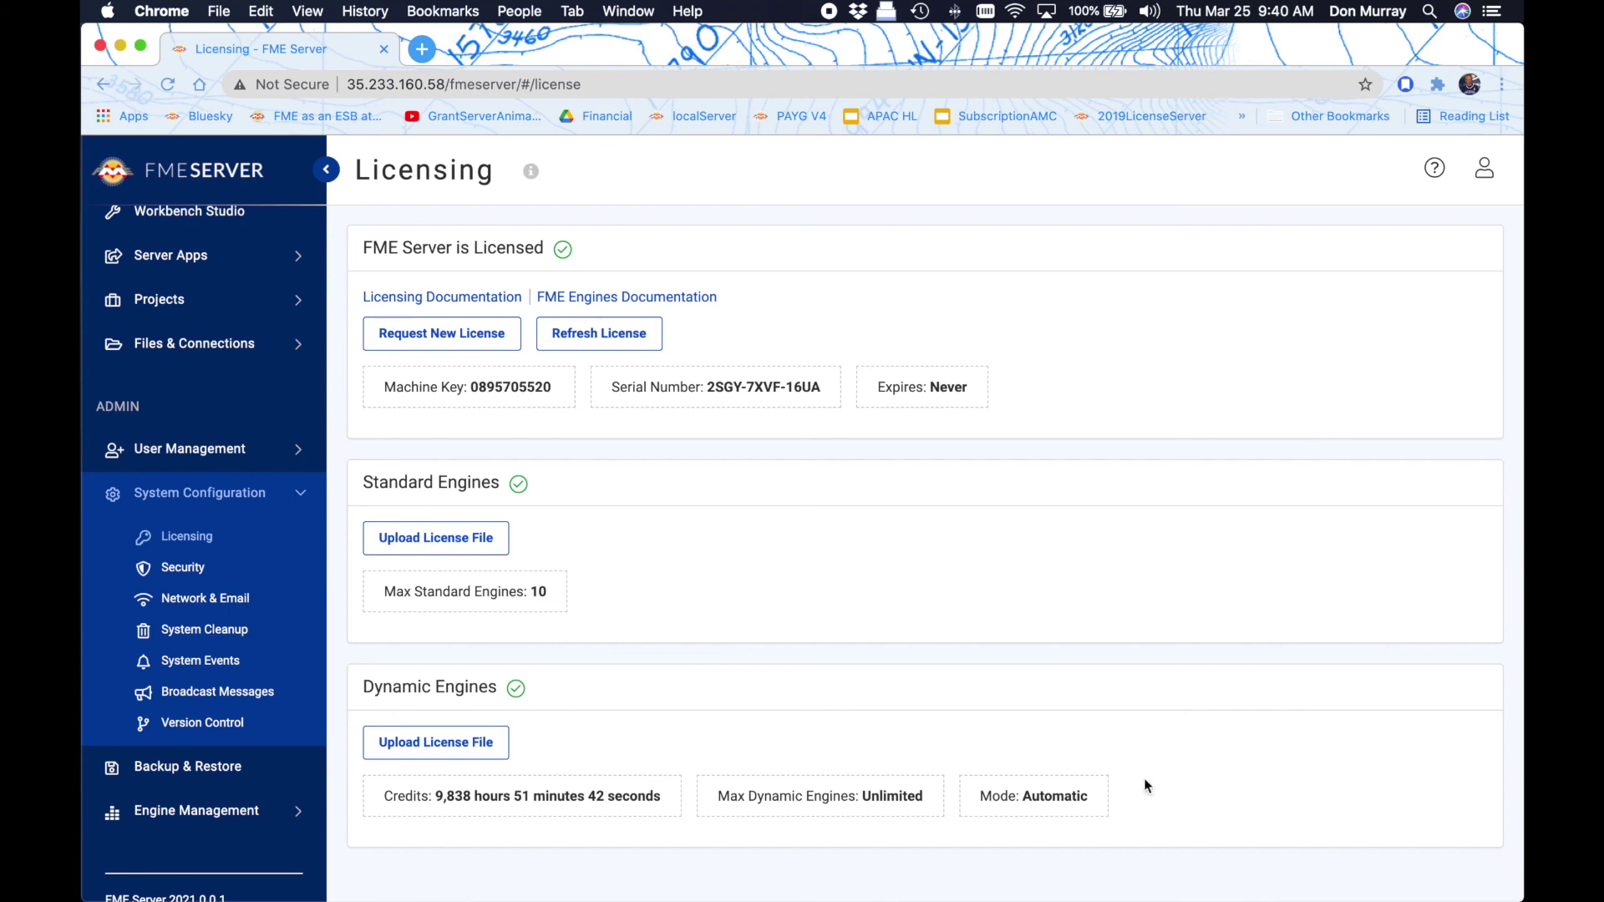
left_click(167, 84)
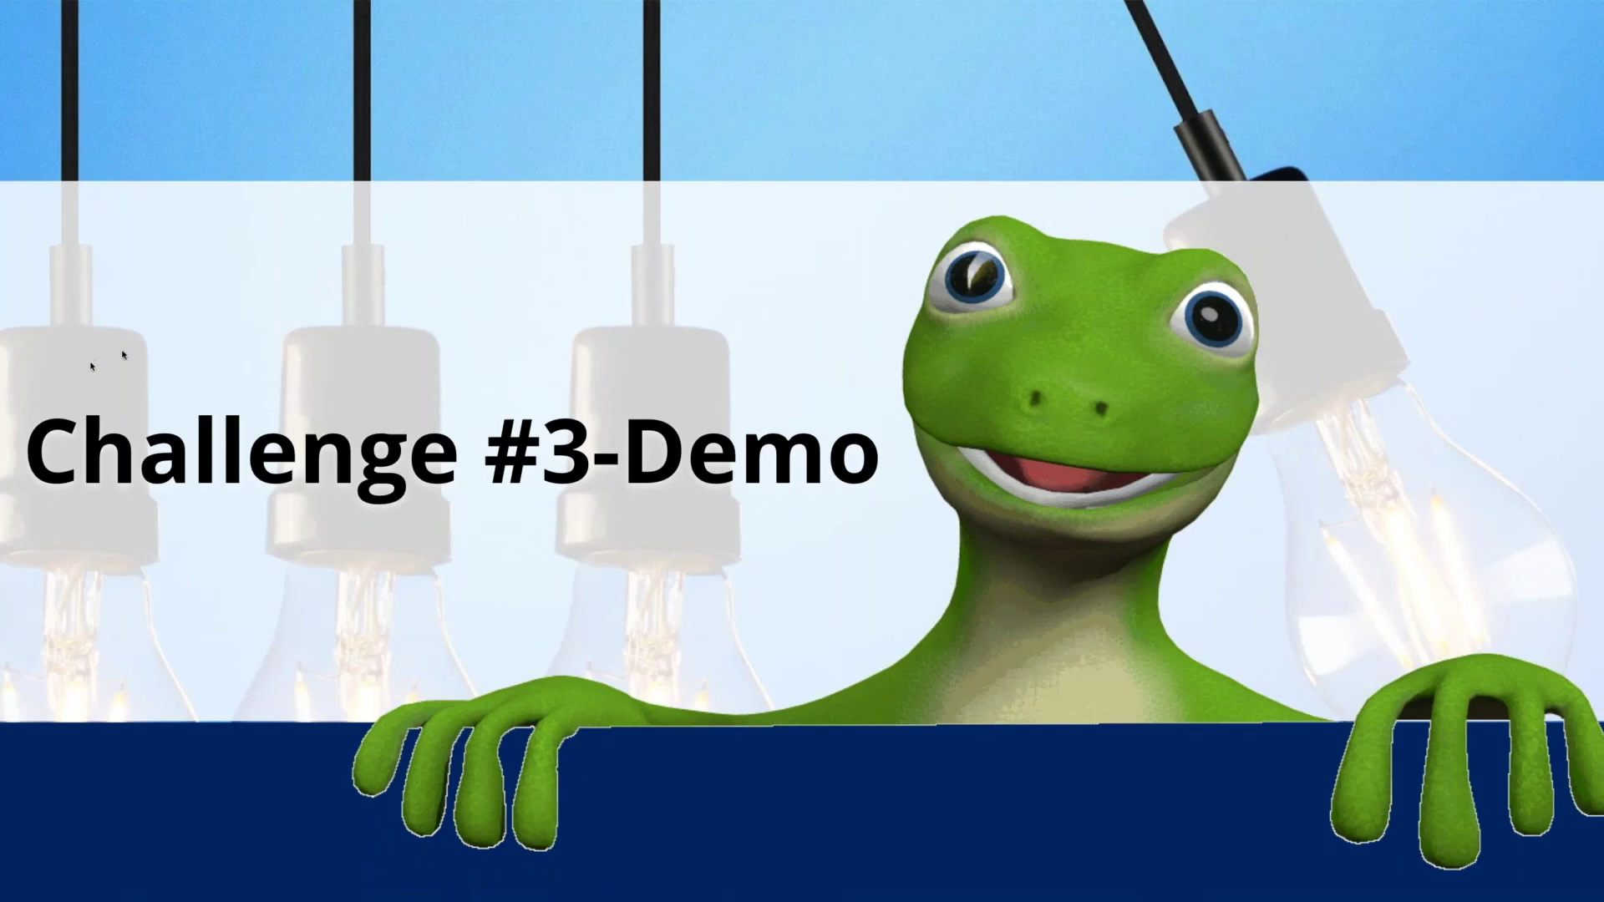
Step: Open the completed jobs list to examine the engine, CPU, memory and time metrics of the fast.fmw runs
left_click(770, 215)
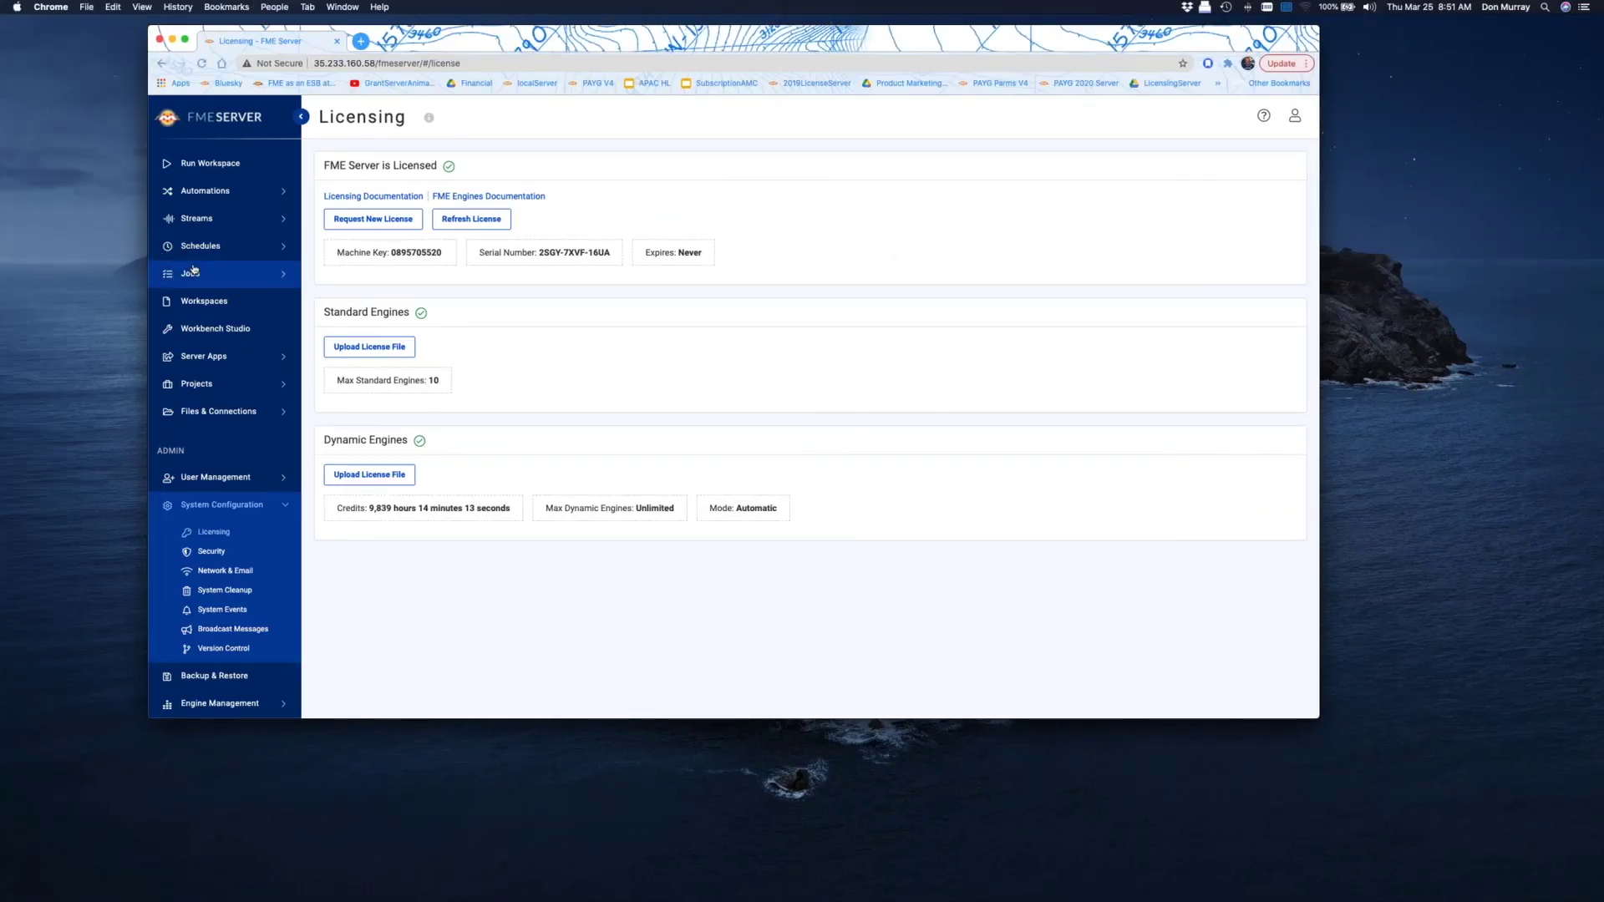
left_click(191, 273)
left_click(227, 304)
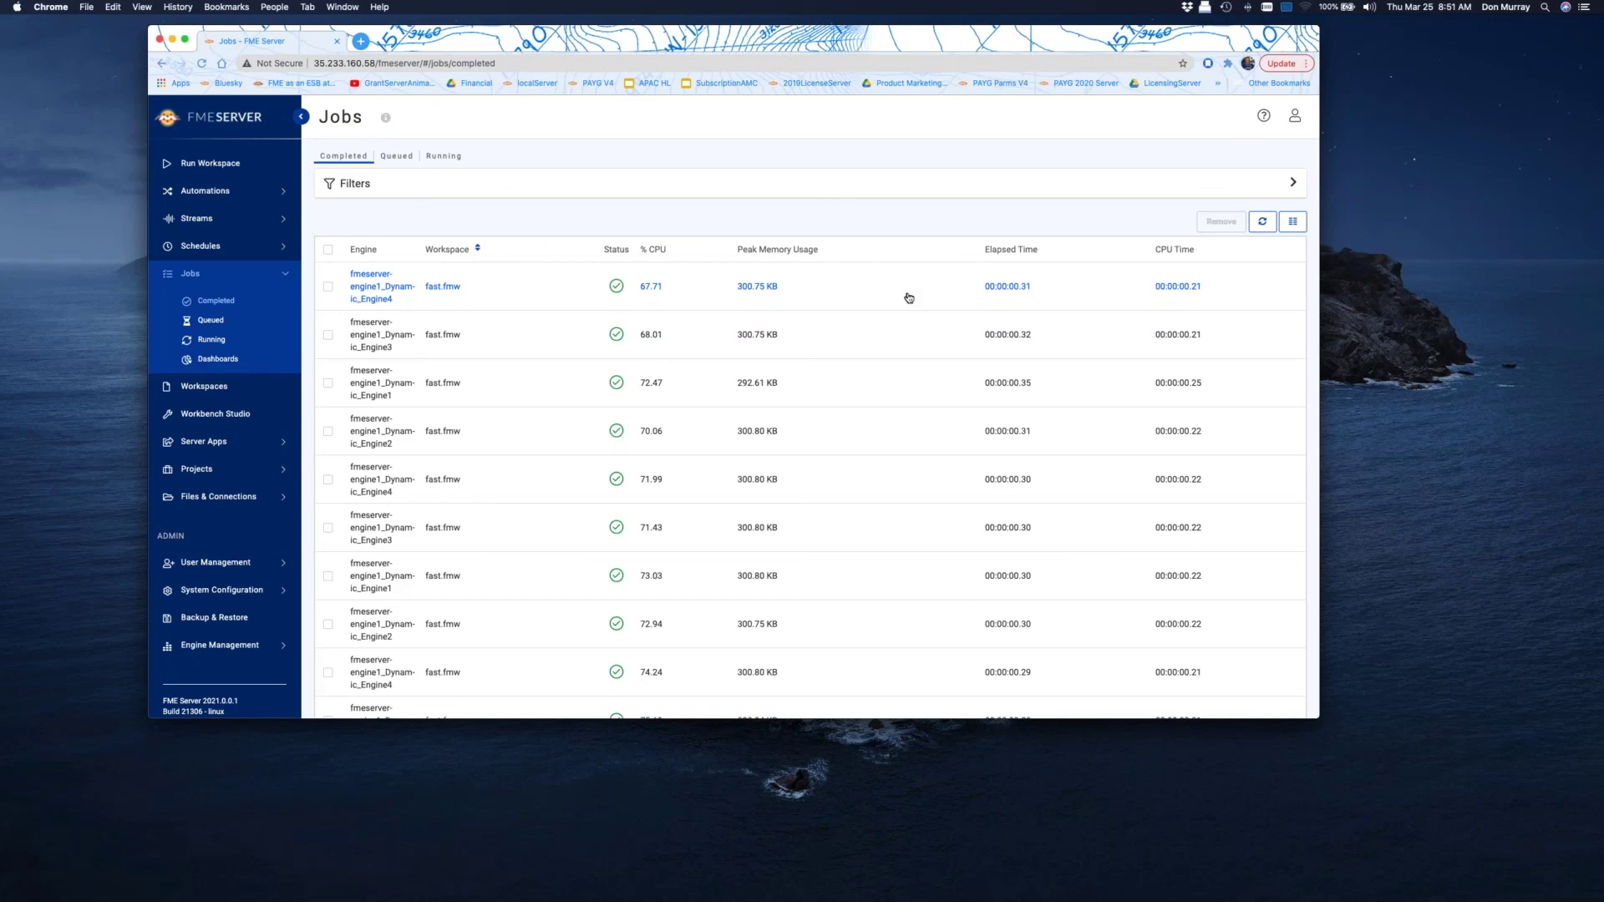
Step: Examine the displayed and hidden columns available for the completed jobs table and close the column settings without saving
left_click(1293, 224)
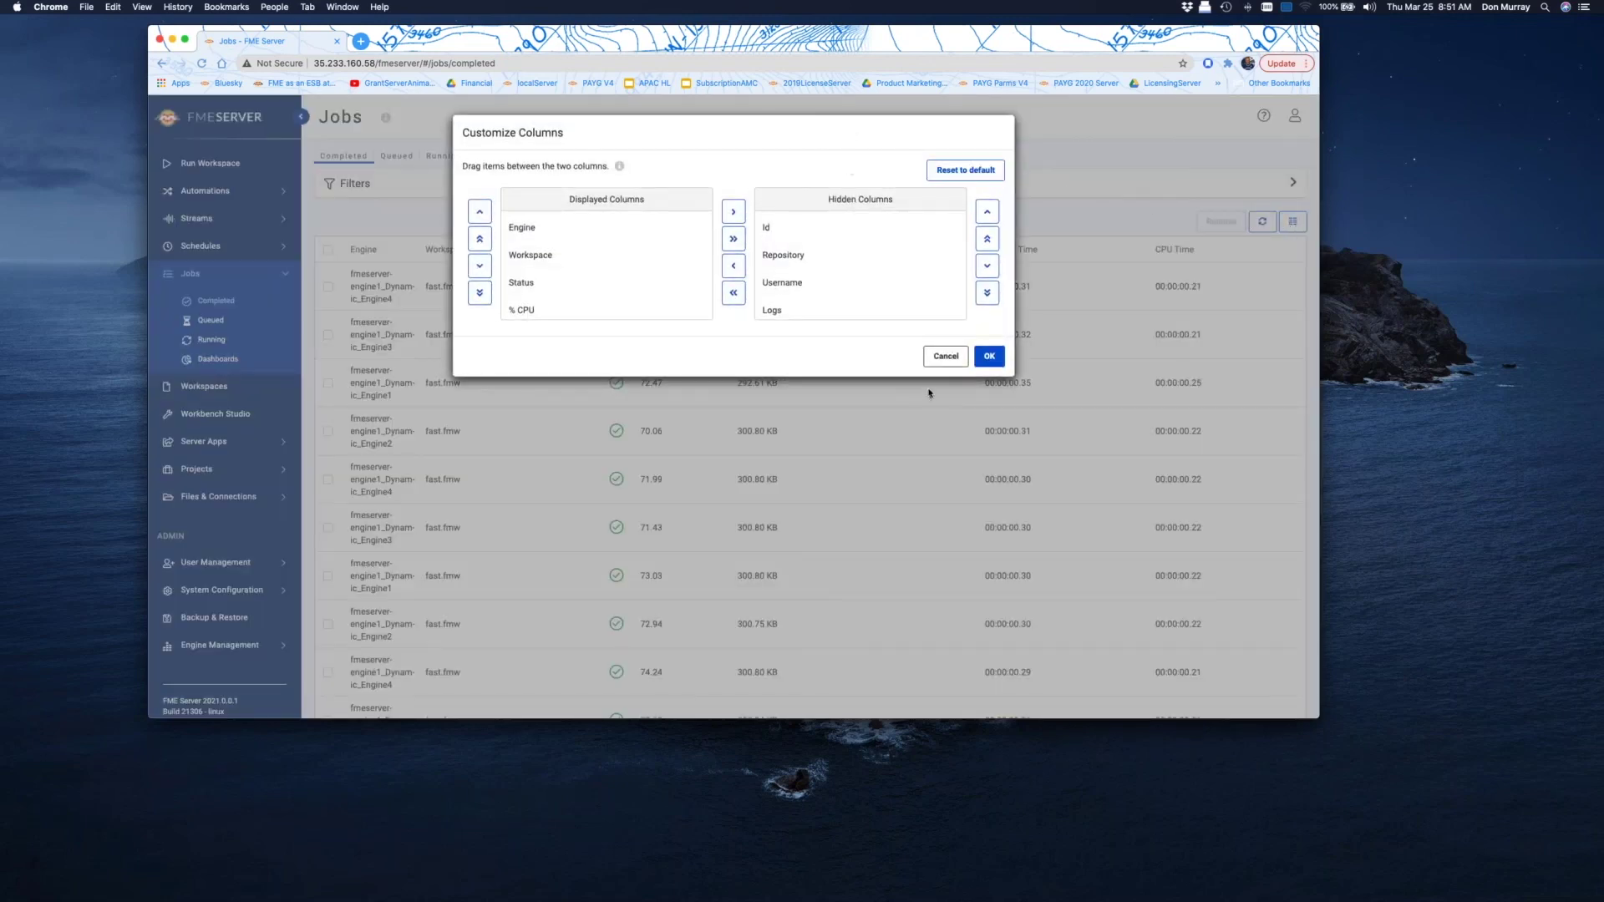
left_click(946, 356)
left_click(1293, 222)
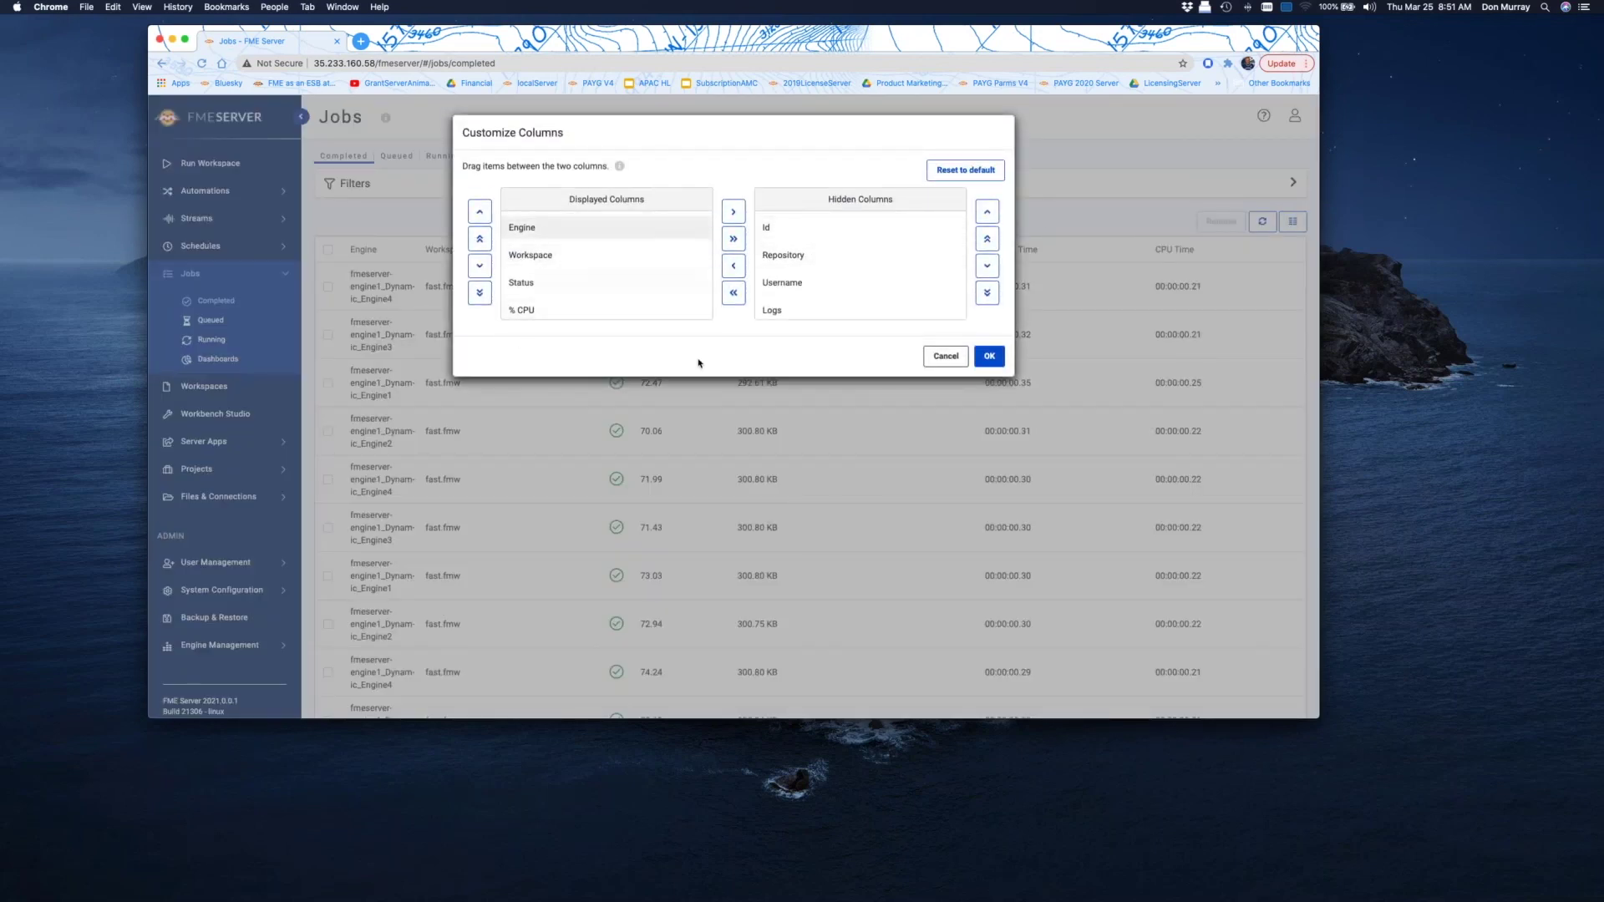
scroll(888, 276, "down", 3)
scroll(835, 274, "up", 3)
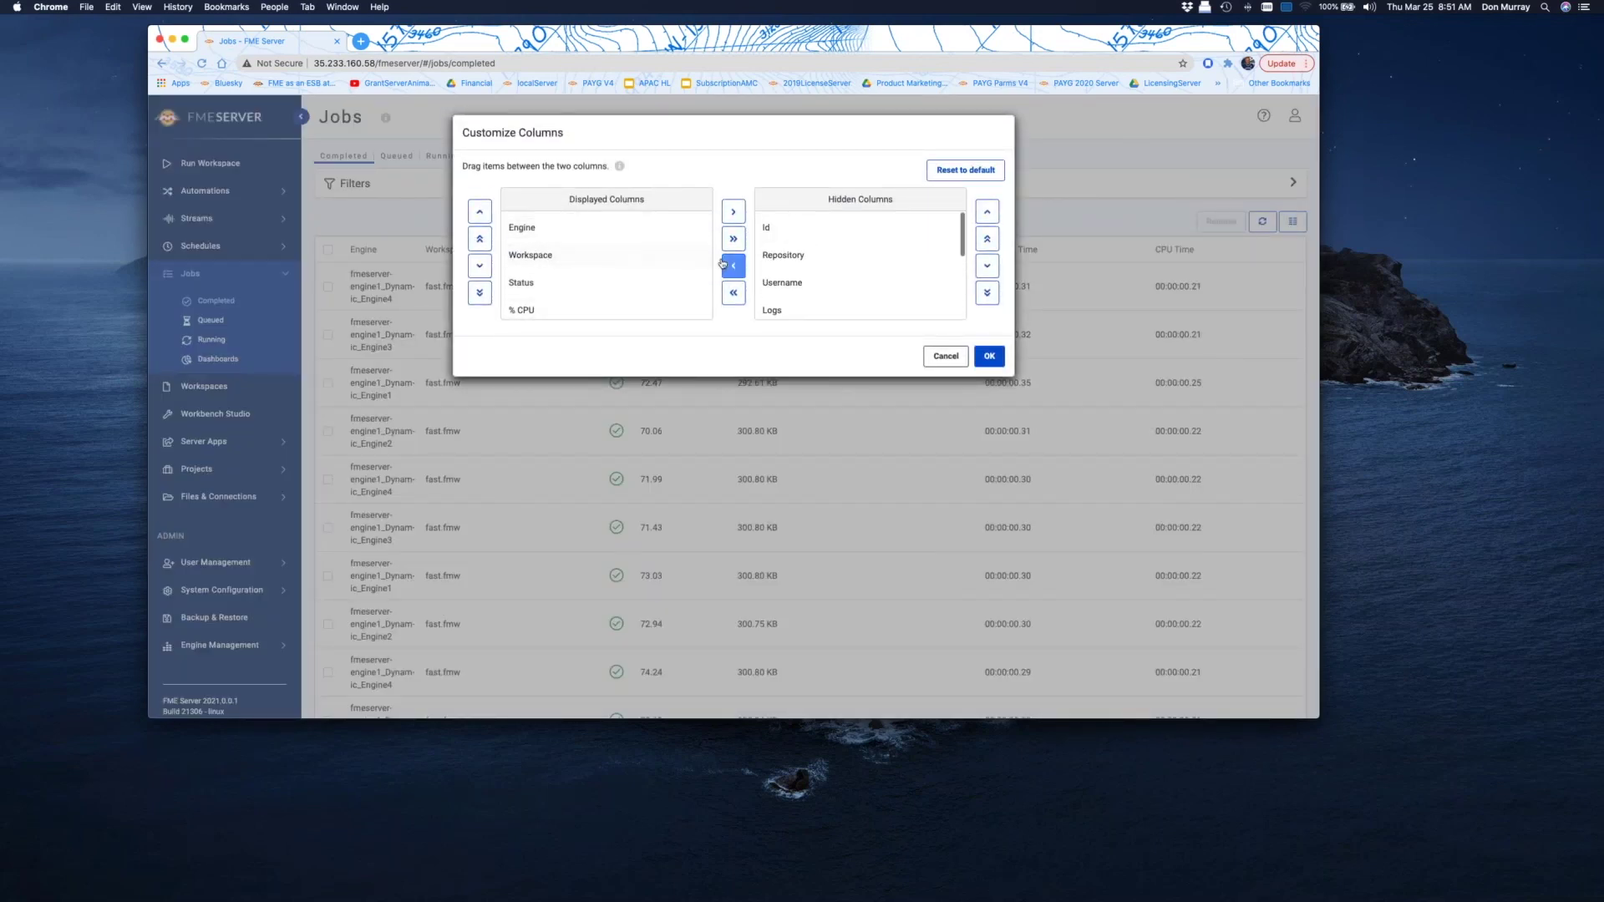
scroll(609, 251, "down", 3)
scroll(867, 264, "down", 3)
scroll(649, 276, "up", 2)
scroll(651, 277, "down", 2)
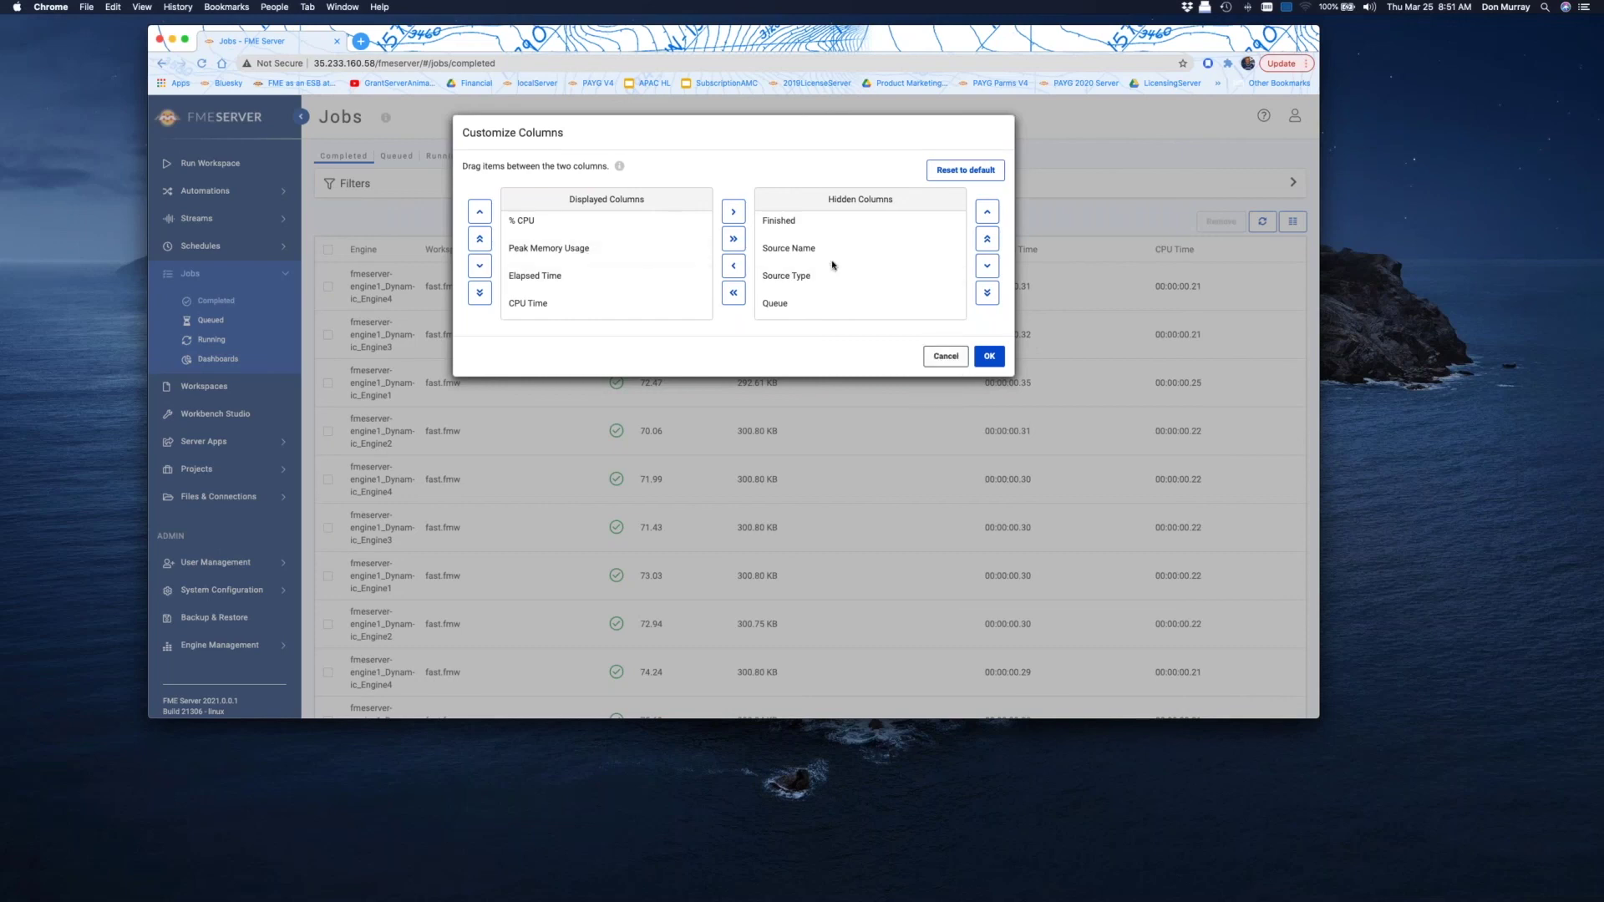
left_click(946, 358)
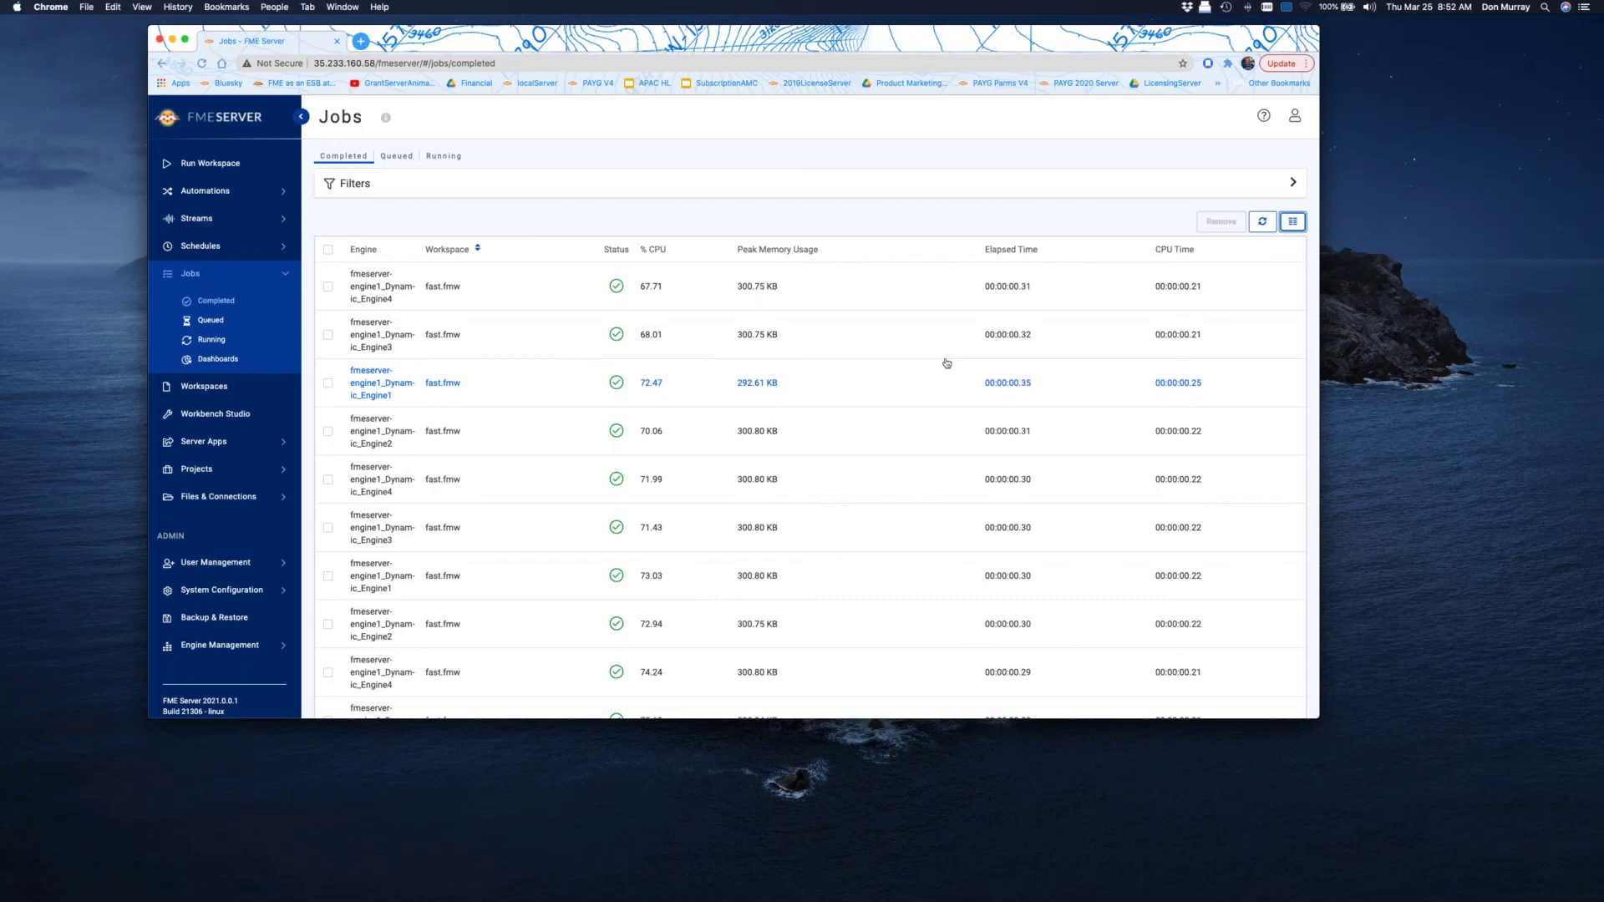